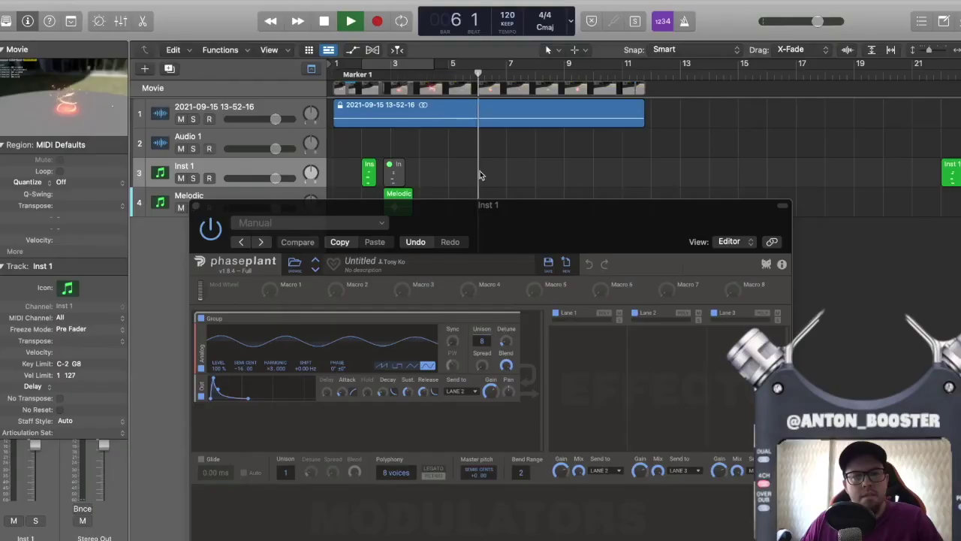
# Step: Stop playback and open the movie in a floating window, reduced in size and placed below the upper tracks
pyautogui.press('space')
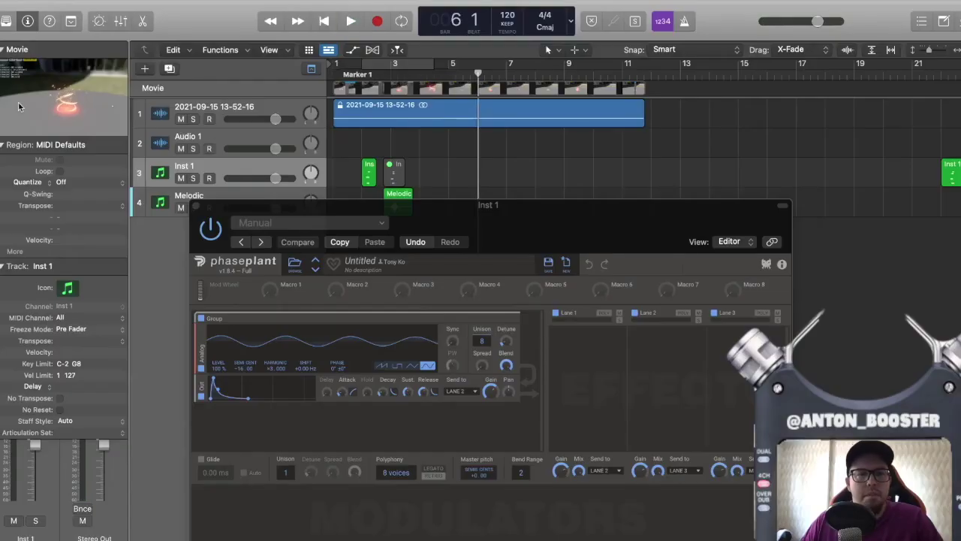
pyautogui.doubleClick(74, 97)
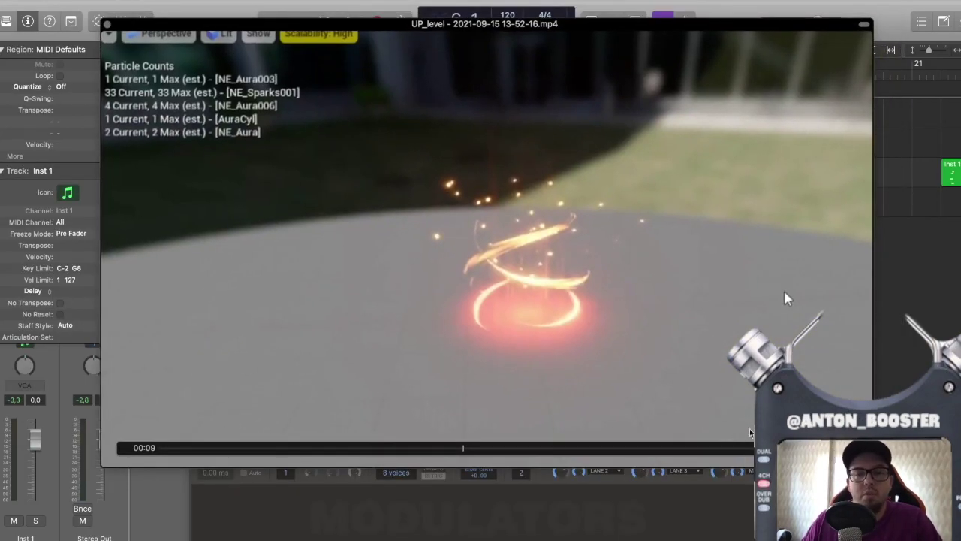
pyautogui.moveTo(871, 465); pyautogui.dragTo(740, 392)
pyautogui.moveTo(440, 108); pyautogui.dragTo(514, 295)
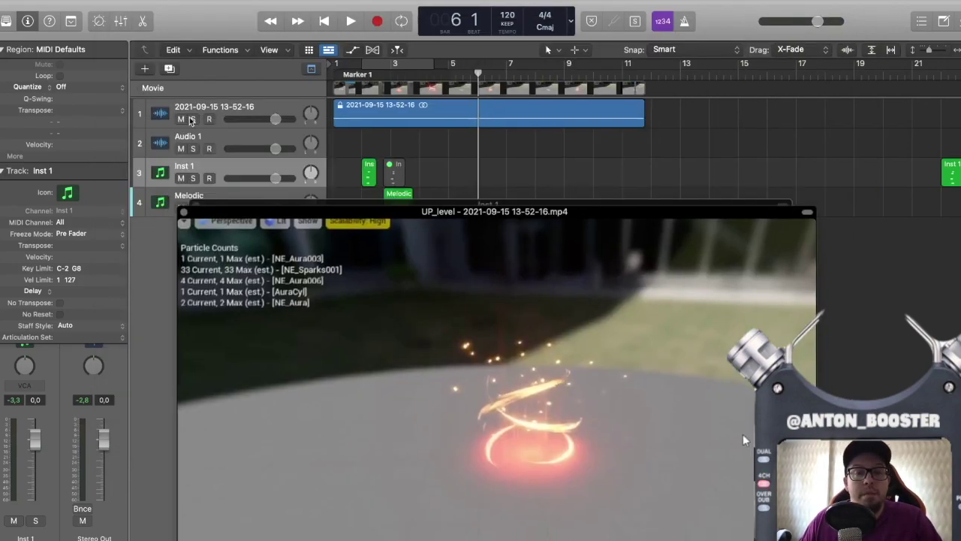
pyautogui.click(191, 120)
pyautogui.press('Return')
pyautogui.moveTo(568, 310); pyautogui.dragTo(538, 225)
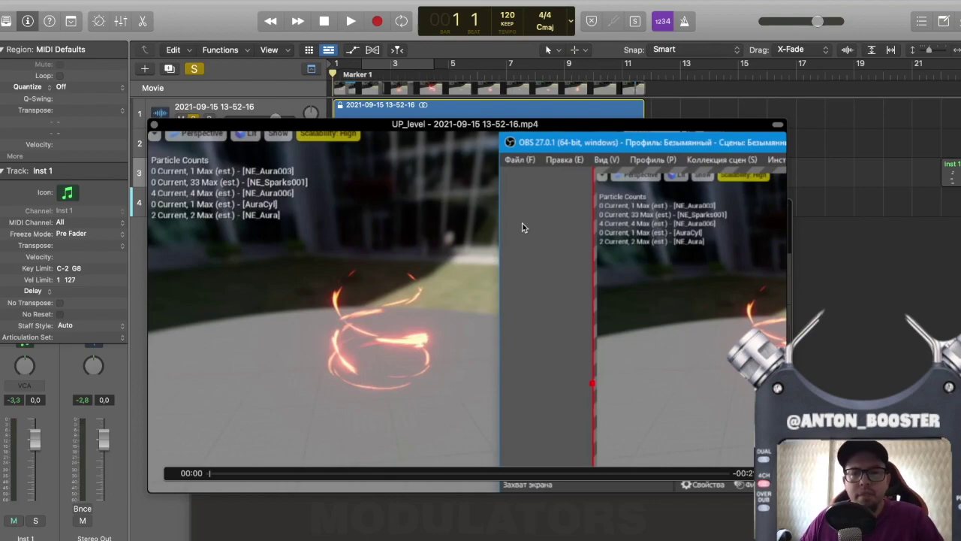
pyautogui.moveTo(546, 239); pyautogui.dragTo(555, 274)
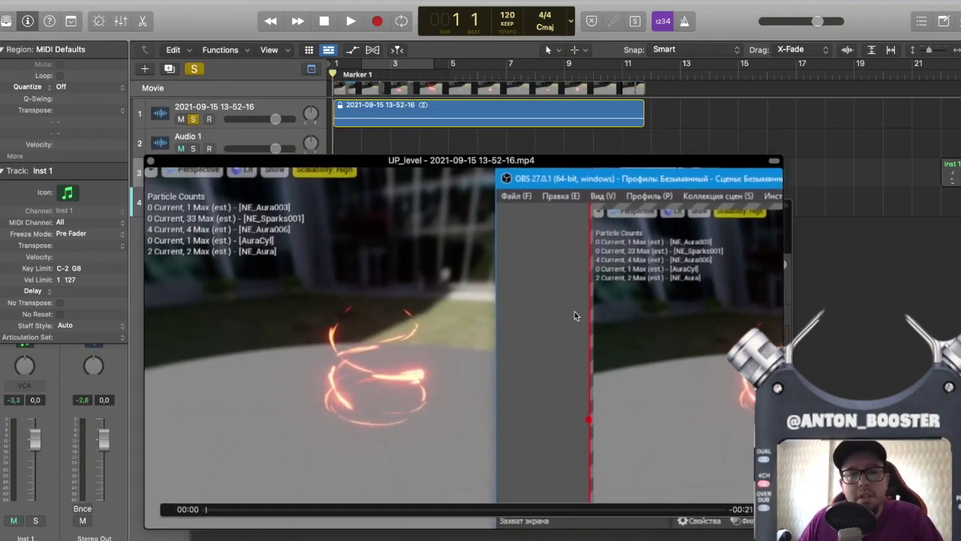
pyautogui.moveTo(333, 74)
pyautogui.mouseDown()
pyautogui.moveTo(347, 74)
pyautogui.moveTo(332, 75)
pyautogui.mouseUp()
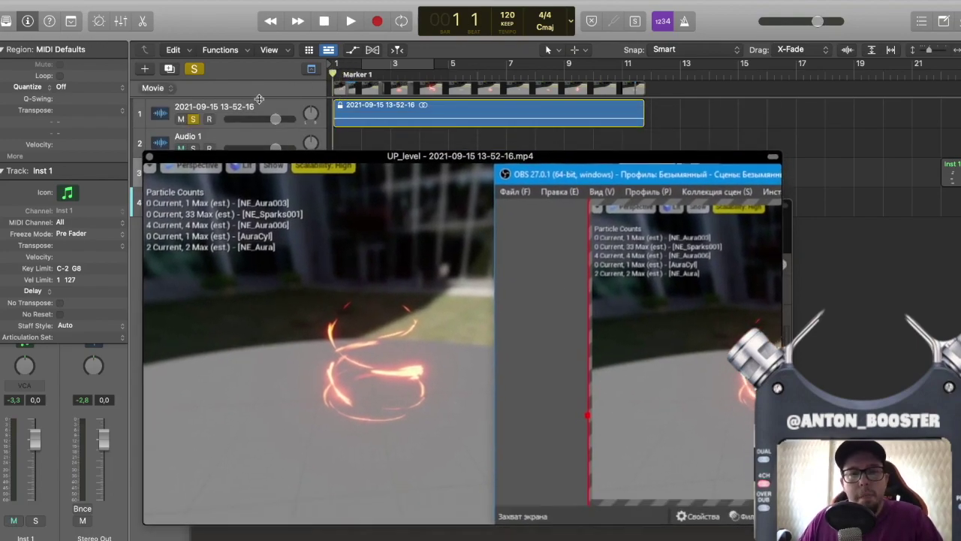
# Step: Select the movie's audio region and close the floating movie window after a brief second look at it
pyautogui.click(360, 112)
pyautogui.moveTo(398, 160); pyautogui.dragTo(394, 201)
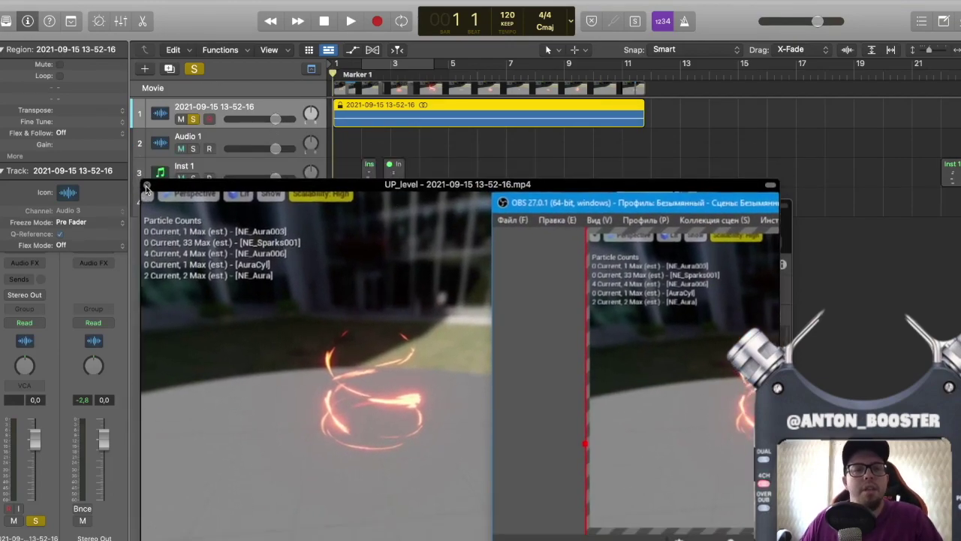
pyautogui.click(147, 185)
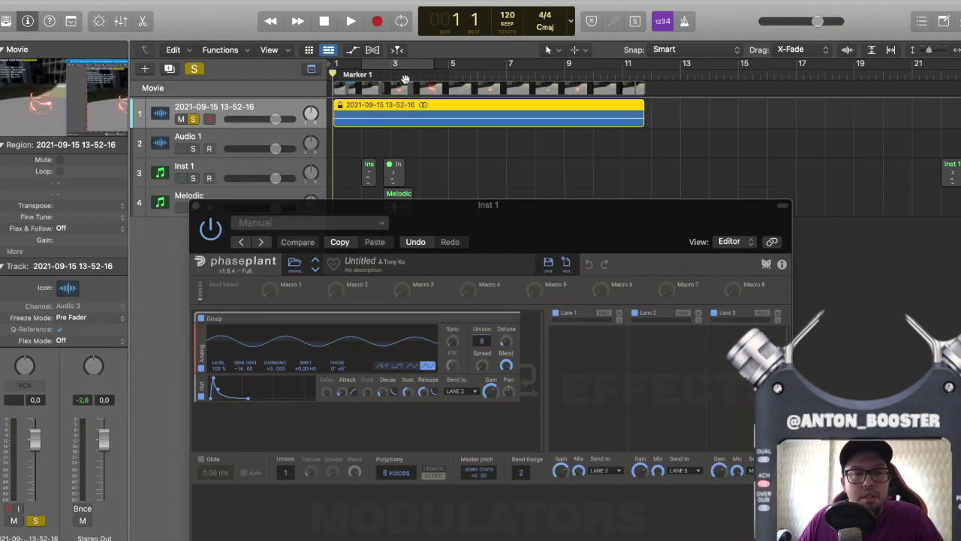
pyautogui.click(103, 88)
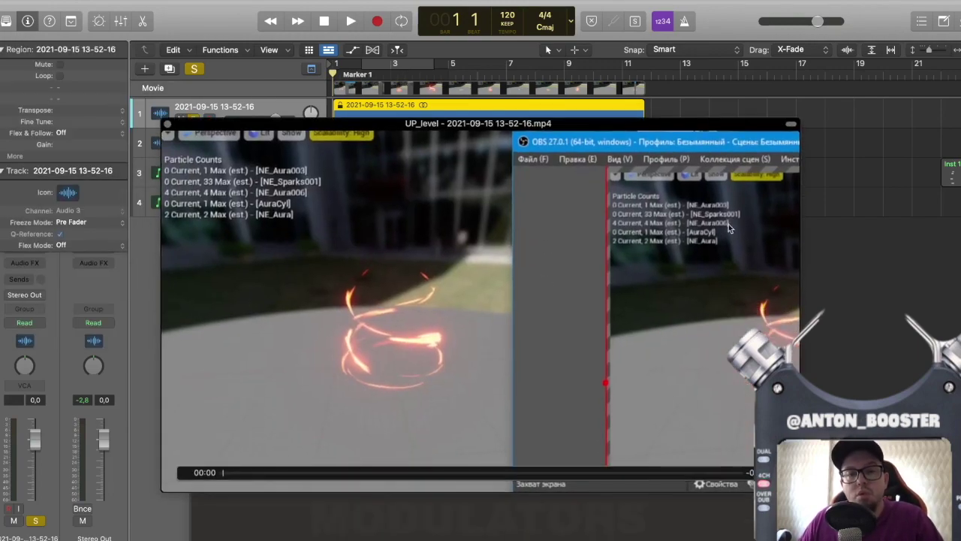
pyautogui.click(167, 125)
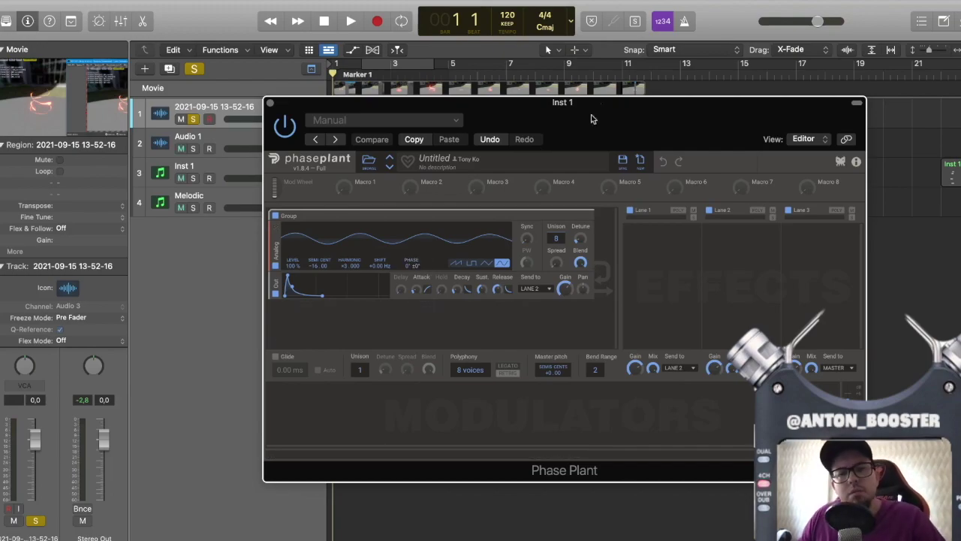
pyautogui.moveTo(579, 108); pyautogui.dragTo(629, 234)
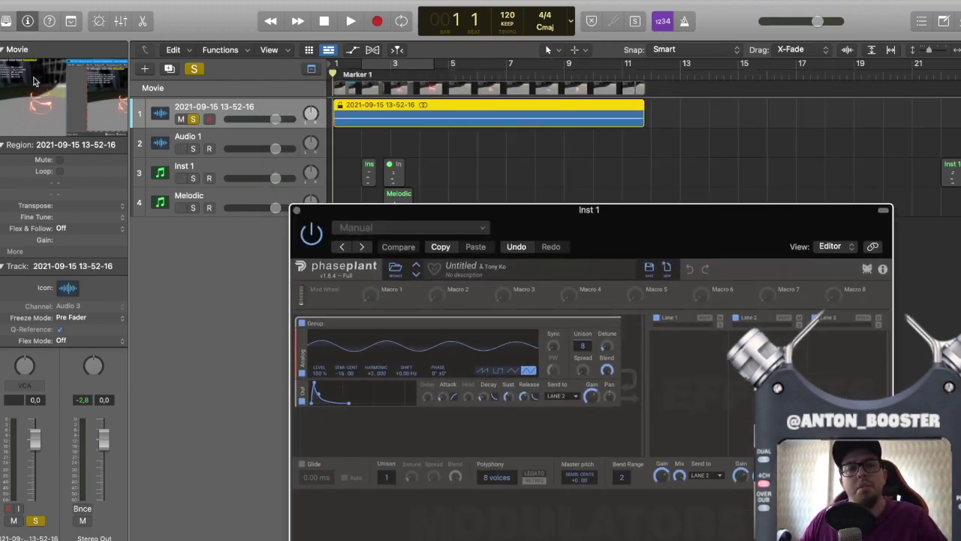
pyautogui.click(52, 91)
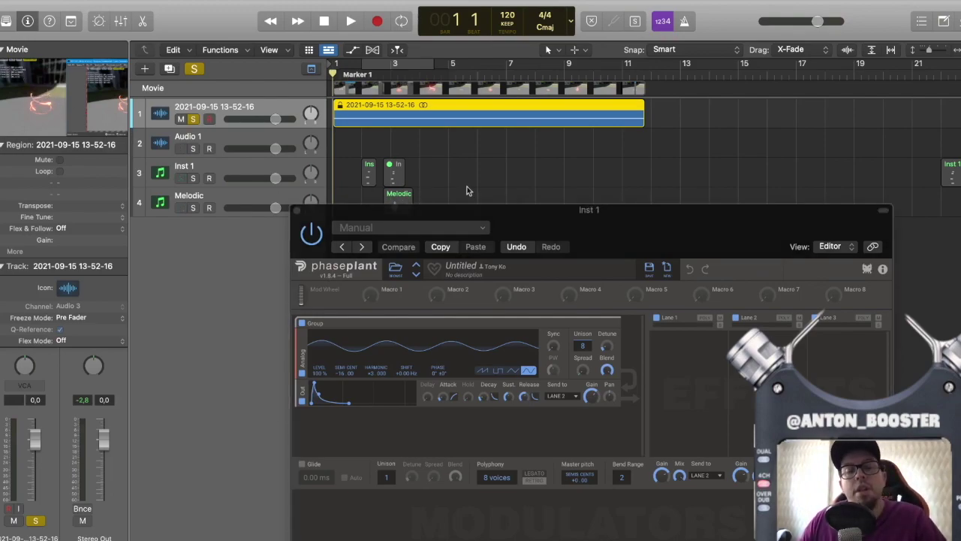
pyautogui.moveTo(481, 212); pyautogui.dragTo(524, 162)
pyautogui.moveTo(640, 196)
pyautogui.mouseDown()
pyautogui.moveTo(616, 146)
pyautogui.moveTo(603, 253)
pyautogui.moveTo(635, 189)
pyautogui.mouseUp()
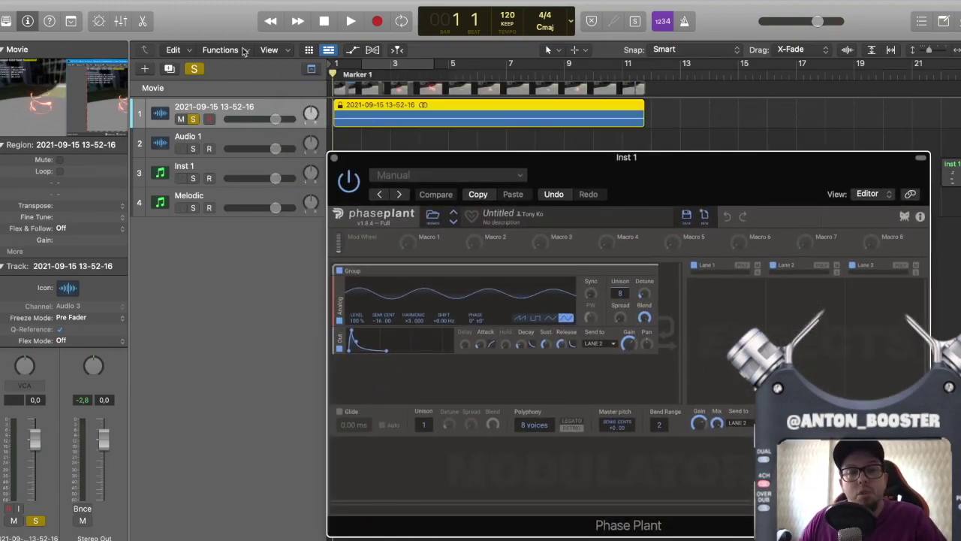
pyautogui.moveTo(730, 189); pyautogui.dragTo(767, 208)
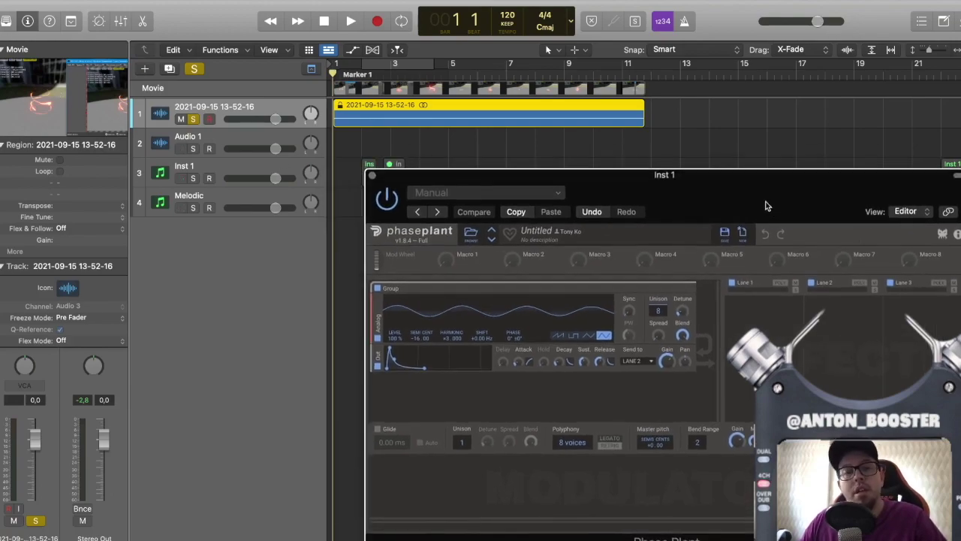
pyautogui.click(193, 119)
pyautogui.click(180, 119)
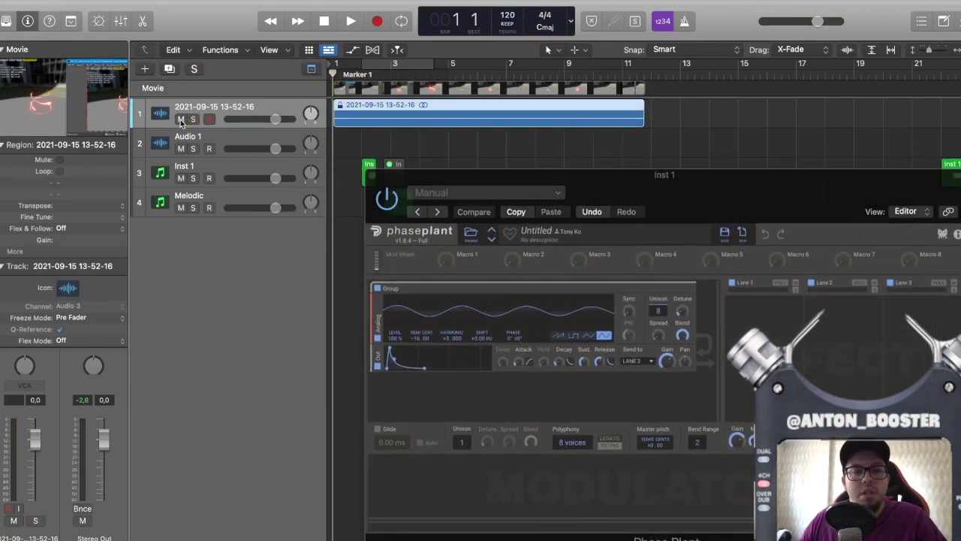
pyautogui.moveTo(703, 181); pyautogui.dragTo(659, 281)
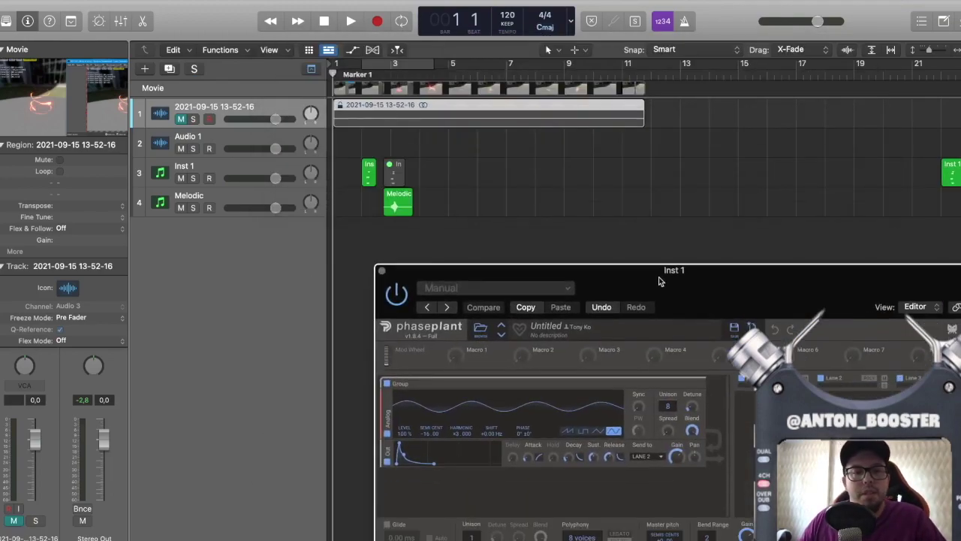
pyautogui.click(930, 50)
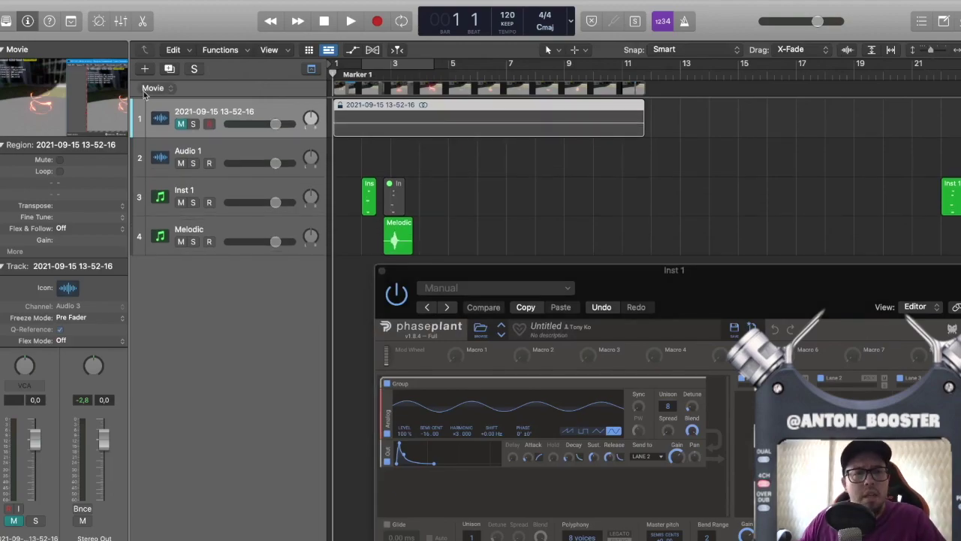
# Step: Open the movie in a floating window, solo the empty Audio 1 track and play the effect from the start
pyautogui.click(66, 101)
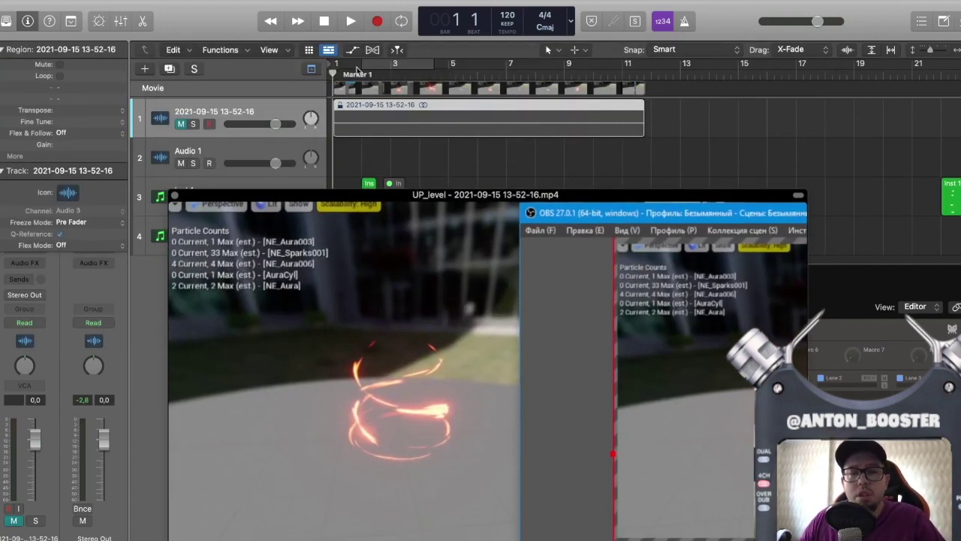
pyautogui.moveTo(335, 75)
pyautogui.mouseDown()
pyautogui.moveTo(355, 76)
pyautogui.moveTo(328, 80)
pyautogui.mouseUp()
pyautogui.click(193, 163)
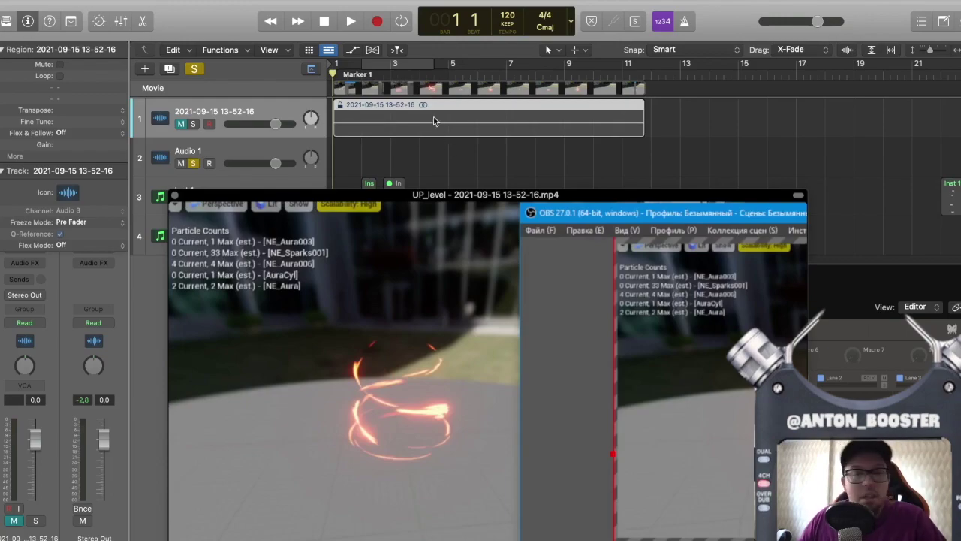
pyautogui.press('space')
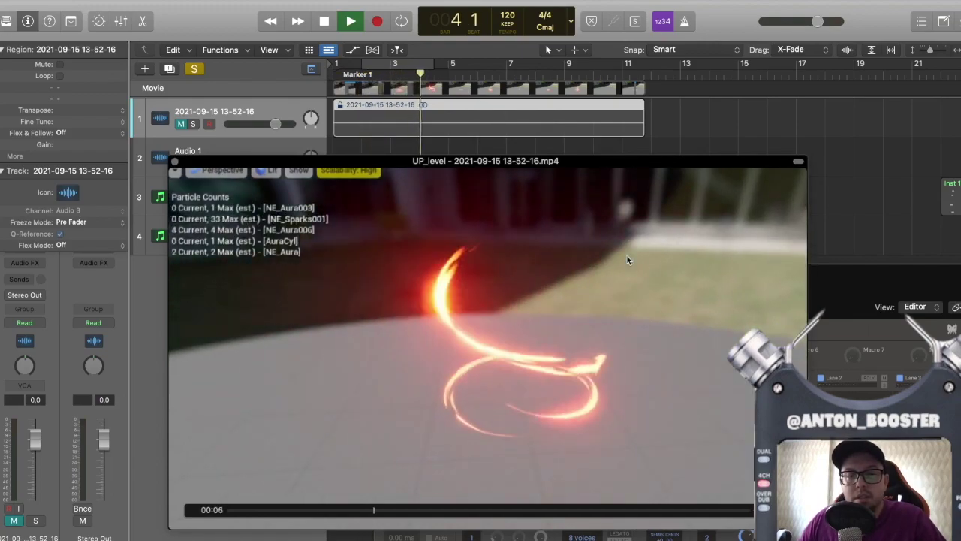
pyautogui.press('space')
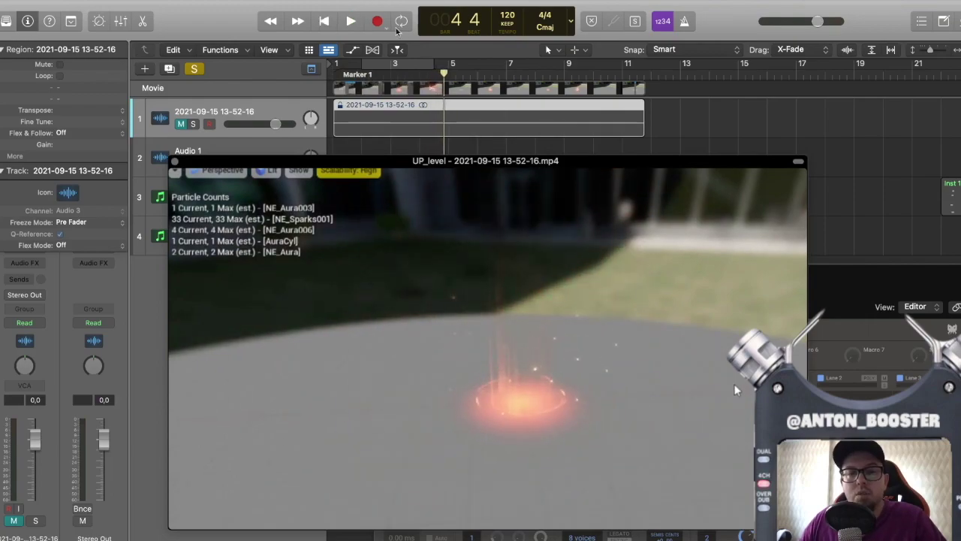
# Step: Review the visual effect by replaying the movie from around bar 4 and again from bar 5
pyautogui.moveTo(425, 81); pyautogui.dragTo(412, 75)
pyautogui.press('space')
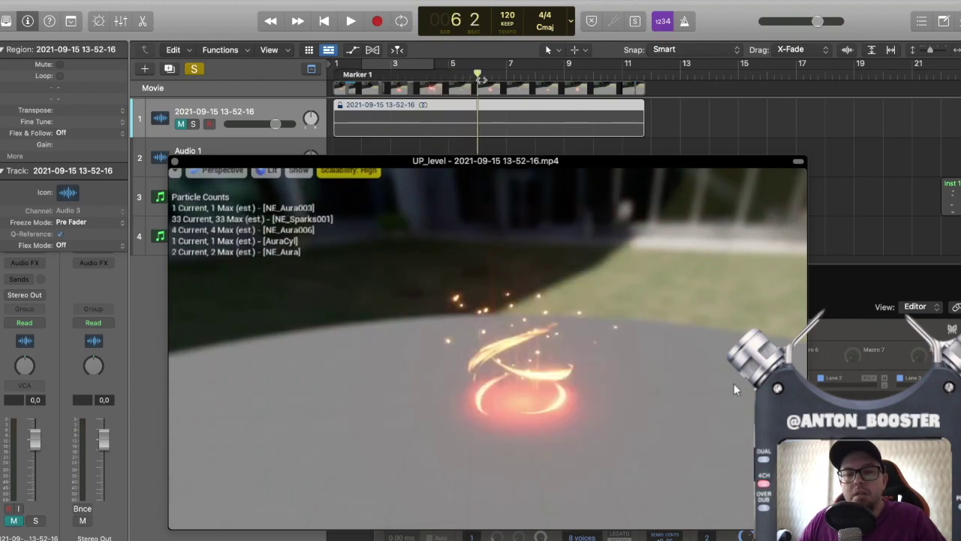
pyautogui.moveTo(511, 79); pyautogui.dragTo(472, 72)
pyautogui.press(',')
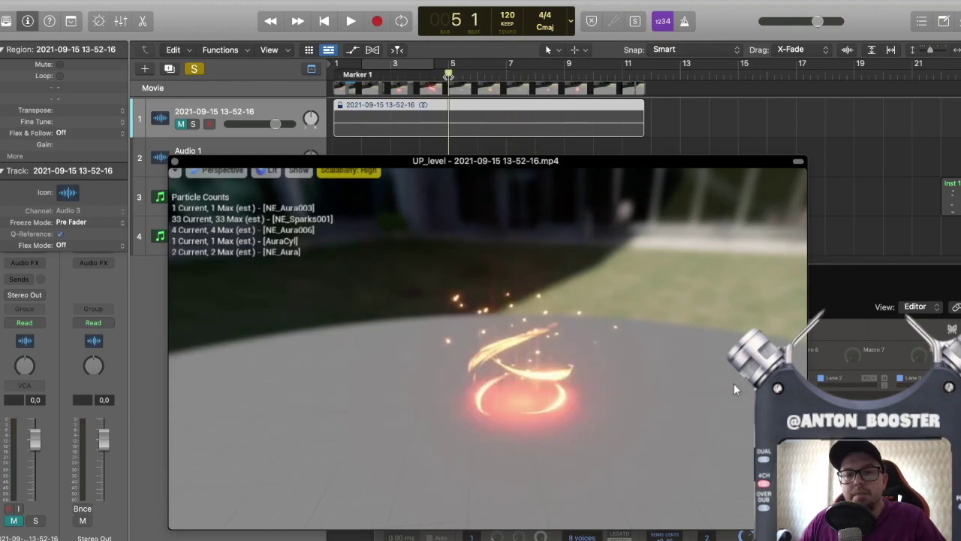
pyautogui.press('space')
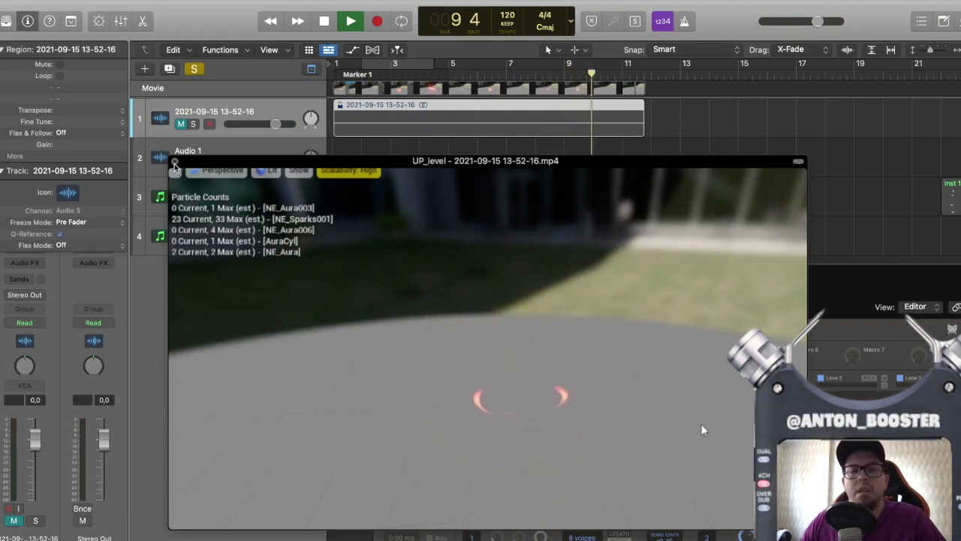
# Step: Close the floating movie window, stop playback and place the playhead at bar 1 beat 4
pyautogui.click(174, 162)
pyautogui.press('space')
pyautogui.moveTo(376, 79); pyautogui.dragTo(355, 80)
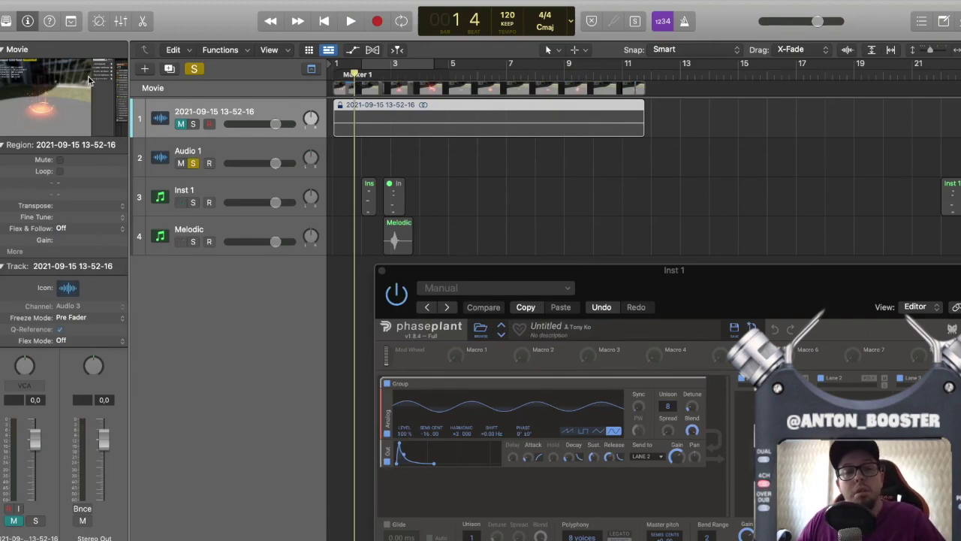
# Step: Clear the solo on Audio 1 and solo the Inst 1 track instead
pyautogui.click(192, 71)
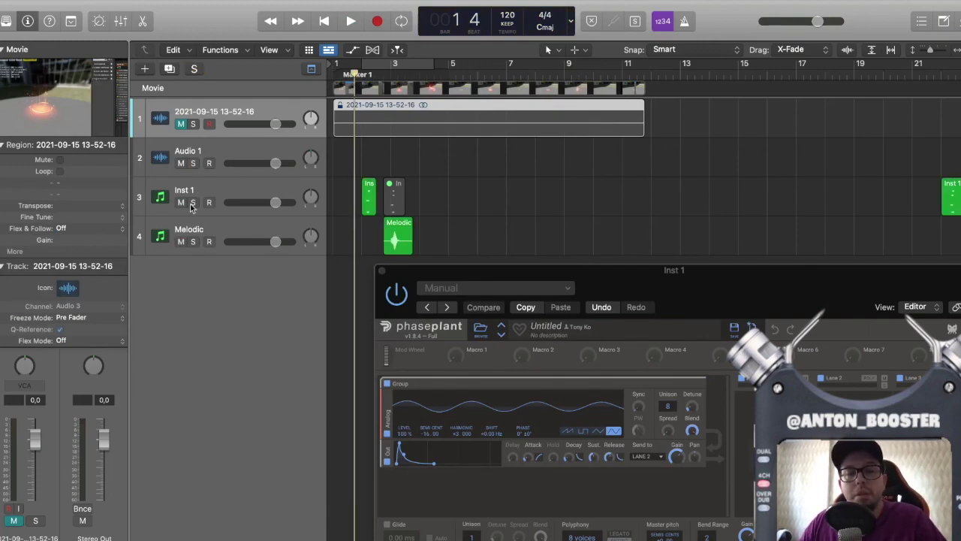
pyautogui.click(192, 204)
# Step: Reopen the movie in a small floating window beside the Inst 1 regions and close the Phase Plant window
pyautogui.click(45, 88)
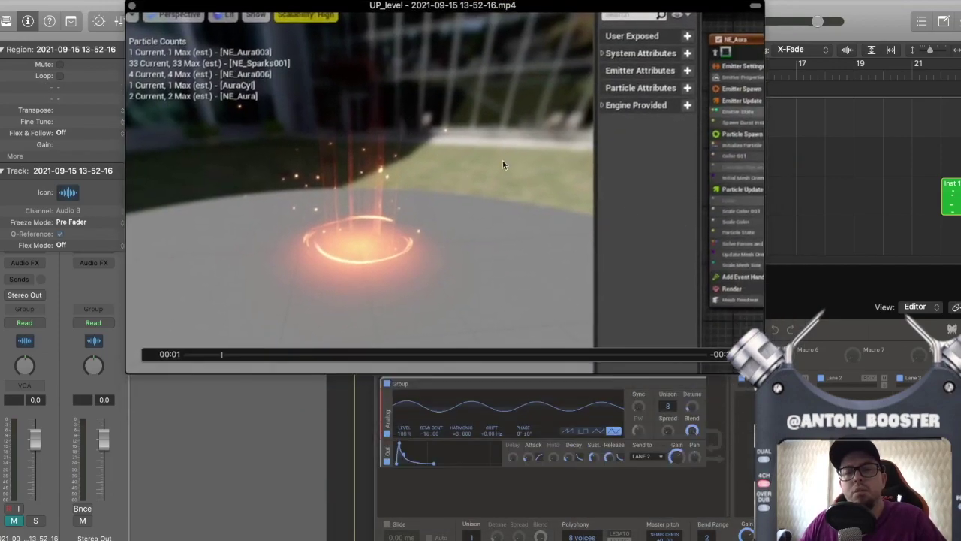
pyautogui.click(806, 316)
pyautogui.click(575, 230)
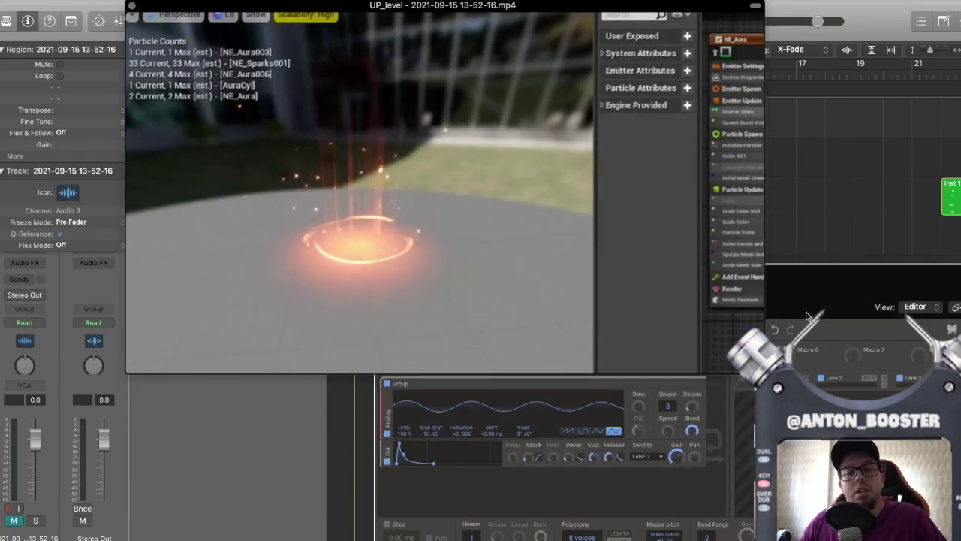
pyautogui.moveTo(763, 372); pyautogui.dragTo(545, 221)
pyautogui.moveTo(167, 42); pyautogui.dragTo(612, 214)
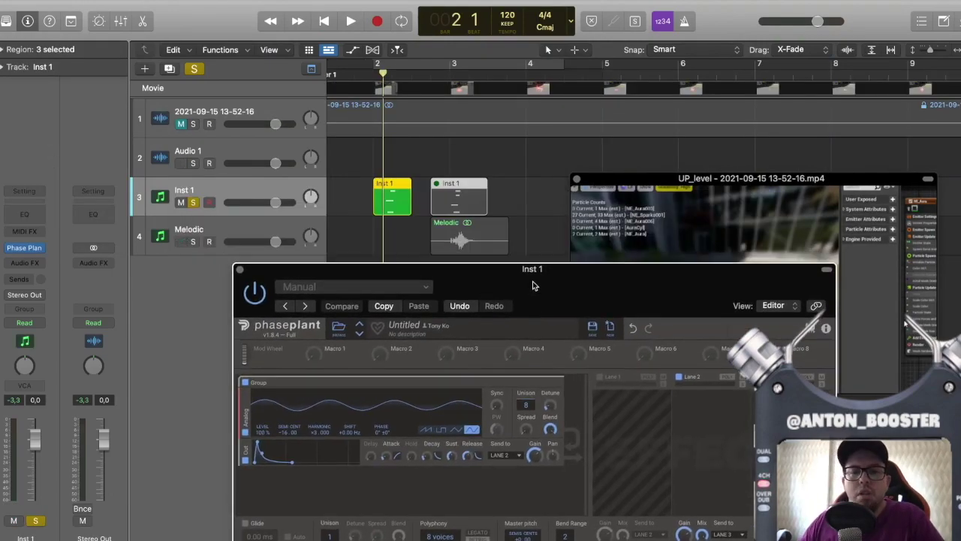
pyautogui.moveTo(533, 285); pyautogui.dragTo(564, 212)
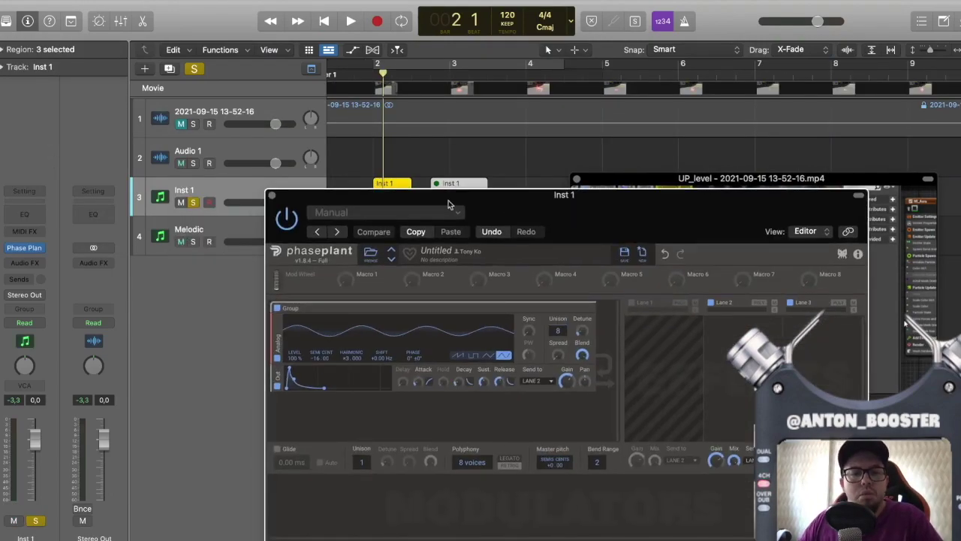
pyautogui.click(271, 195)
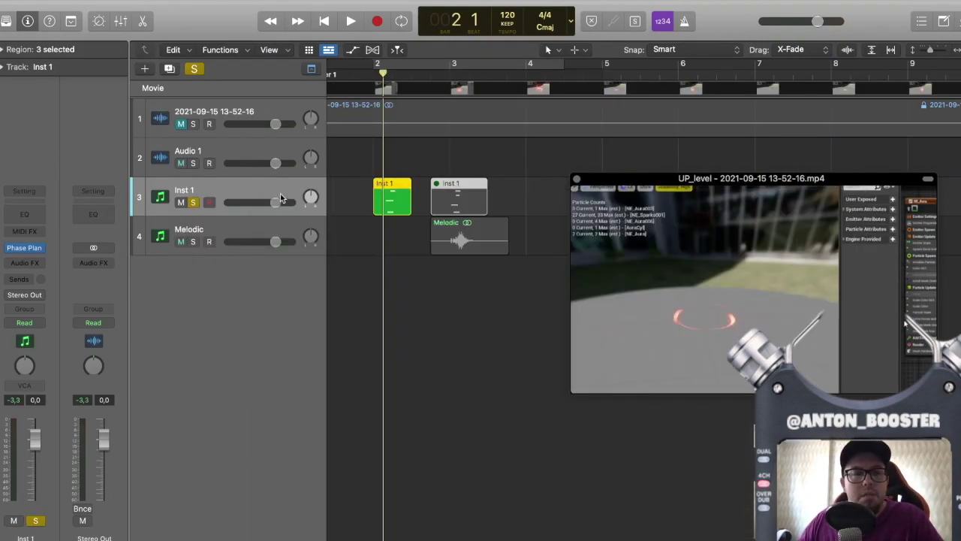
# Step: Duplicate the Inst 1 track with its instrument, place the copy above it and unsolo the original
pyautogui.click(169, 68)
pyautogui.moveTo(253, 224); pyautogui.dragTo(248, 174)
pyautogui.click(193, 240)
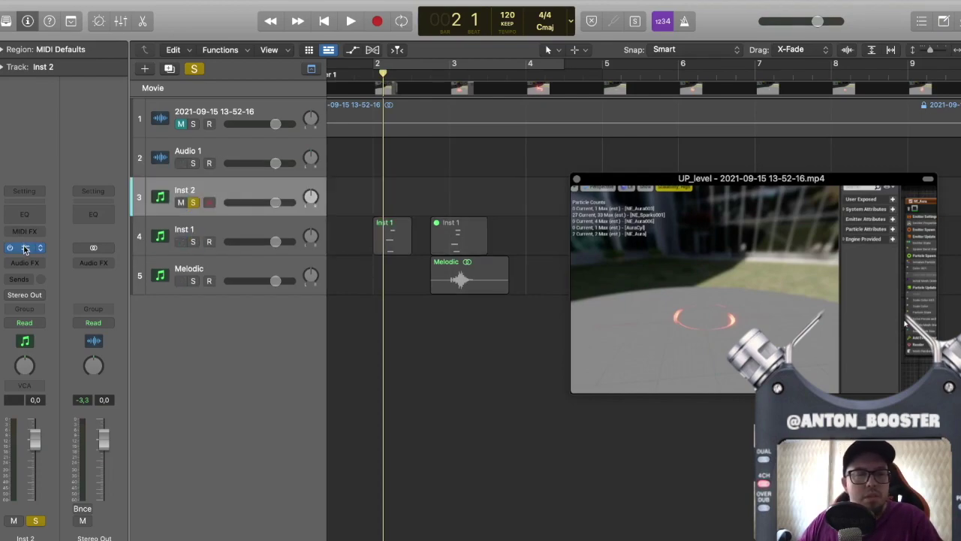
# Step: Open Phase Plant on the Inst 2 track and replace the existing generator group with a new Analog generator
pyautogui.click(25, 249)
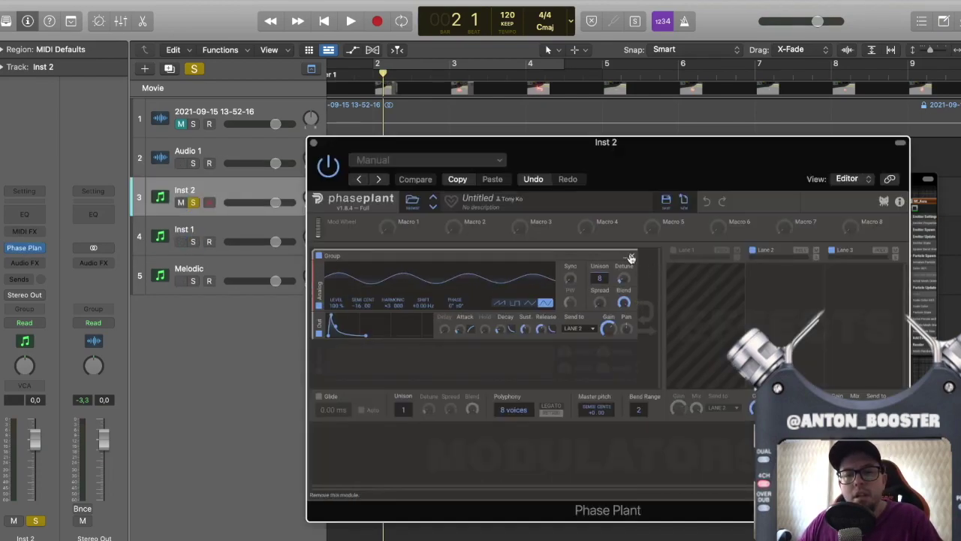
pyautogui.click(631, 257)
pyautogui.click(439, 264)
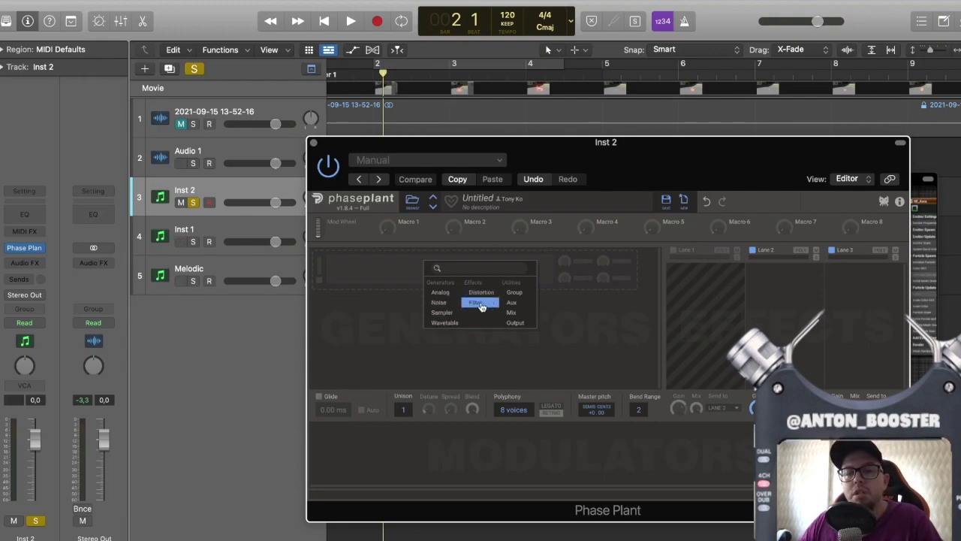
pyautogui.click(443, 295)
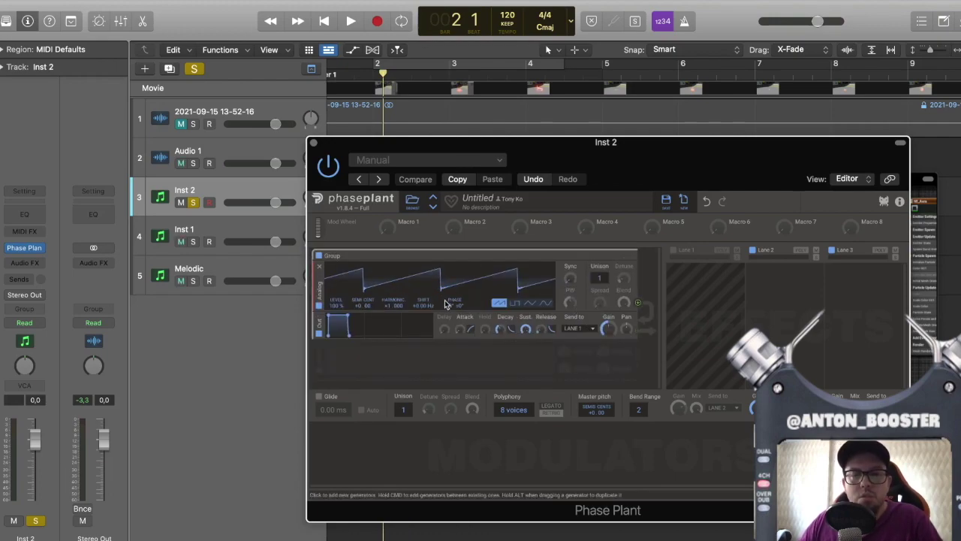
# Step: Switch the Analog generator to a sine wave at +17.03 semitones and shape the sustain and hold of its output envelope
pyautogui.click(546, 304)
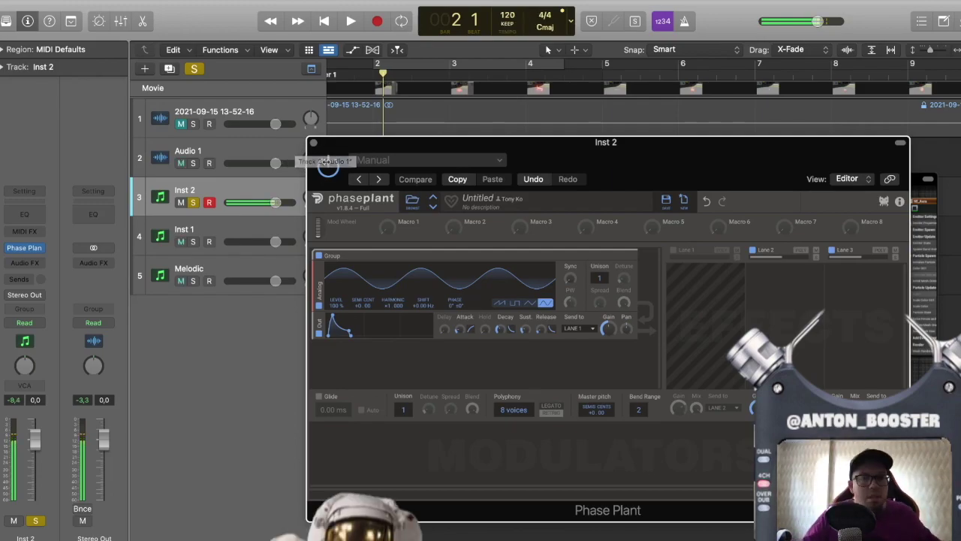
pyautogui.moveTo(526, 328)
pyautogui.mouseDown()
pyautogui.moveTo(527, 317)
pyautogui.moveTo(541, 321)
pyautogui.mouseUp()
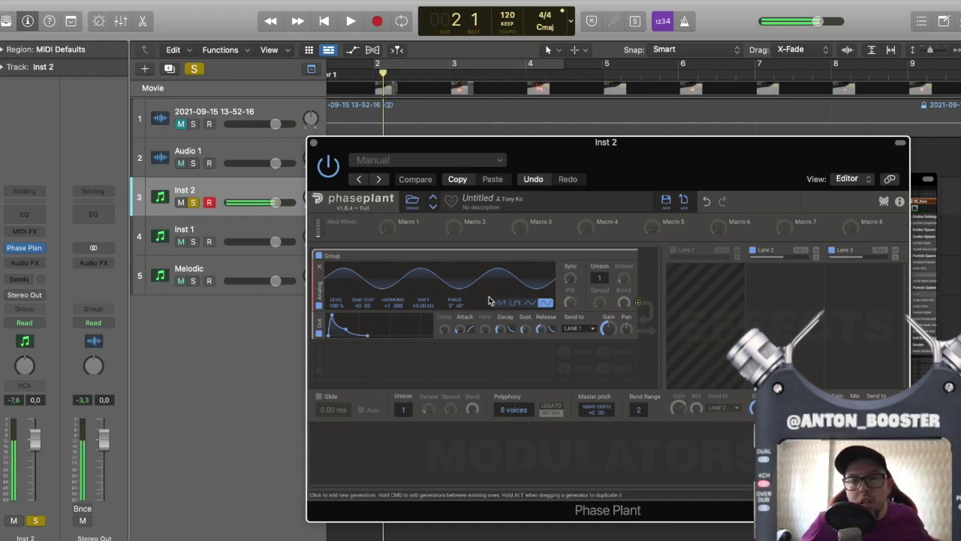
pyautogui.moveTo(354, 303); pyautogui.dragTo(354, 268)
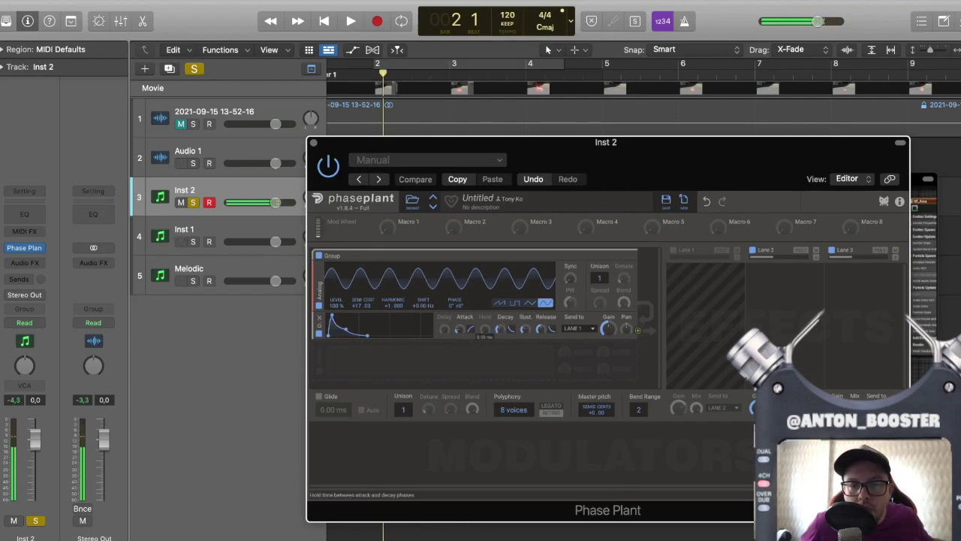
pyautogui.moveTo(484, 329); pyautogui.dragTo(485, 319)
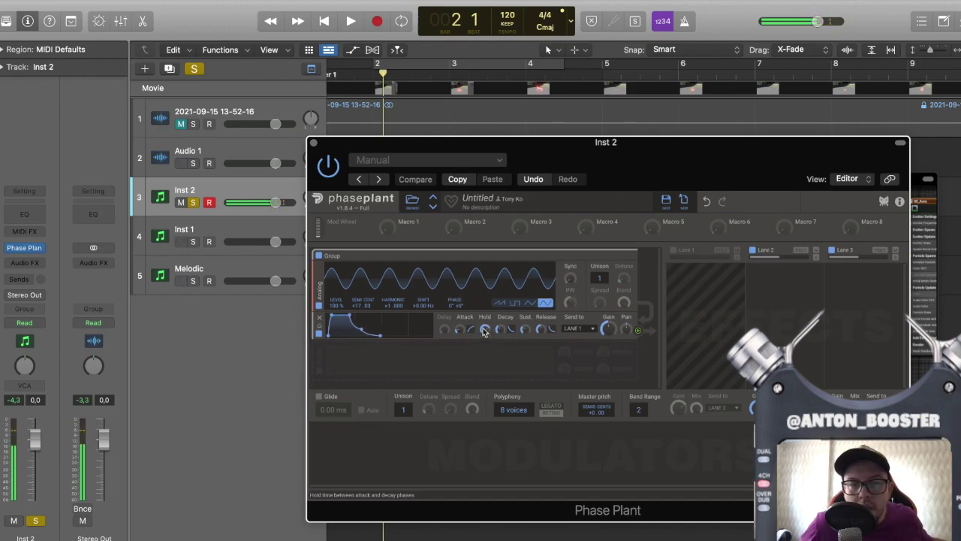
pyautogui.moveTo(484, 329); pyautogui.dragTo(486, 322)
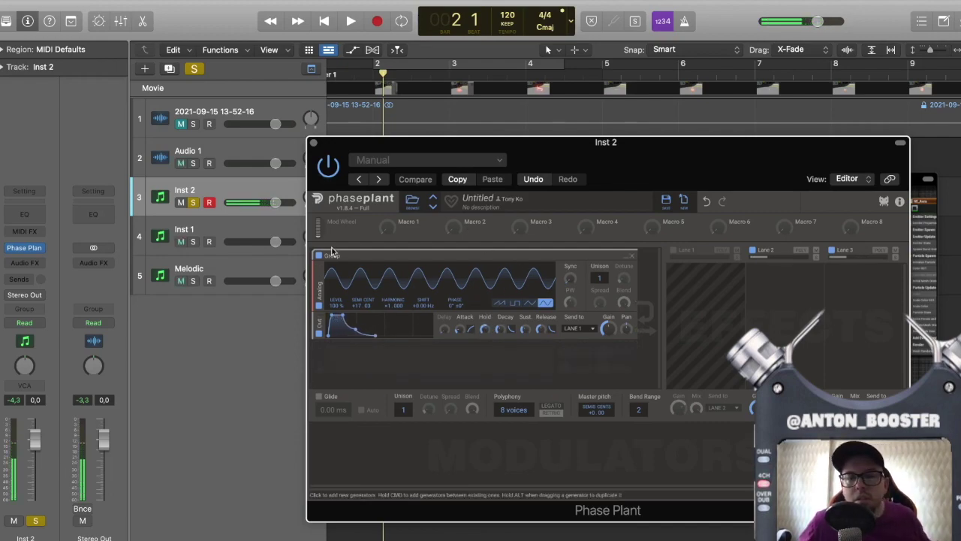
# Step: Reset the Analog generator's harmonic to 1.000 after trying a lower setting, and raise its unison to 8 voices
pyautogui.moveTo(393, 304)
pyautogui.mouseDown()
pyautogui.moveTo(393, 292)
pyautogui.moveTo(392, 315)
pyautogui.mouseUp()
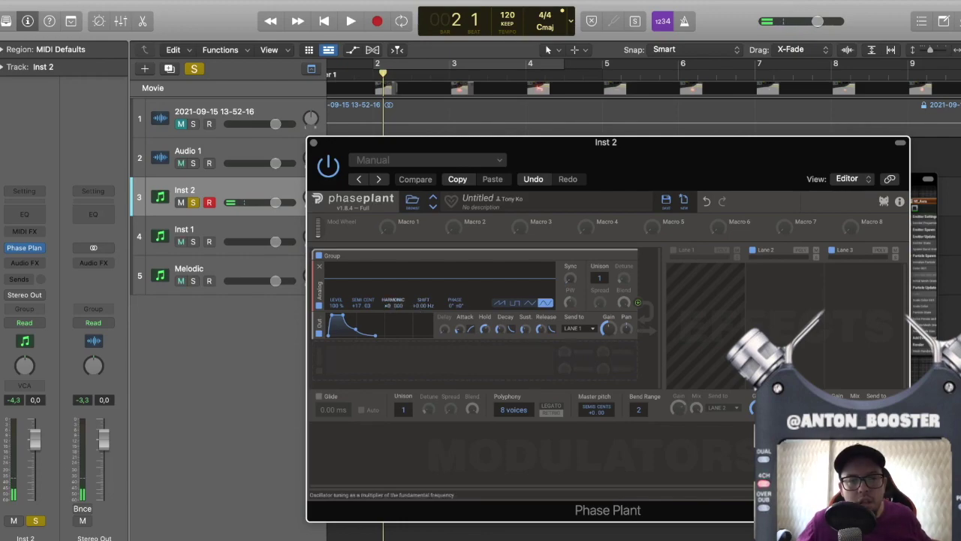
pyautogui.doubleClick(392, 304)
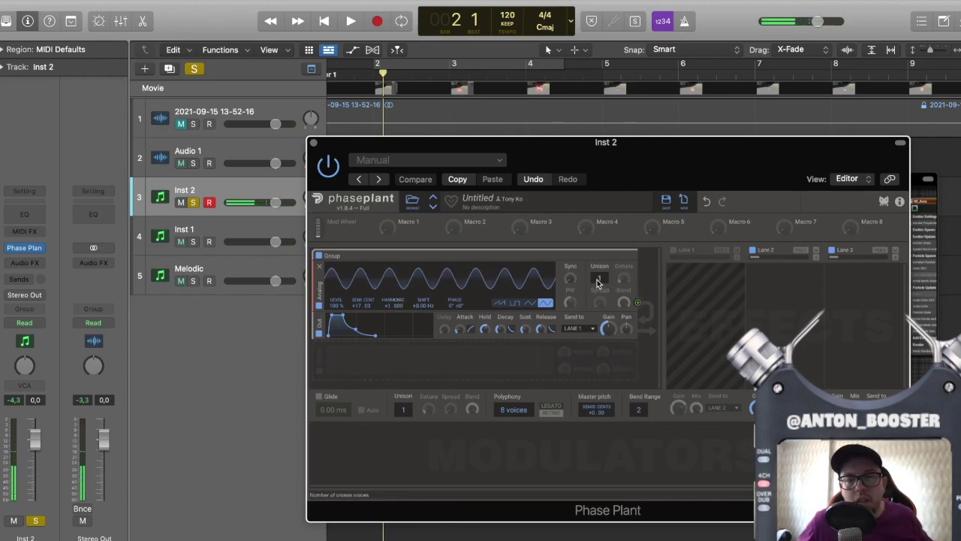
pyautogui.moveTo(601, 282); pyautogui.dragTo(599, 274)
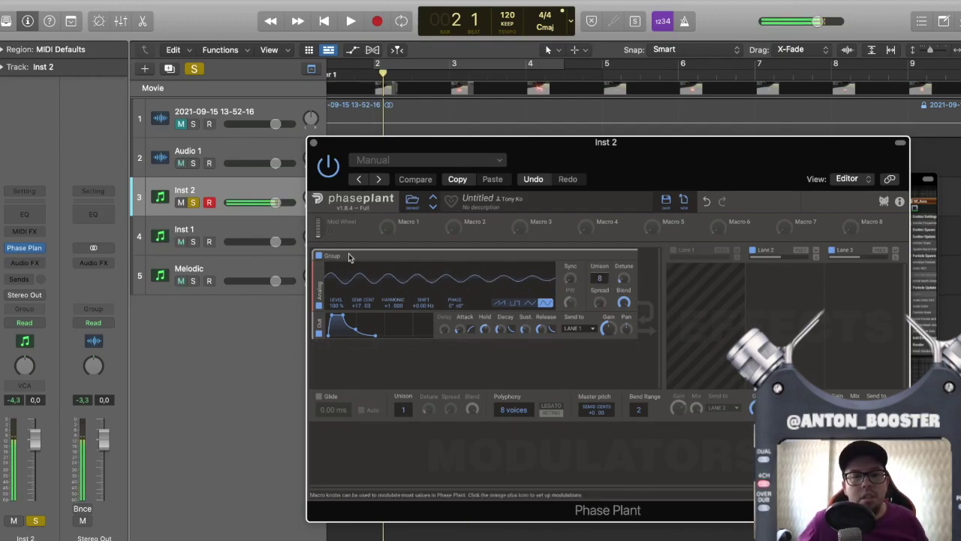
pyautogui.click(314, 143)
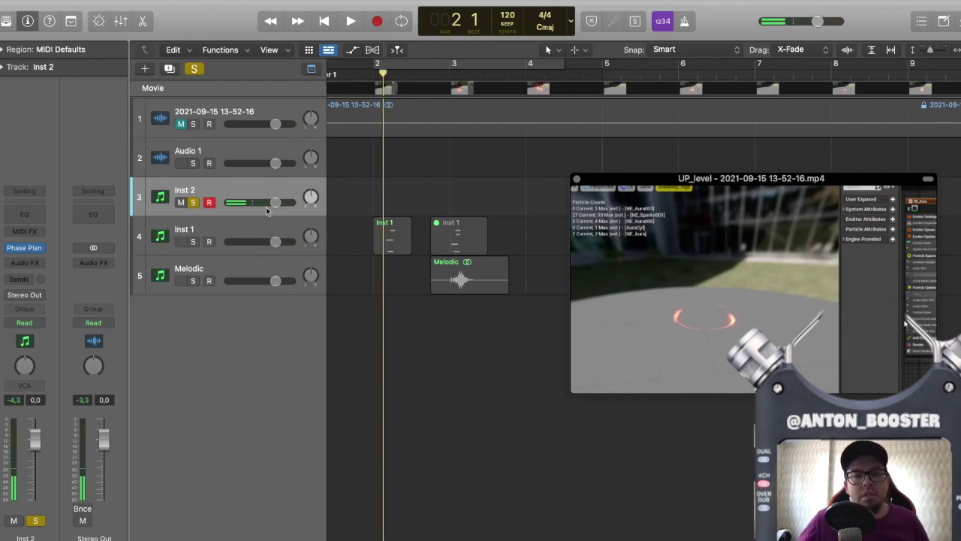
# Step: Copy the Inst 1 region at bar 2 onto the Inst 2 track and audition it against the movie
pyautogui.keyDown('alt'); pyautogui.moveTo(381, 241); pyautogui.dragTo(381, 201); pyautogui.keyUp('alt')
pyautogui.press('space')
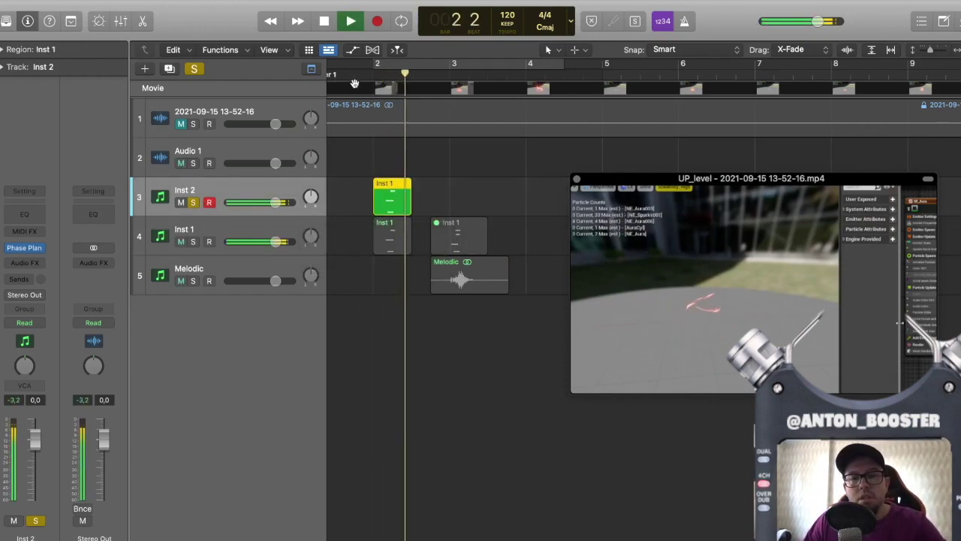
pyautogui.press('space')
pyautogui.click(379, 74)
pyautogui.press('space')
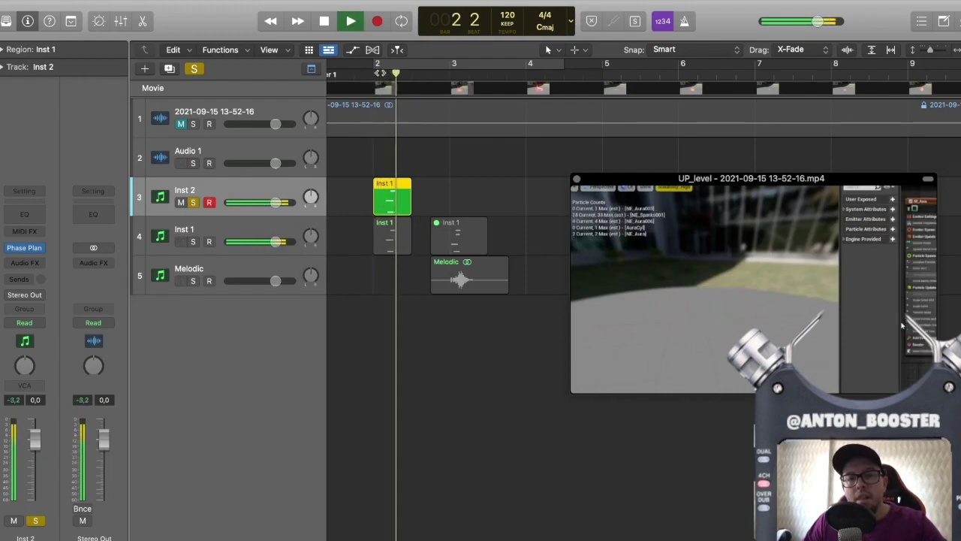
pyautogui.press('space')
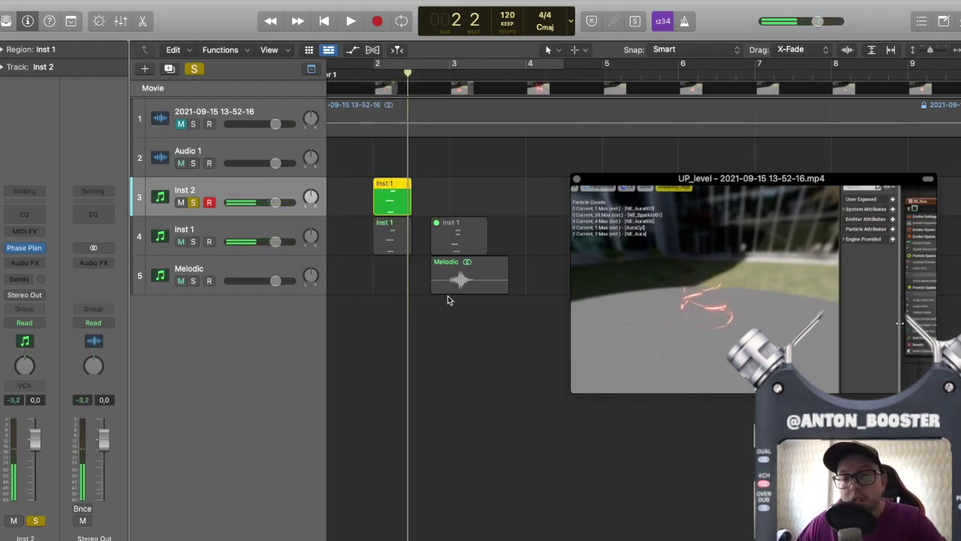
# Step: Copy the muted Inst 1 region onto the Inst 2 track at the same position and unmute the copy
pyautogui.moveTo(451, 244); pyautogui.dragTo(452, 198)
pyautogui.rightClick(453, 197)
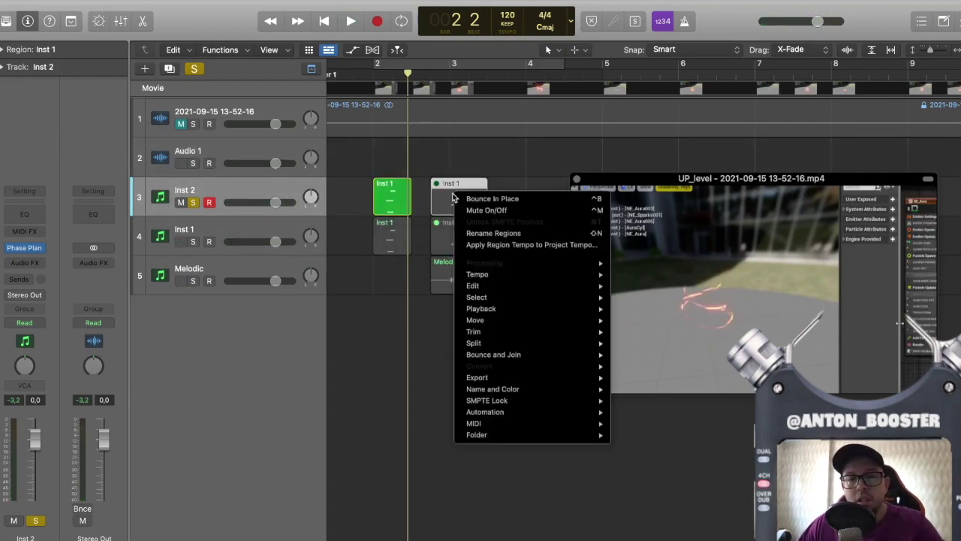
pyautogui.click(490, 210)
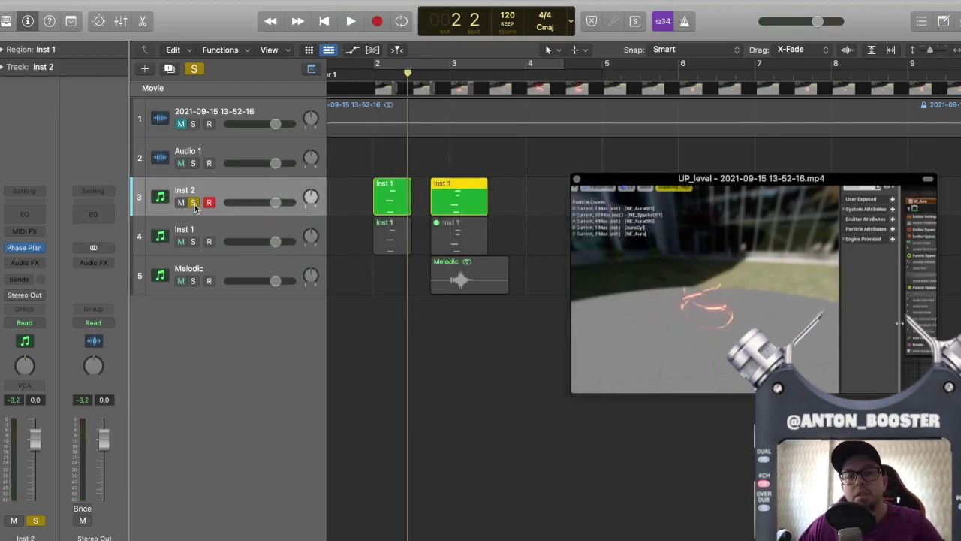
pyautogui.click(194, 203)
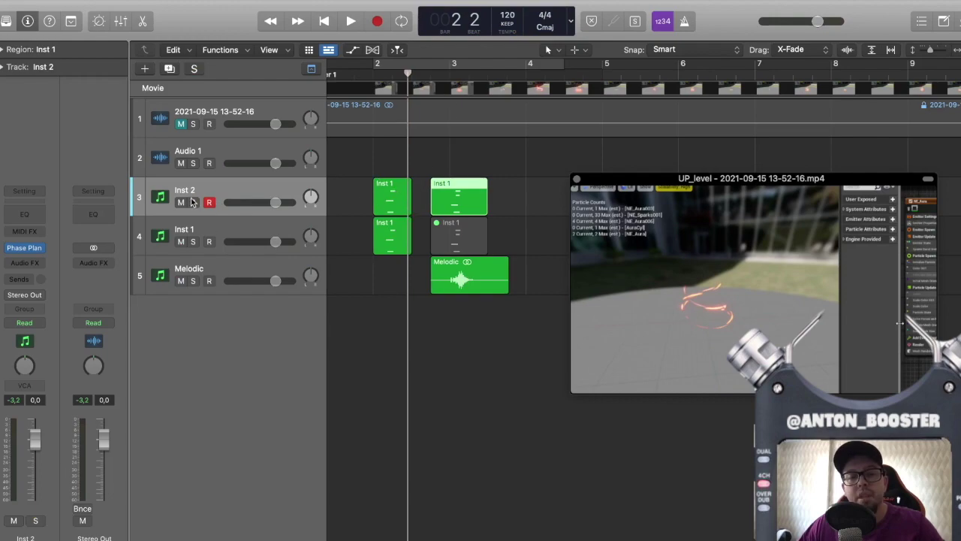
pyautogui.click(193, 202)
# Step: Play the second Inst 2 region from its start against the movie and replay it
pyautogui.moveTo(427, 81); pyautogui.dragTo(429, 75)
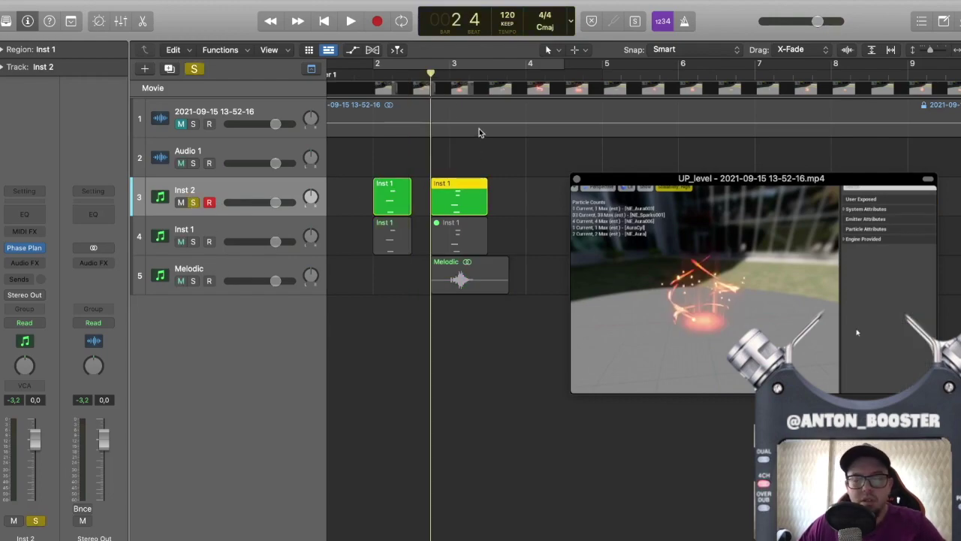
pyautogui.press('space')
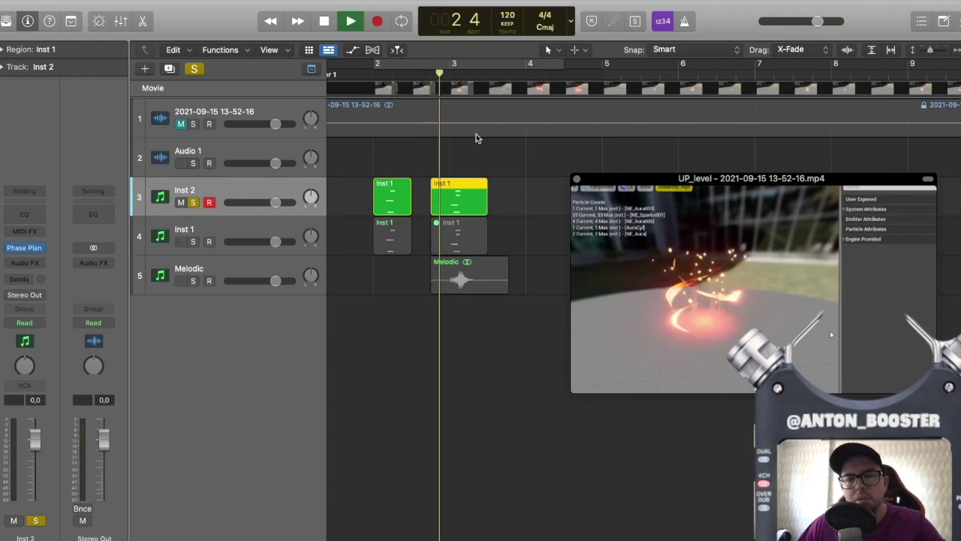
pyautogui.press('space')
pyautogui.click(432, 78)
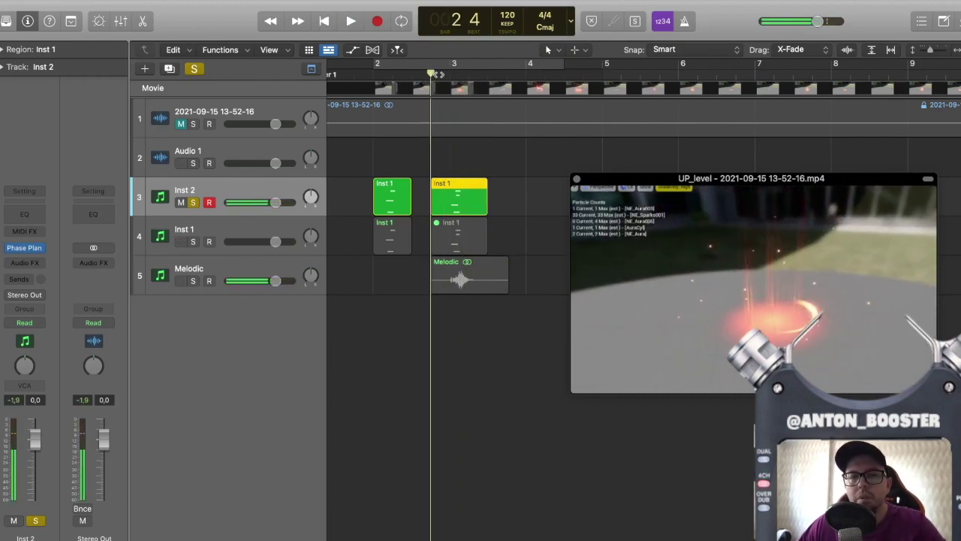
pyautogui.press('space')
pyautogui.click(430, 77)
pyautogui.press('space')
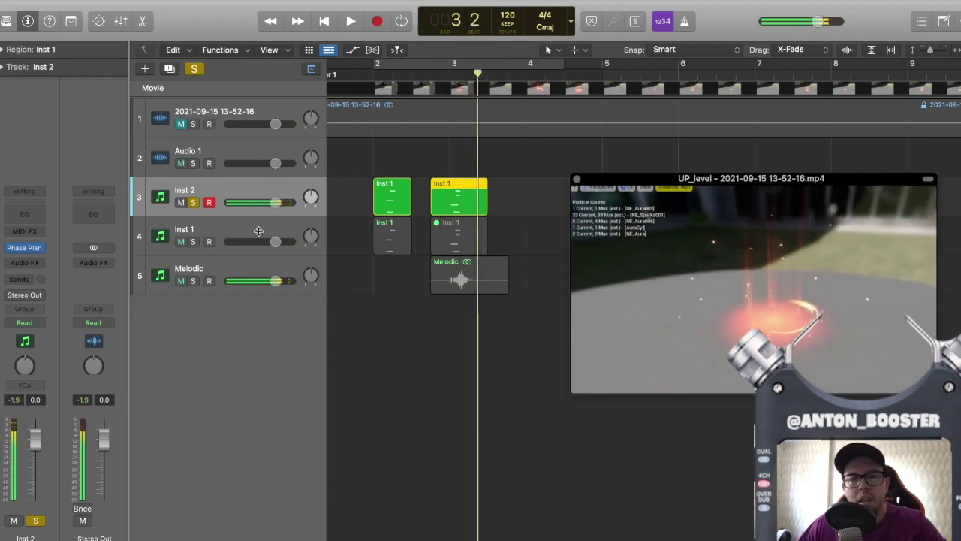
# Step: Clear the solo and record arming on Inst 2 and solo the Melodic track instead
pyautogui.click(193, 202)
pyautogui.click(209, 202)
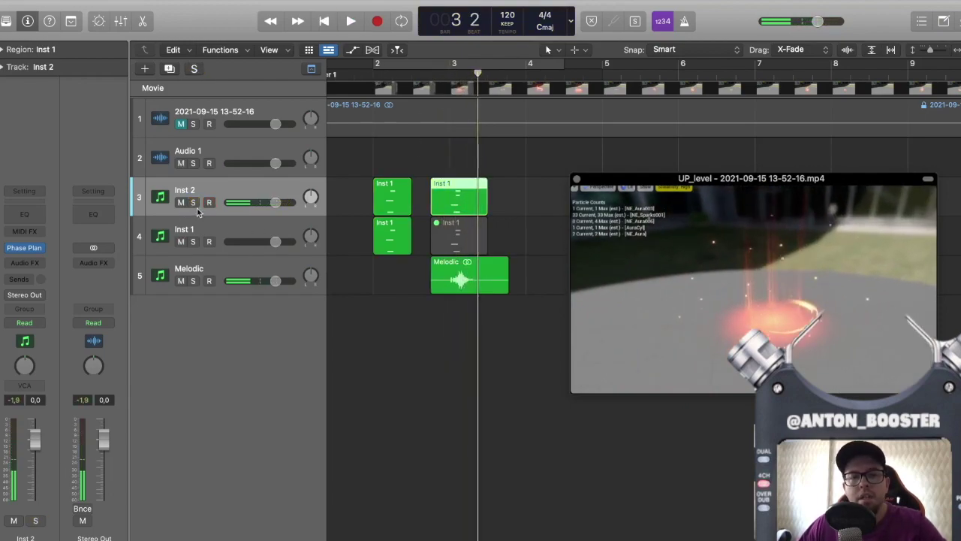
pyautogui.click(193, 280)
# Step: Audition the soloed Melodic region repeatedly from around bar 3 against the movie
pyautogui.click(454, 74)
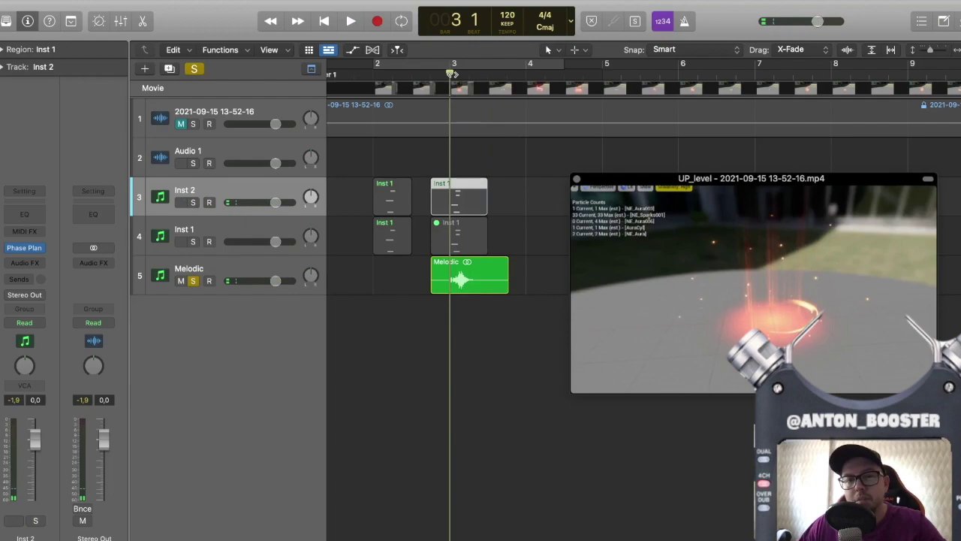
pyautogui.press('space')
pyautogui.press('space')
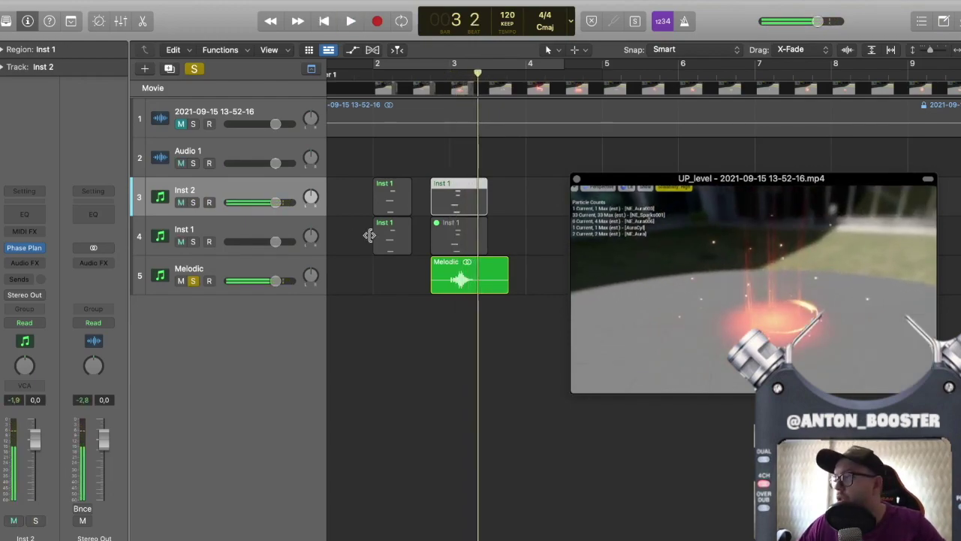
pyautogui.click(440, 73)
pyautogui.press('space')
pyautogui.press('space')
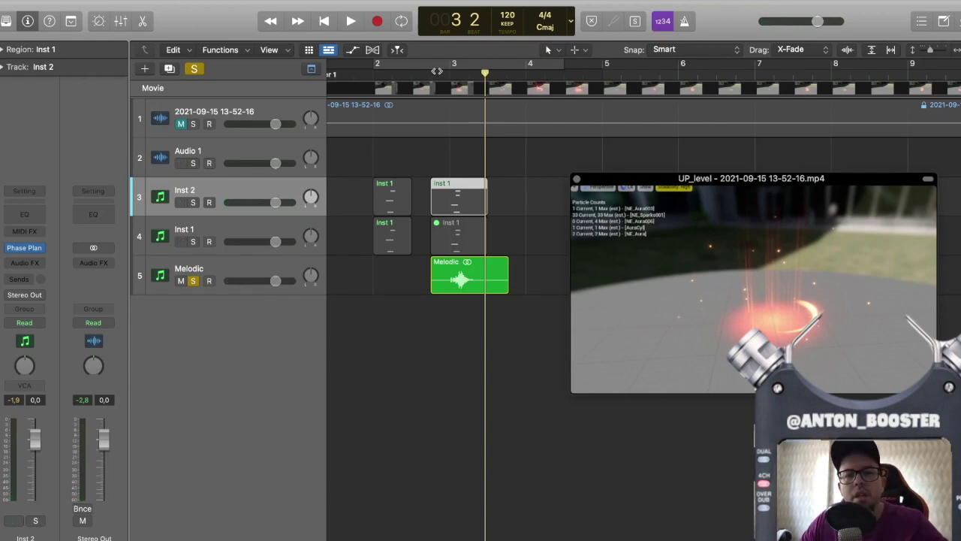
pyautogui.doubleClick(436, 72)
pyautogui.press('space')
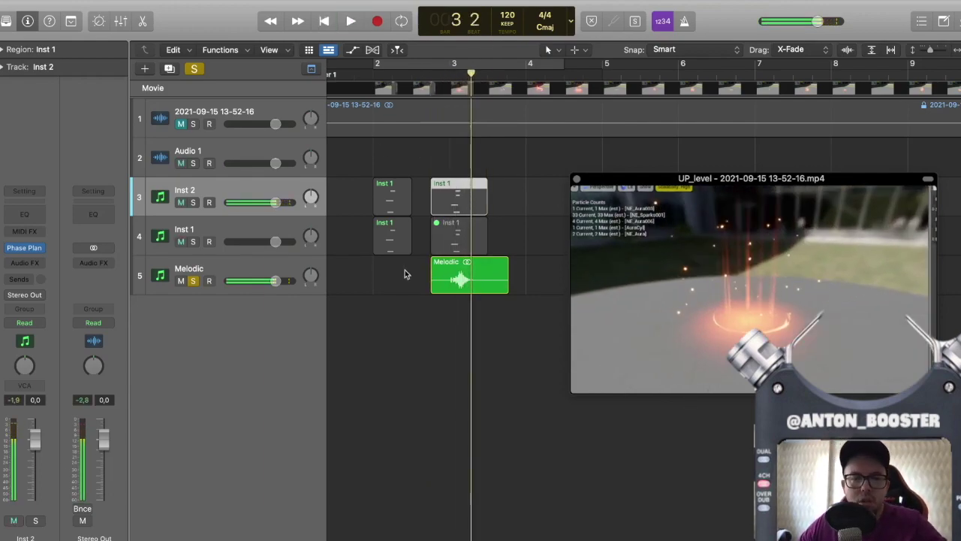
# Step: Trim the Melodic region to start at bar 3 with a shortened, faded-out end, and audition it
pyautogui.press('super+Right')
pyautogui.press('super+Right')
pyautogui.moveTo(415, 282); pyautogui.dragTo(442, 283)
pyautogui.moveTo(520, 284); pyautogui.dragTo(470, 277)
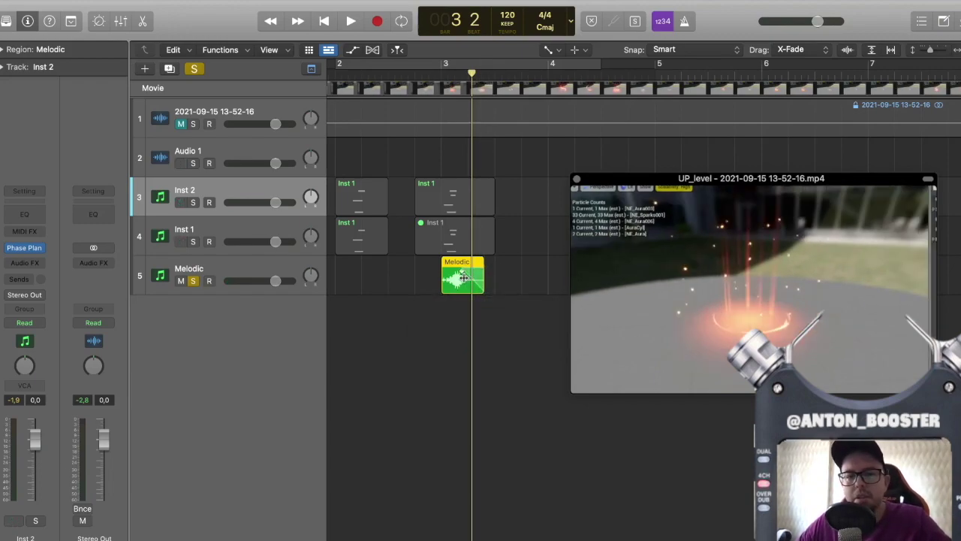
pyautogui.click(441, 72)
pyautogui.press('space')
pyautogui.press('space')
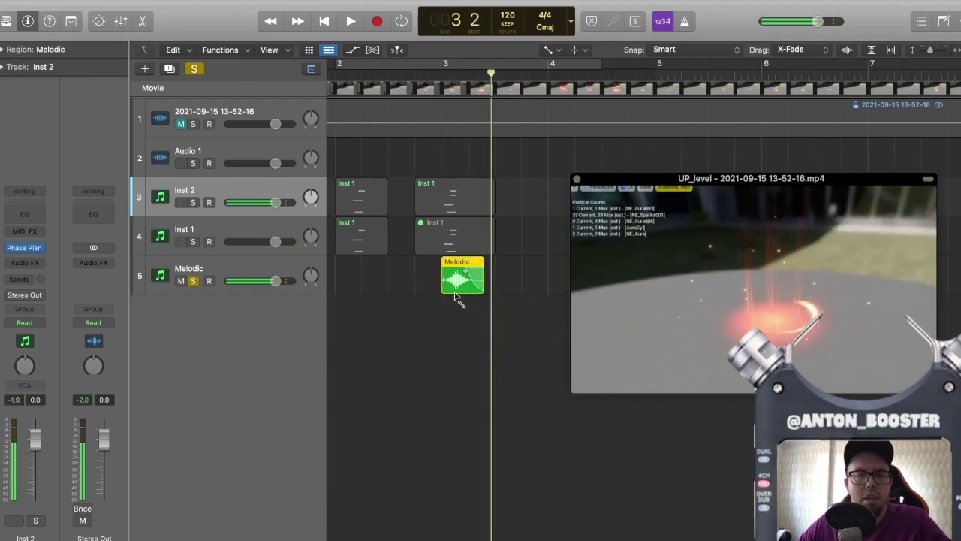
# Step: Move the trimmed Melodic region to the start of the timeline and delete both regions on the Inst 2 track
pyautogui.press('t')
pyautogui.press('t')
pyautogui.click(453, 316)
pyautogui.scroll(-3, 452, 316)
pyautogui.moveTo(512, 279); pyautogui.dragTo(349, 279)
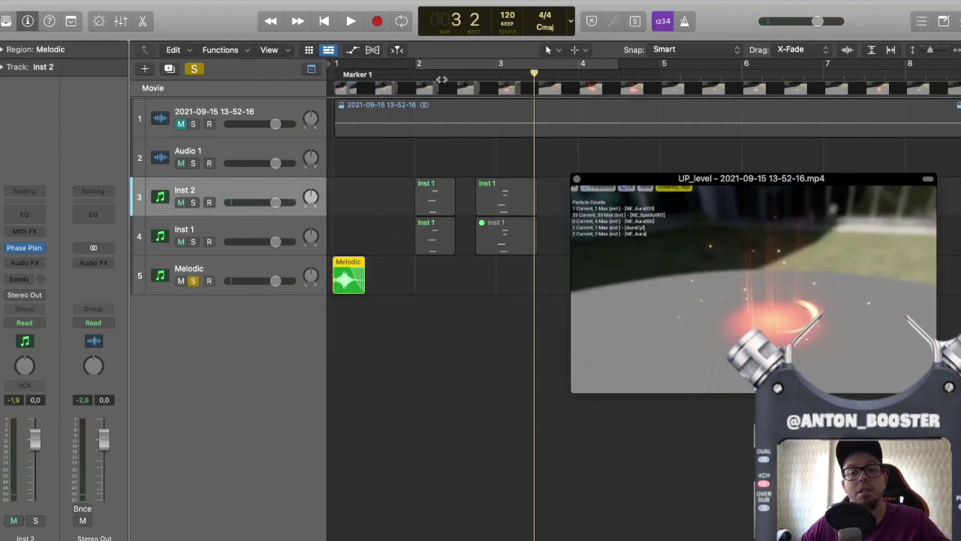
pyautogui.moveTo(538, 183); pyautogui.dragTo(417, 183)
pyautogui.press('Delete')
# Step: Solo the Inst 2 track as well and open its Phase Plant instrument
pyautogui.click(193, 202)
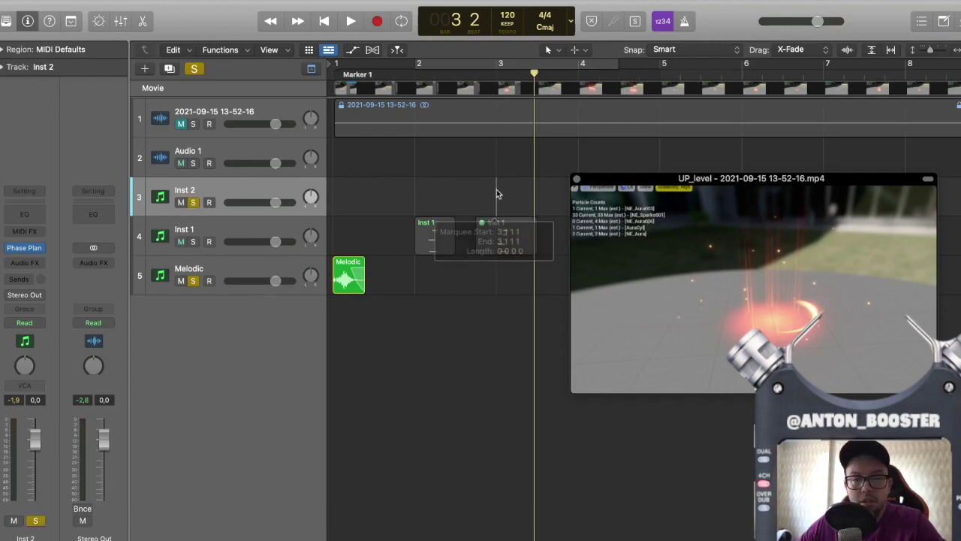
pyautogui.click(27, 249)
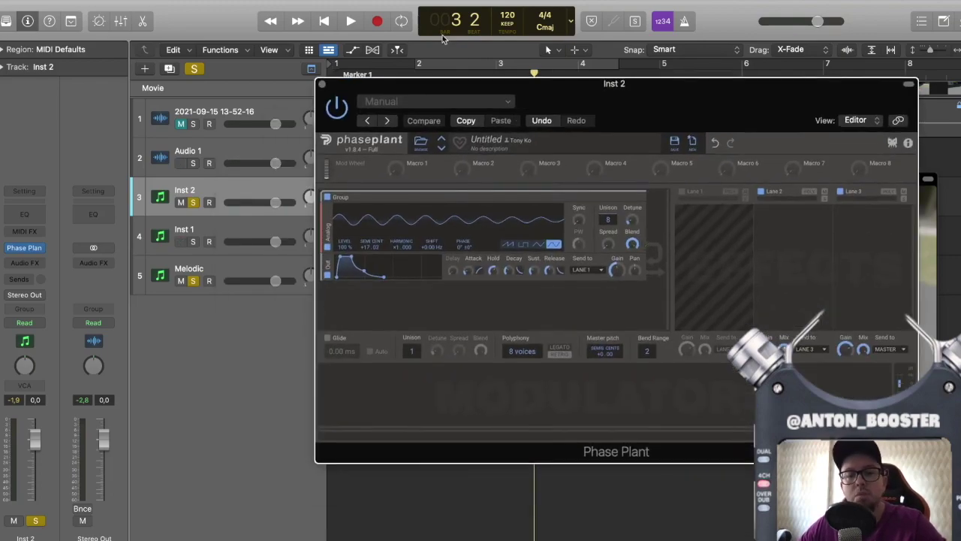
pyautogui.moveTo(597, 92); pyautogui.dragTo(518, 56)
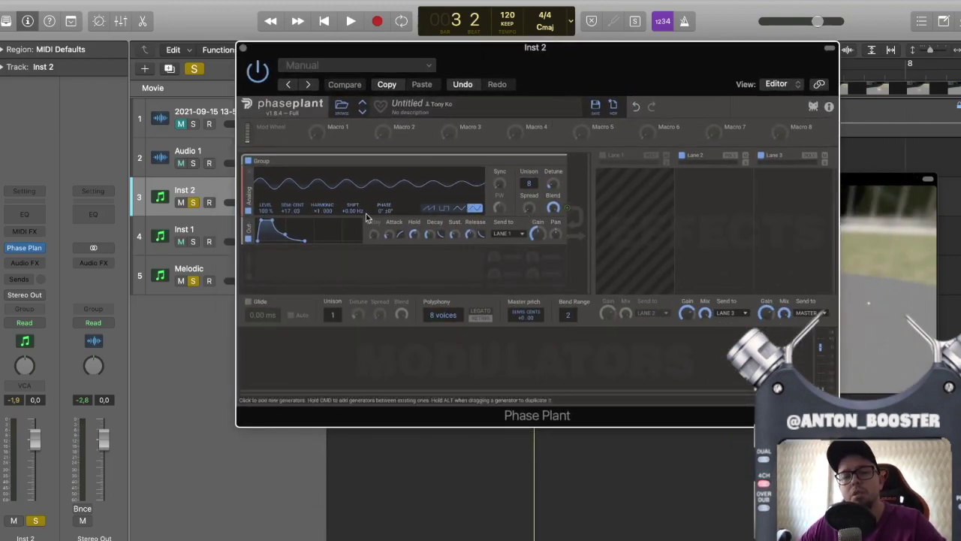
# Step: Try adding a second Analog generator below the group's output module
pyautogui.click(317, 274)
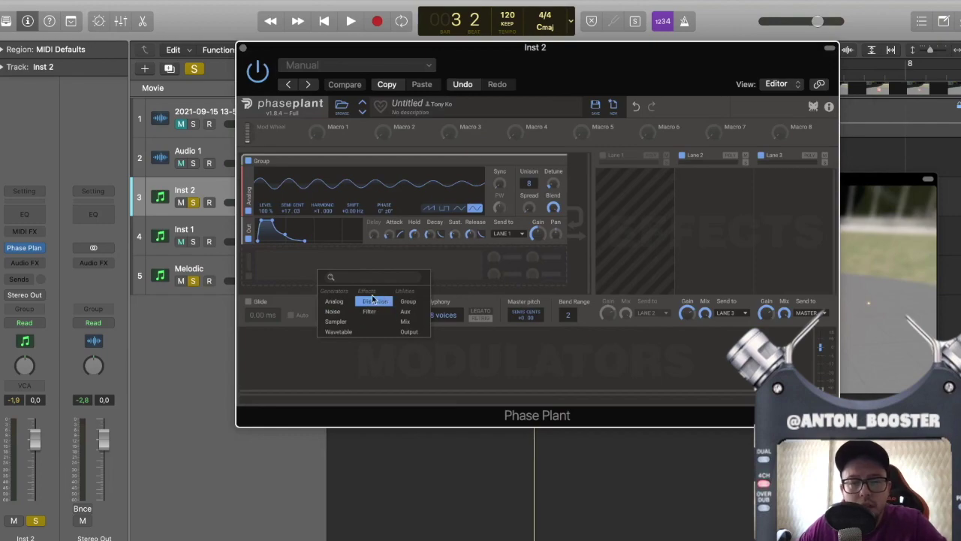
pyautogui.click(335, 303)
pyautogui.scroll(-2, 454, 229)
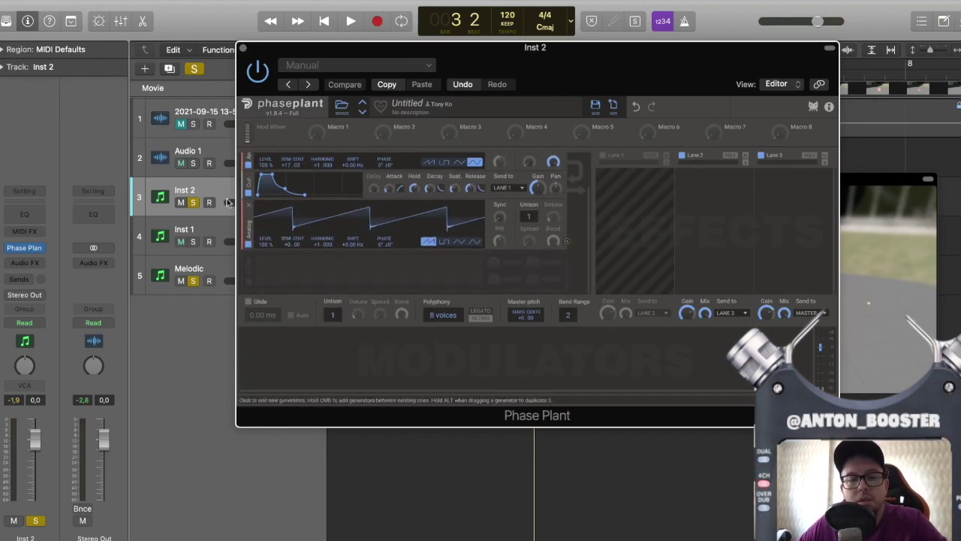
pyautogui.scroll(2, 428, 239)
# Step: Add a Noise generator below the group's output module and disable the Analog generator
pyautogui.click(414, 270)
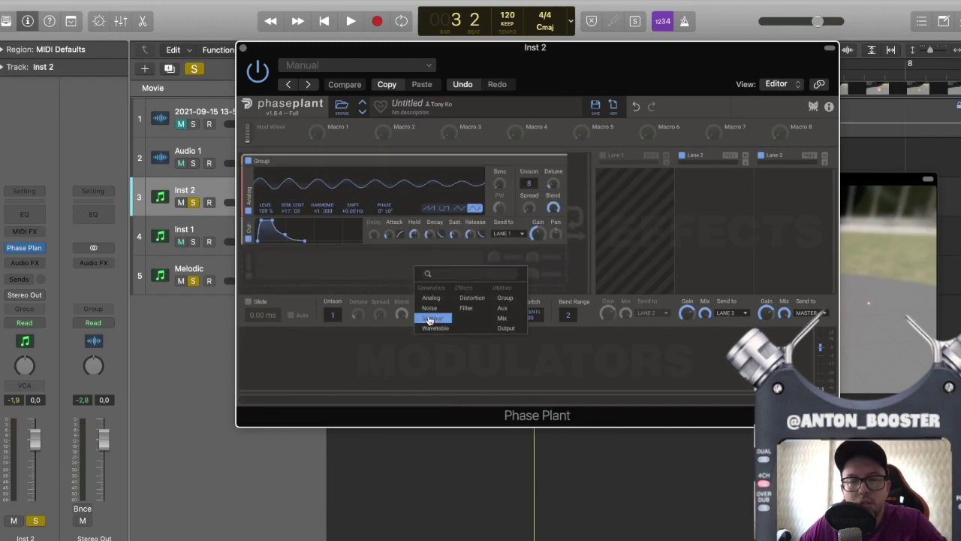
pyautogui.click(429, 308)
pyautogui.scroll(-1, 422, 229)
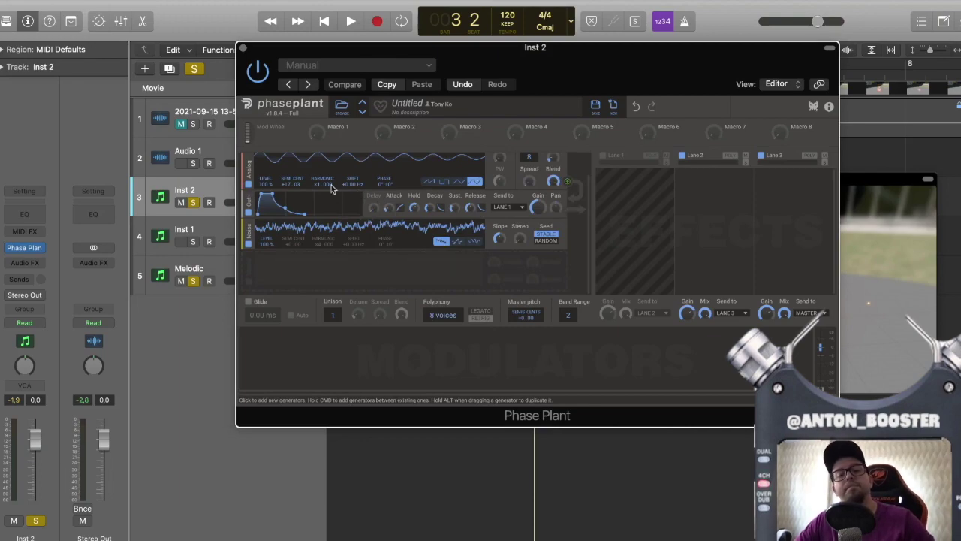
pyautogui.scroll(1, 336, 188)
pyautogui.click(250, 211)
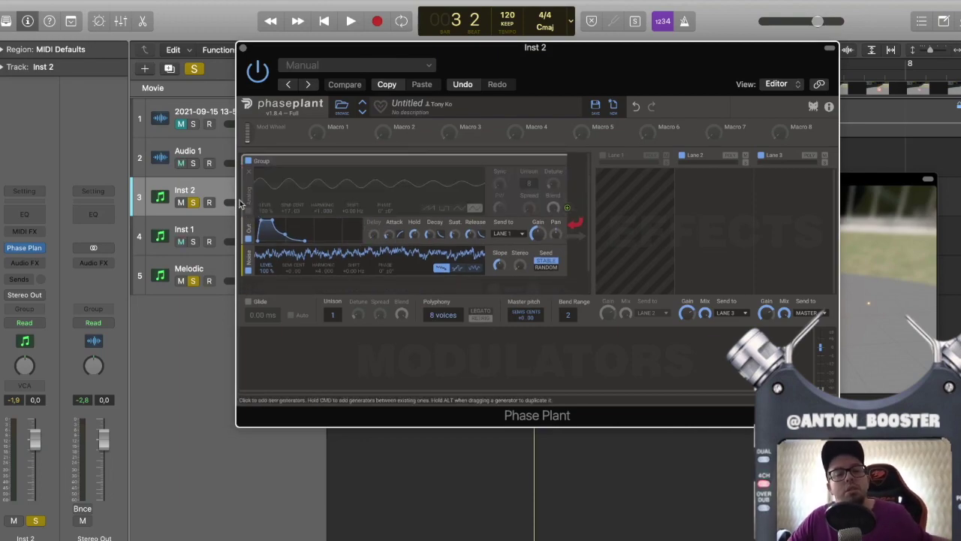
# Step: Re-enable the Analog generator, record-enable the Inst 2 track and toggle the generator group off and on to audition it
pyautogui.click(250, 212)
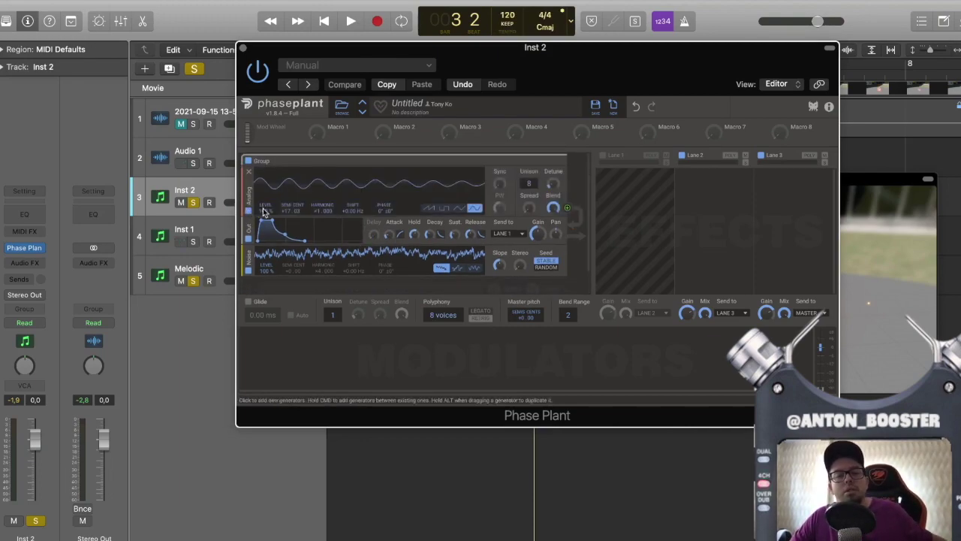
pyautogui.scroll(-1, 424, 236)
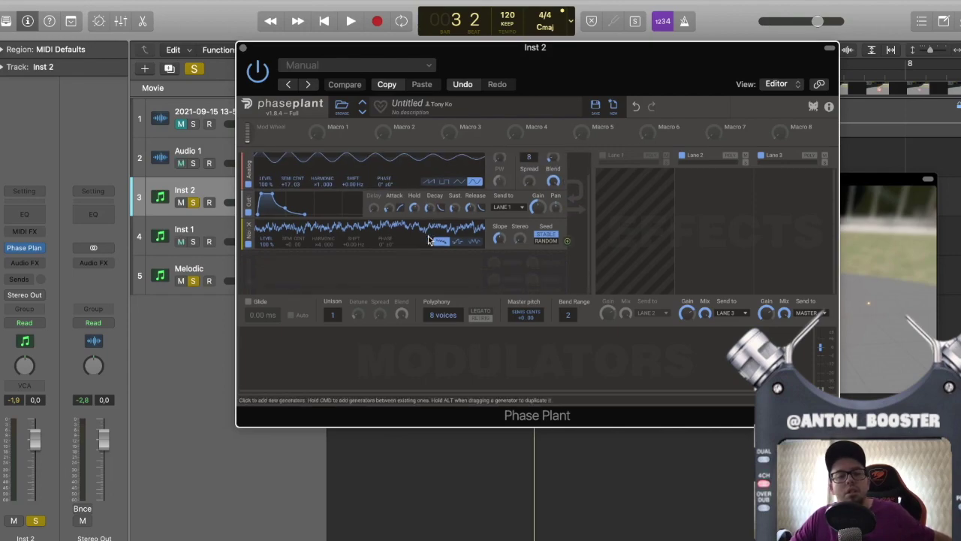
pyautogui.click(209, 202)
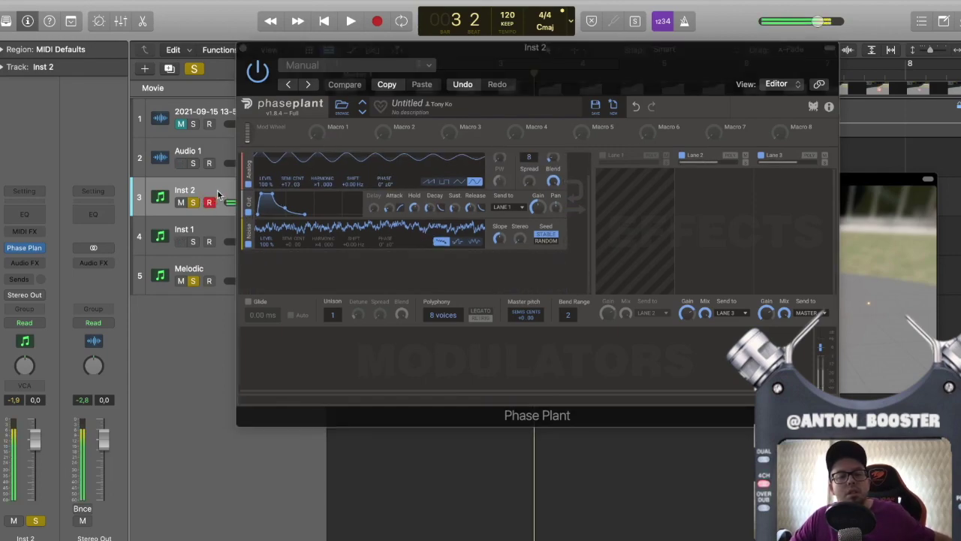
pyautogui.scroll(1, 432, 212)
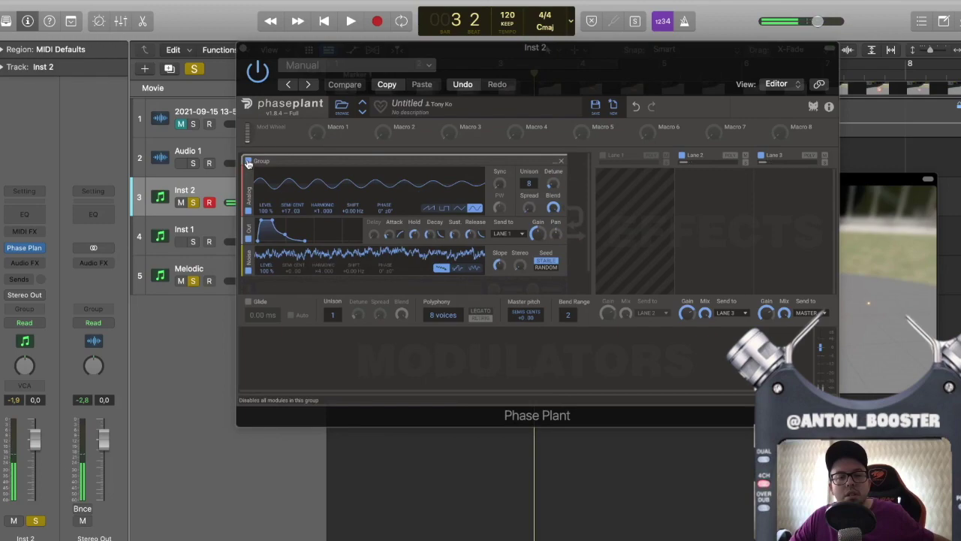
pyautogui.click(248, 161)
pyautogui.click(248, 160)
pyautogui.scroll(-1, 302, 226)
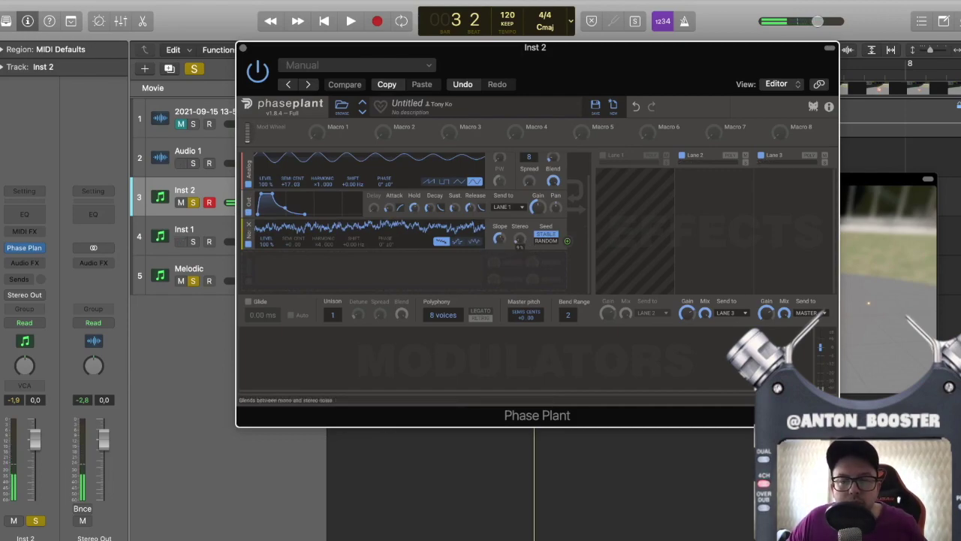
# Step: Add an Output module below the Noise generator and briefly run playback
pyautogui.click(485, 262)
pyautogui.click(568, 318)
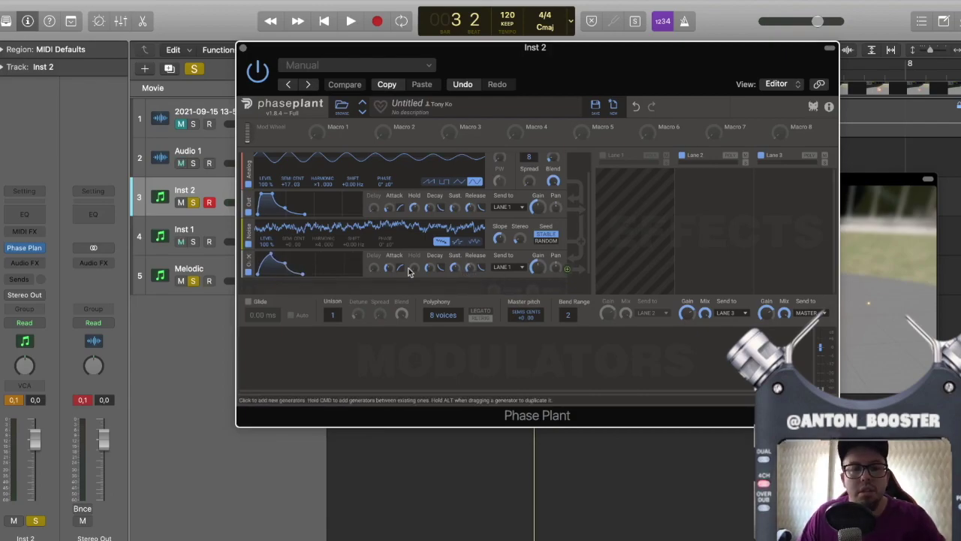
pyautogui.press('space')
pyautogui.press('space')
# Step: Move the playhead to 3 3, disarm the Inst 2 track and arrange the instrument and movie windows clear of the timeline
pyautogui.moveTo(587, 49); pyautogui.dragTo(579, 234)
pyautogui.moveTo(567, 75); pyautogui.dragTo(538, 77)
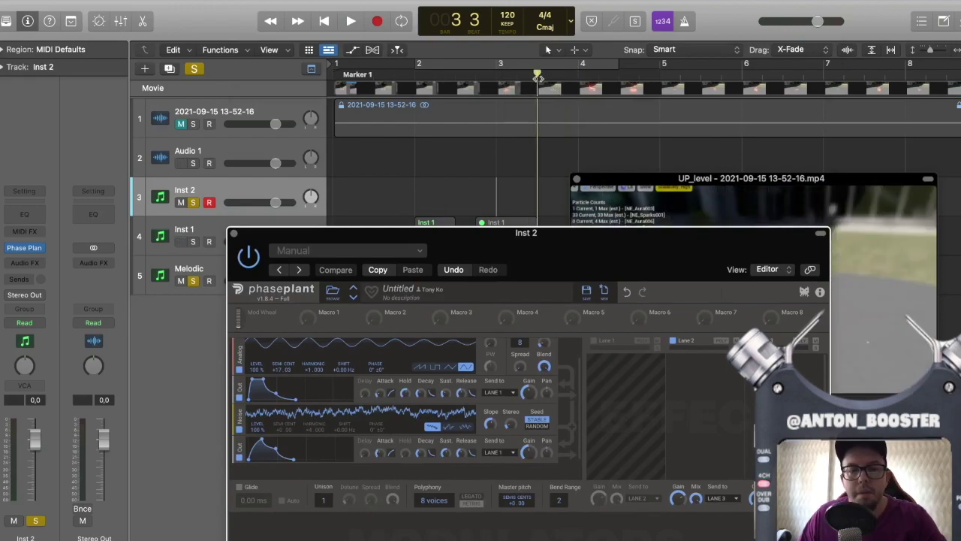
pyautogui.moveTo(549, 269); pyautogui.dragTo(638, 367)
pyautogui.moveTo(631, 181); pyautogui.dragTo(682, 99)
pyautogui.click(629, 96)
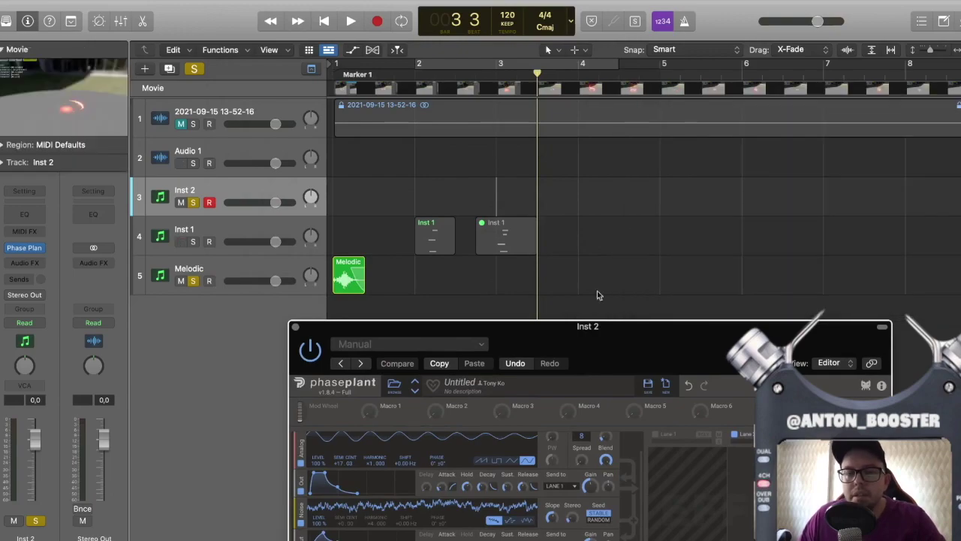
pyautogui.click(57, 100)
pyautogui.moveTo(697, 338); pyautogui.dragTo(662, 304)
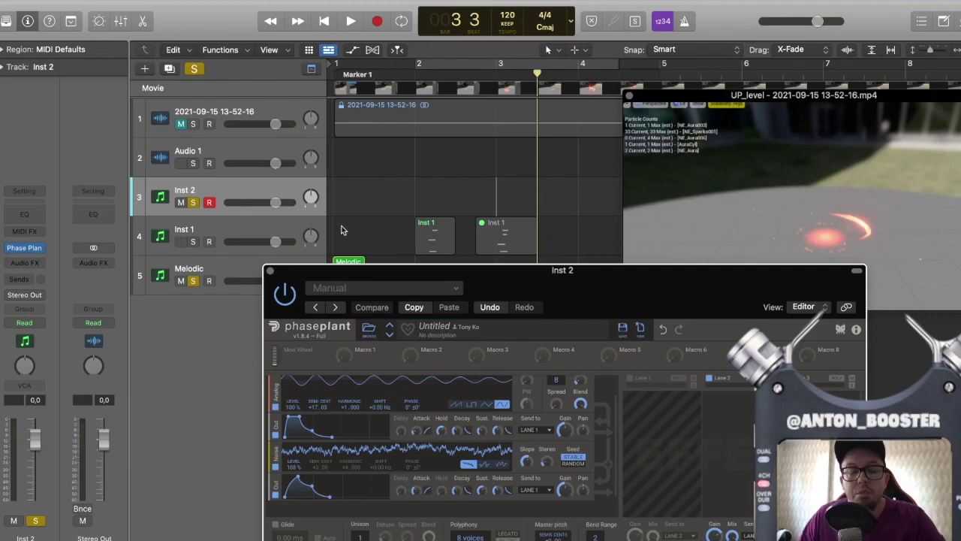
pyautogui.moveTo(567, 318); pyautogui.dragTo(573, 290)
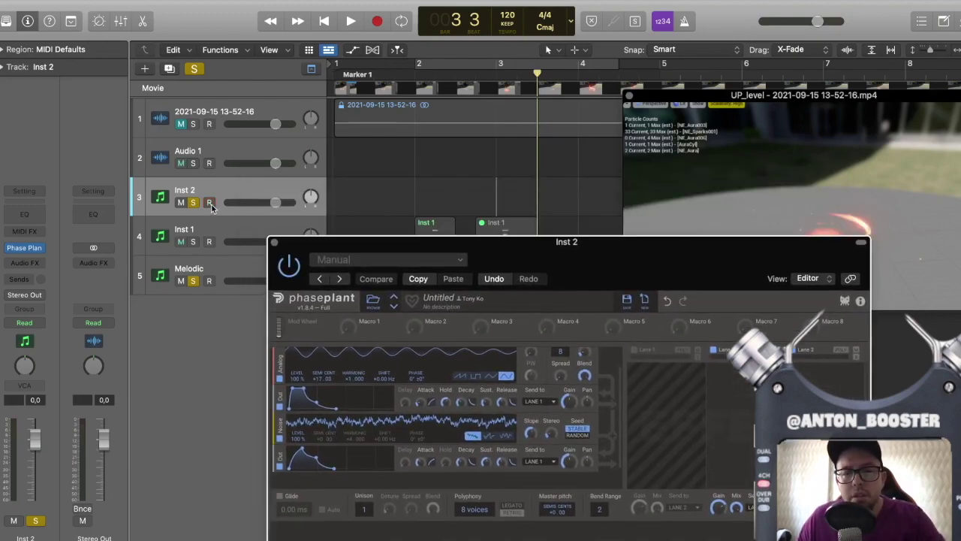
pyautogui.moveTo(656, 229); pyautogui.dragTo(649, 176)
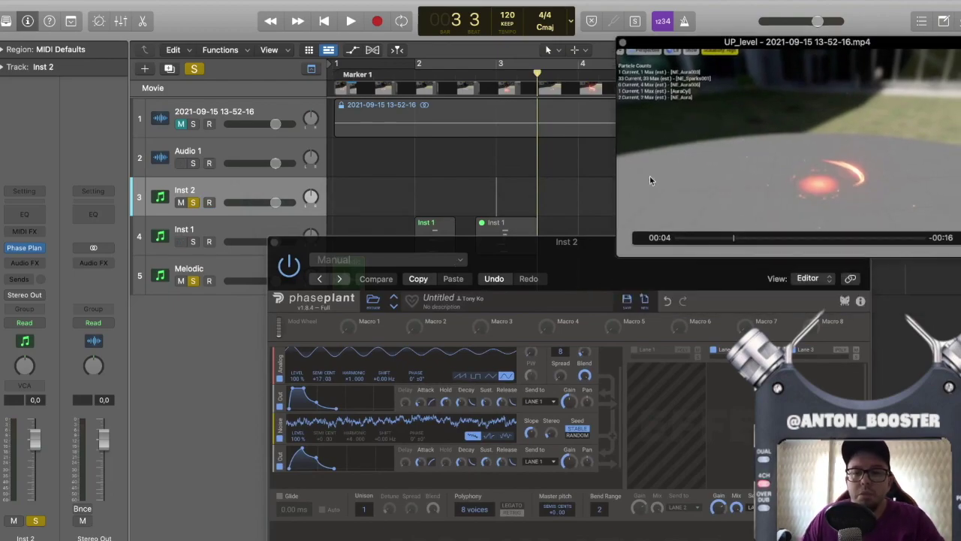
# Step: Play the level-up movie from bar 3 and again from bar 4 to study the effect's timing, keeping the movie window in view
pyautogui.click(595, 247)
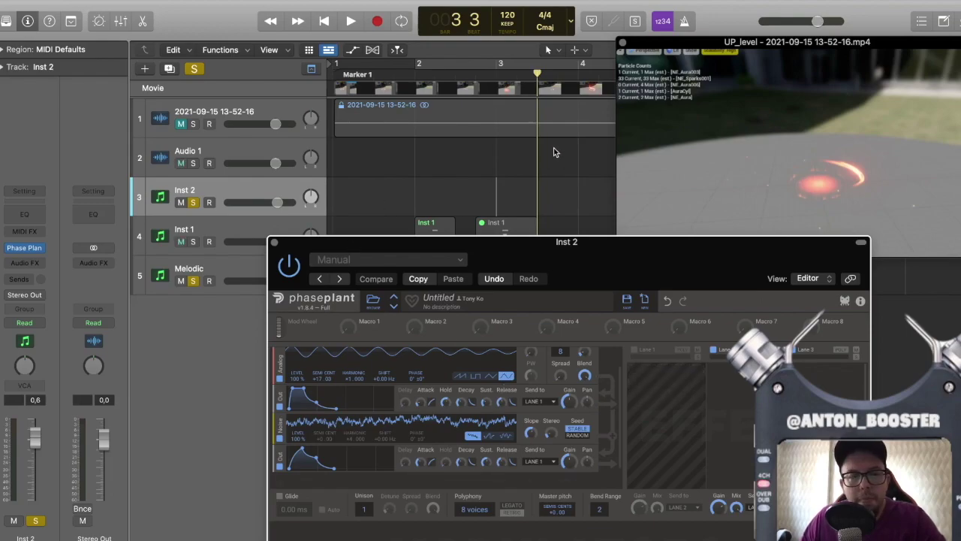
pyautogui.moveTo(525, 256); pyautogui.dragTo(495, 277)
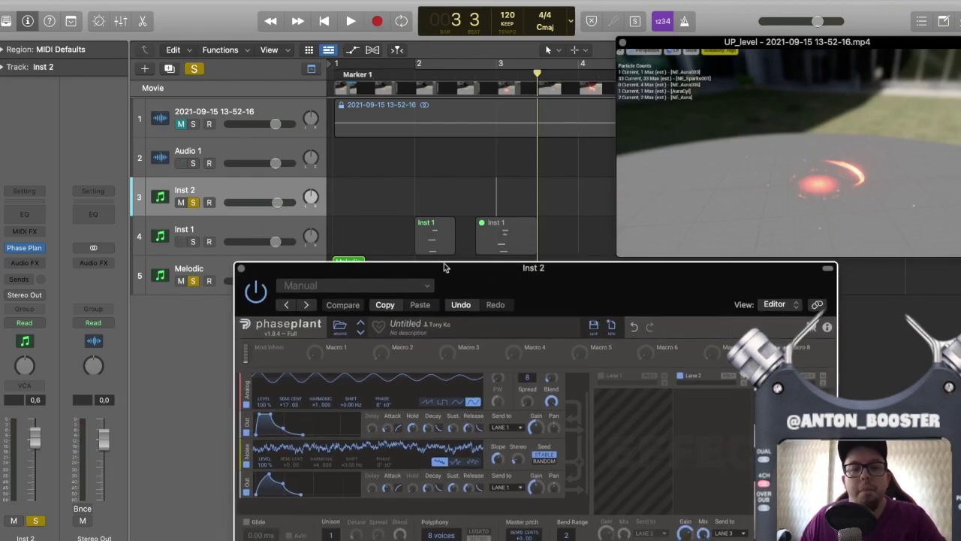
pyautogui.moveTo(547, 294); pyautogui.dragTo(573, 269)
pyautogui.moveTo(537, 75); pyautogui.dragTo(498, 76)
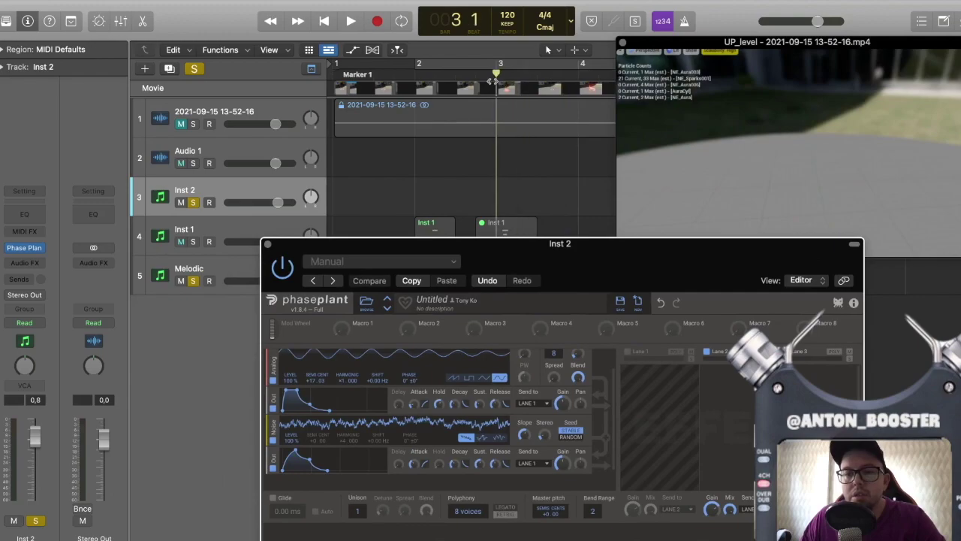
pyautogui.press('space')
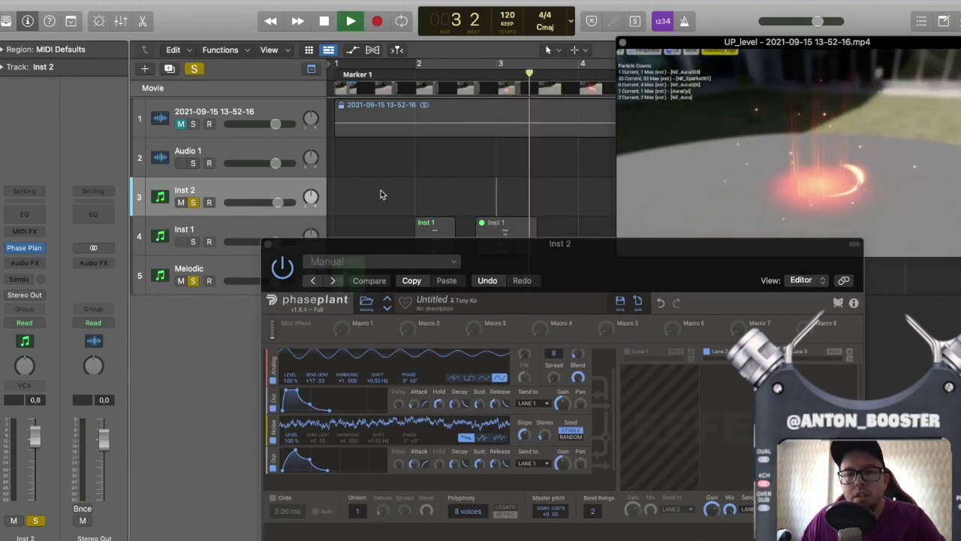
pyautogui.press('space')
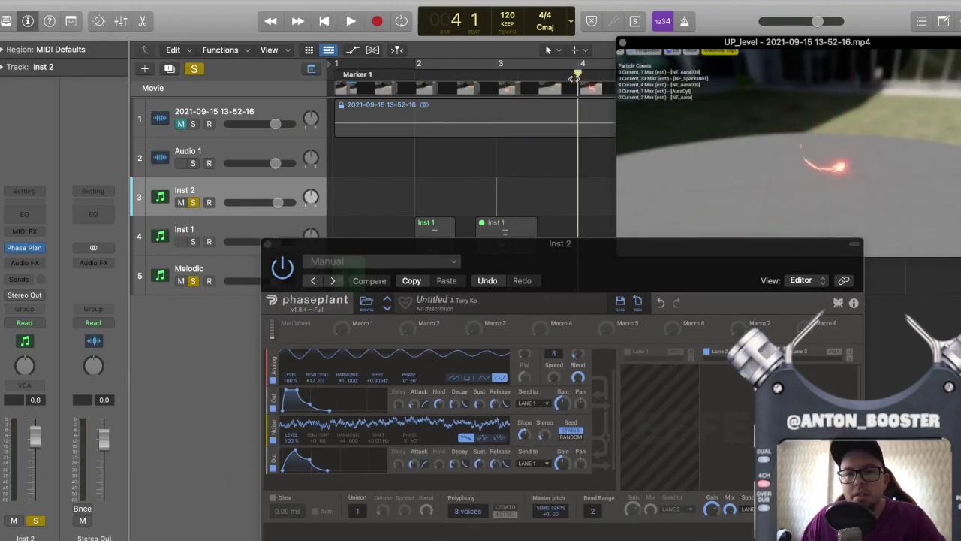
pyautogui.moveTo(756, 110); pyautogui.dragTo(228, 62)
pyautogui.press('space')
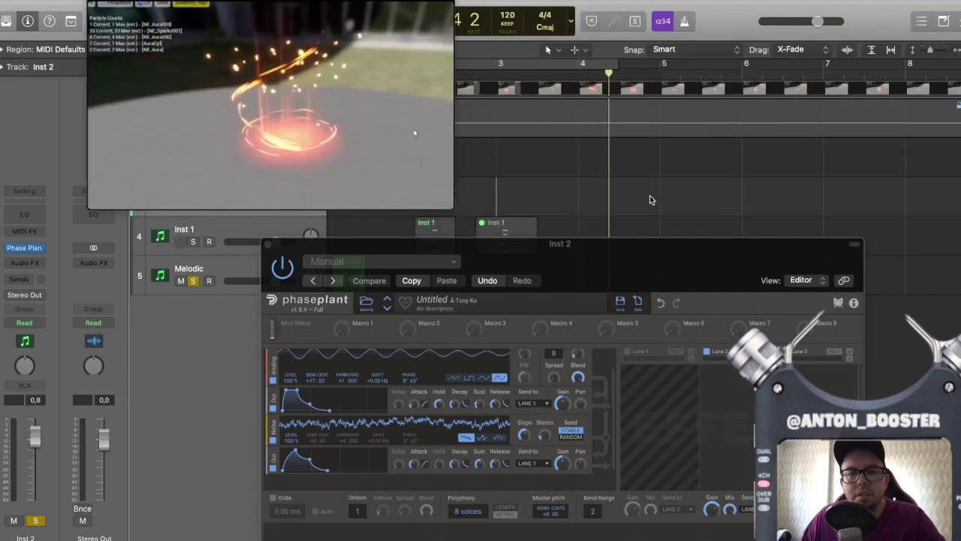
pyautogui.click(578, 72)
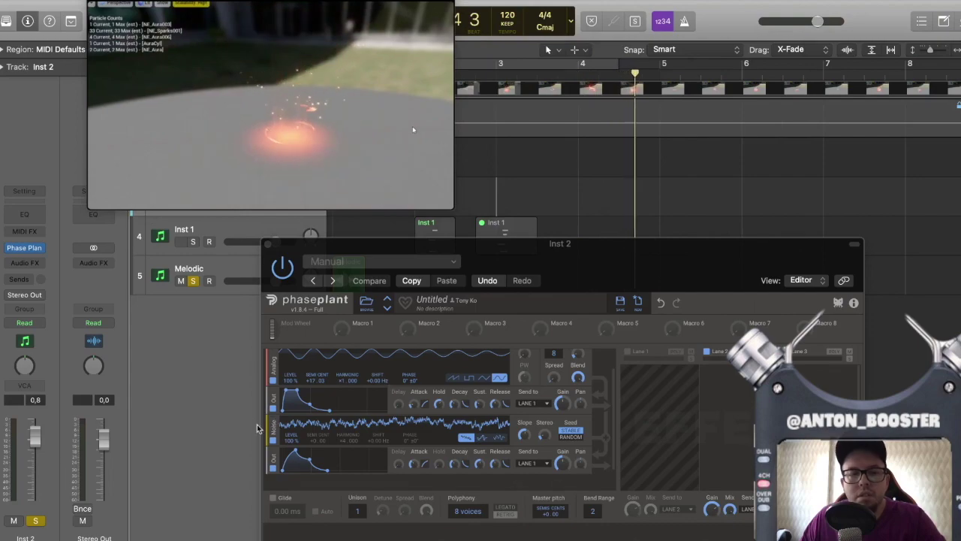
# Step: Lengthen the decay and raise the sustain in the Noise output's envelope, and return the playhead to beat 3 4
pyautogui.click(312, 459)
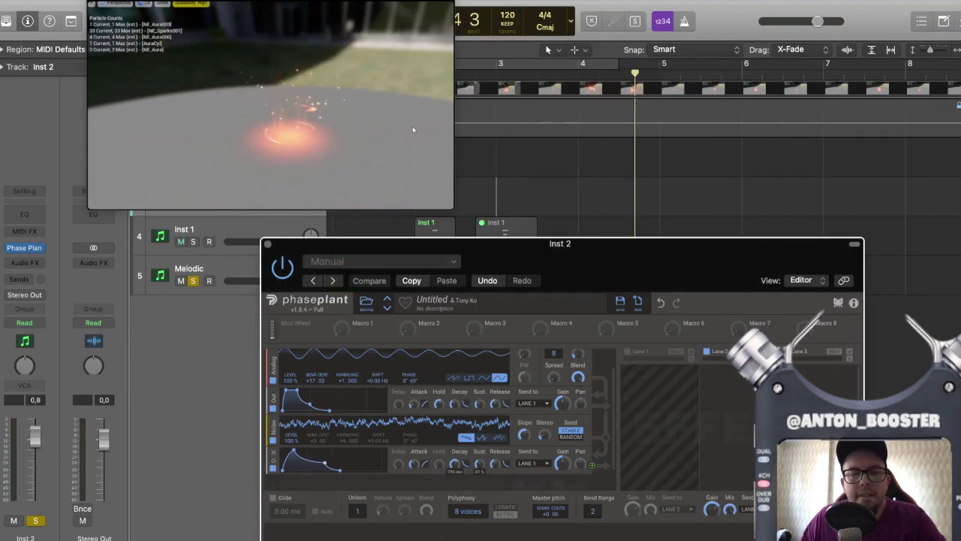
pyautogui.click(563, 73)
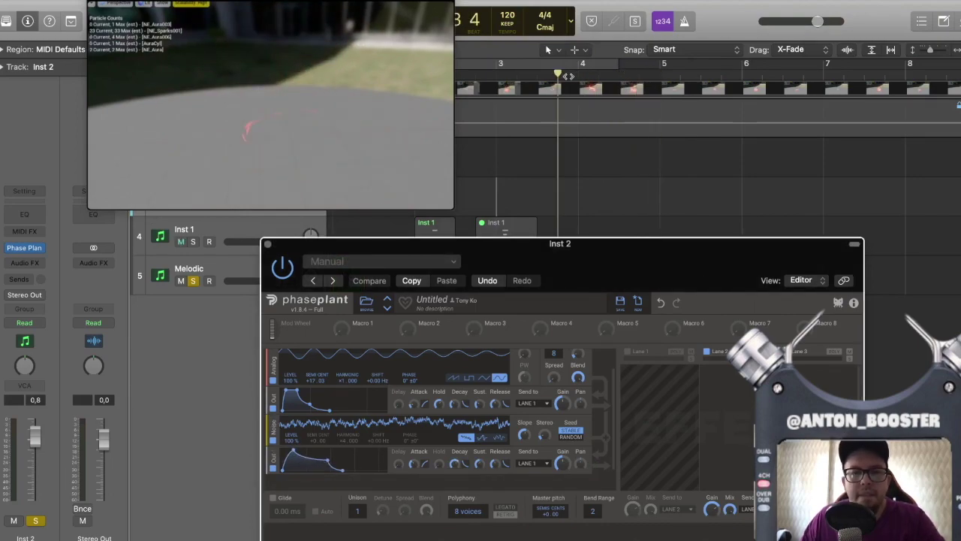
pyautogui.moveTo(358, 90); pyautogui.dragTo(356, 115)
# Step: Assign the Pencil as the alternate tool and create a region about two bars long at bar 4 on the Inst 2 track
pyautogui.click(586, 49)
pyautogui.click(611, 80)
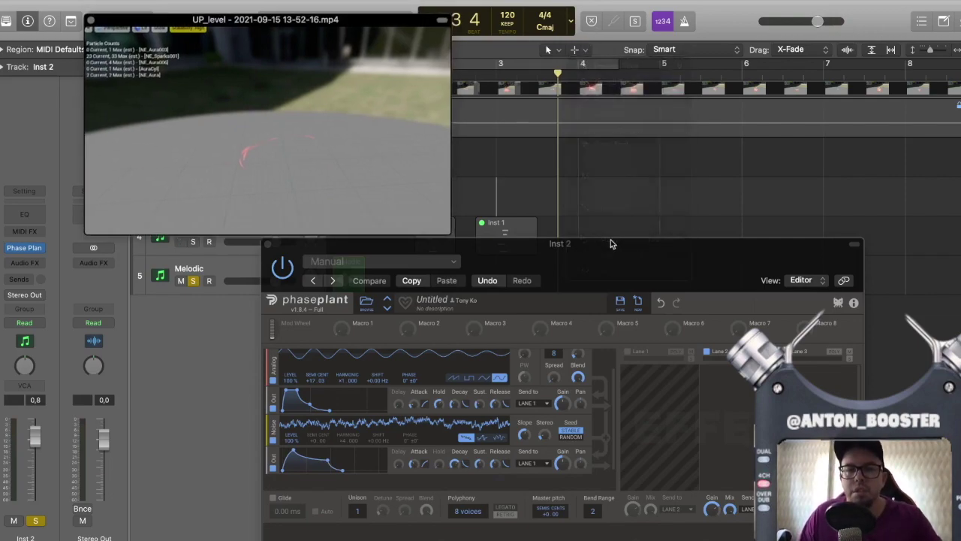
pyautogui.click(573, 201)
pyautogui.moveTo(633, 204); pyautogui.dragTo(612, 204)
pyautogui.moveTo(558, 73)
pyautogui.mouseDown()
pyautogui.moveTo(538, 73)
pyautogui.moveTo(575, 75)
pyautogui.mouseUp()
pyautogui.moveTo(599, 180); pyautogui.dragTo(710, 208)
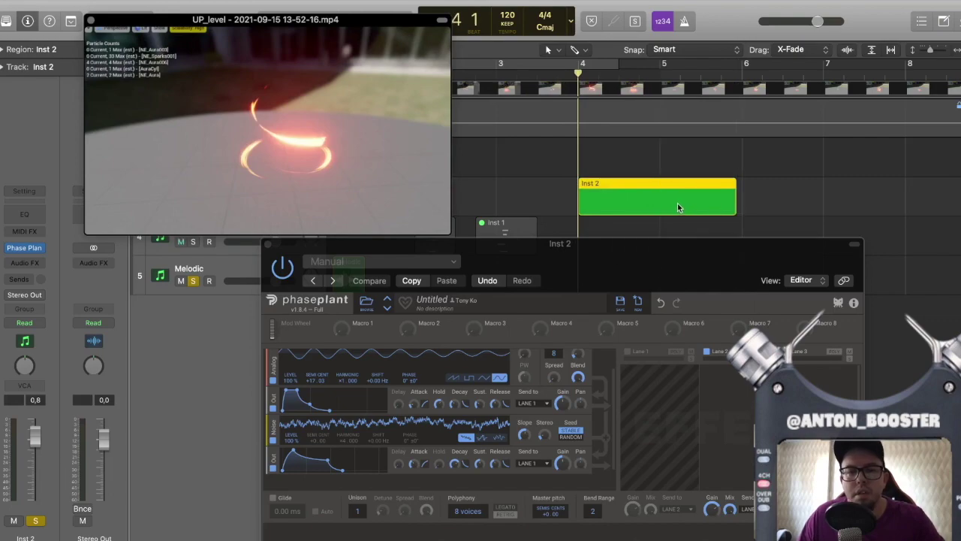
# Step: Add a C3 note at the start of the Inst 2 region and size it to end within the fourth beat of bar 4
pyautogui.press('e')
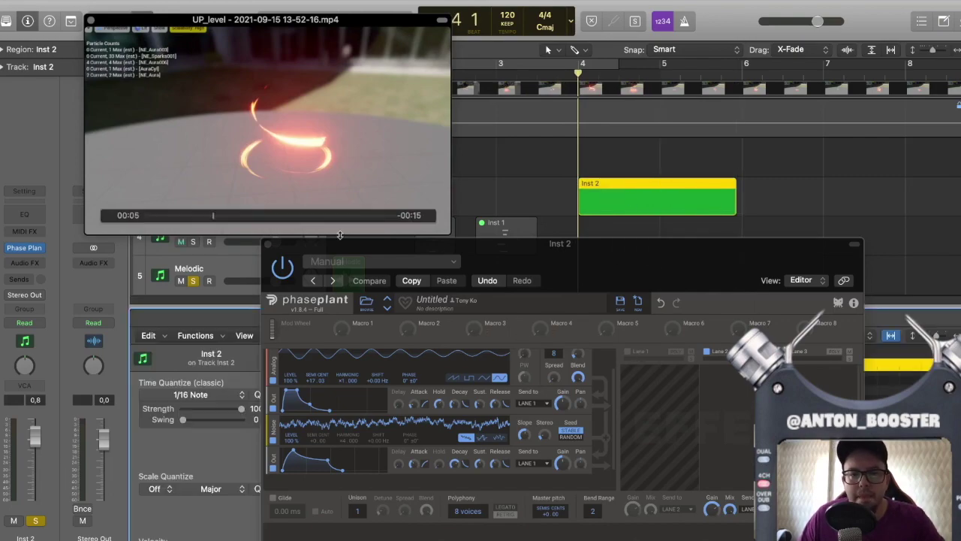
pyautogui.click(268, 244)
pyautogui.click(309, 457)
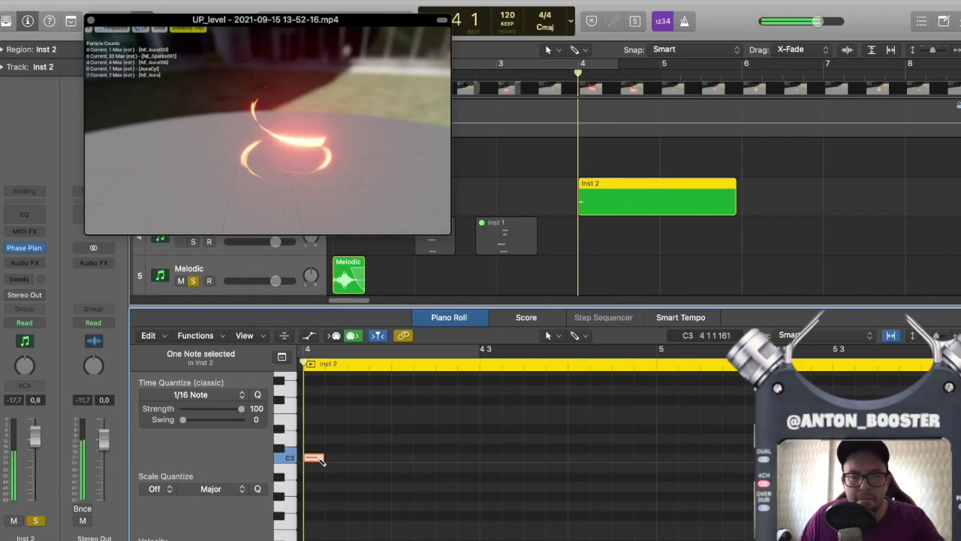
pyautogui.moveTo(323, 458); pyautogui.dragTo(660, 465)
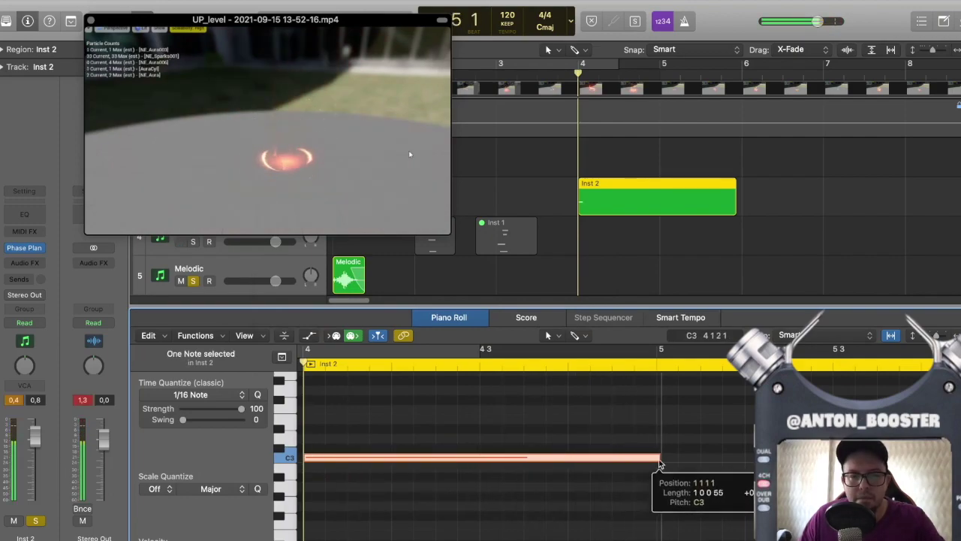
pyautogui.press('space')
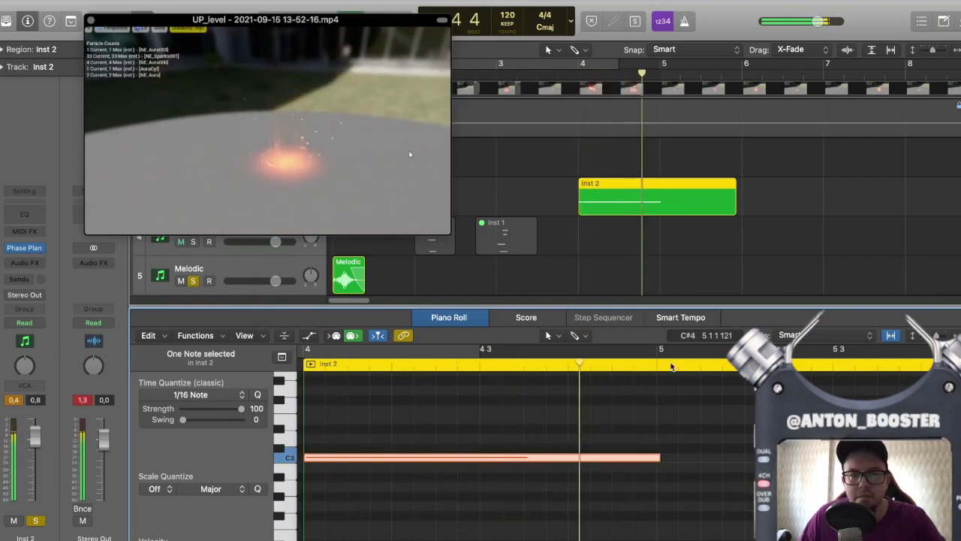
pyautogui.moveTo(663, 467); pyautogui.dragTo(604, 462)
# Step: Close the movie window, reopen the Inst 2 track's Phase Plant and disable its Analog generator
pyautogui.moveTo(316, 85); pyautogui.dragTo(434, 217)
pyautogui.click(210, 156)
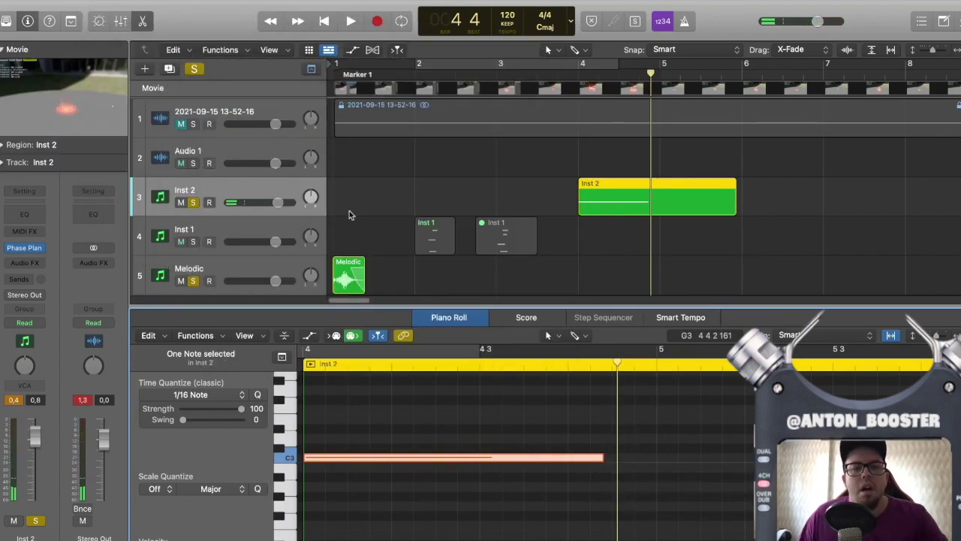
pyautogui.click(26, 249)
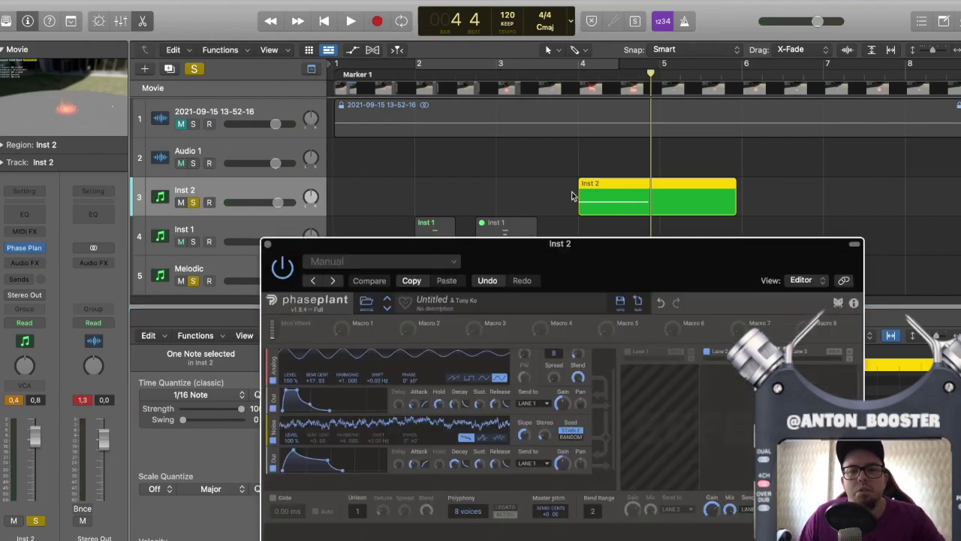
pyautogui.moveTo(513, 250); pyautogui.dragTo(510, 128)
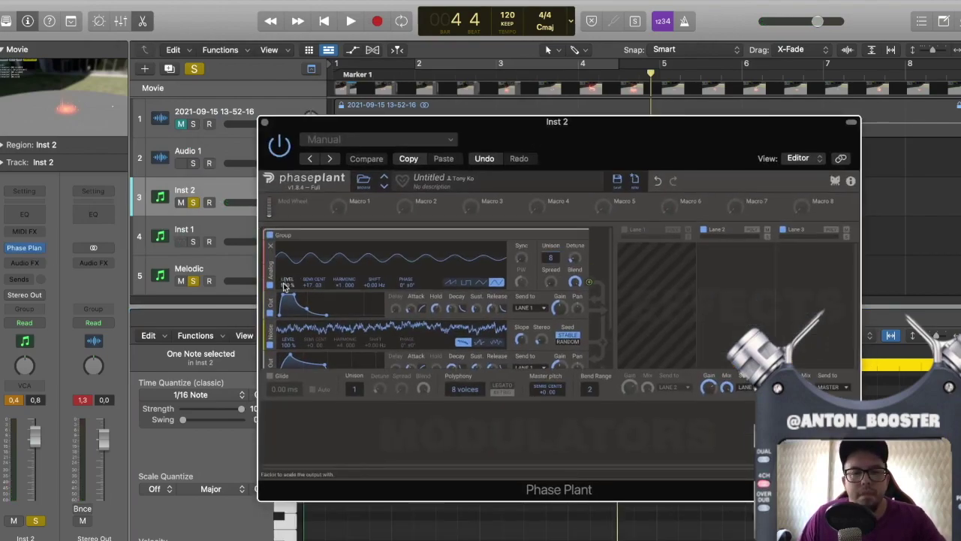
pyautogui.click(270, 286)
pyautogui.press('space')
pyautogui.press('space')
# Step: Set the cycle range from 4 1 1 1 to 5 4 1 1 and audition the noise sound in the loop
pyautogui.moveTo(661, 125); pyautogui.dragTo(633, 270)
pyautogui.moveTo(578, 68); pyautogui.dragTo(723, 68)
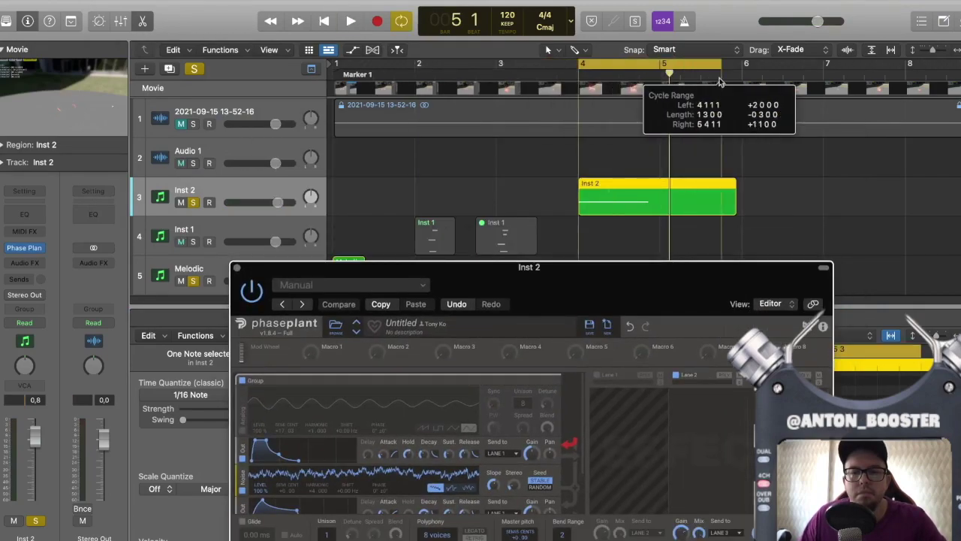
pyautogui.press('space')
pyautogui.moveTo(610, 267); pyautogui.dragTo(631, 110)
pyautogui.moveTo(534, 114); pyautogui.dragTo(537, 131)
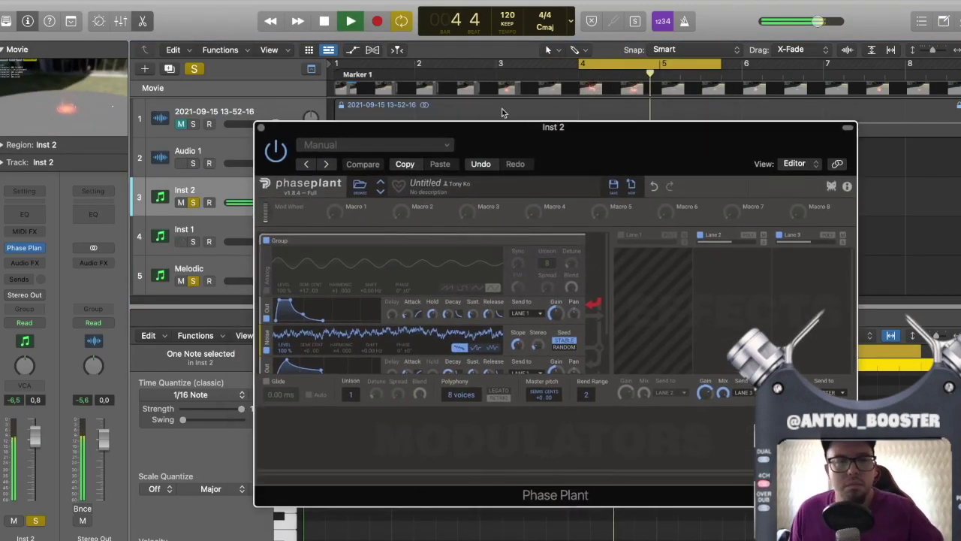
pyautogui.click(88, 84)
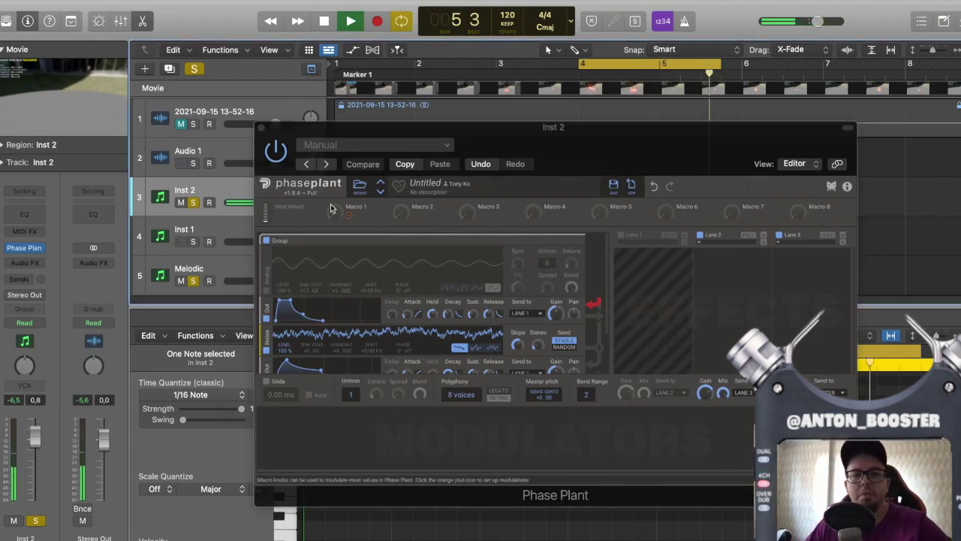
pyautogui.press('space')
# Step: Reopen the floating movie window and place it above the Phase Plant window so both can be seen
pyautogui.doubleClick(47, 96)
pyautogui.moveTo(483, 230); pyautogui.dragTo(420, 79)
pyautogui.moveTo(594, 126); pyautogui.dragTo(594, 285)
pyautogui.moveTo(615, 318); pyautogui.dragTo(642, 228)
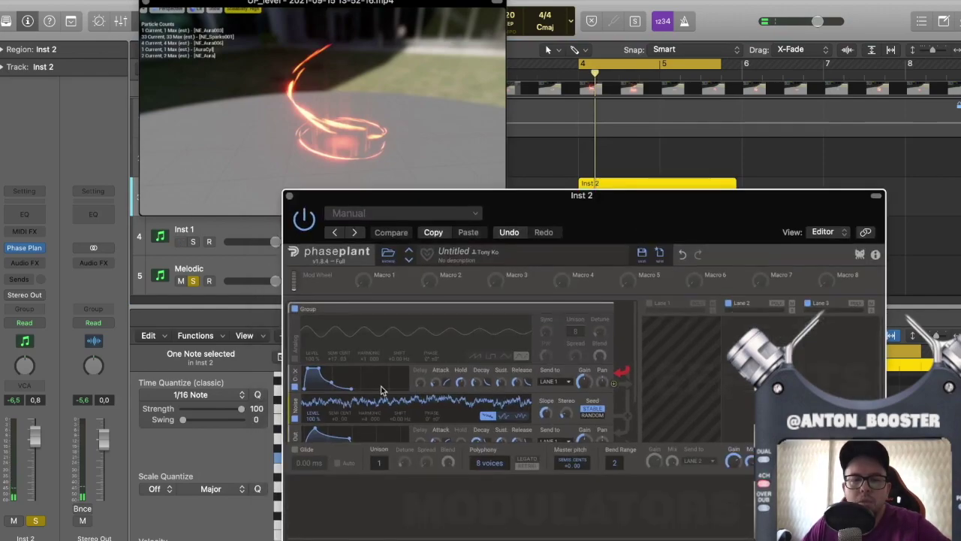
# Step: Try the Noise generator's second noise type and settle on the third, smooth one
pyautogui.scroll(-3, 505, 418)
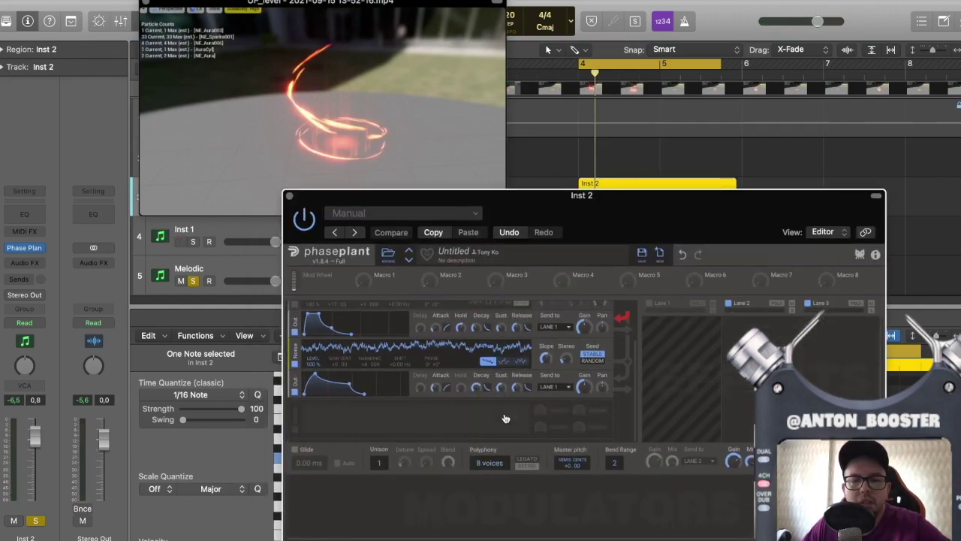
pyautogui.click(506, 363)
pyautogui.click(518, 362)
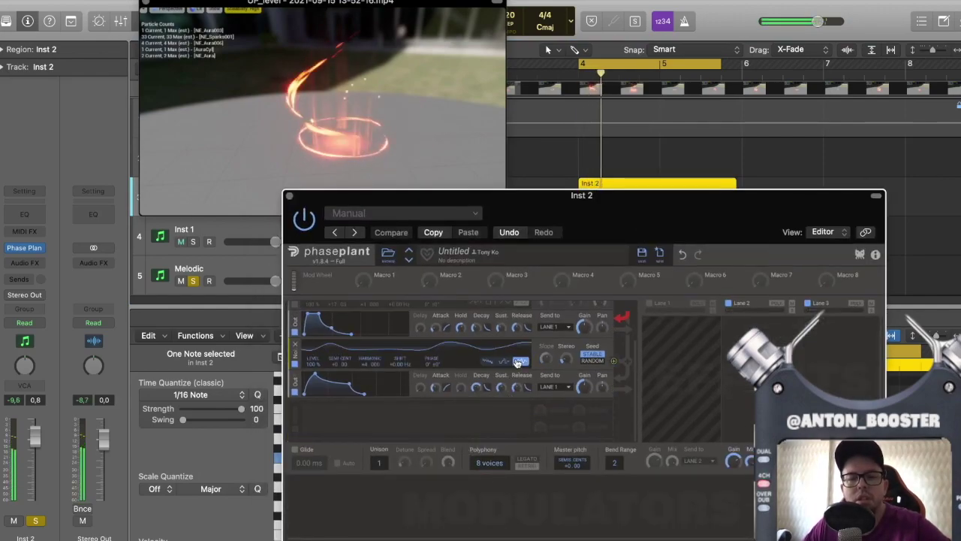
# Step: Switch the Noise generator to its first noise type and shorten the C3 note in the Inst 2 region
pyautogui.click(489, 361)
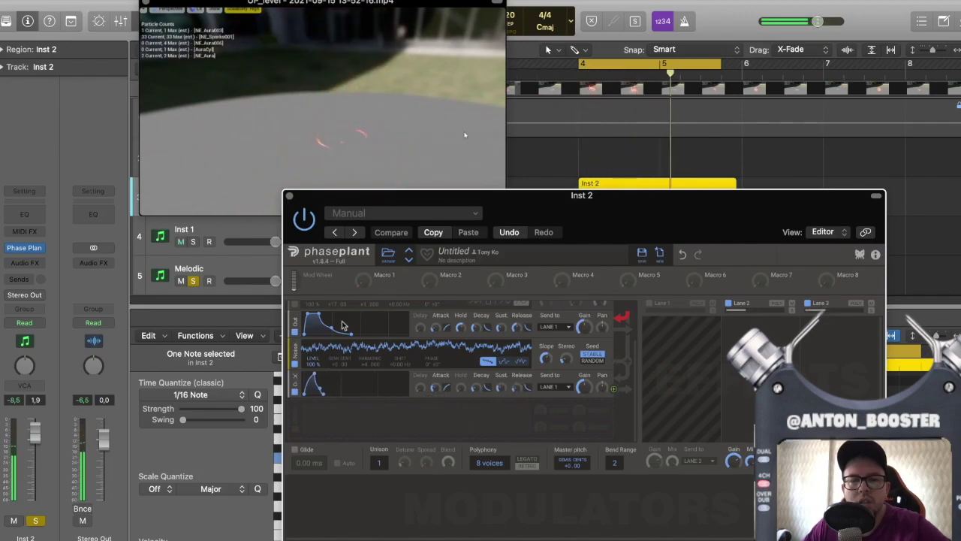
pyautogui.click(289, 196)
pyautogui.moveTo(603, 457); pyautogui.dragTo(367, 457)
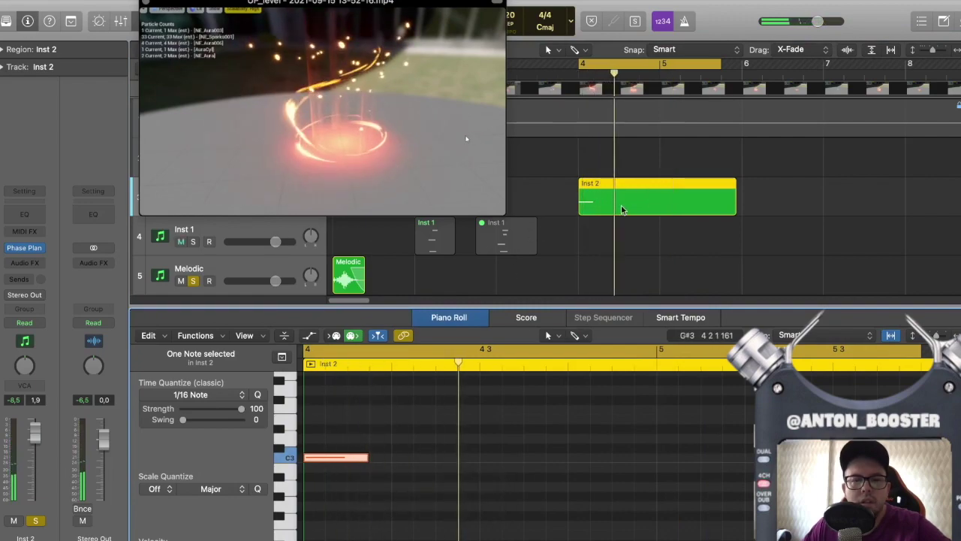
pyautogui.click(27, 248)
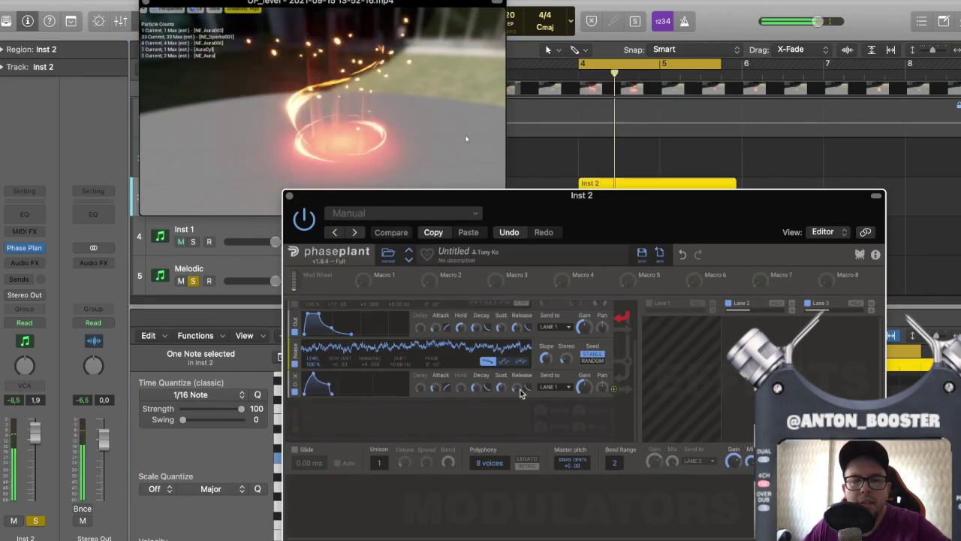
# Step: Lengthen the release and attack of the Noise generator's output envelope while auditioning the loop
pyautogui.press('space')
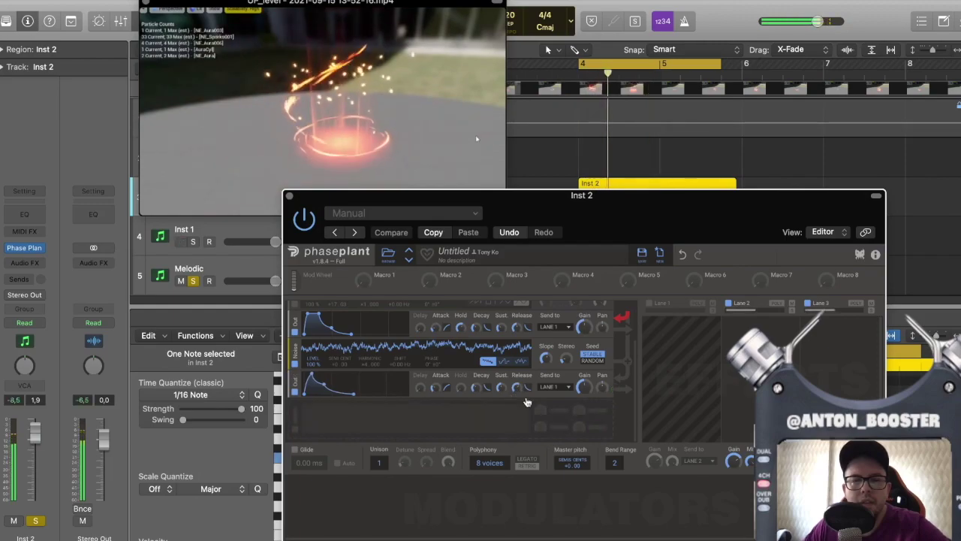
pyautogui.press('space')
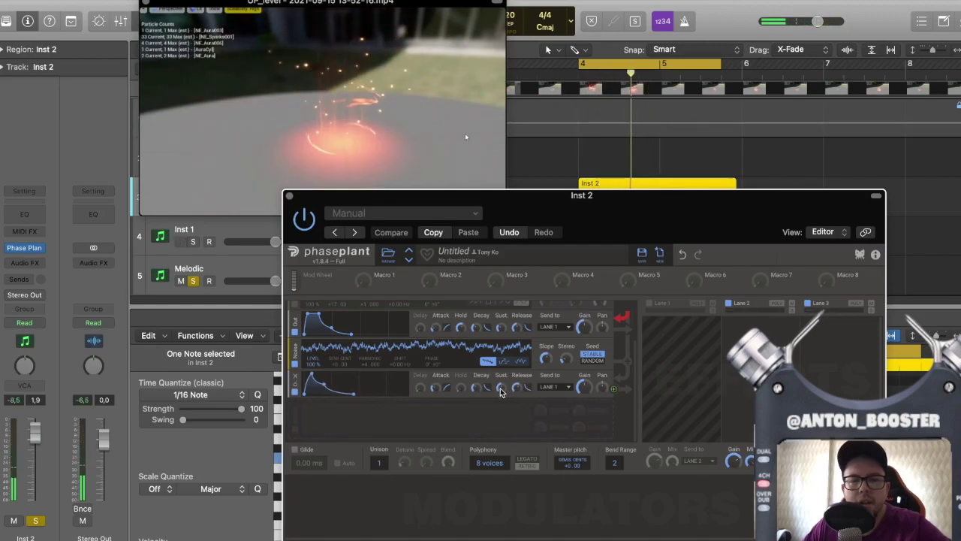
pyautogui.moveTo(515, 394); pyautogui.dragTo(526, 385)
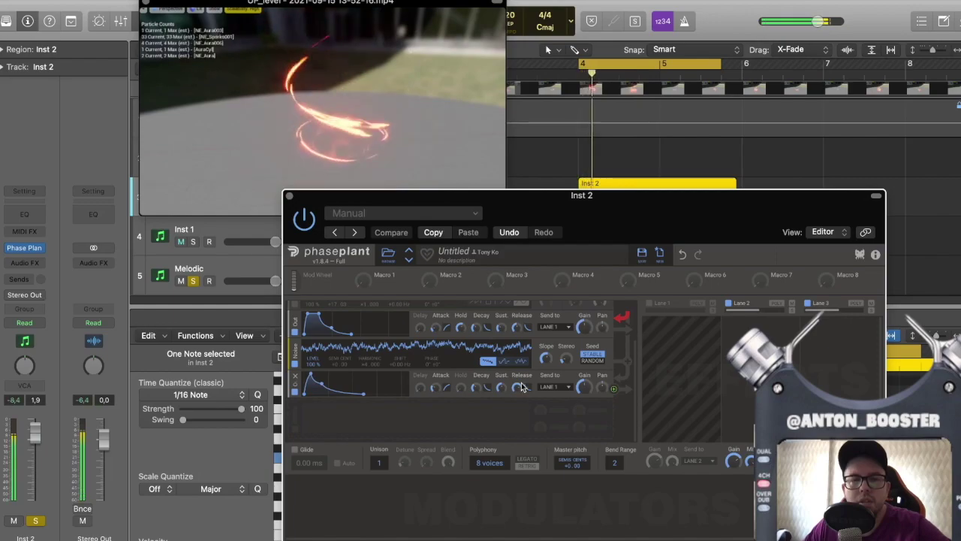
pyautogui.press('space')
pyautogui.moveTo(570, 217); pyautogui.dragTo(588, 219)
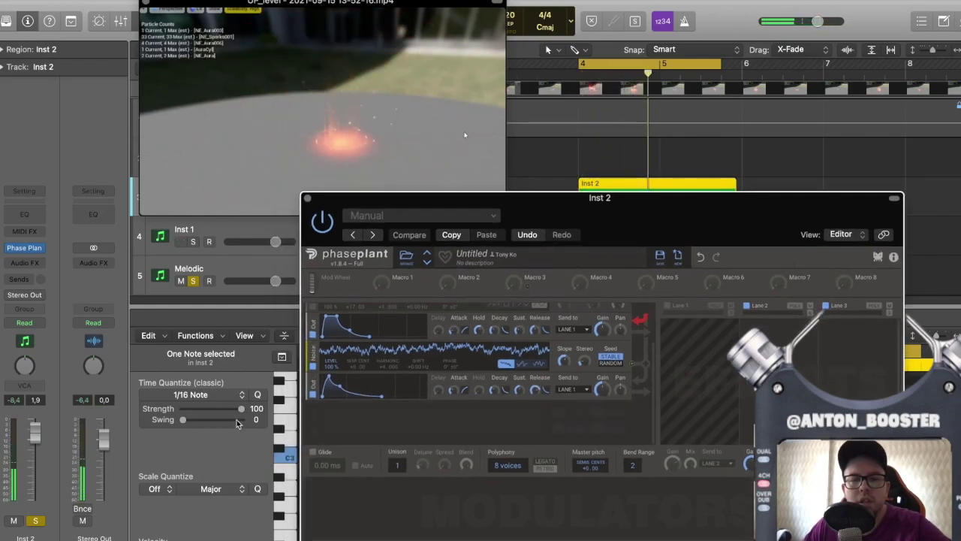
pyautogui.moveTo(329, 376); pyautogui.dragTo(329, 377)
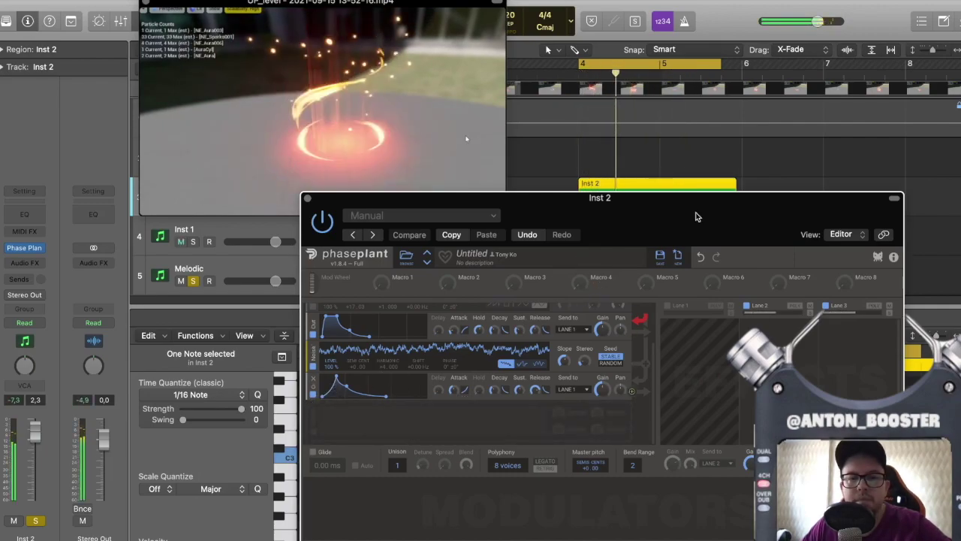
# Step: Place the Phase Plant window lower and replay the noise from bar 4 against the movie
pyautogui.moveTo(695, 215); pyautogui.dragTo(693, 268)
pyautogui.moveTo(598, 74)
pyautogui.mouseDown()
pyautogui.moveTo(579, 71)
pyautogui.moveTo(620, 78)
pyautogui.moveTo(590, 78)
pyautogui.mouseUp()
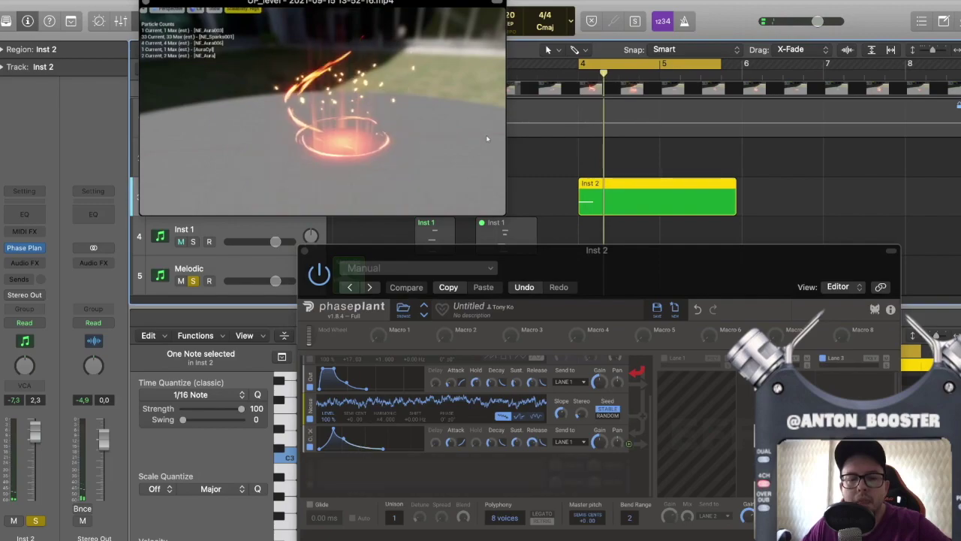
pyautogui.click(362, 449)
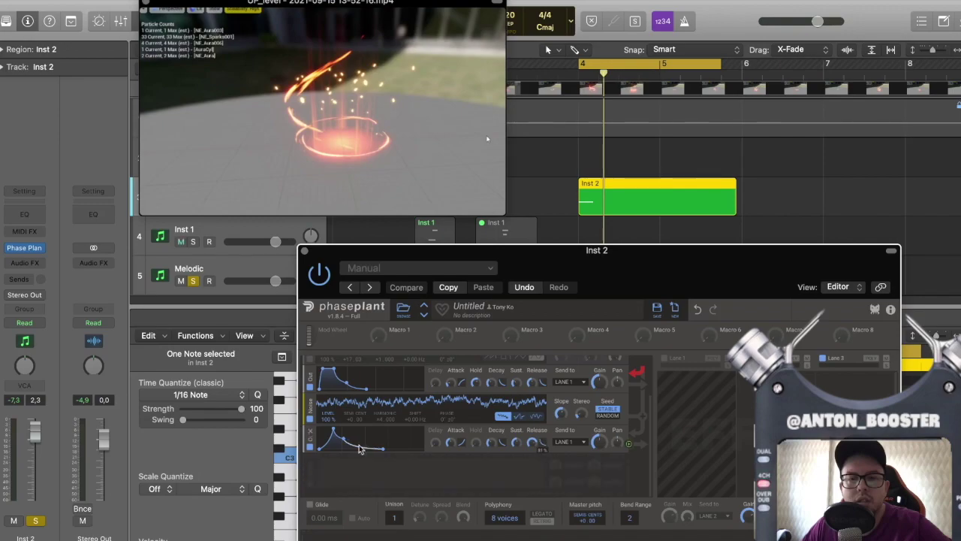
pyautogui.click(592, 75)
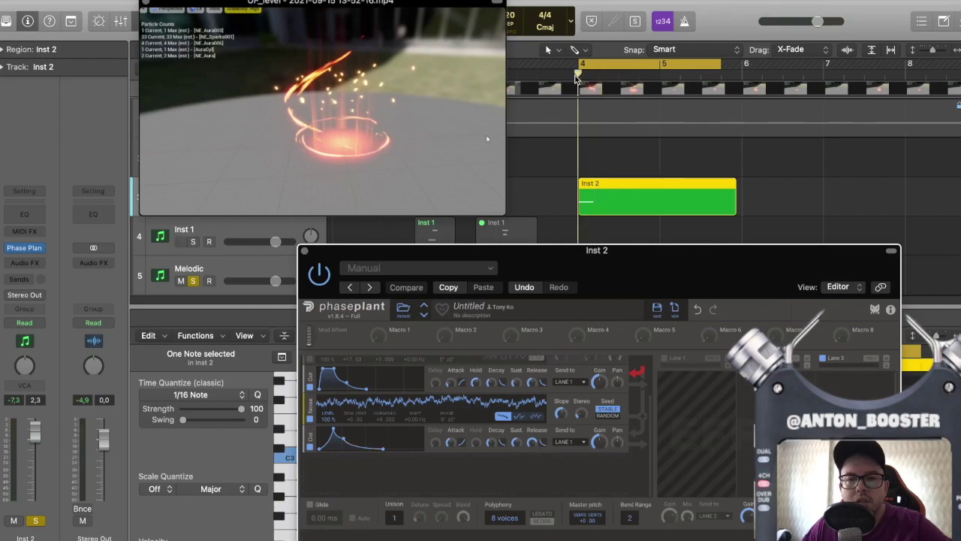
pyautogui.doubleClick(574, 75)
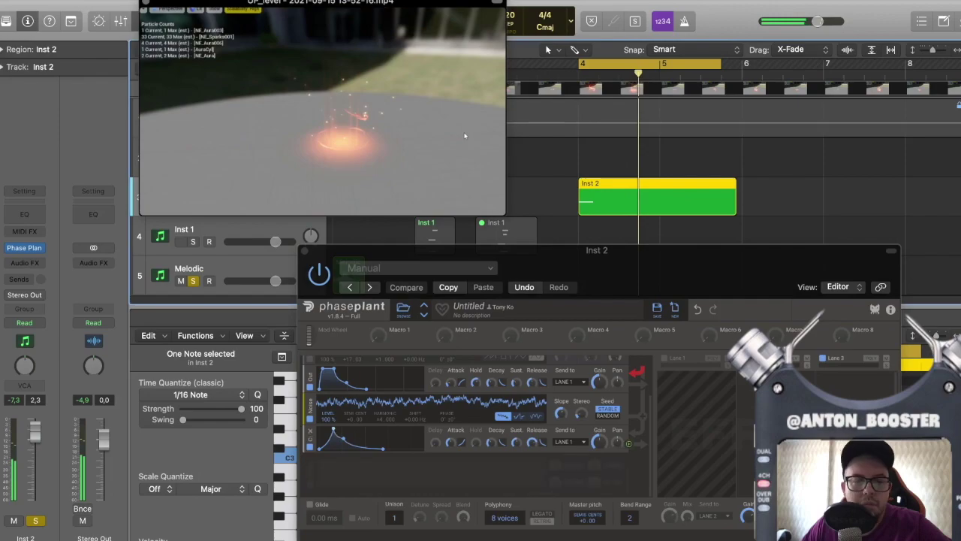
# Step: Lengthen the attack of the noise output envelope further, audition it and turn off cycle playback
pyautogui.moveTo(326, 425); pyautogui.dragTo(329, 425)
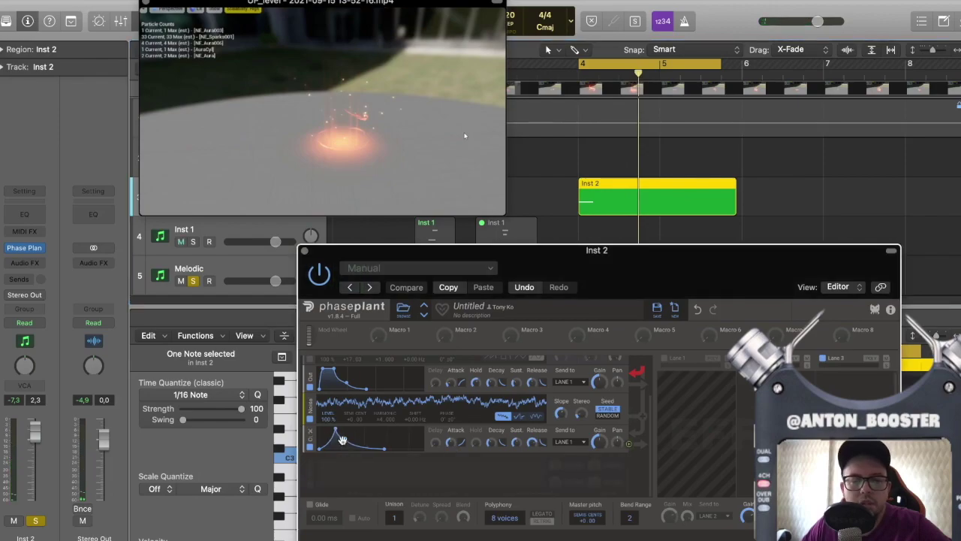
pyautogui.moveTo(451, 442); pyautogui.dragTo(451, 436)
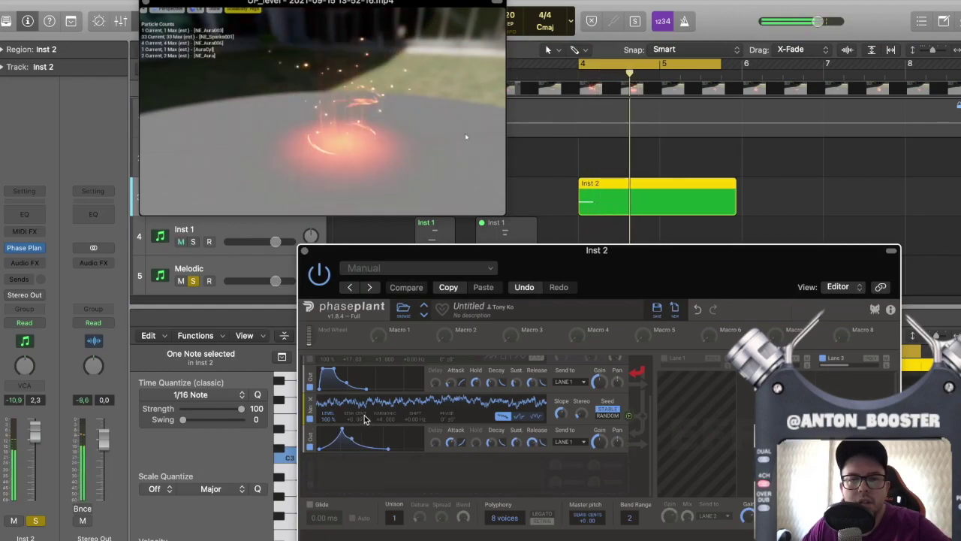
pyautogui.press('space')
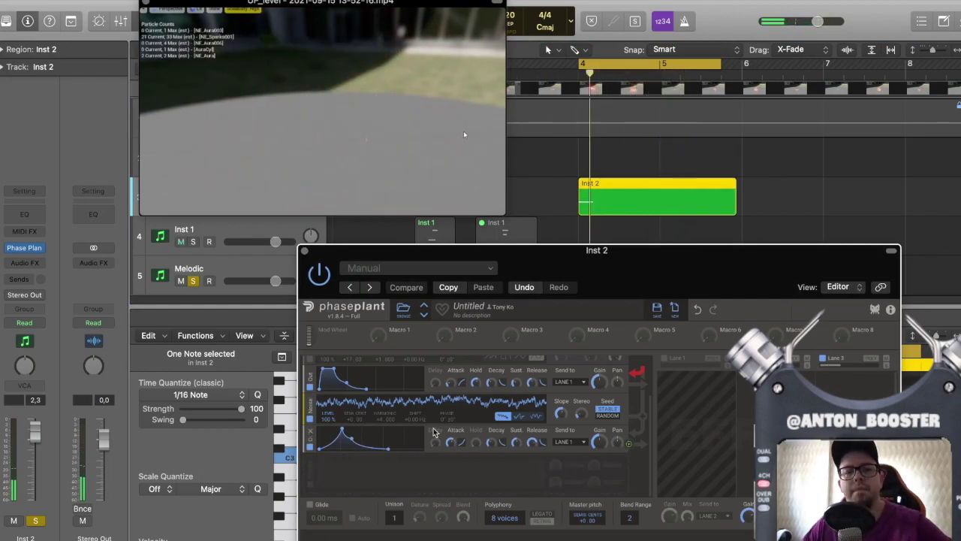
pyautogui.press('space')
pyautogui.click(598, 69)
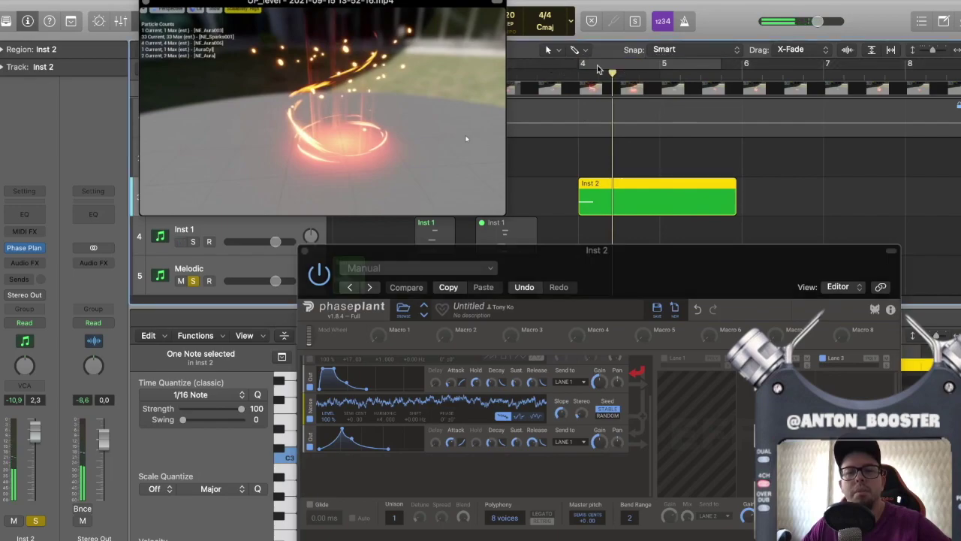
# Step: Quit the web browser and the other applications running in the background
pyautogui.rightClick(450, 537)
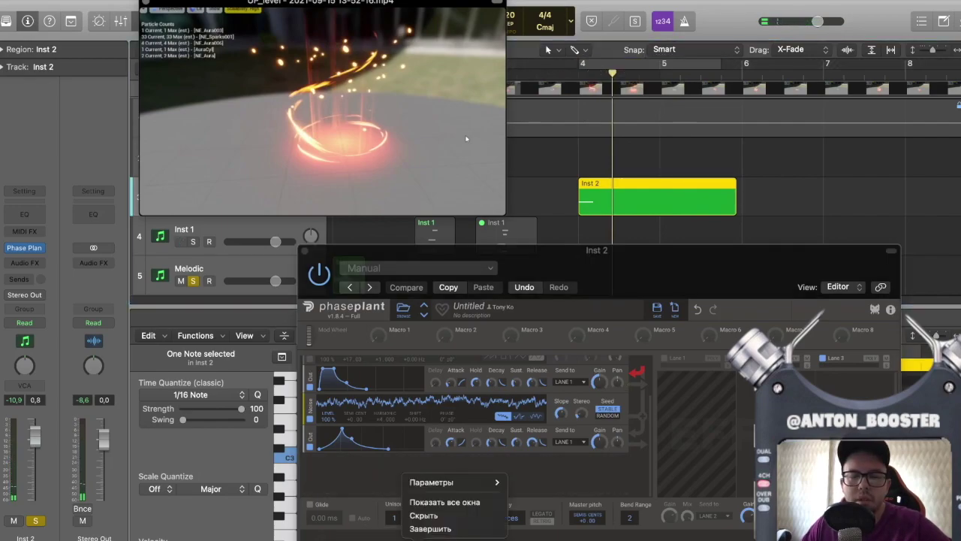
pyautogui.click(430, 531)
pyautogui.rightClick(496, 536)
pyautogui.click(475, 531)
pyautogui.click(474, 535)
pyautogui.rightClick(617, 536)
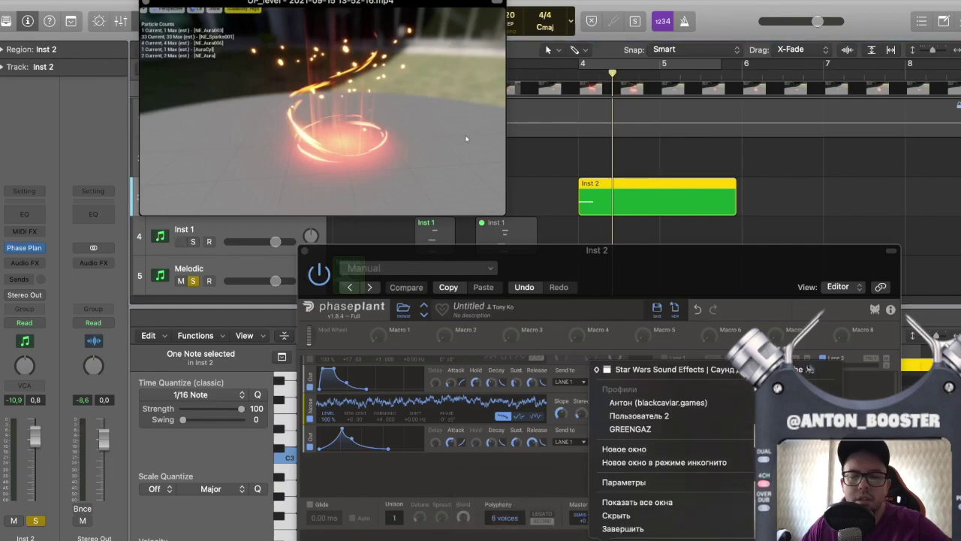
pyautogui.click(617, 529)
pyautogui.rightClick(725, 536)
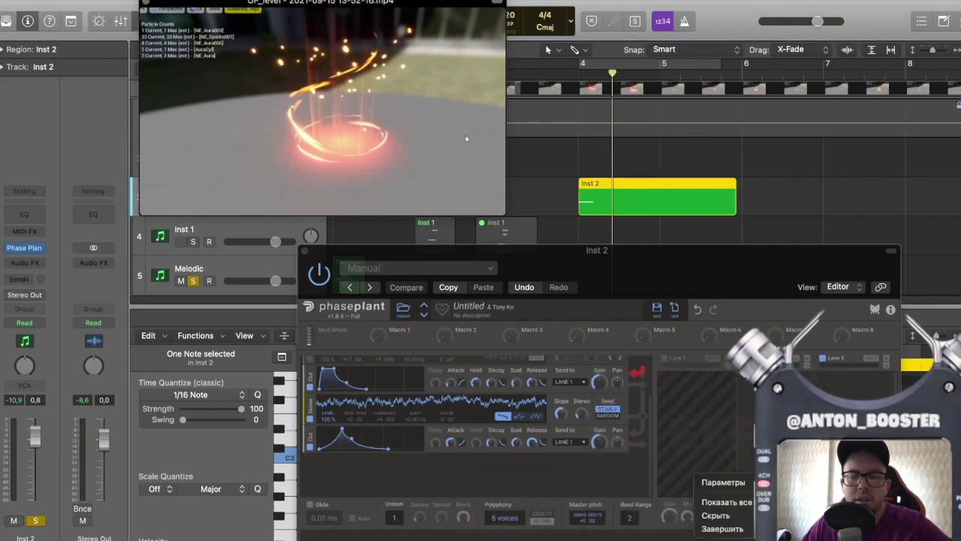
pyautogui.click(712, 528)
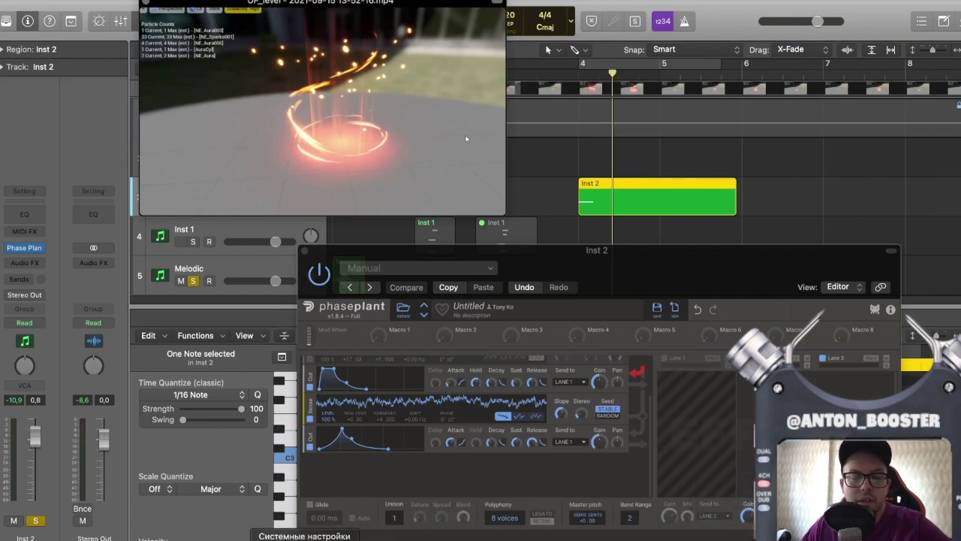
pyautogui.rightClick(261, 537)
pyautogui.click(286, 529)
pyautogui.rightClick(194, 537)
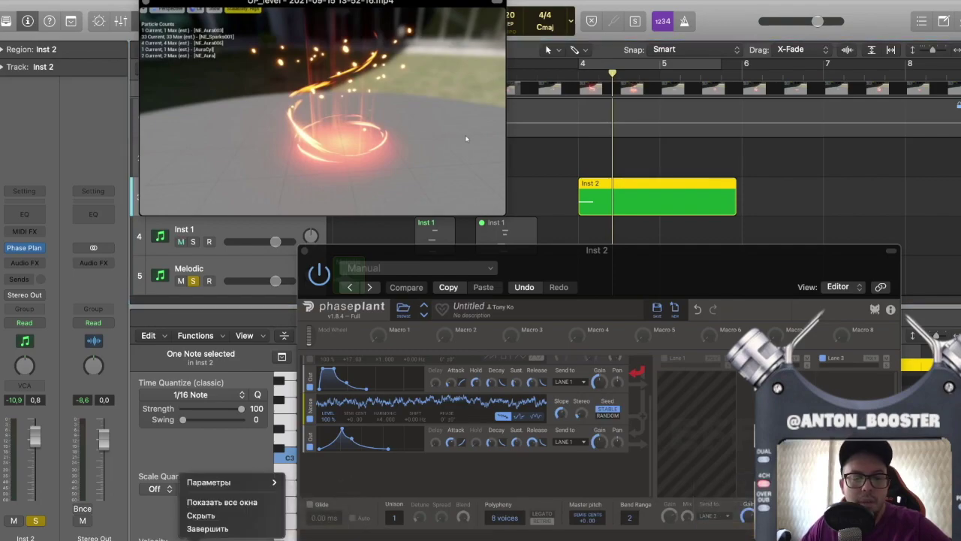
pyautogui.click(207, 529)
# Step: Play the Inst 2 sound against the movie from just before bar 4 without looping
pyautogui.click(630, 165)
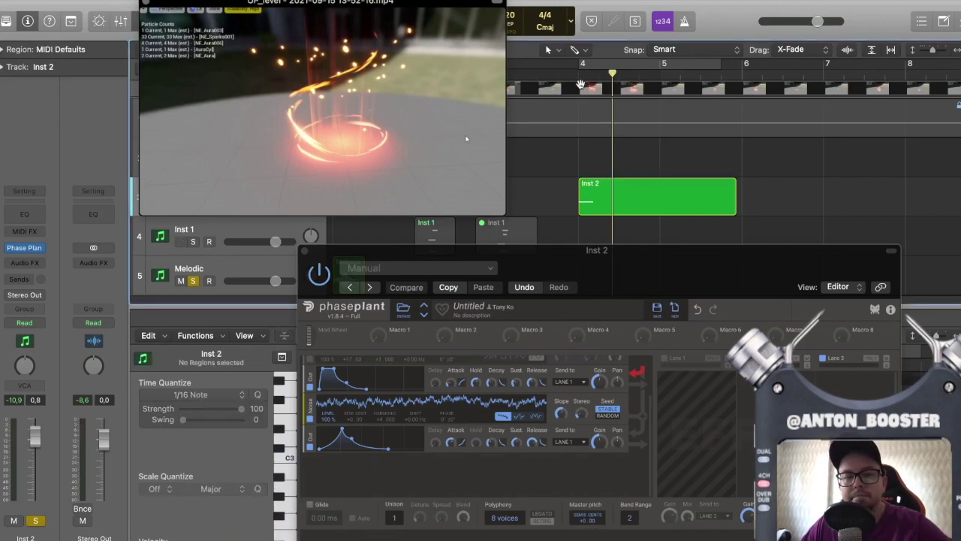
pyautogui.press('space')
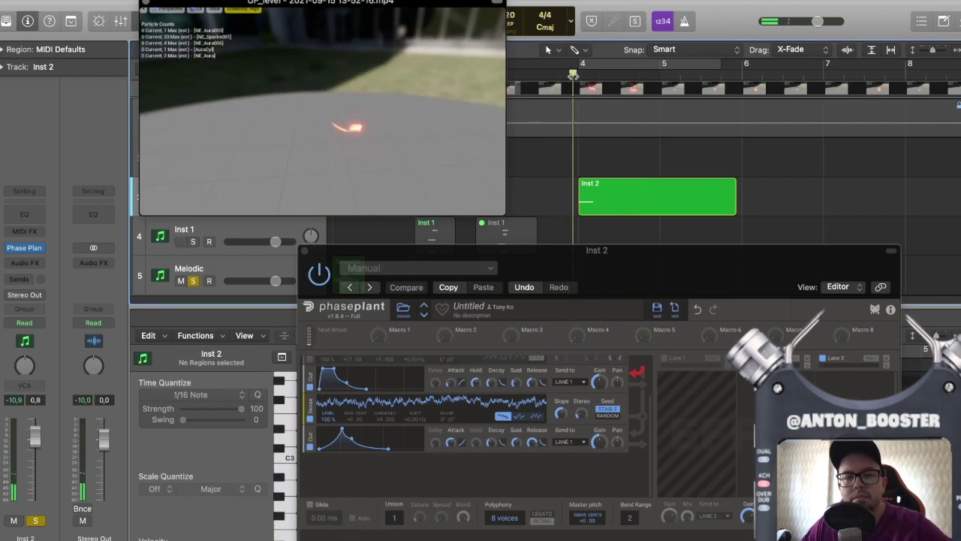
pyautogui.moveTo(574, 75); pyautogui.dragTo(542, 80)
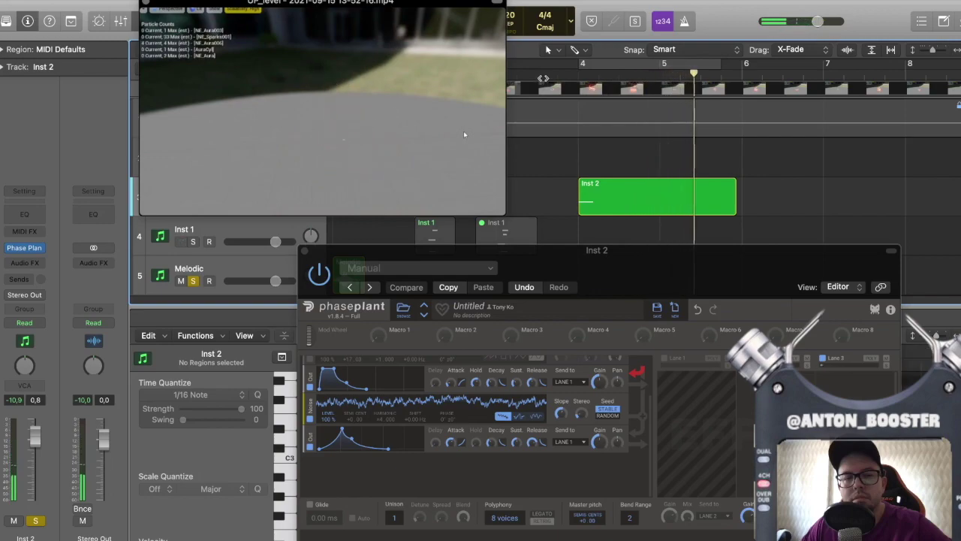
pyautogui.click(542, 80)
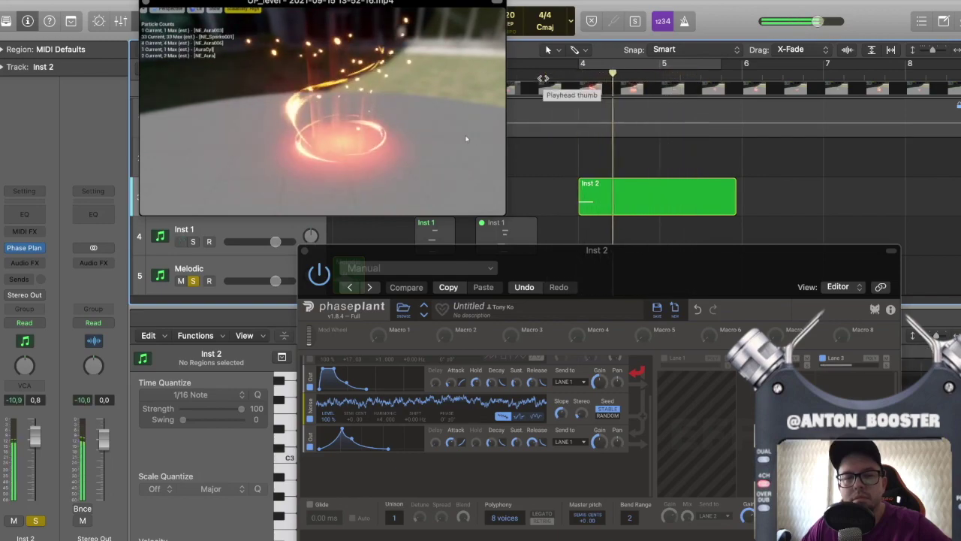
# Step: Close the Phase Plant and movie windows and move the Inst 2 region to the start of bar 1
pyautogui.click(304, 251)
pyautogui.click(146, 2)
pyautogui.scroll(-3, 433, 173)
pyautogui.scroll(3, 431, 224)
pyautogui.hscroll(-3, 466, 191)
pyautogui.moveTo(493, 180); pyautogui.dragTo(356, 183)
pyautogui.rightClick(356, 180)
pyautogui.press('Escape')
# Step: Bounce the Inst 2 region in place as Inst 2_bip on a new track, muting the source and leaving Normalize off
pyautogui.rightClick(364, 165)
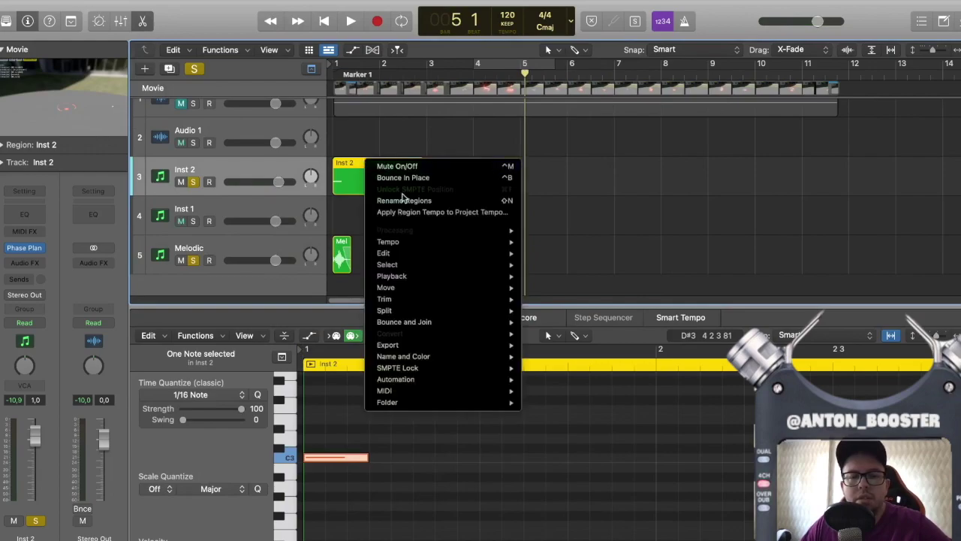
pyautogui.click(398, 180)
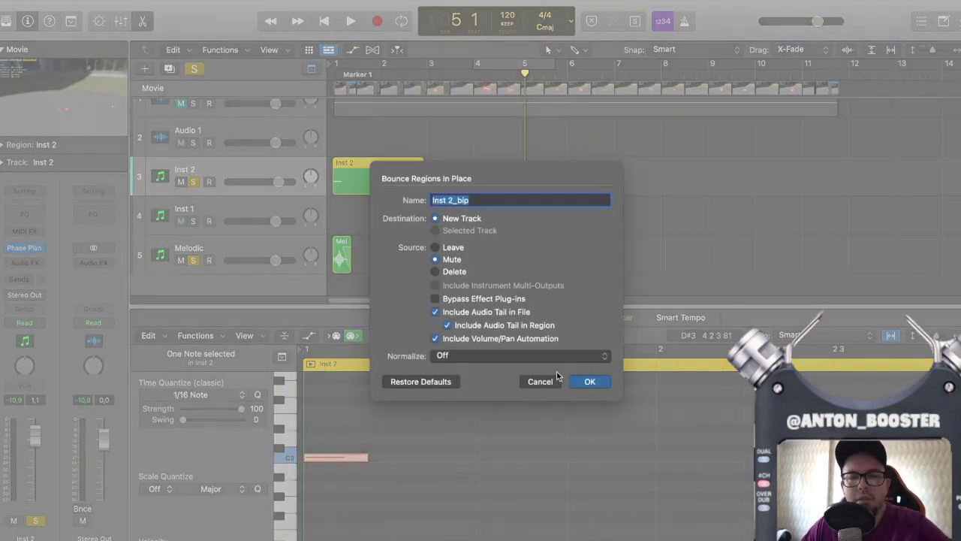
pyautogui.click(591, 381)
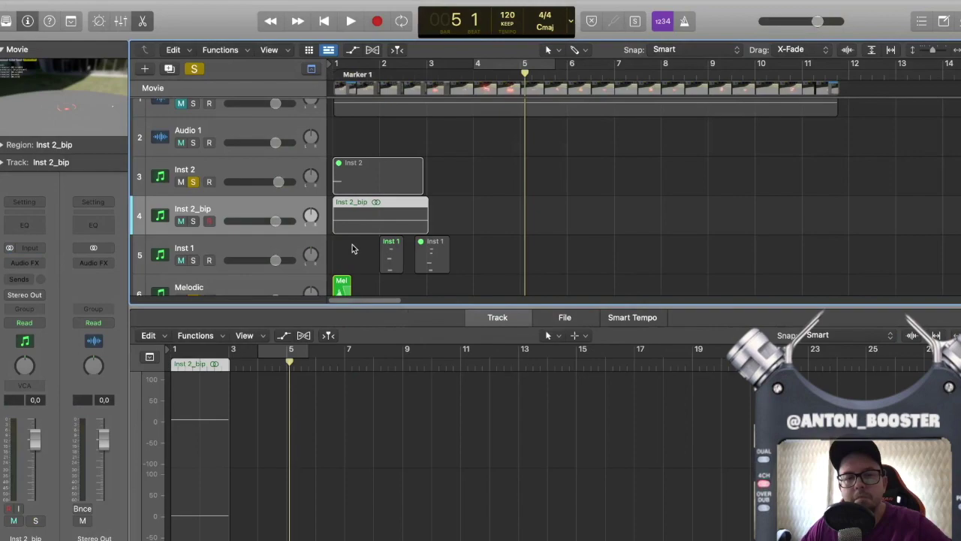
# Step: Solo the Inst 2_bip track and reorder it to sit between Inst 1 and Melodic
pyautogui.scroll(-3, 357, 239)
pyautogui.click(194, 143)
pyautogui.moveTo(232, 137); pyautogui.dragTo(235, 201)
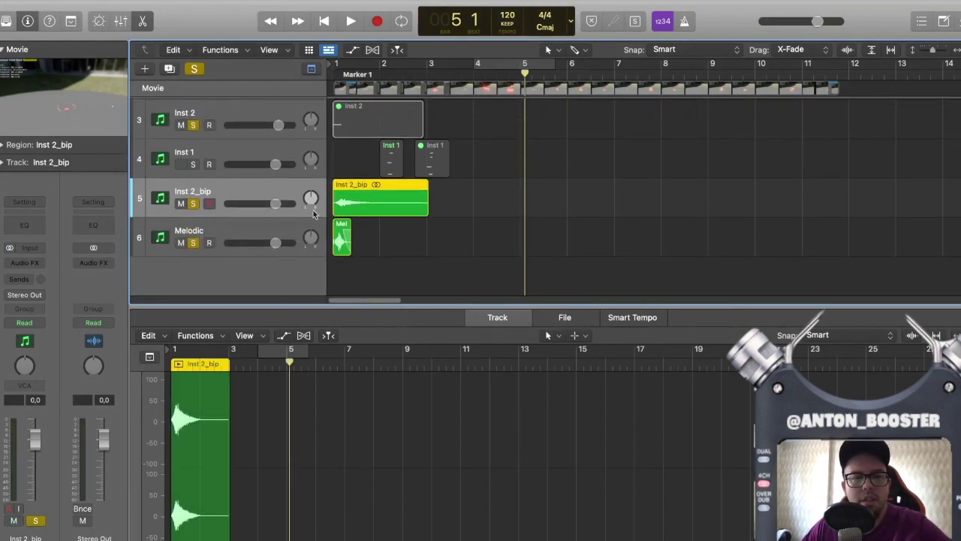
# Step: Shift the Melodic region slightly later than the noise and lower the Inst 2_bip track volume to -6.4 dB
pyautogui.scroll(3, 345, 217)
pyautogui.moveTo(369, 236); pyautogui.dragTo(382, 239)
pyautogui.press('Return')
pyautogui.press('space')
pyautogui.moveTo(276, 203); pyautogui.dragTo(258, 203)
pyautogui.press('space')
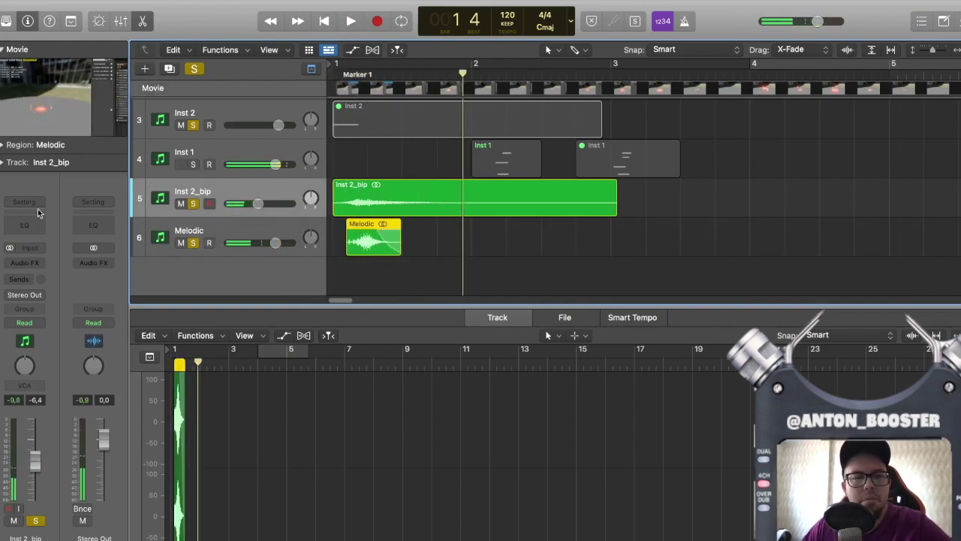
# Step: Add a Channel EQ with a 77.5 Hz low cut to Inst 2_bip and loop from bar 1 to just past bar 2
pyautogui.click(30, 216)
pyautogui.click(337, 199)
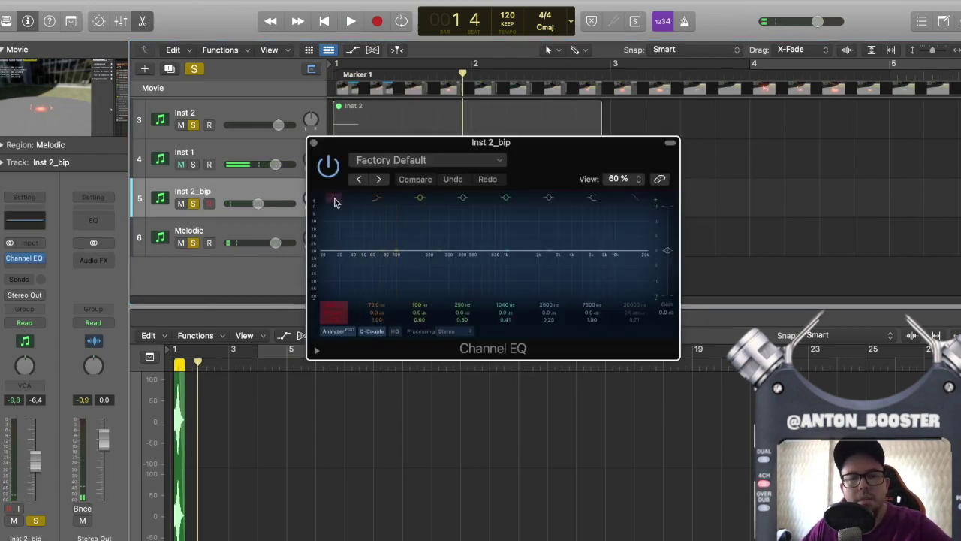
pyautogui.press('space')
pyautogui.press('space')
pyautogui.moveTo(515, 64); pyautogui.dragTo(334, 79)
pyautogui.press('space')
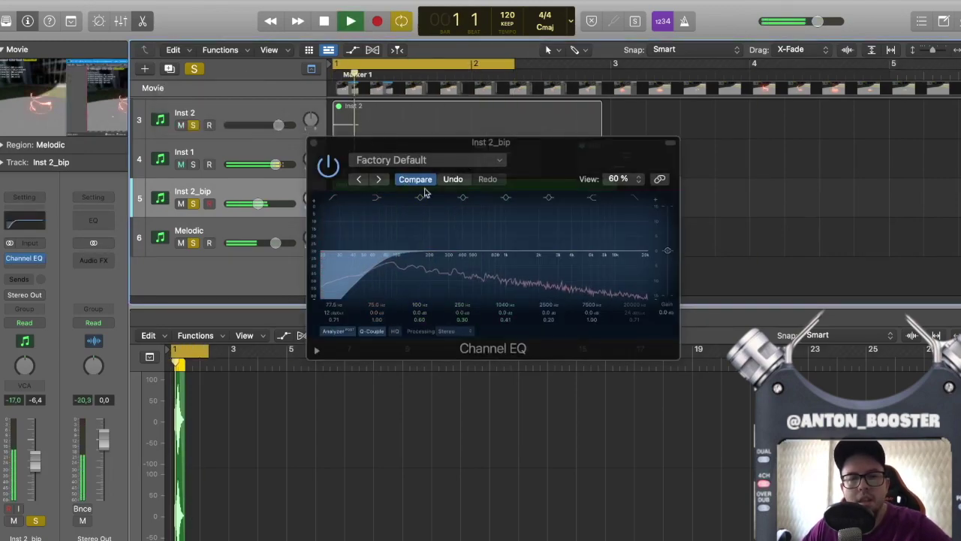
# Step: Dip the Channel EQ by 5.1 dB around 1560 Hz, add a gentle 24 dB/Oct high cut and close it
pyautogui.moveTo(524, 237); pyautogui.dragTo(518, 271)
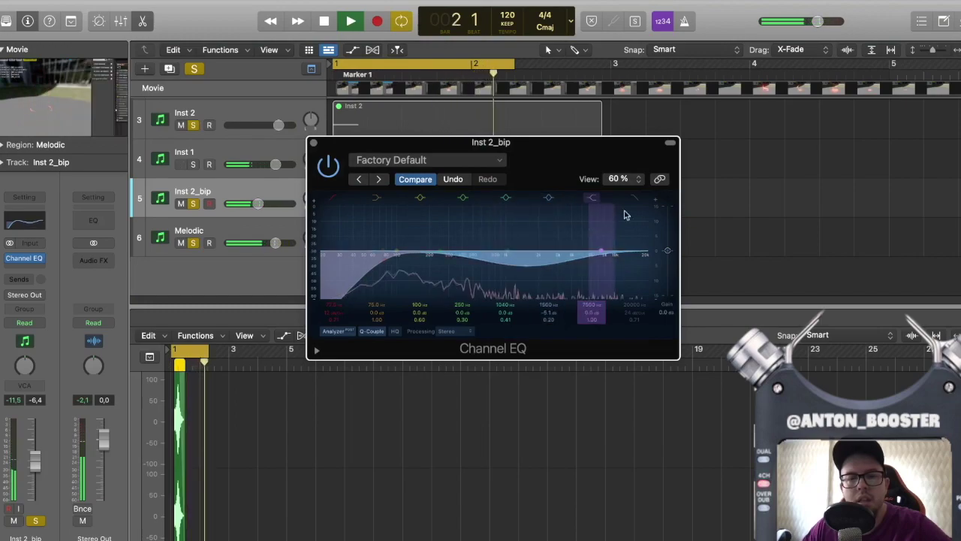
pyautogui.moveTo(645, 260); pyautogui.dragTo(592, 264)
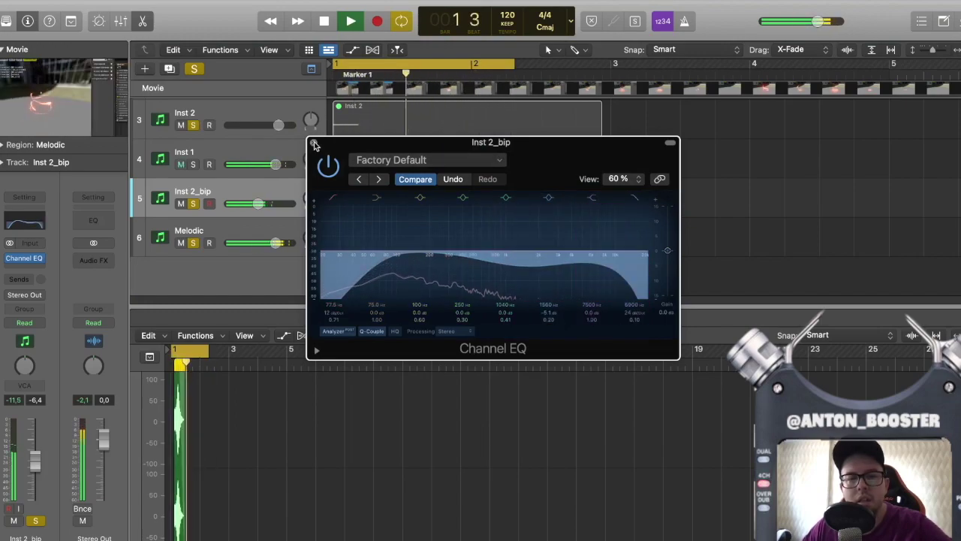
pyautogui.click(314, 142)
# Step: Trim the end of the Inst 2_bip region to just before beat 1 4 and play it back
pyautogui.press('space')
pyautogui.moveTo(616, 203); pyautogui.dragTo(418, 208)
pyautogui.press('space')
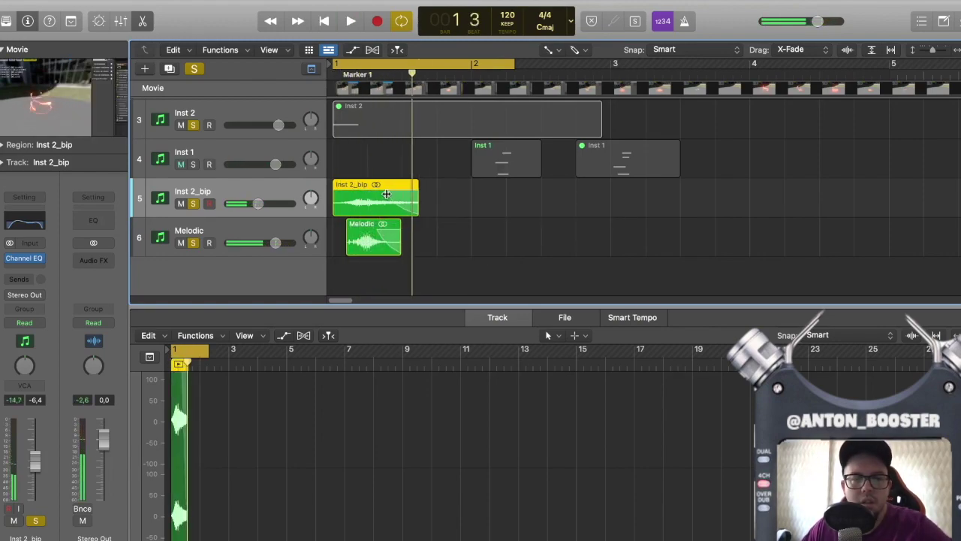
# Step: Play back the loop while raising the Inst 2_bip volume to -0.3 dB and lowering the Melodic volume to -4.5 dB
pyautogui.press('space')
pyautogui.press('Return')
pyautogui.press('space')
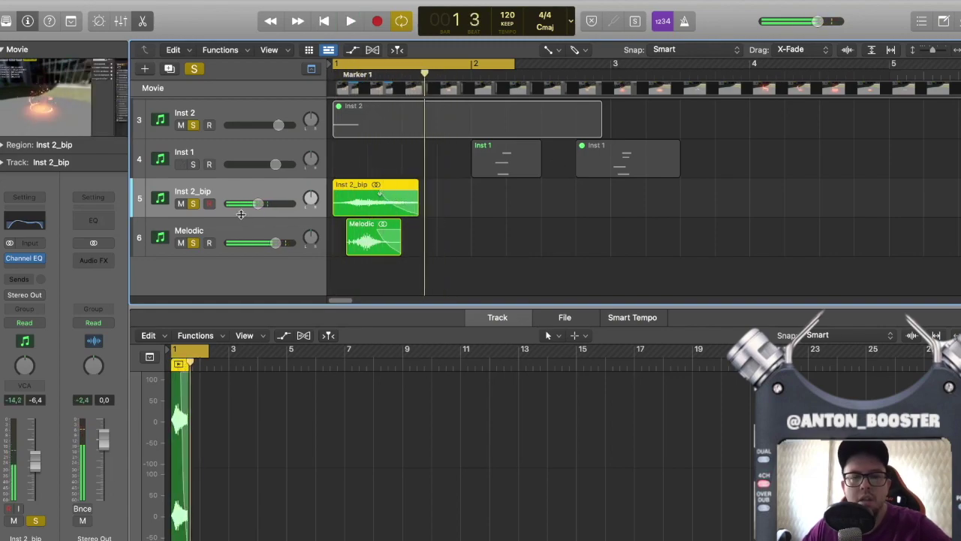
pyautogui.moveTo(259, 205); pyautogui.dragTo(275, 205)
pyautogui.press('space')
pyautogui.moveTo(276, 243); pyautogui.dragTo(262, 243)
pyautogui.press('space')
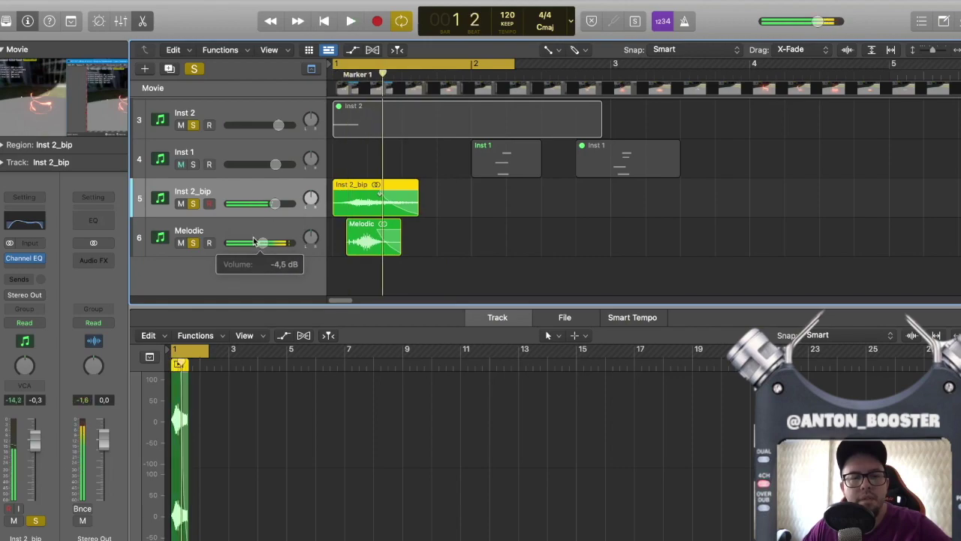
# Step: Adjust the curve of the Channel EQ on Inst 2_bip while listening to the loop, and close it
pyautogui.click(24, 225)
pyautogui.click(335, 199)
pyautogui.moveTo(343, 245); pyautogui.dragTo(423, 262)
pyautogui.press('space')
pyautogui.press('space')
pyautogui.click(314, 142)
# Step: Set the Inst 2_bip track volume to -2.8 dB and play the layers back
pyautogui.moveTo(273, 203); pyautogui.dragTo(268, 203)
pyautogui.press('space')
pyautogui.click(239, 198)
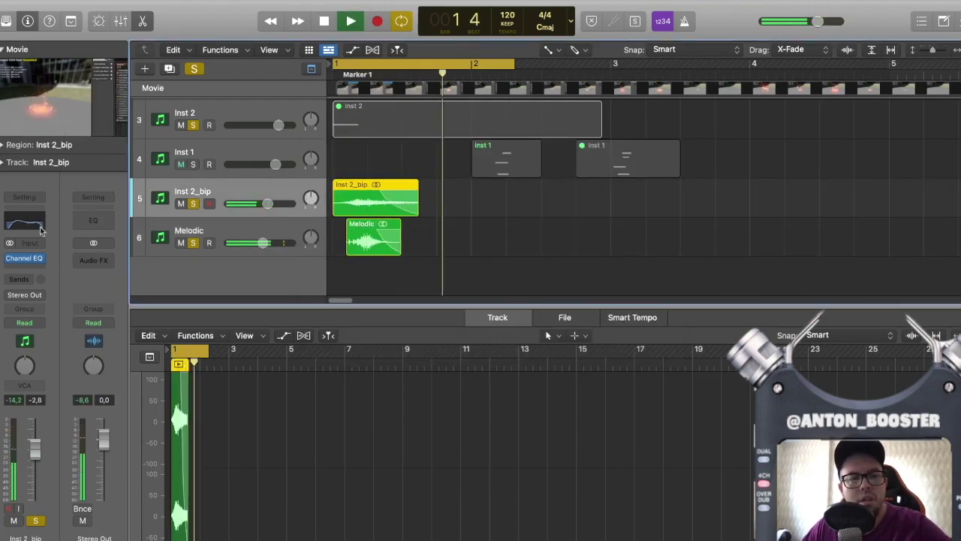
pyautogui.press('space')
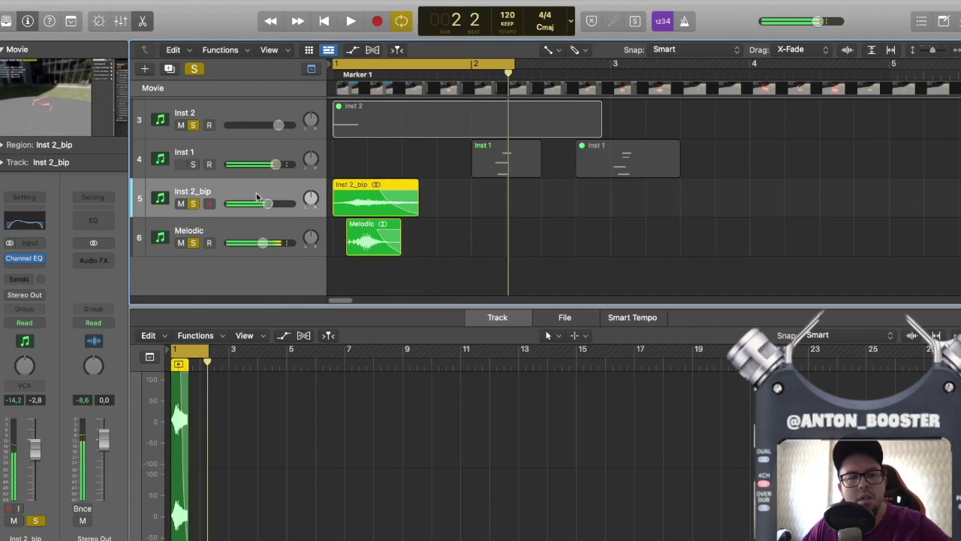
pyautogui.press('space')
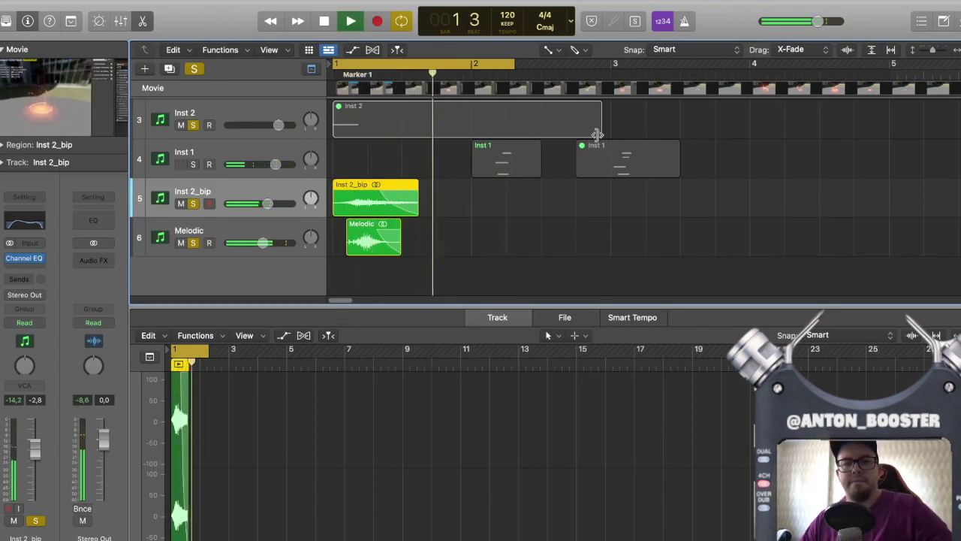
pyautogui.press('space')
# Step: Turn off the cycle range and open the effect movie in its own floating window
pyautogui.click(933, 49)
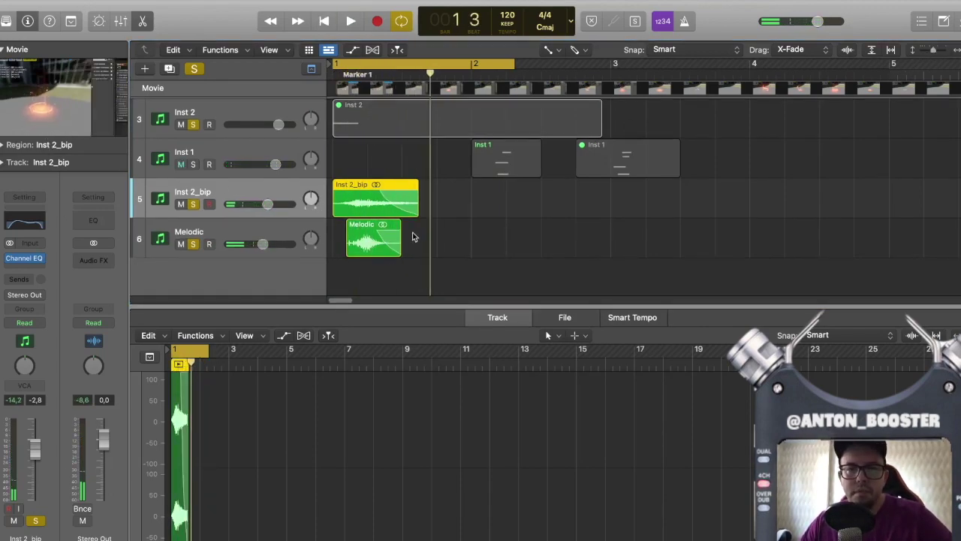
pyautogui.moveTo(427, 262); pyautogui.dragTo(354, 178)
pyautogui.scroll(-5, 431, 103)
pyautogui.click(352, 64)
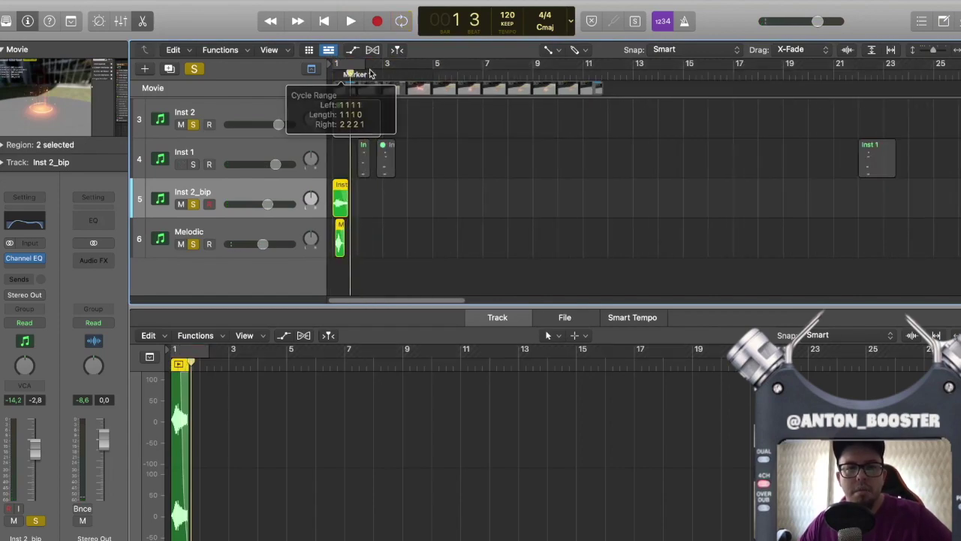
pyautogui.doubleClick(116, 94)
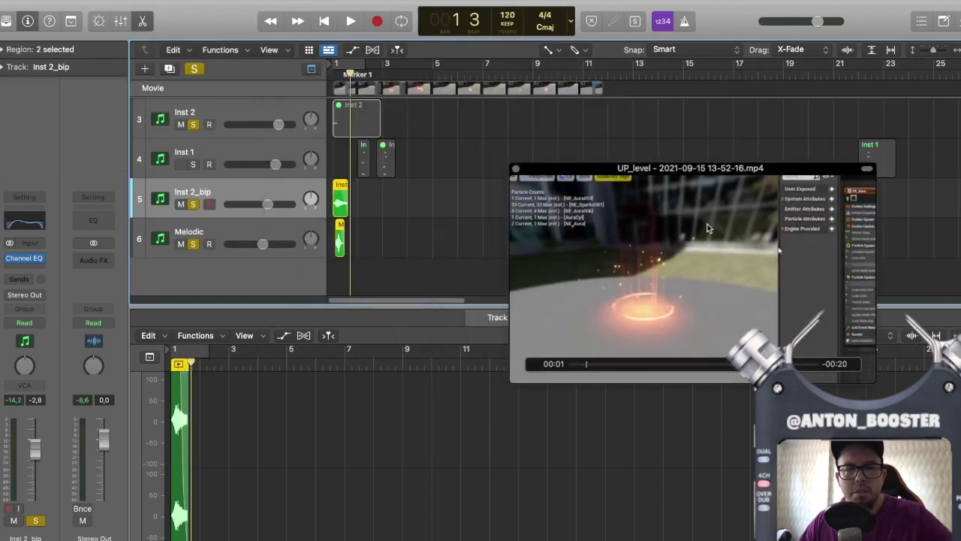
# Step: Move the Inst 2_bip and Melodic regions together to the effect's start at bar 3 beat 4
pyautogui.moveTo(350, 75); pyautogui.dragTo(403, 78)
pyautogui.press('super+Right')
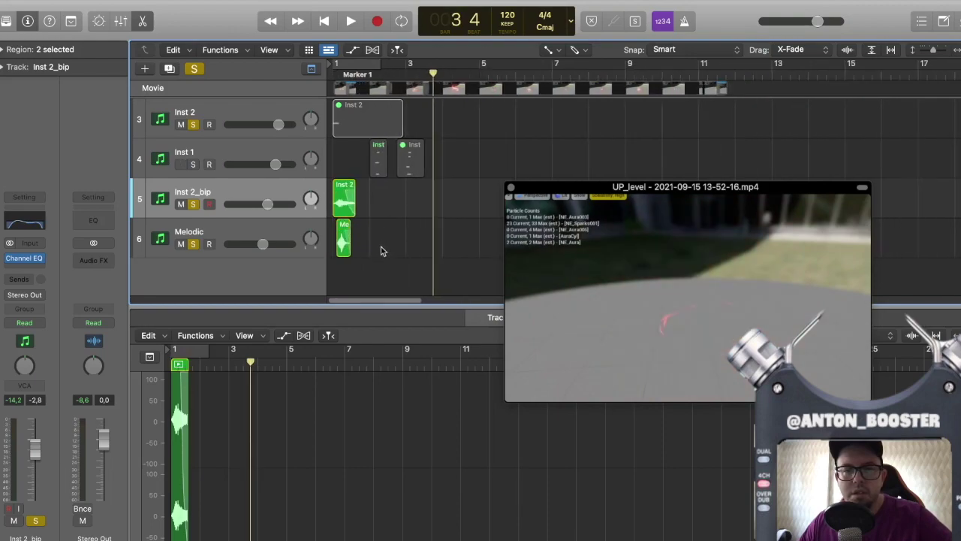
pyautogui.moveTo(341, 186); pyautogui.dragTo(441, 187)
pyautogui.press('super+Right')
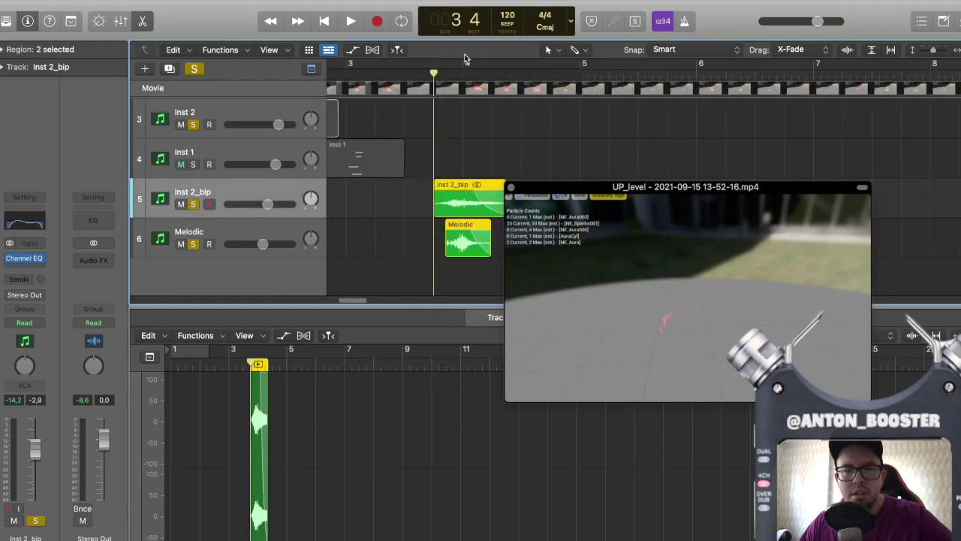
# Step: Play the moved layers against the movie and nudge both regions slightly later to match the effect
pyautogui.press('space')
pyautogui.moveTo(618, 216)
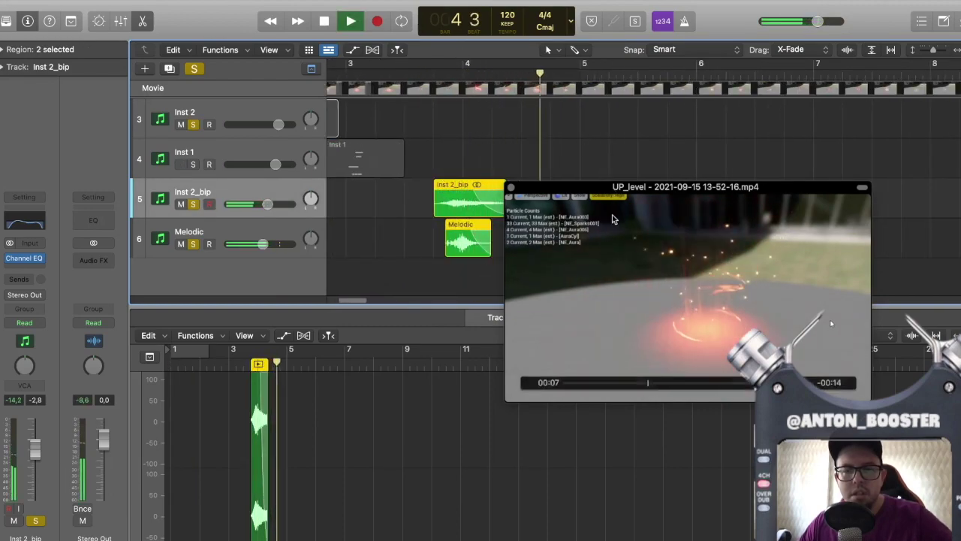
pyautogui.moveTo(617, 216); pyautogui.dragTo(646, 229)
pyautogui.press('space')
pyautogui.click(426, 73)
pyautogui.press('space')
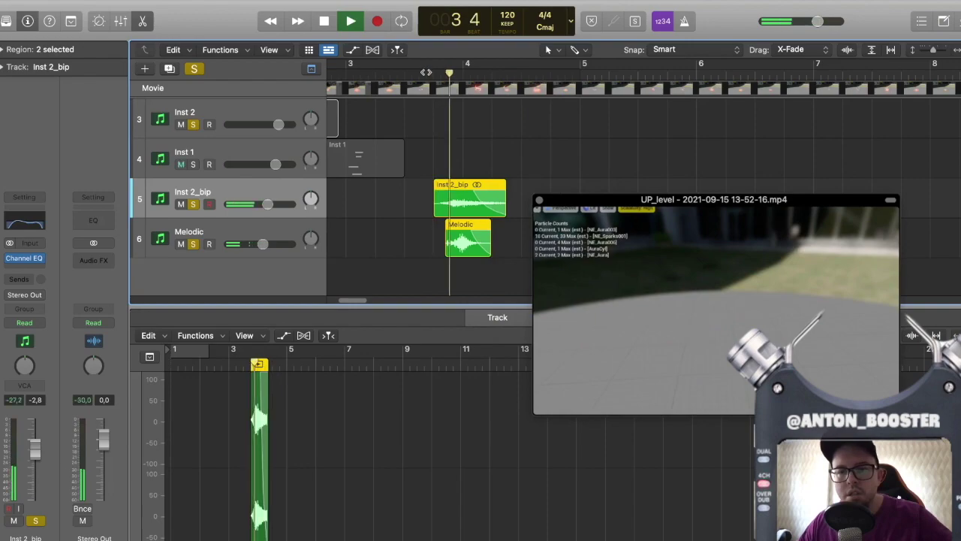
pyautogui.press('space')
pyautogui.moveTo(449, 201); pyautogui.dragTo(452, 209)
pyautogui.press('space')
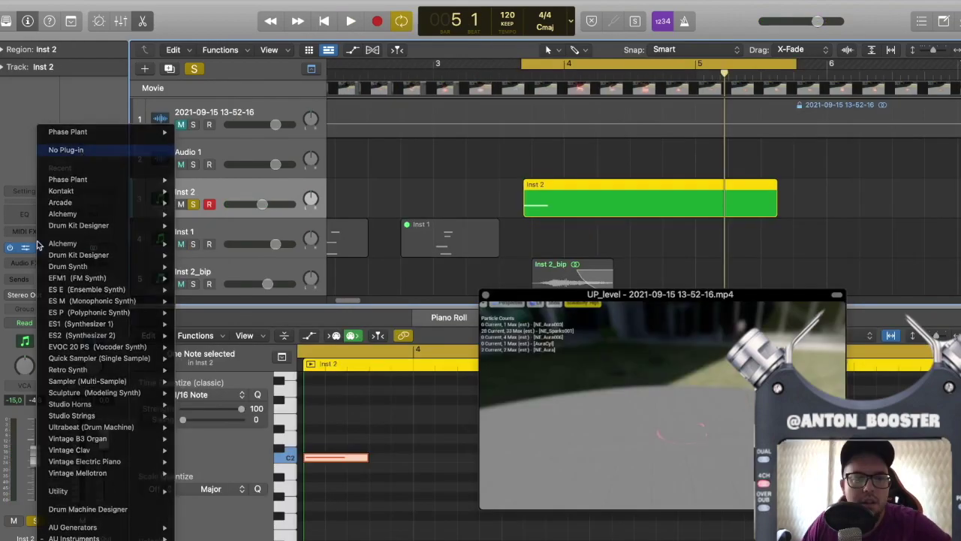
# Step: Remove the existing instrument from the Inst 2 track and load a fresh Phase Plant
pyautogui.click(38, 252)
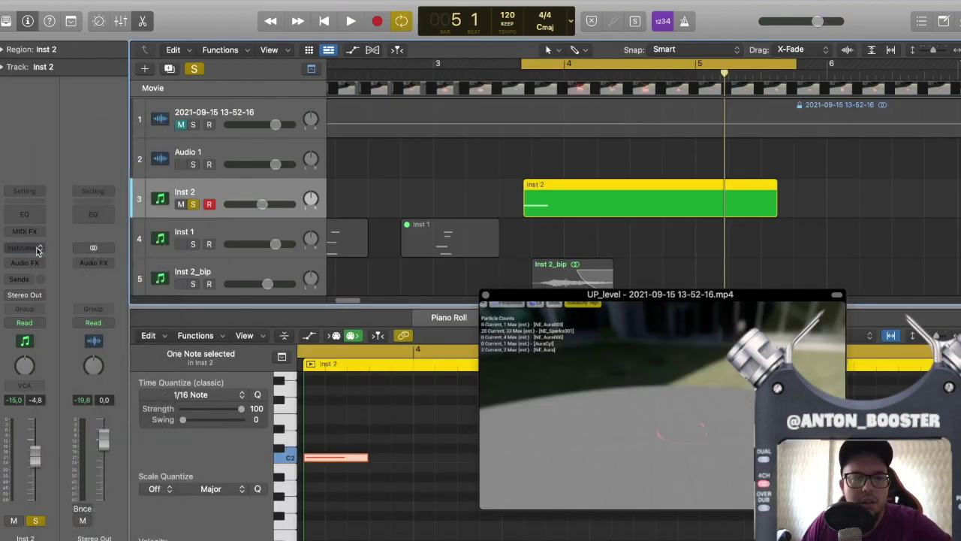
pyautogui.click(38, 250)
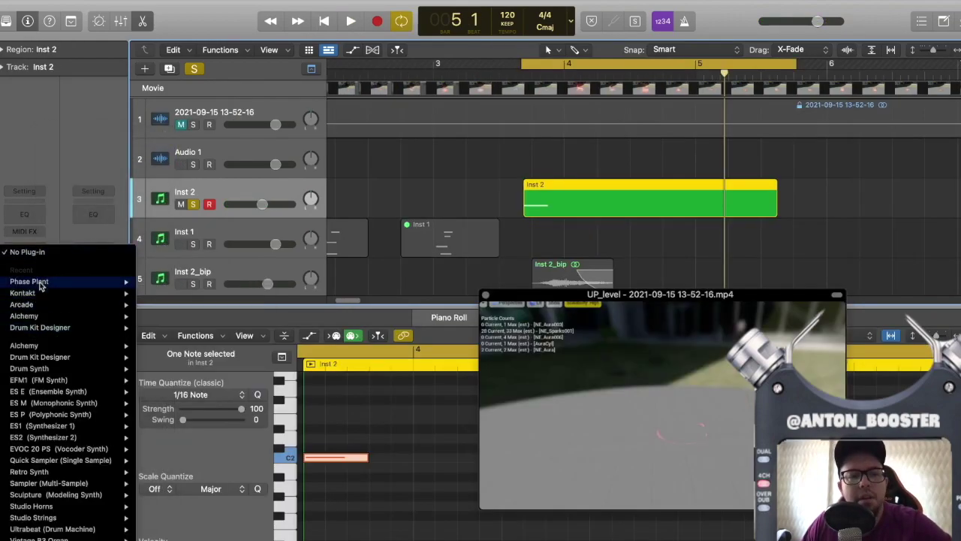
pyautogui.click(40, 283)
pyautogui.moveTo(617, 150); pyautogui.dragTo(591, 160)
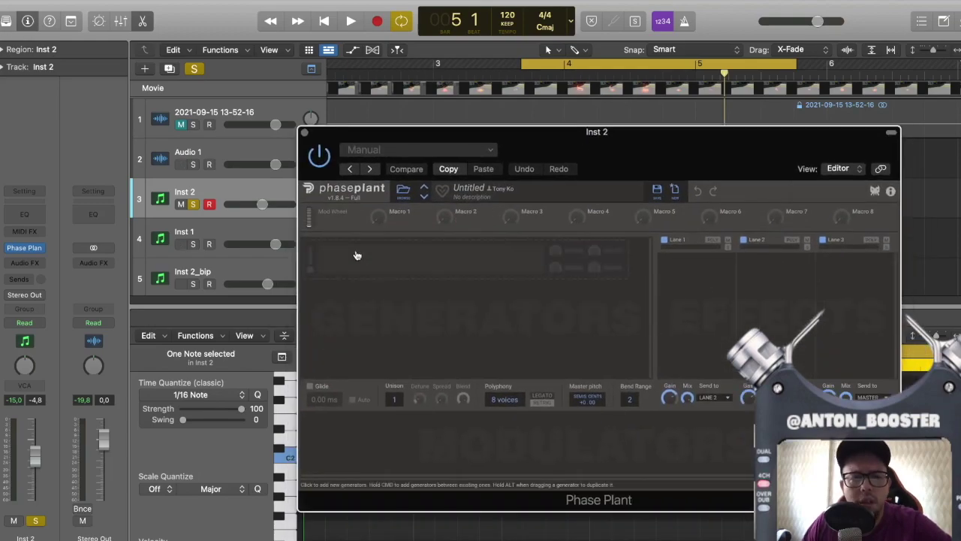
# Step: Add an Analog generator in Phase Plant and set its waveform to triangle
pyautogui.click(355, 253)
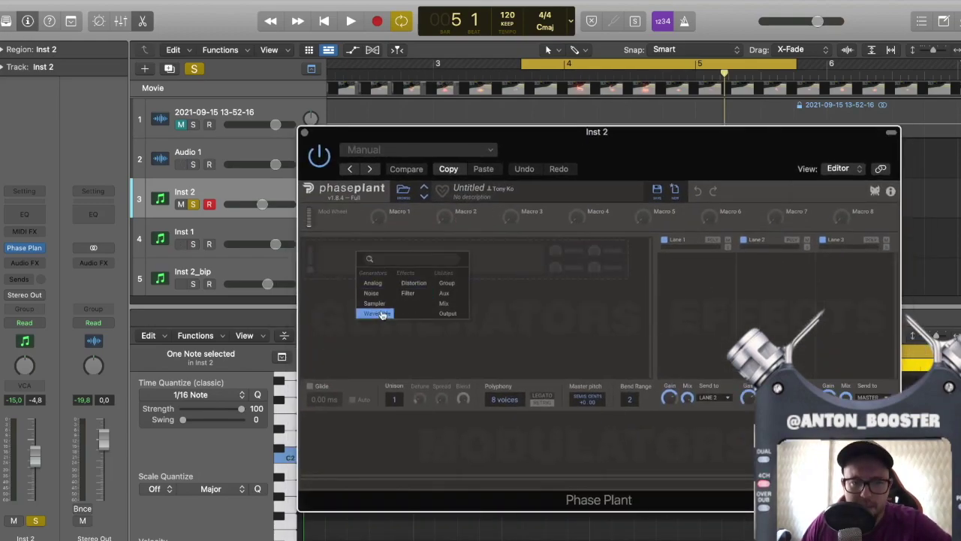
pyautogui.click(374, 283)
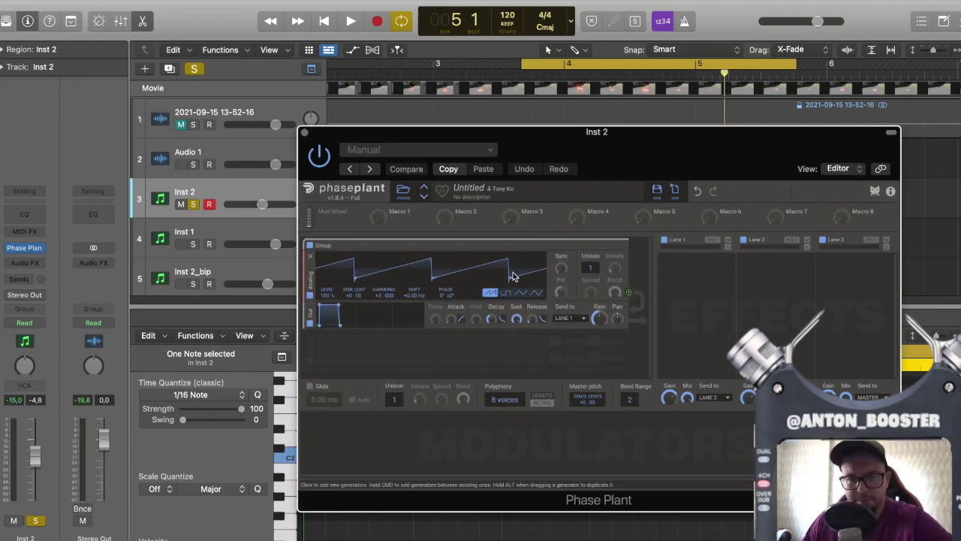
pyautogui.click(518, 292)
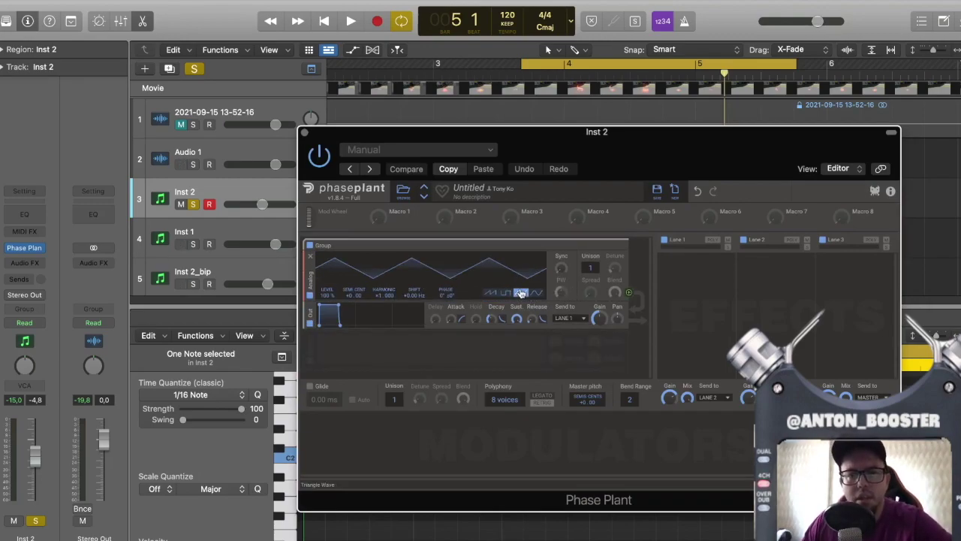
pyautogui.moveTo(599, 151); pyautogui.dragTo(596, 114)
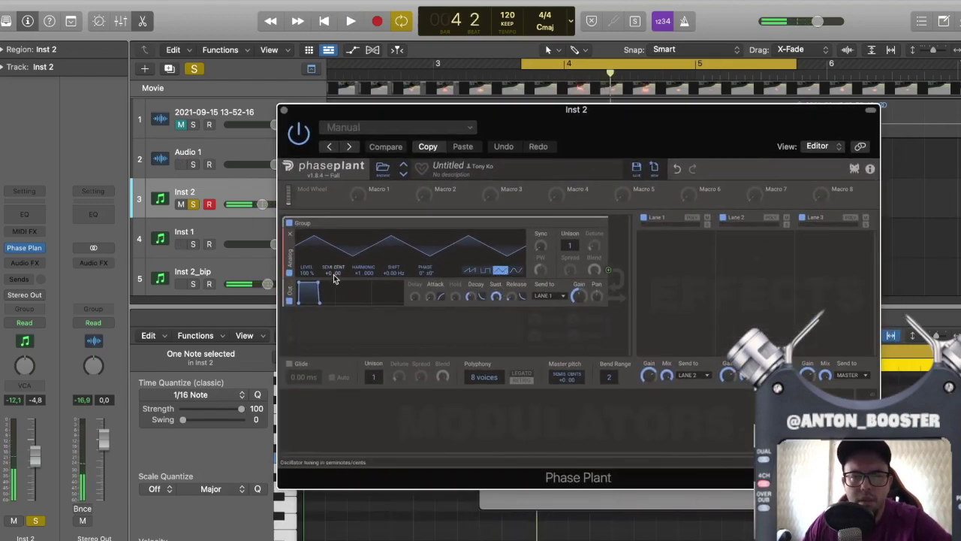
# Step: Raise the Analog oscillator's tuning to about +28 semitones while auditioning the note
pyautogui.moveTo(327, 276); pyautogui.dragTo(328, 224)
pyautogui.press('space')
pyautogui.press('space')
pyautogui.press('space')
pyautogui.press('space')
pyautogui.moveTo(328, 274); pyautogui.dragTo(329, 282)
pyautogui.press('space')
pyautogui.press('space')
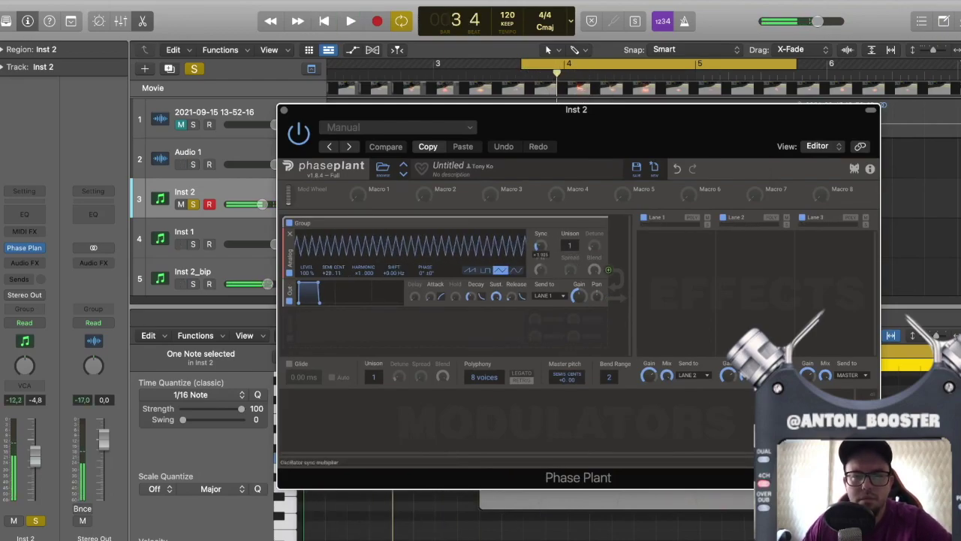
# Step: Fine-tune the Analog oscillator's sync multiplier and listen to the loop
pyautogui.press('space')
pyautogui.moveTo(540, 245); pyautogui.dragTo(540, 249)
pyautogui.press('space')
pyautogui.press('space')
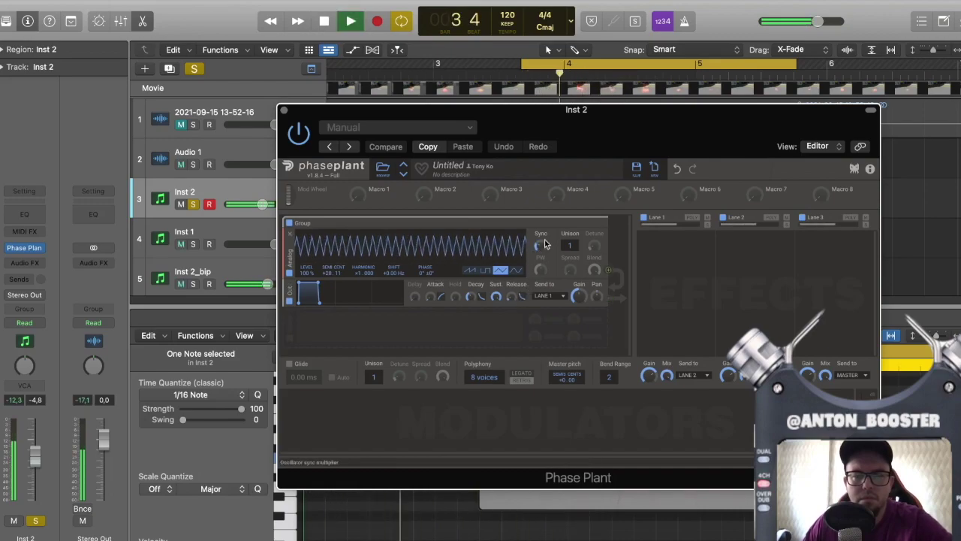
pyautogui.press('space')
pyautogui.press('space')
# Step: Try the pulse wave on the Analog oscillator and return to the triangle wave
pyautogui.click(484, 269)
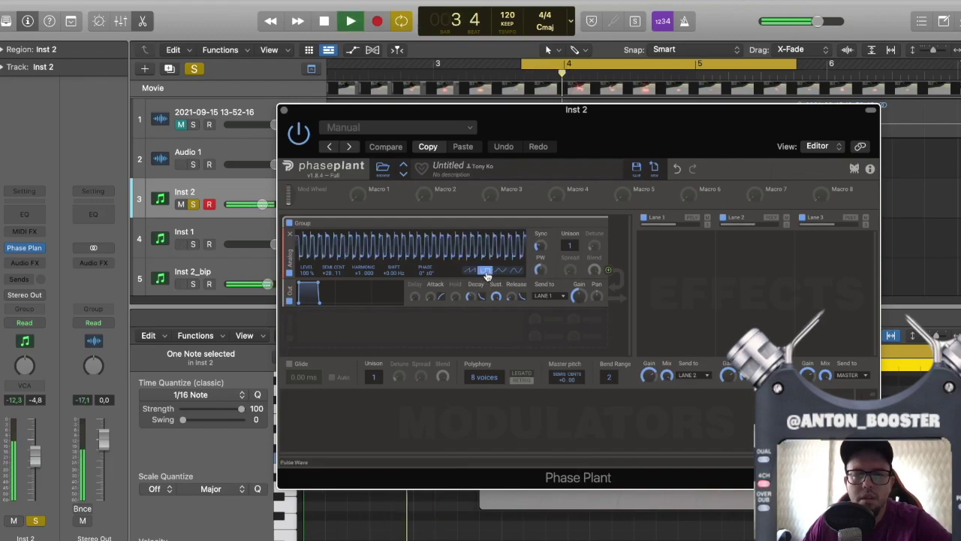
pyautogui.press('space')
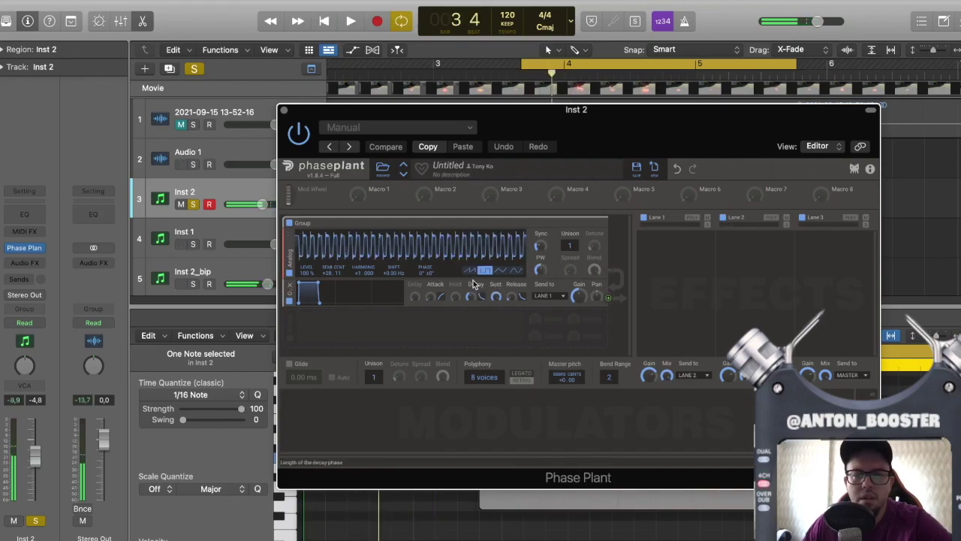
pyautogui.press('space')
pyautogui.press('space')
pyautogui.click(500, 270)
pyautogui.press('space')
pyautogui.press('space')
# Step: Lower the Analog oscillator's tuning to about +21 semitones and audition it
pyautogui.moveTo(330, 271); pyautogui.dragTo(330, 289)
pyautogui.press('space')
pyautogui.press('space')
pyautogui.press('space')
pyautogui.press('space')
# Step: Set the Analog oscillator's unison to 8 voices and play the loop
pyautogui.moveTo(570, 246); pyautogui.dragTo(570, 217)
pyautogui.press('space')
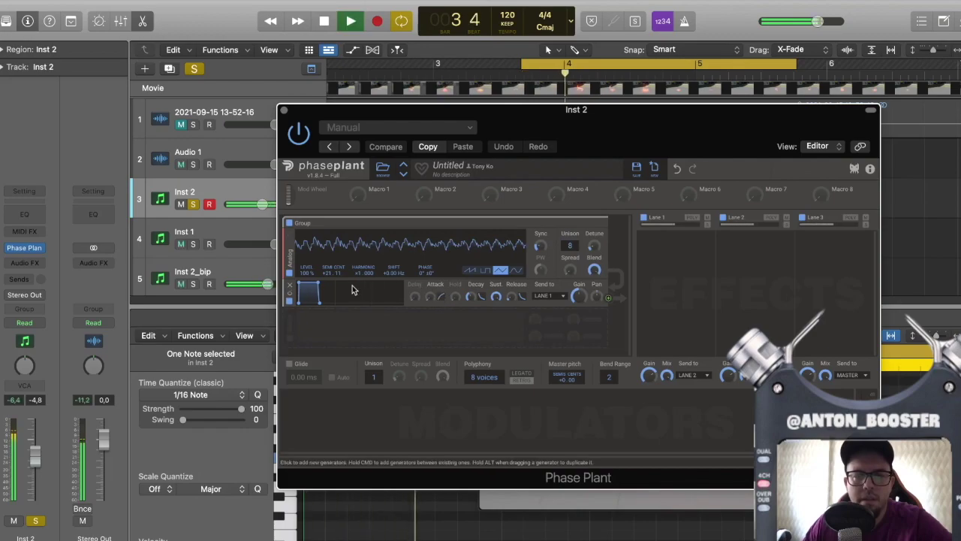
pyautogui.press('space')
# Step: Lengthen the attack of the output envelope and lower its sustain level while auditioning the sound
pyautogui.press('space')
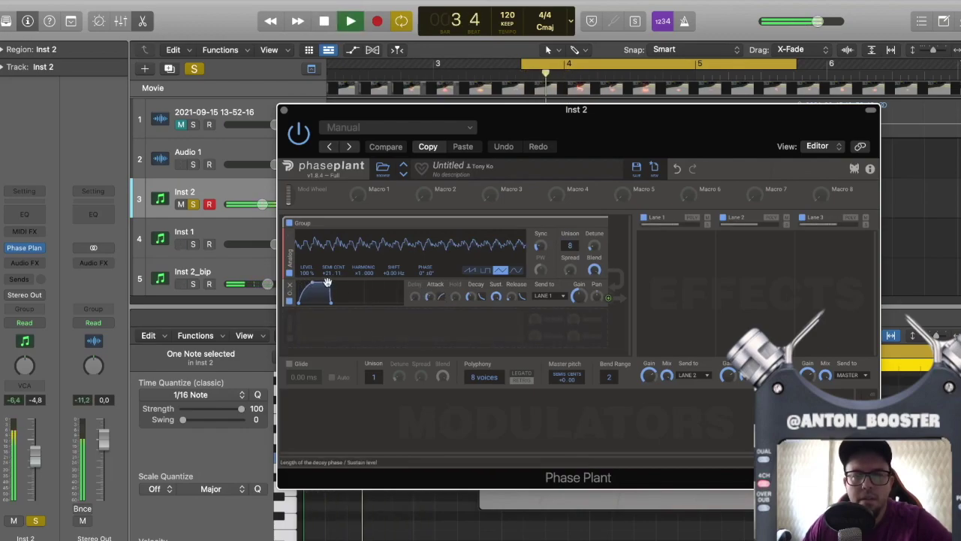
pyautogui.press('space')
pyautogui.press('space')
pyautogui.press('space')
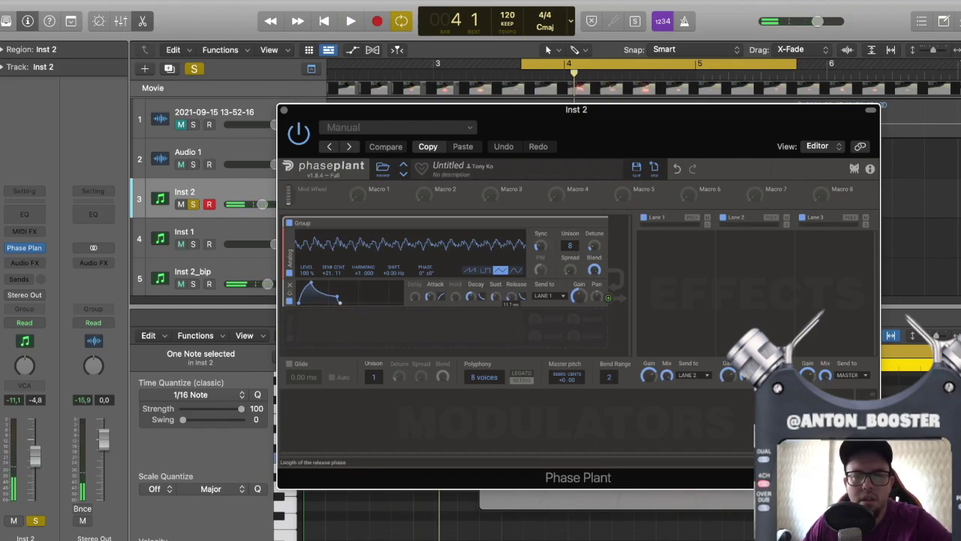
pyautogui.press('space')
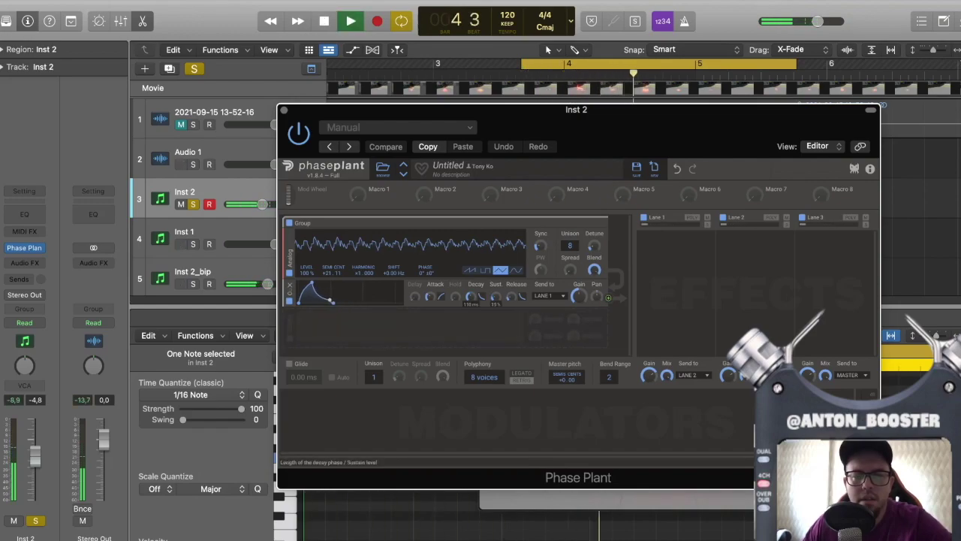
# Step: Shorten the output envelope's decay and reduce its sustain to 0%, listening to the result
pyautogui.moveTo(340, 303); pyautogui.dragTo(353, 303)
pyautogui.press('space')
pyautogui.press('space')
pyautogui.press('space')
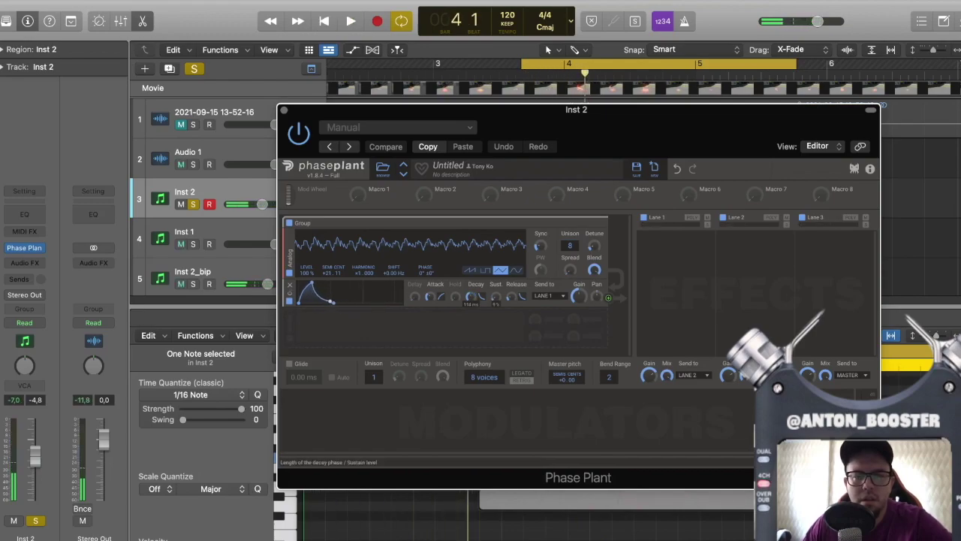
pyautogui.press('space')
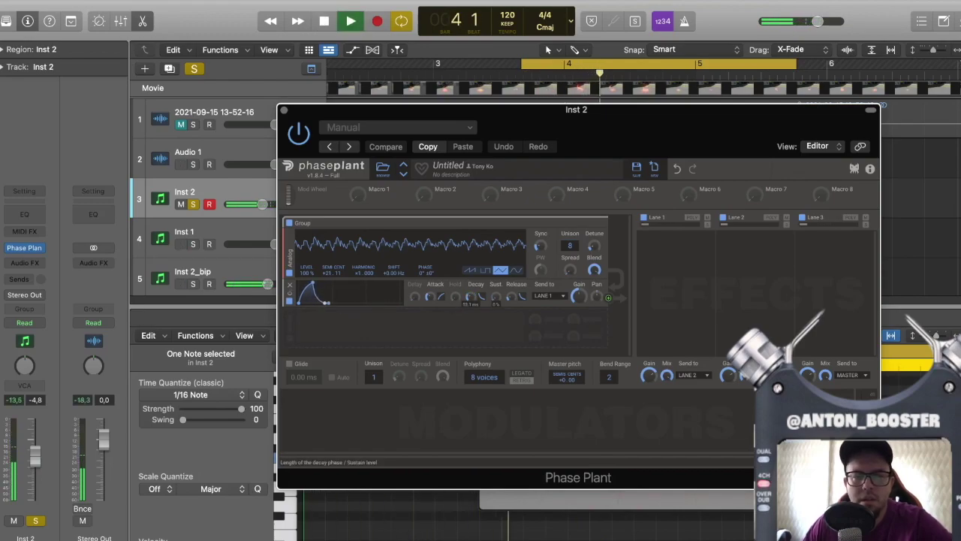
pyautogui.press('space')
# Step: Lengthen the output envelope's decay in small increments and extend its release, auditioning each change
pyautogui.press('space')
pyautogui.press('space')
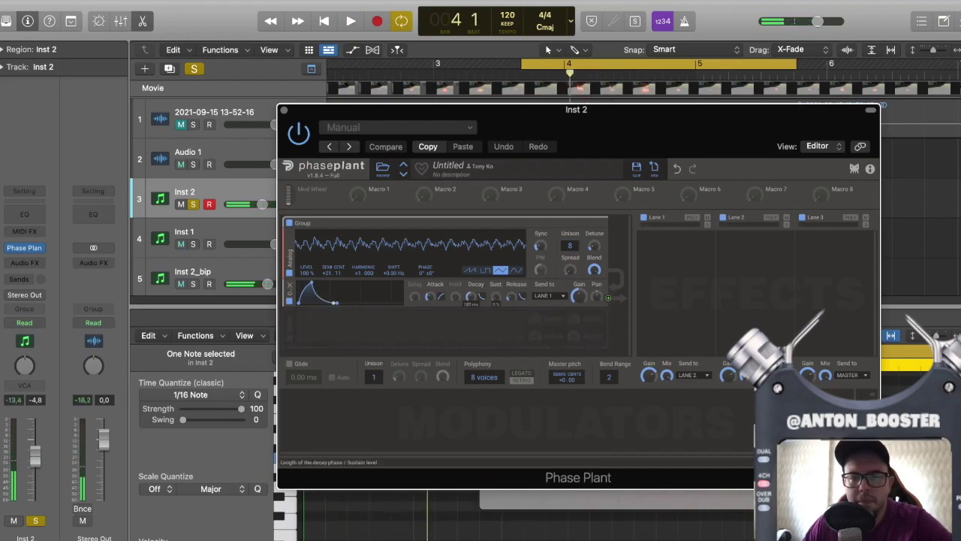
pyautogui.press('space')
pyautogui.press('space')
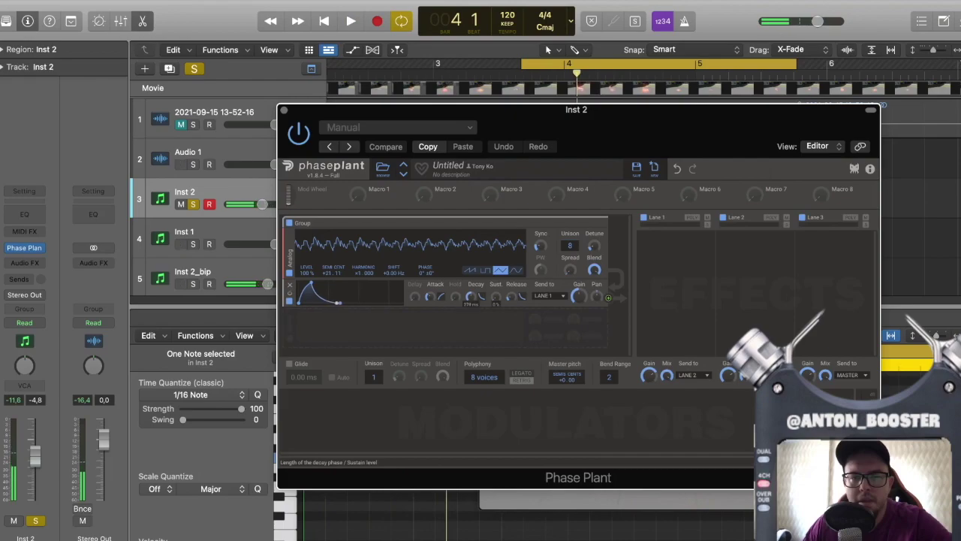
pyautogui.press('space')
pyautogui.press('space')
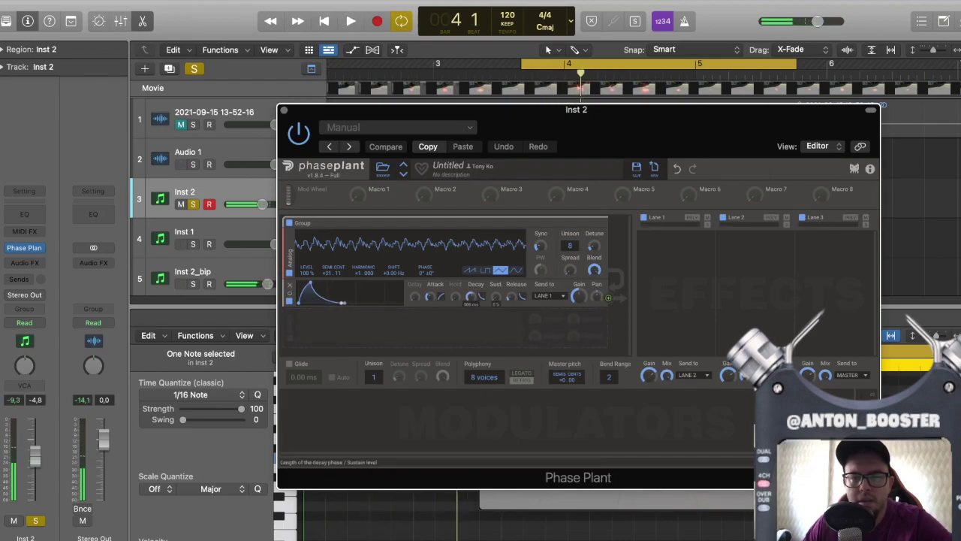
pyautogui.press('space')
pyautogui.press('space')
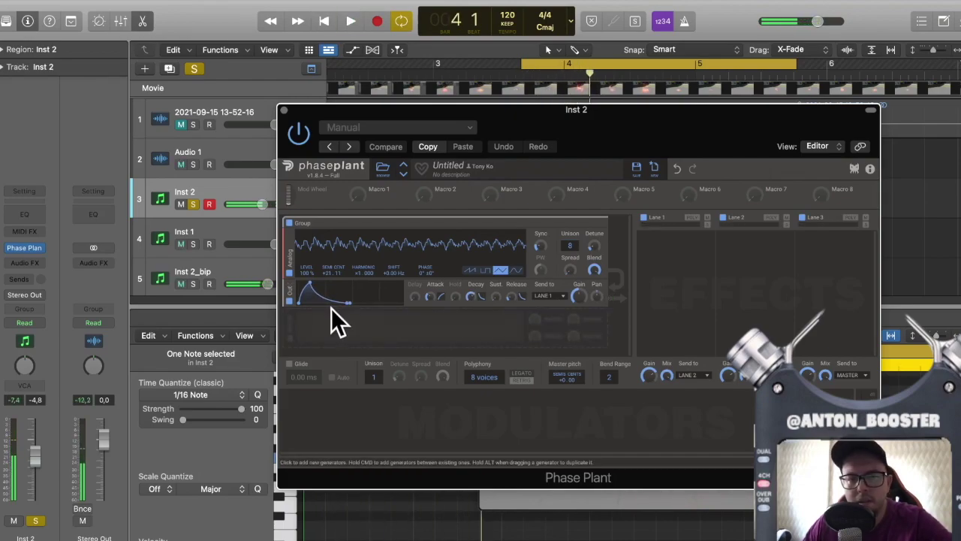
pyautogui.press('space')
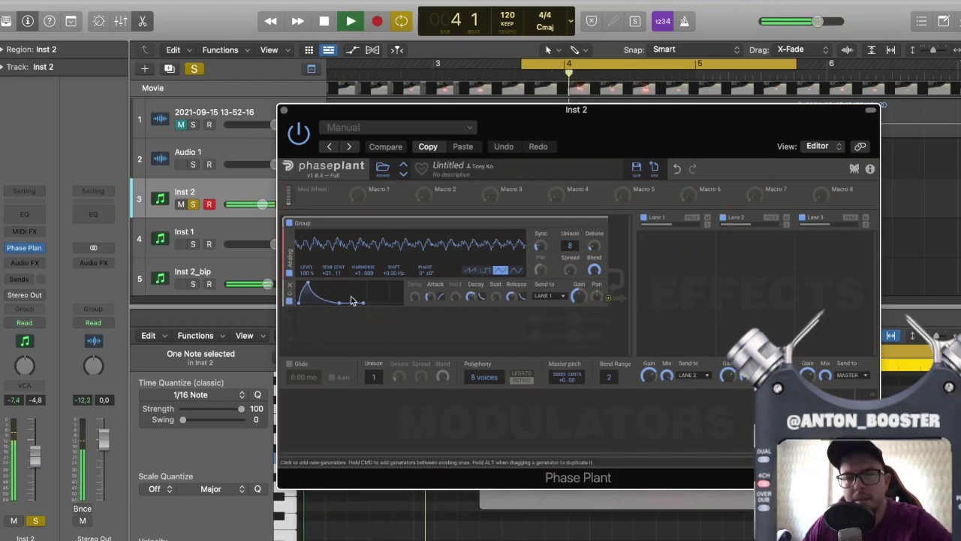
# Step: Extend the output envelope's release slightly and add a sine LFO modulator with its rate set to 5.33 Hz
pyautogui.moveTo(363, 302); pyautogui.dragTo(366, 303)
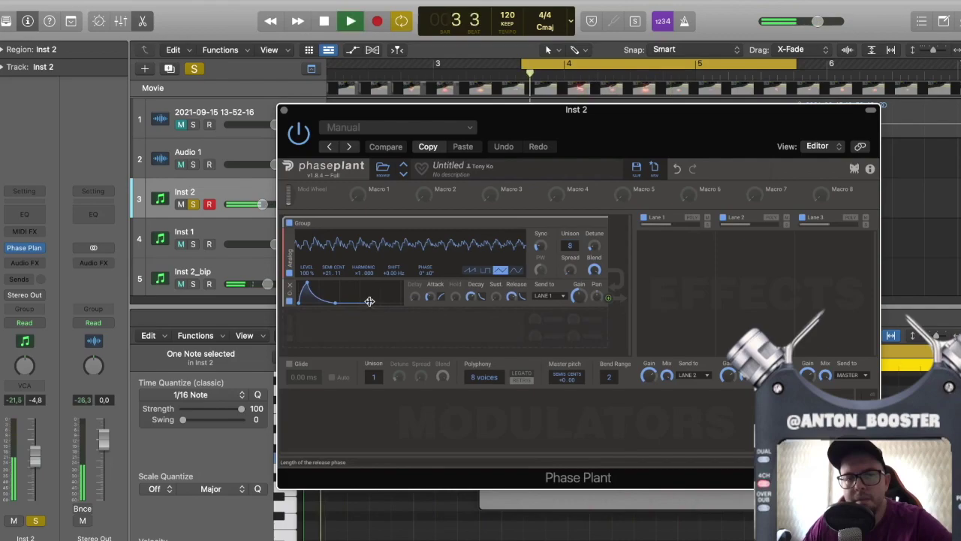
pyautogui.press('space')
pyautogui.click(324, 410)
pyautogui.click(342, 440)
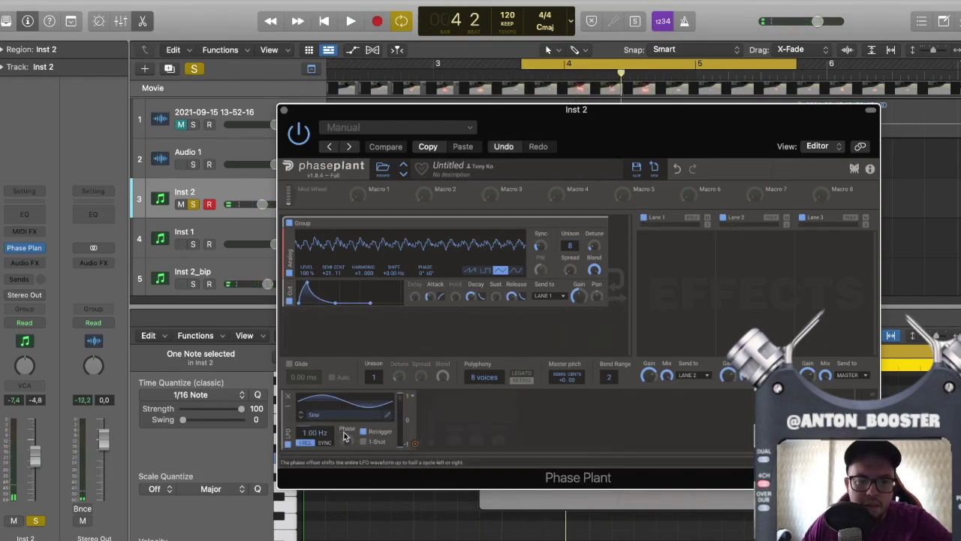
pyautogui.press('space')
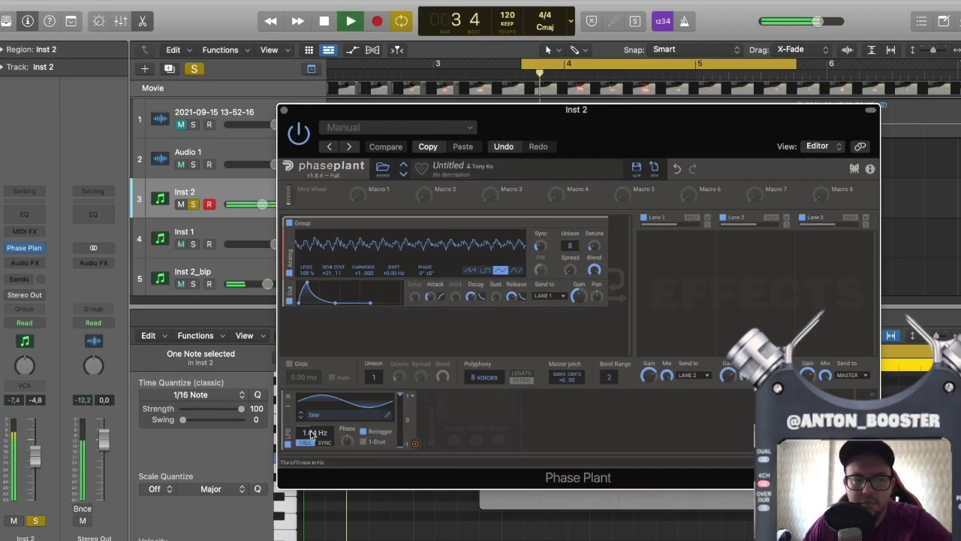
pyautogui.moveTo(308, 434); pyautogui.dragTo(313, 435)
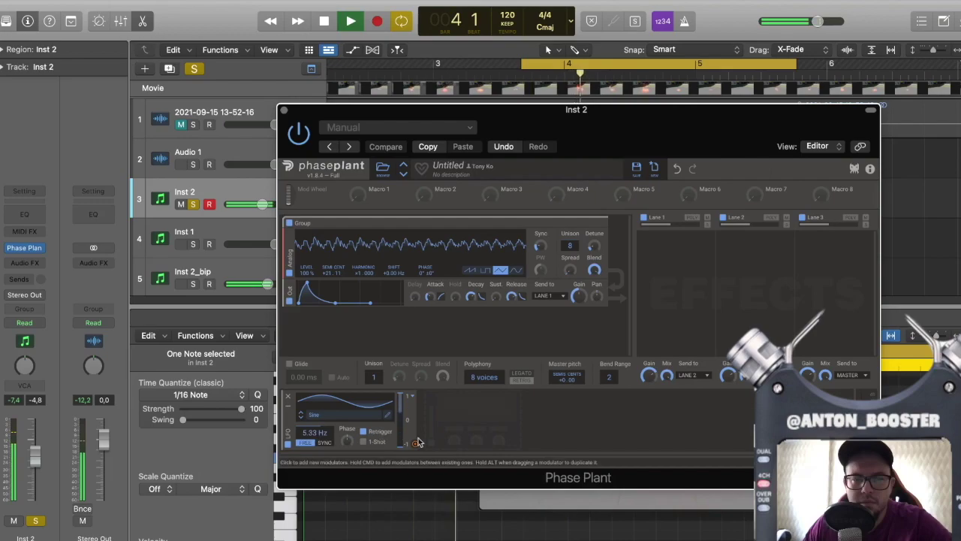
# Step: Route the LFO to modulate the output gain and audition the loop
pyautogui.moveTo(418, 445); pyautogui.dragTo(581, 285)
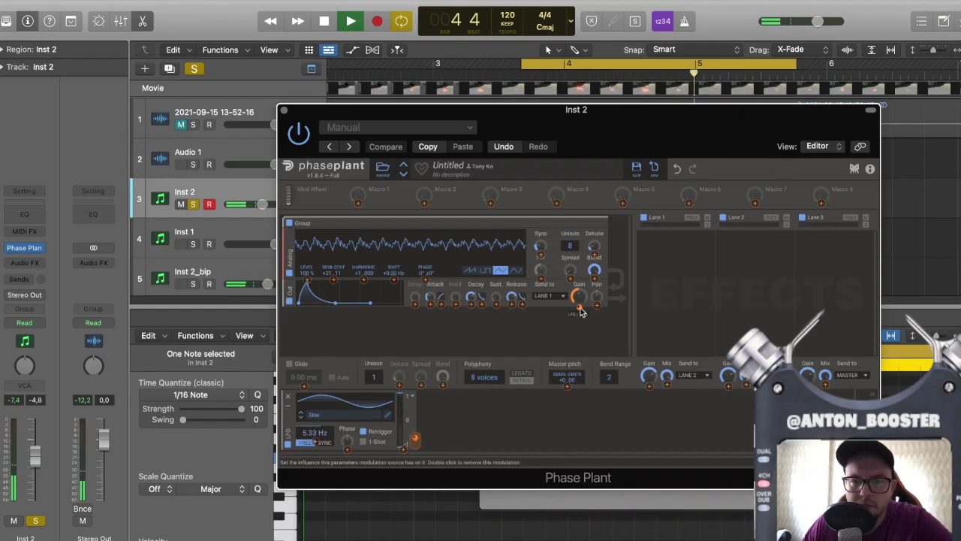
pyautogui.press('space')
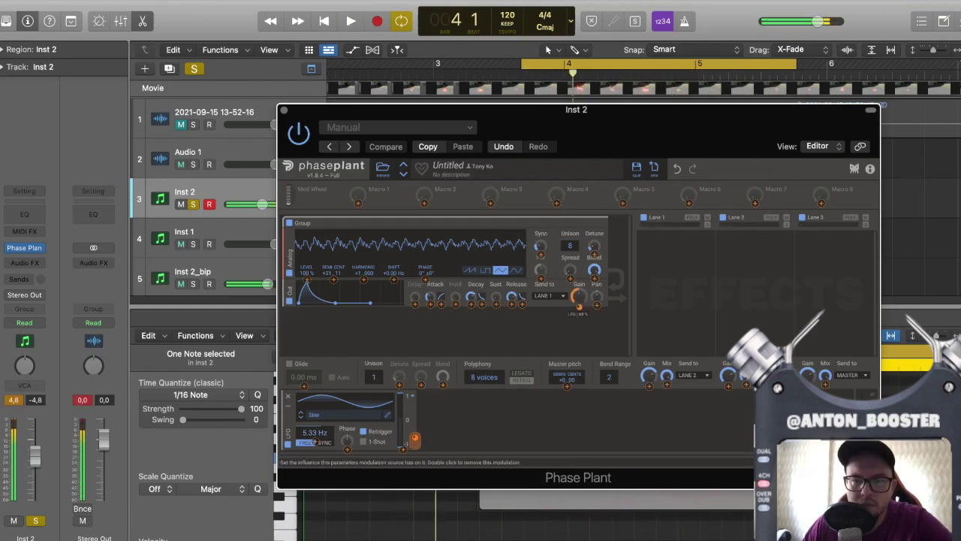
pyautogui.press('space')
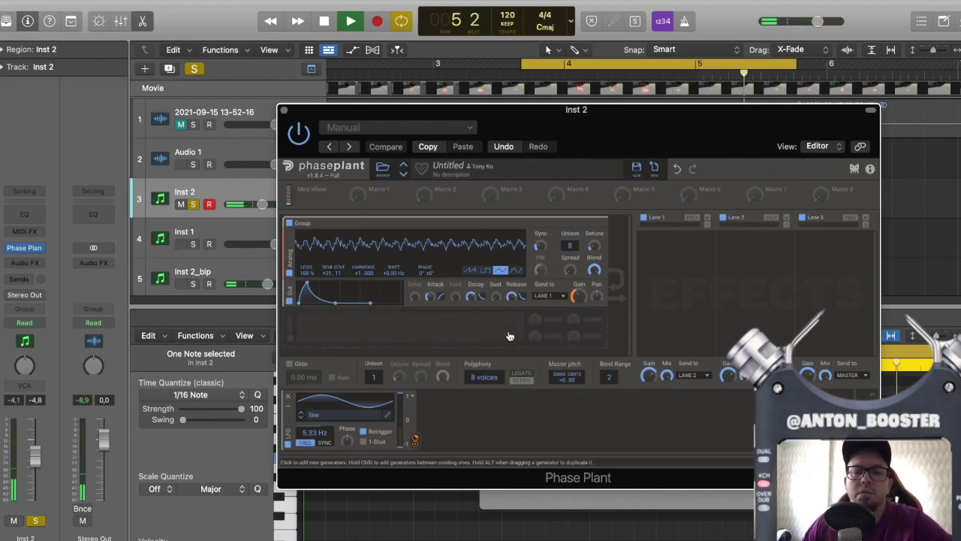
pyautogui.press('space')
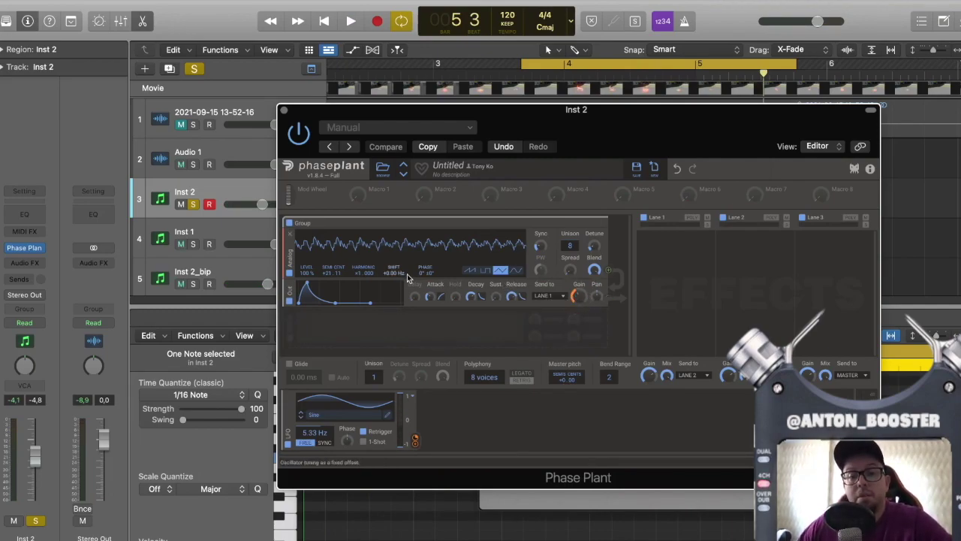
# Step: Lengthen the output envelope's attack slightly and fine-tune its decay and sustain while auditioning the loop
pyautogui.press('space')
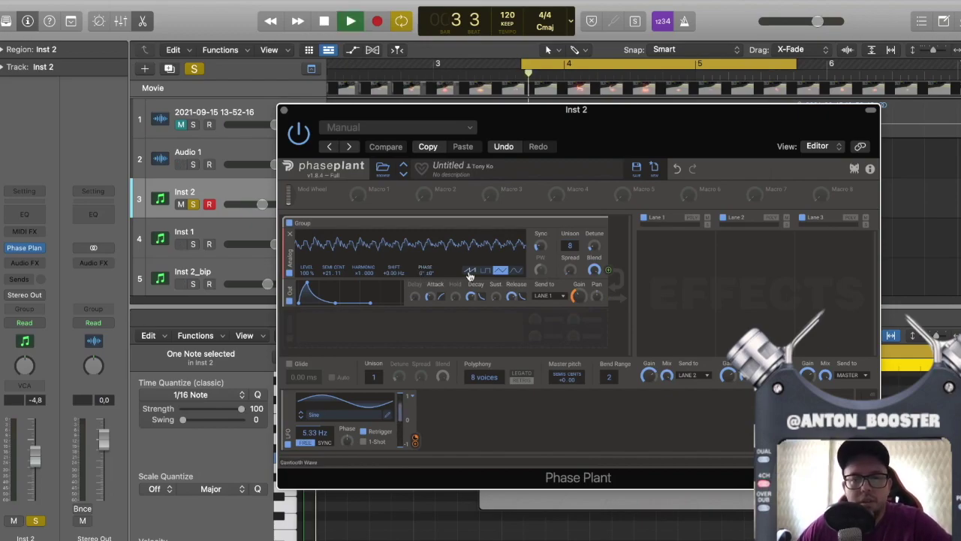
pyautogui.press('space')
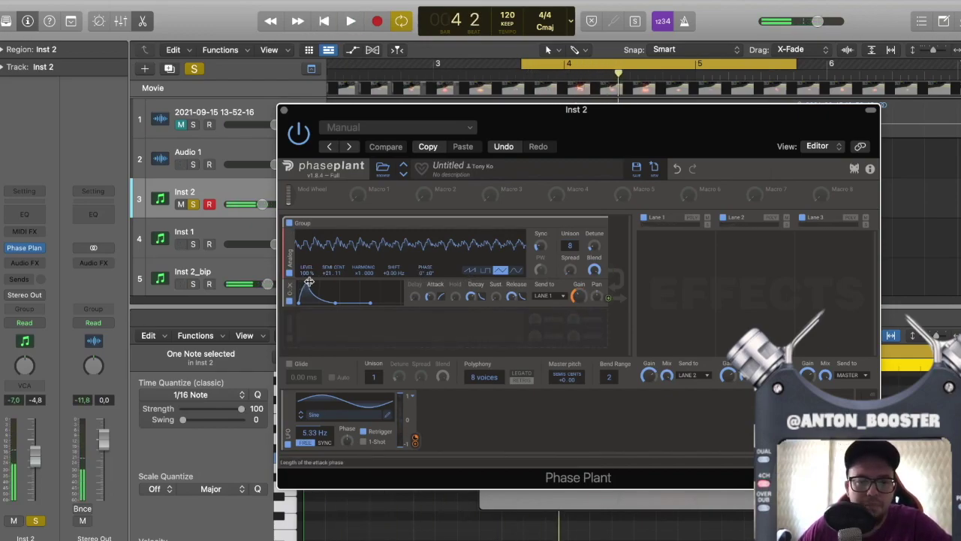
pyautogui.press('space')
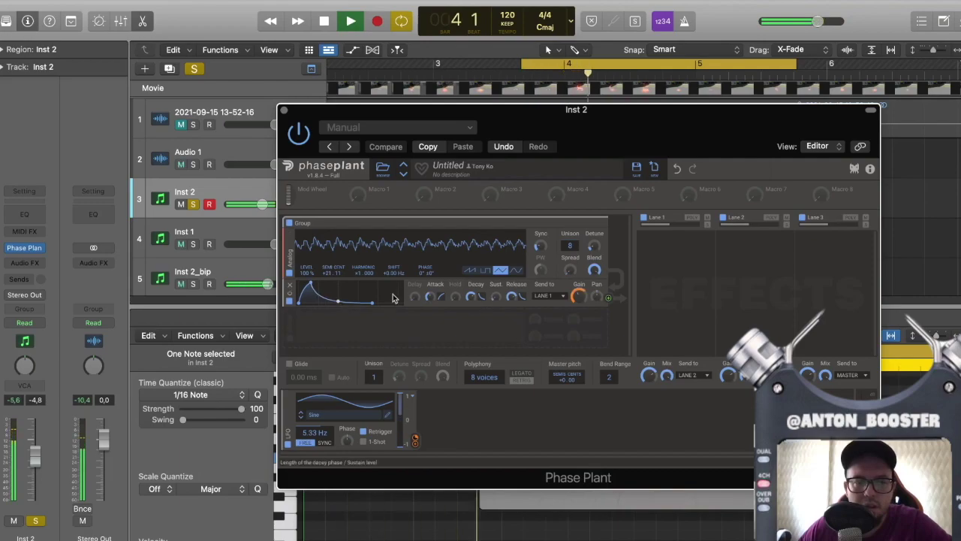
pyautogui.press('space')
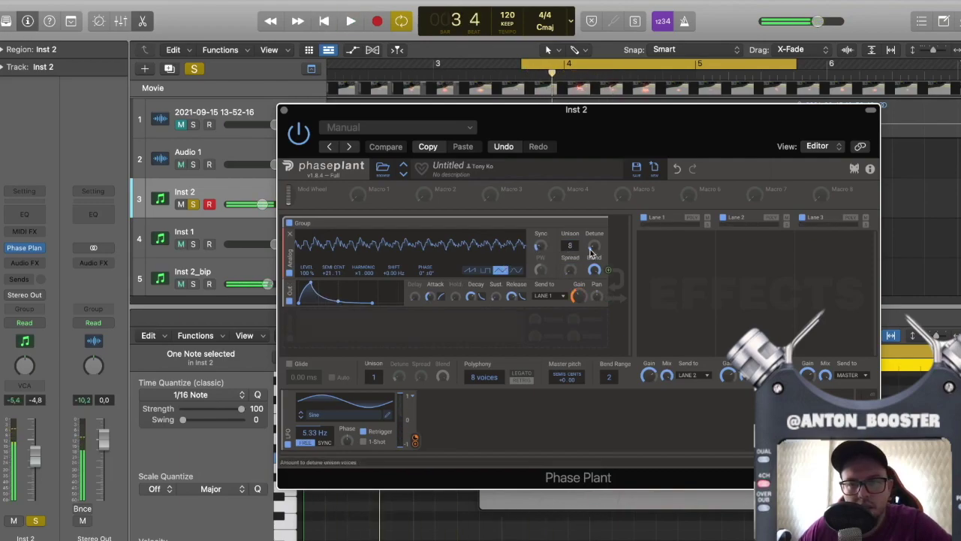
# Step: Lower the Analog oscillator's unison blend and raise its stereo spread while the loop plays
pyautogui.press('space')
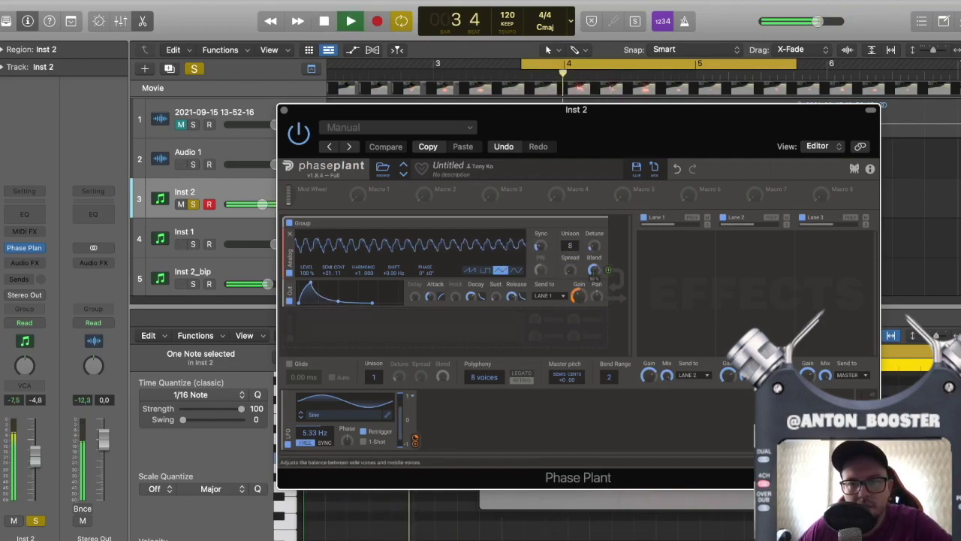
pyautogui.moveTo(571, 269); pyautogui.dragTo(571, 270)
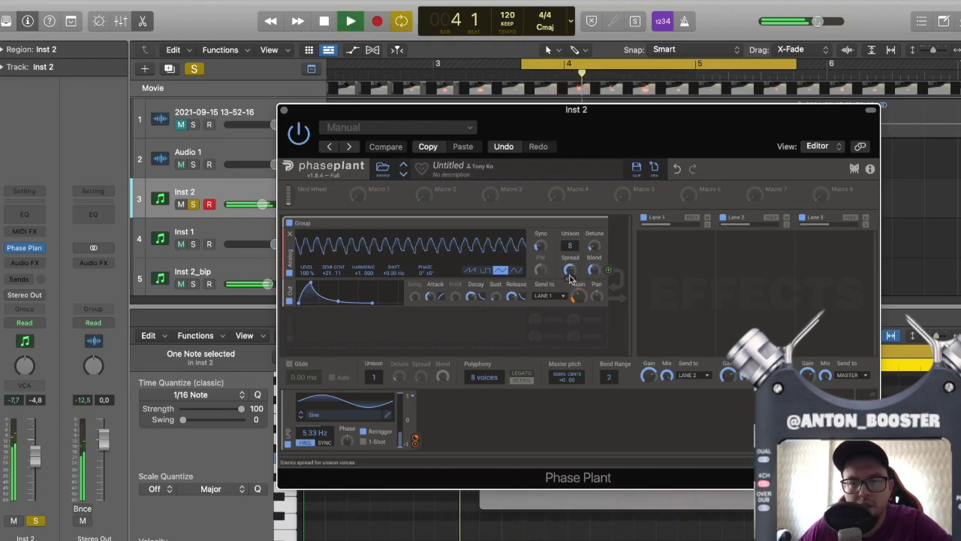
pyautogui.press('space')
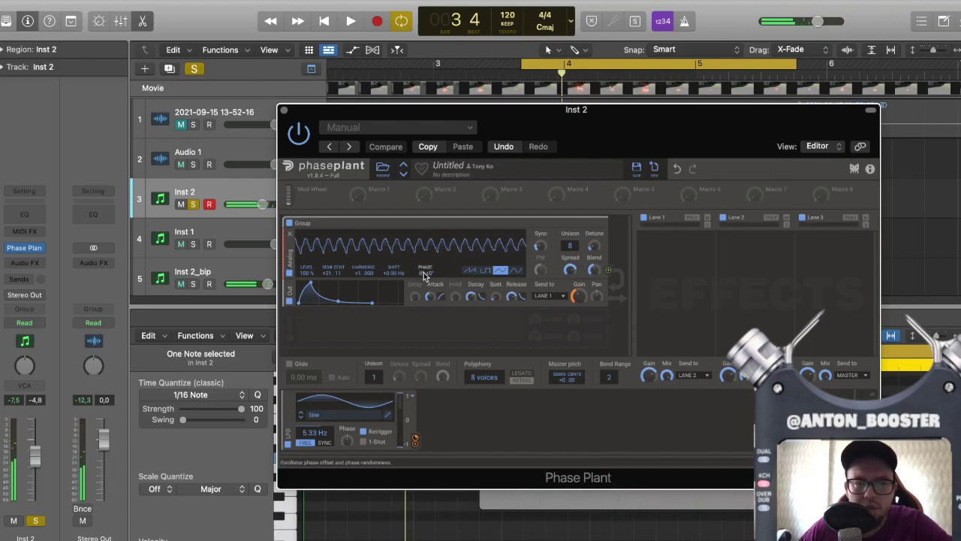
# Step: Set the Analog oscillator's phase offset to 63° and listen to the result
pyautogui.moveTo(421, 275); pyautogui.dragTo(421, 248)
pyautogui.press('space')
pyautogui.press('space')
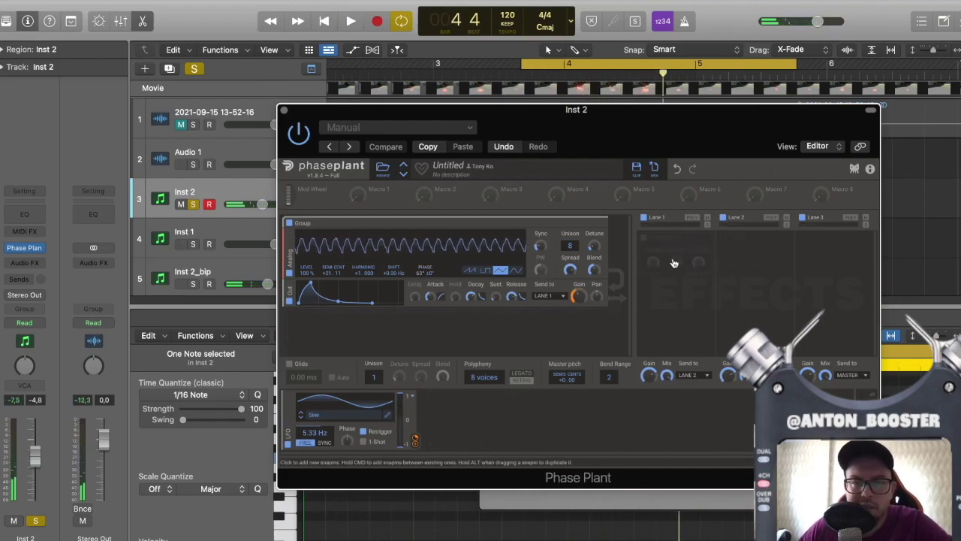
# Step: Add a Phaser effect to Lane 1 and adjust its cutoff and rate while auditioning the sound
pyautogui.click(681, 254)
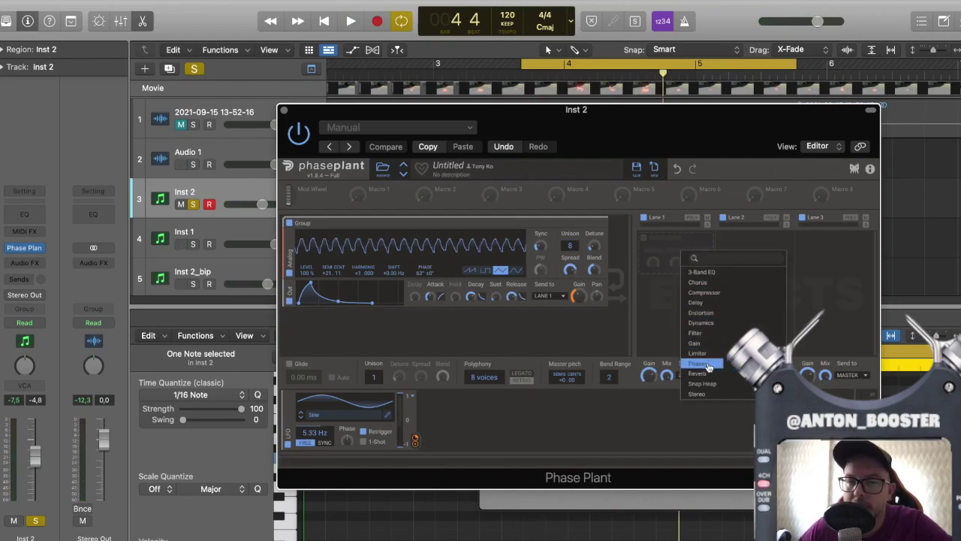
pyautogui.click(707, 366)
pyautogui.press('space')
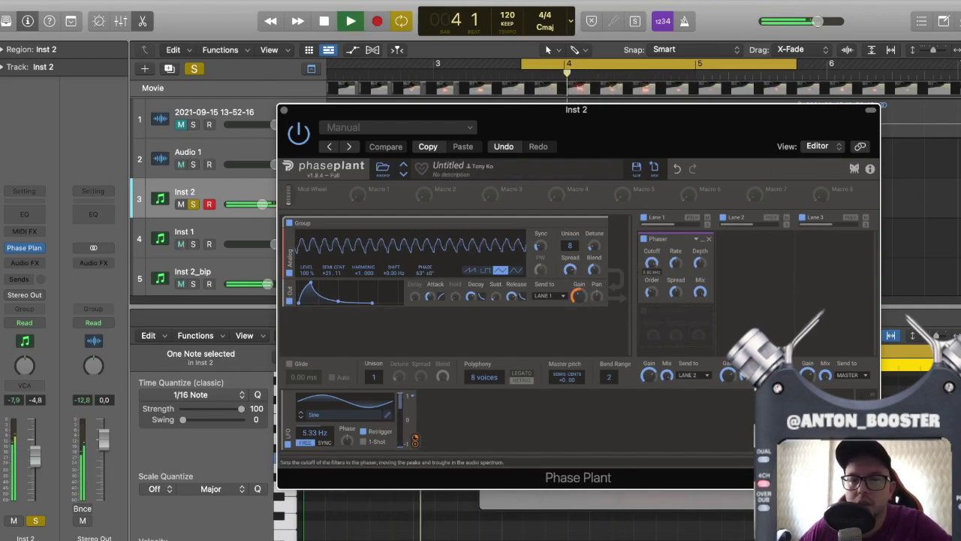
pyautogui.press('space')
pyautogui.moveTo(675, 262); pyautogui.dragTo(675, 285)
pyautogui.press('space')
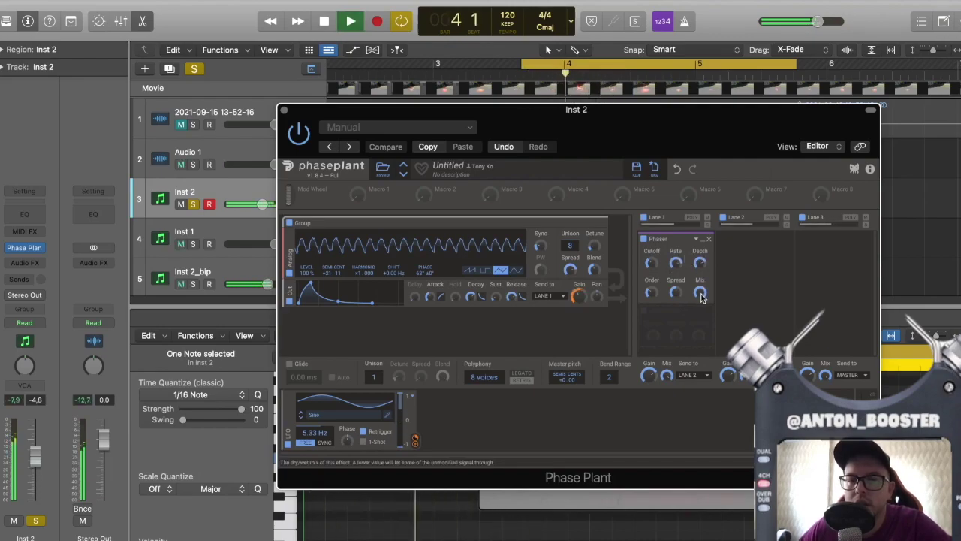
pyautogui.press('space')
# Step: Insert a Channel EQ on the Inst 2 track and roll off the highs and lows with its high-cut and low-cut filters
pyautogui.click(40, 213)
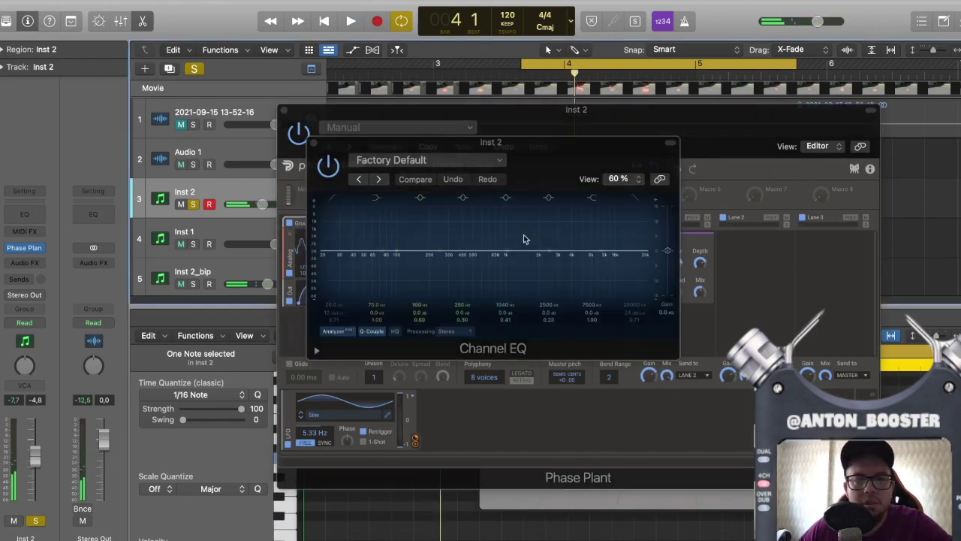
pyautogui.press('space')
pyautogui.moveTo(569, 270); pyautogui.dragTo(523, 294)
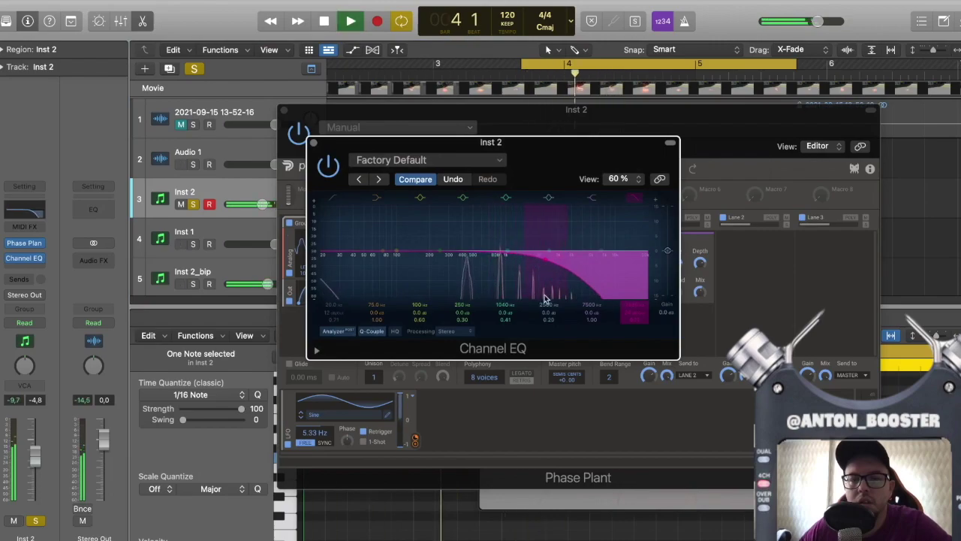
pyautogui.click(334, 198)
pyautogui.moveTo(342, 214); pyautogui.dragTo(444, 242)
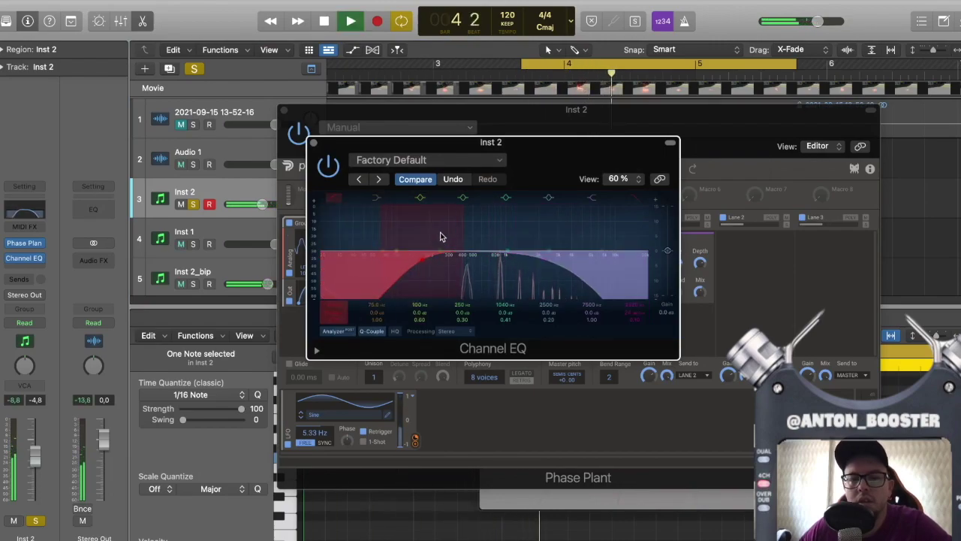
pyautogui.click(314, 142)
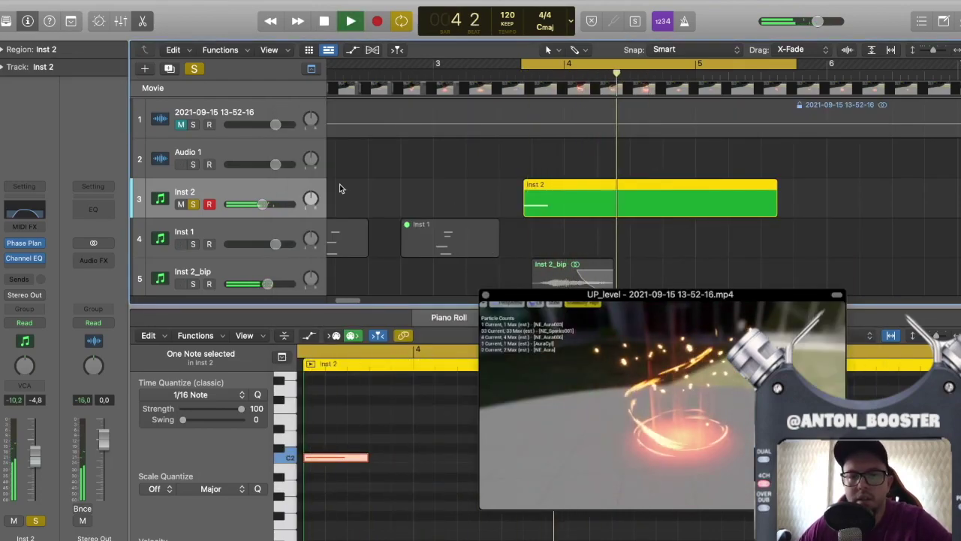
pyautogui.press('space')
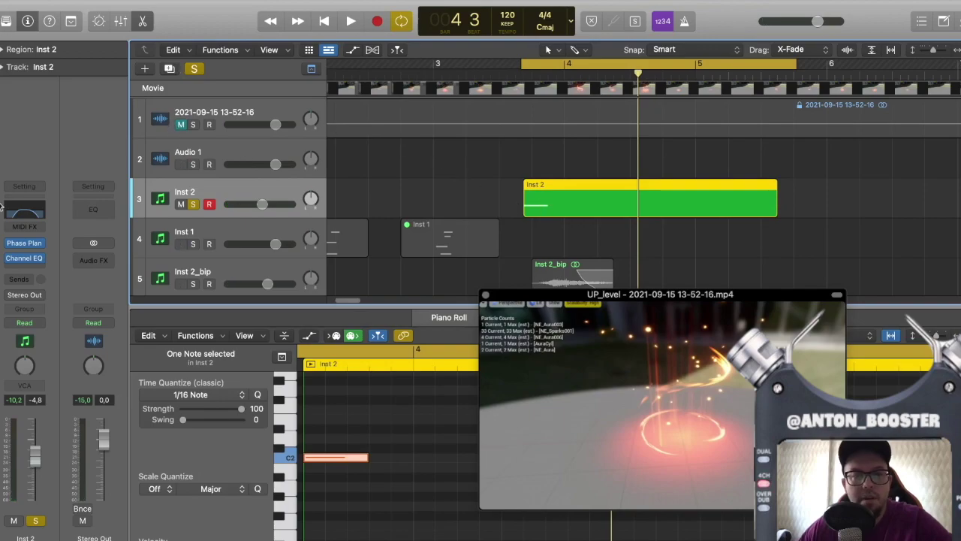
pyautogui.click(25, 242)
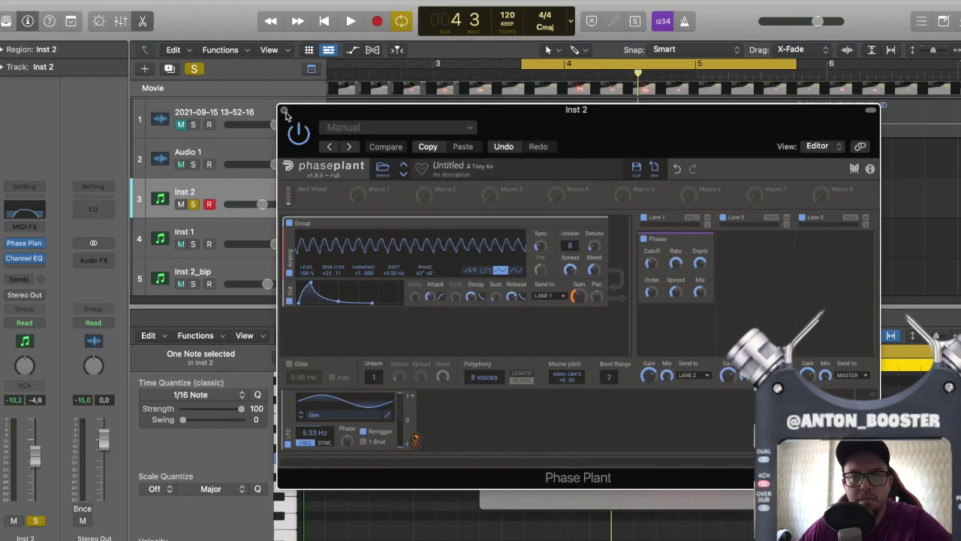
pyautogui.click(286, 112)
# Step: Shift the Inst 2_bip and Melodic regions earlier together, solo their tracks, and play them with Inst 2 without looping
pyautogui.scroll(-4, 579, 222)
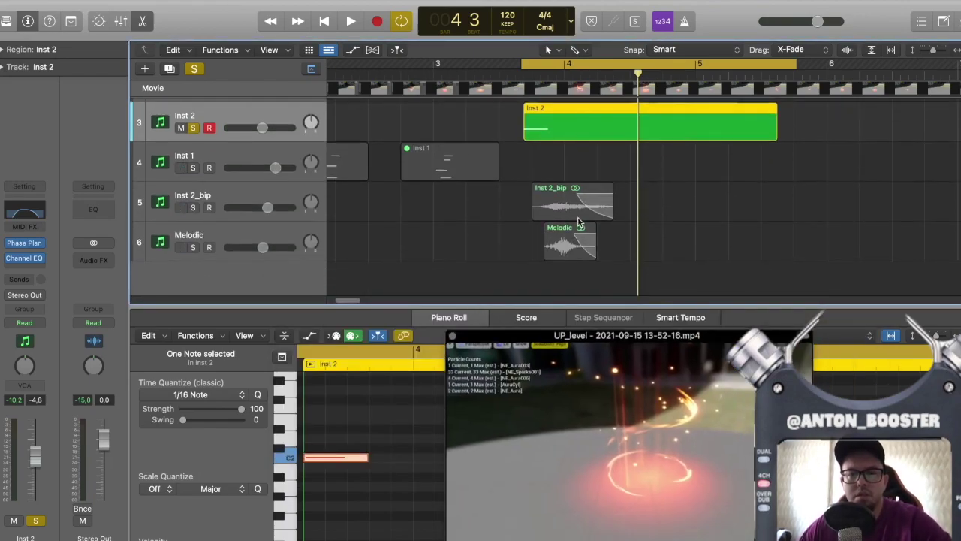
pyautogui.moveTo(568, 127)
pyautogui.mouseDown()
pyautogui.moveTo(615, 126)
pyautogui.moveTo(556, 128)
pyautogui.moveTo(570, 128)
pyautogui.mouseUp()
pyautogui.click(592, 230)
pyautogui.keyDown('shift'); pyautogui.click(569, 208); pyautogui.keyUp('shift')
pyautogui.moveTo(569, 208); pyautogui.dragTo(553, 209)
pyautogui.click(193, 247)
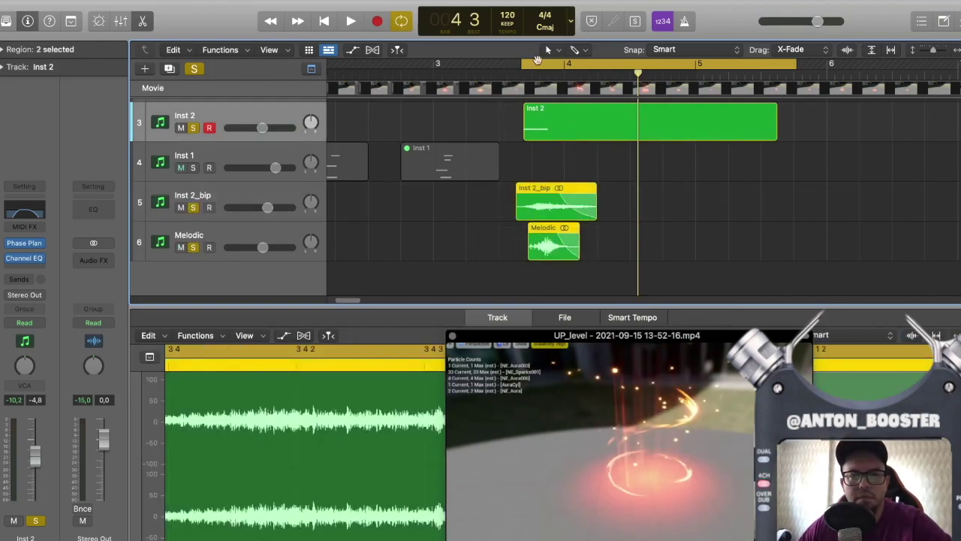
pyautogui.click(516, 72)
pyautogui.press('space')
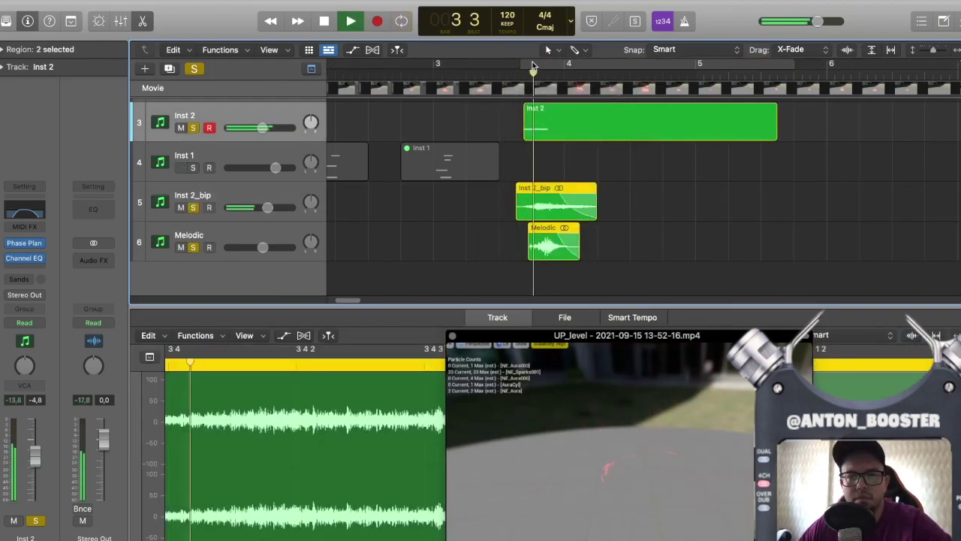
pyautogui.press('space')
# Step: Shift the Inst 2 region slightly before bar 4 so it starts after the Melodic region begins, and play the layers
pyautogui.moveTo(561, 122); pyautogui.dragTo(584, 121)
pyautogui.moveTo(525, 77)
pyautogui.mouseDown()
pyautogui.moveTo(580, 78)
pyautogui.moveTo(443, 76)
pyautogui.moveTo(541, 75)
pyautogui.mouseUp()
pyautogui.press('space')
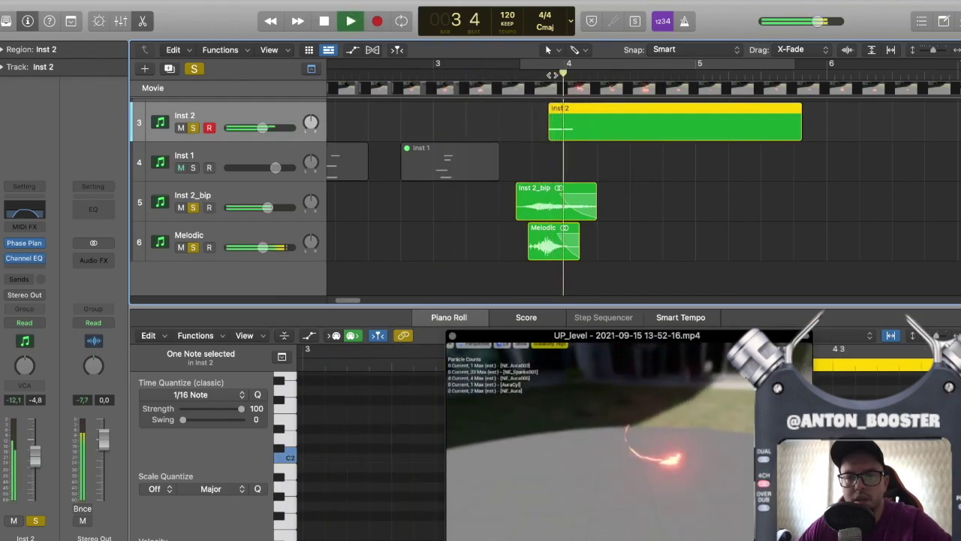
pyautogui.press('space')
# Step: Move the Inst 2, Inst 2_bip and Melodic regions later along the timeline and check them against the movie
pyautogui.moveTo(589, 129); pyautogui.dragTo(660, 129)
pyautogui.moveTo(549, 197); pyautogui.dragTo(574, 199)
pyautogui.moveTo(574, 241); pyautogui.dragTo(616, 241)
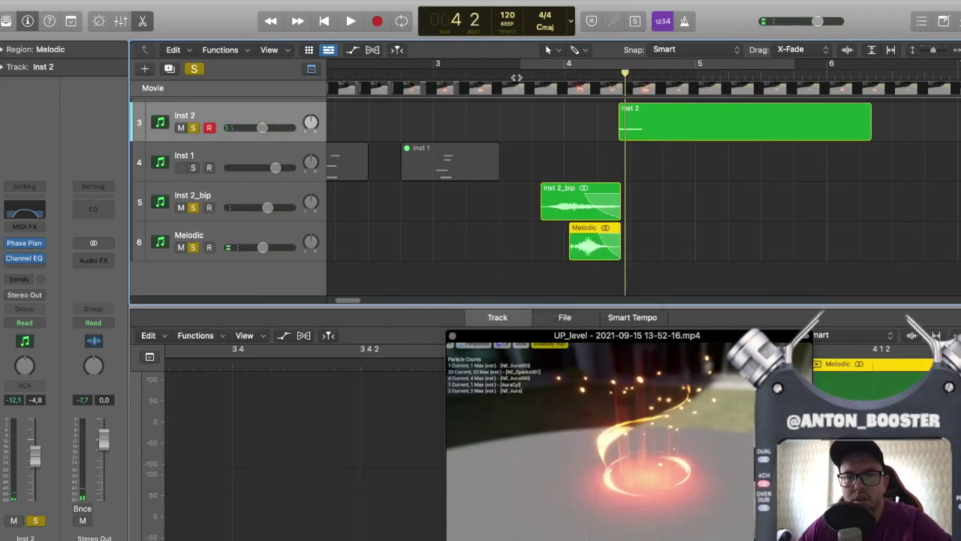
pyautogui.click(514, 75)
pyautogui.press('space')
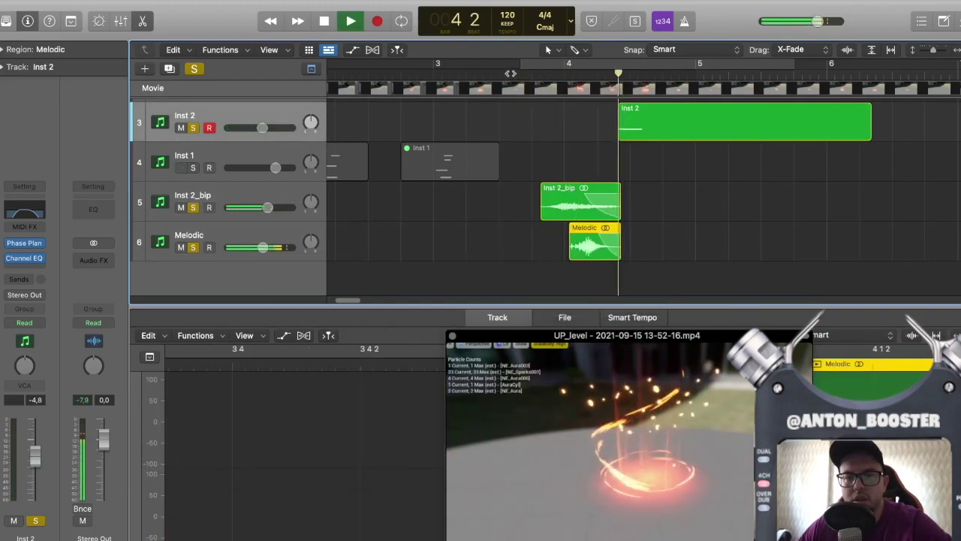
pyautogui.press('space')
# Step: Move the Inst 2 region back to just after bar 4, overlapping the other two layers, and play the result
pyautogui.click(621, 133)
pyautogui.moveTo(621, 133); pyautogui.dragTo(579, 133)
pyautogui.click(515, 76)
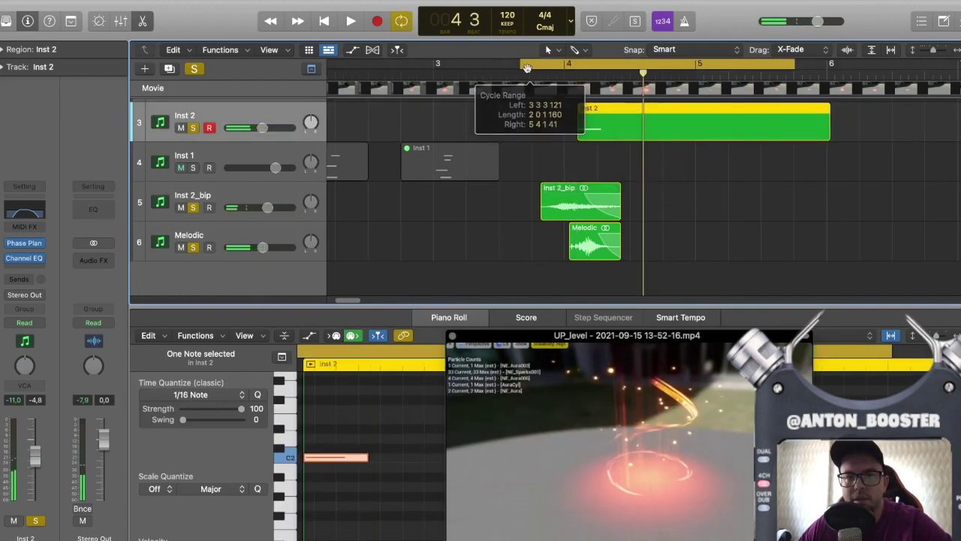
pyautogui.press('space')
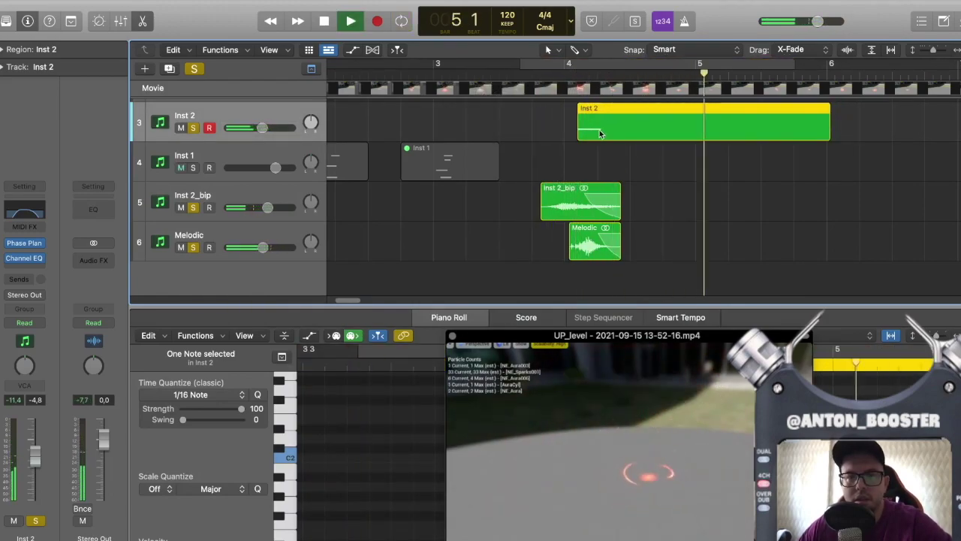
pyautogui.press('super+Right')
pyautogui.press('space')
# Step: Nudge the Inst 2 region earlier to align its start with the Melodic region and audition all three layers
pyautogui.click(587, 164)
pyautogui.moveTo(548, 127); pyautogui.dragTo(537, 127)
pyautogui.press('space')
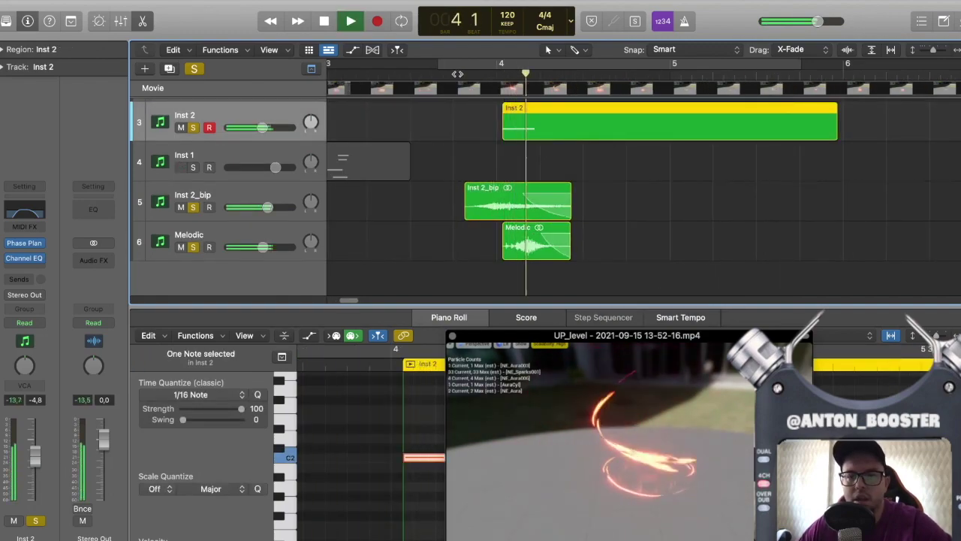
pyautogui.press('space')
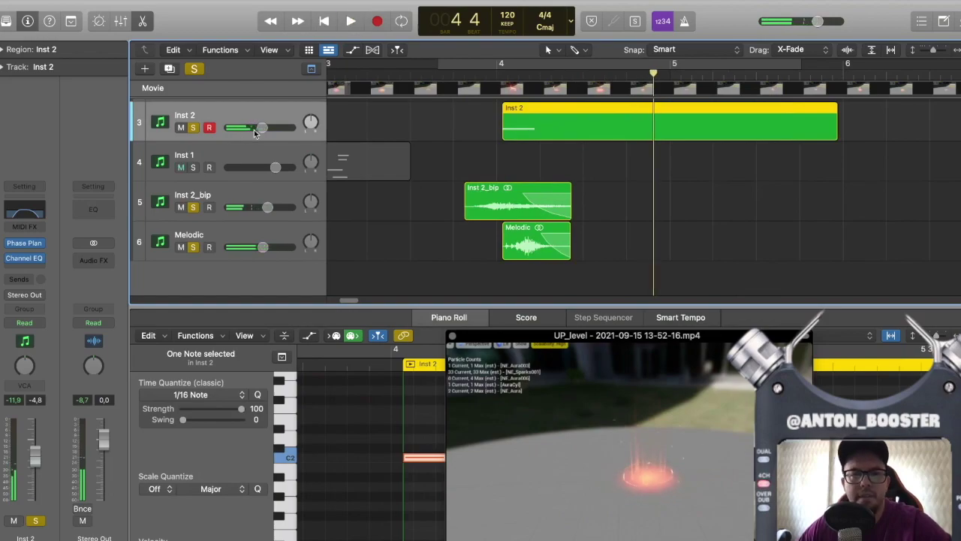
# Step: Lower the Inst 2 track volume to -13.4 dB, audition the layers, and return the playhead to just before bar 4
pyautogui.moveTo(252, 128); pyautogui.dragTo(227, 128)
pyautogui.press('space')
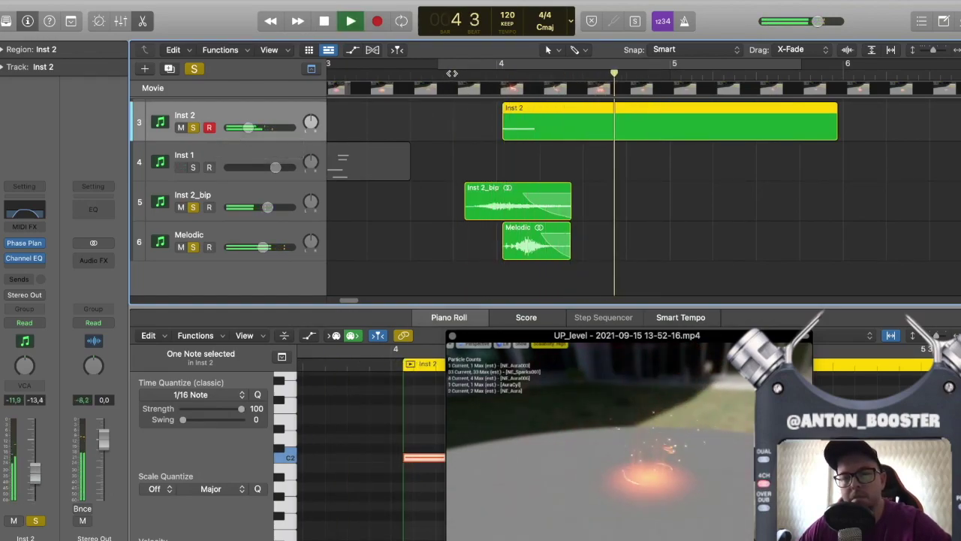
pyautogui.press('space')
pyautogui.click(452, 70)
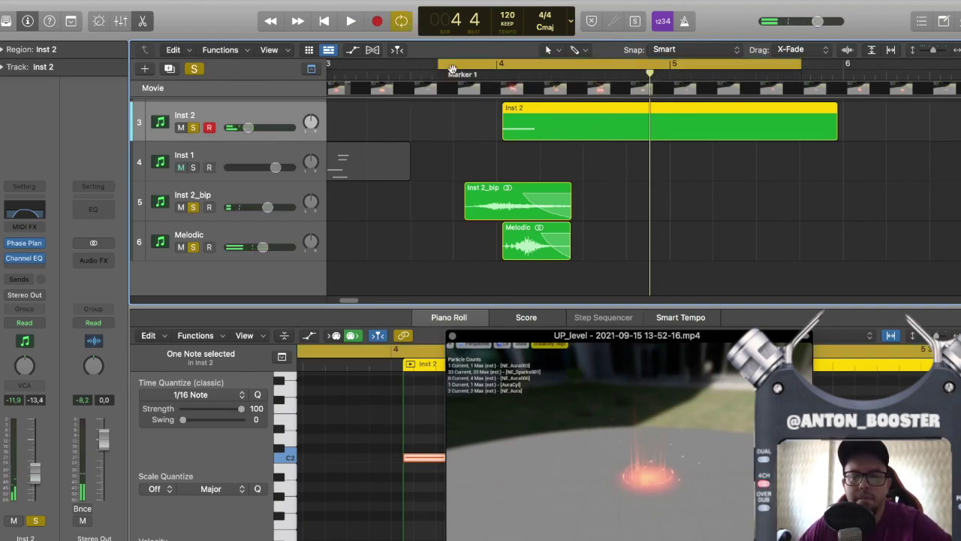
pyautogui.click(456, 66)
pyautogui.click(454, 75)
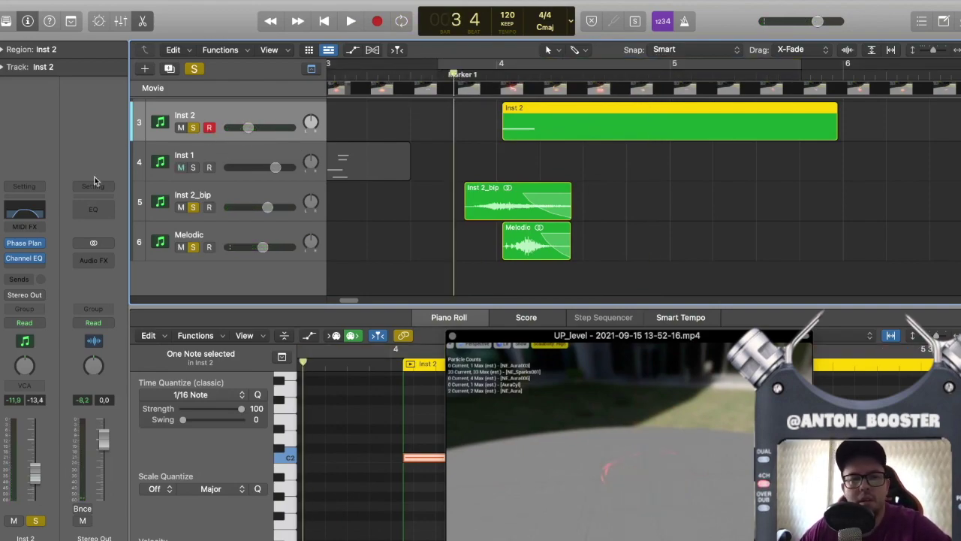
# Step: Set the Inst 2 track volume to -5.0 dB, add a Reverb after the Phaser in Phase Plant's Lane 1, and audition it
pyautogui.moveTo(248, 128); pyautogui.dragTo(262, 128)
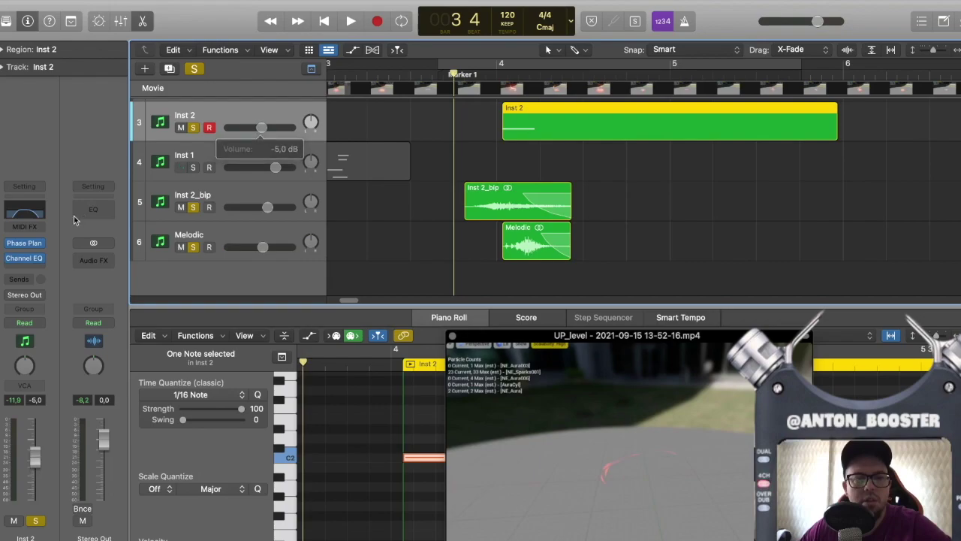
pyautogui.click(26, 243)
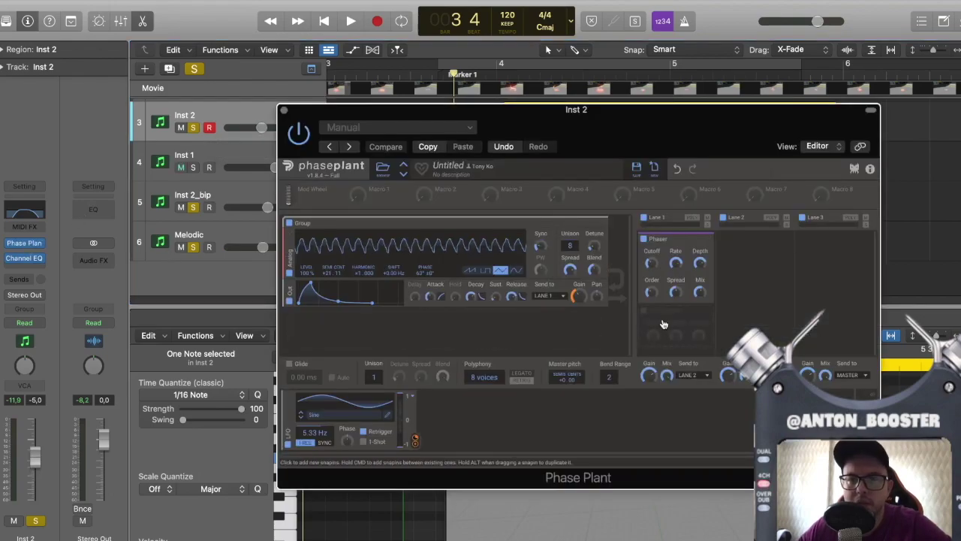
pyautogui.click(666, 324)
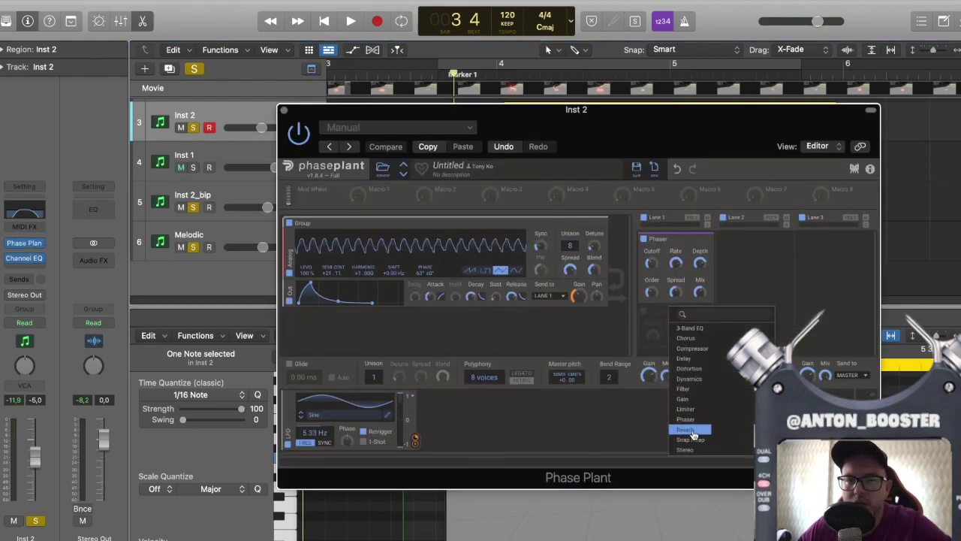
pyautogui.click(691, 433)
pyautogui.press('space')
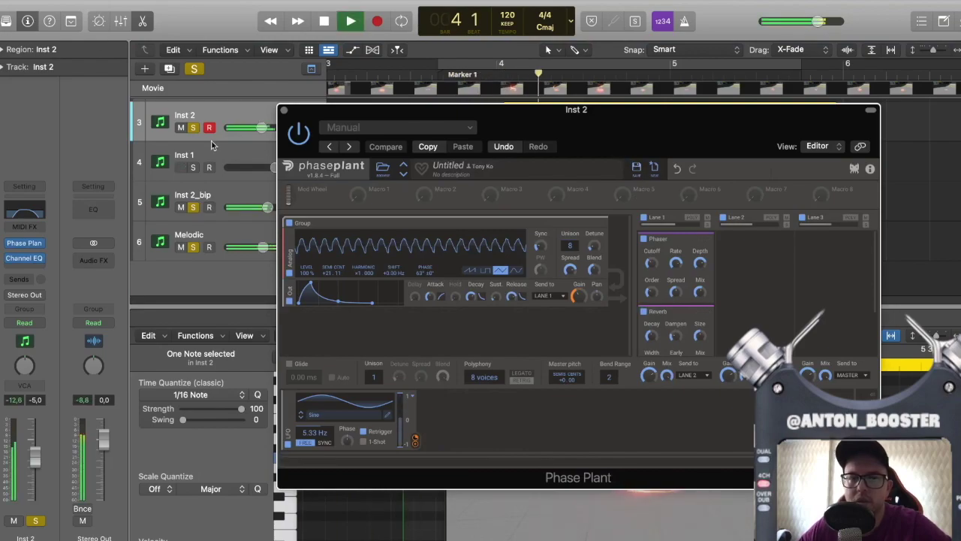
pyautogui.press('space')
# Step: Solo only the Inst 2 track and play it with cycle mode enabled around bars 4 and 5
pyautogui.keyDown('alt'); pyautogui.click(191, 131); pyautogui.keyUp('alt')
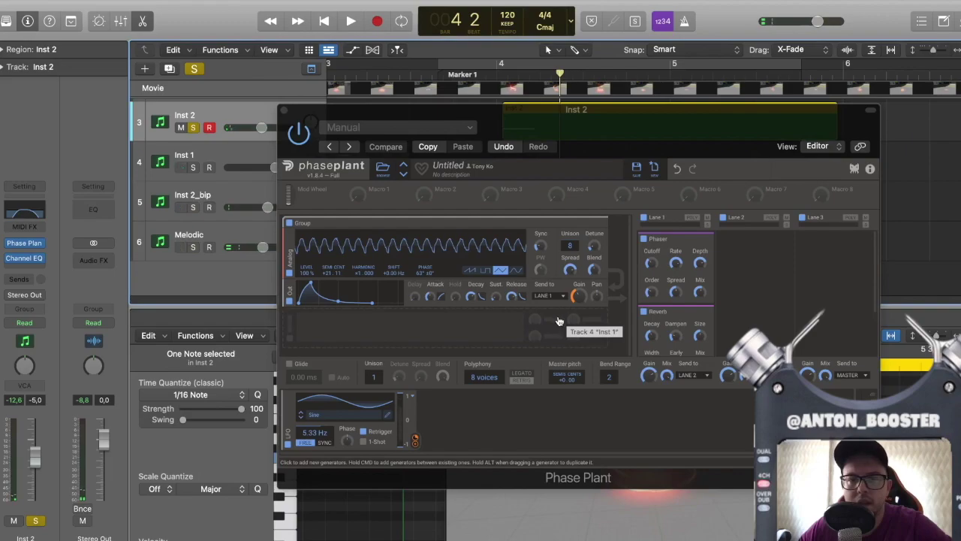
pyautogui.press('space')
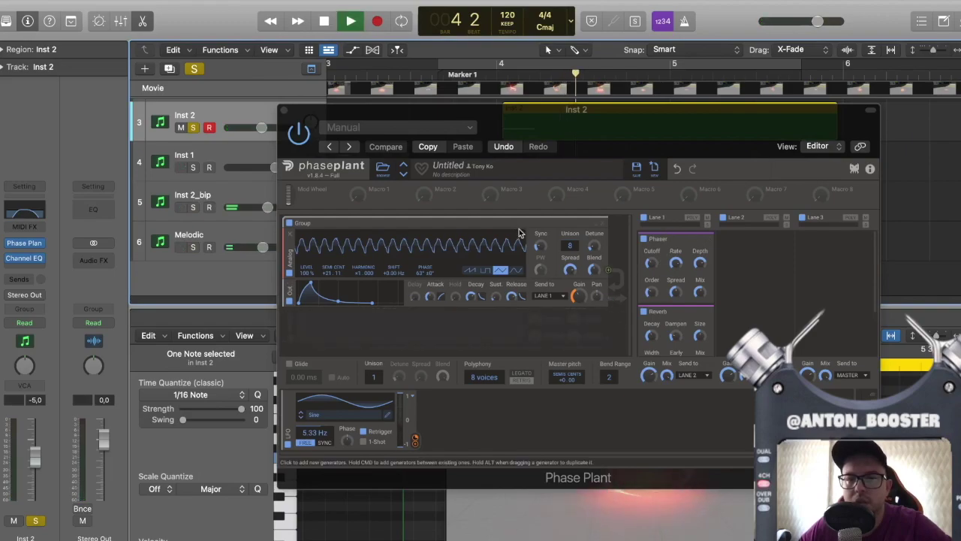
pyautogui.click(481, 64)
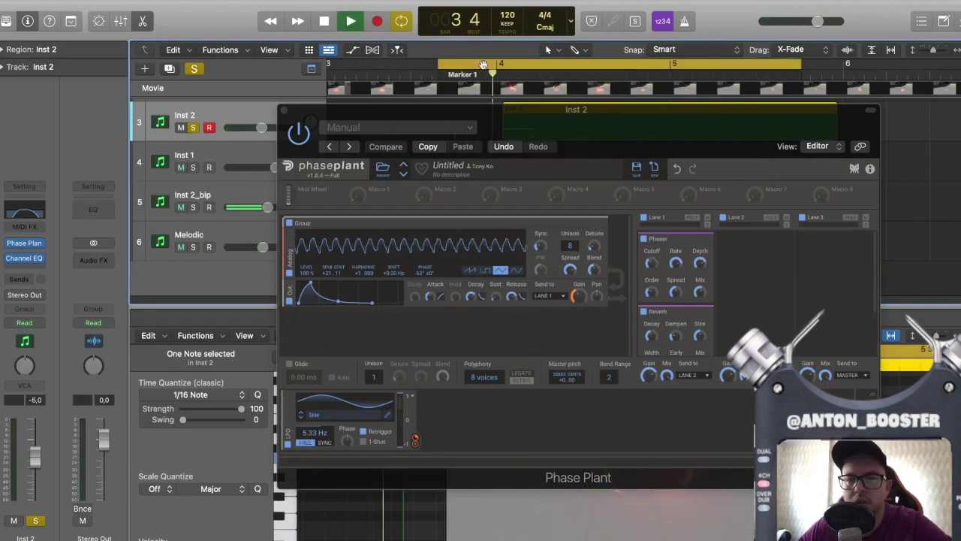
pyautogui.press('space')
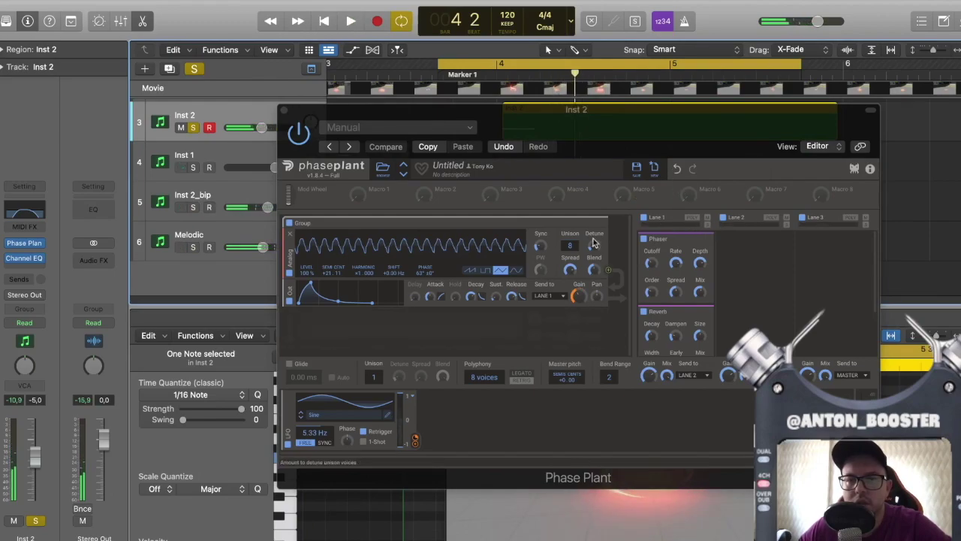
# Step: Add a second Output module below the existing one in the Phase Plant generator group and play the loop
pyautogui.click(518, 317)
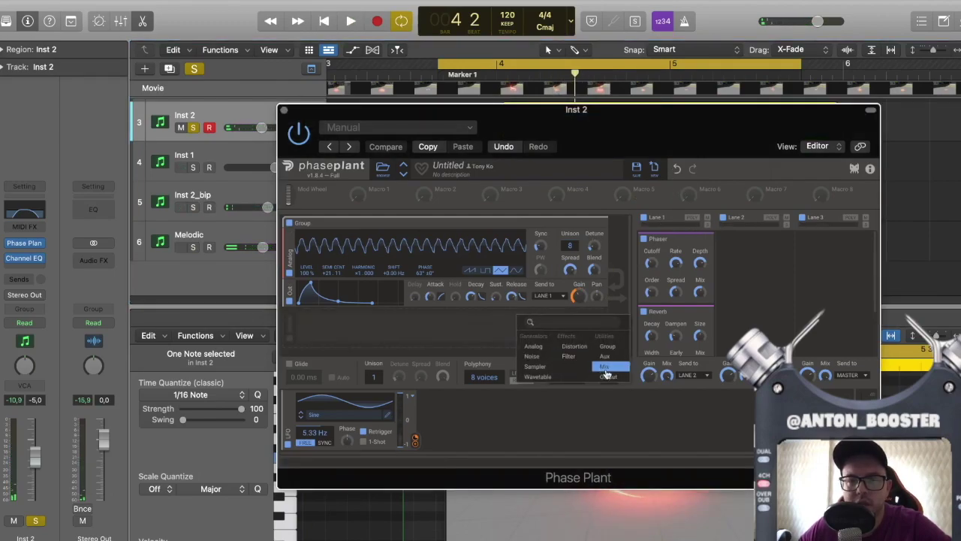
pyautogui.click(608, 378)
pyautogui.press('space')
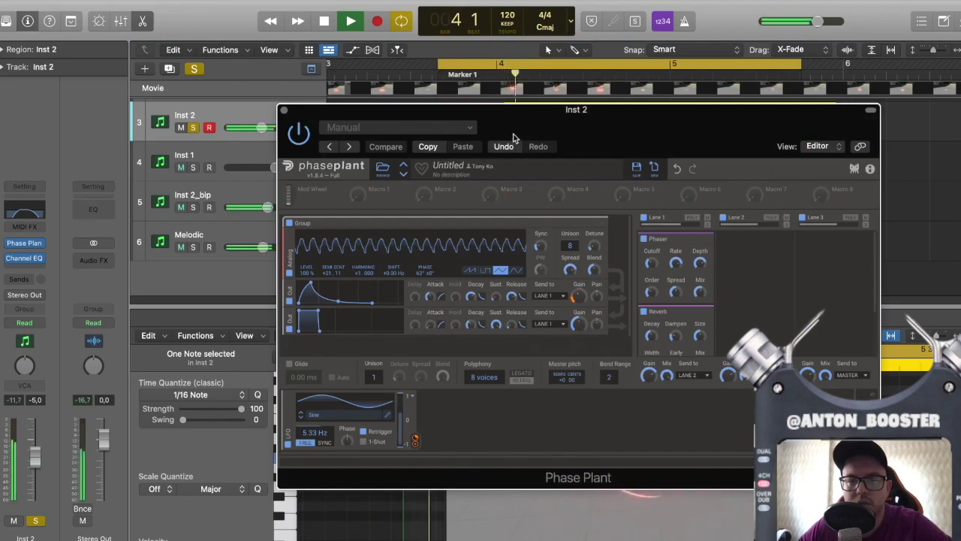
# Step: Raise the mix of the Lane 1 Reverb while the loop plays, keeping the effect movie in view
pyautogui.moveTo(529, 112); pyautogui.dragTo(530, 172)
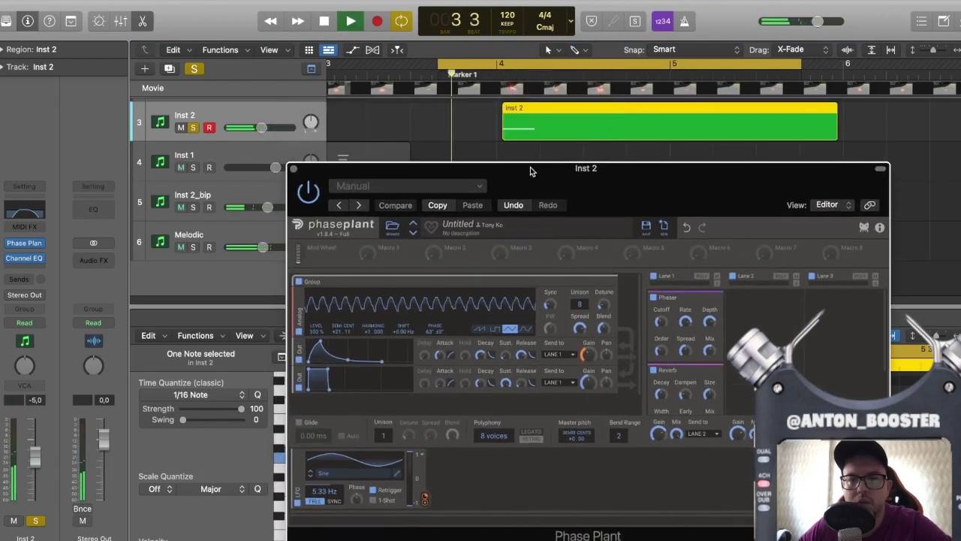
pyautogui.moveTo(691, 202); pyautogui.dragTo(588, 75)
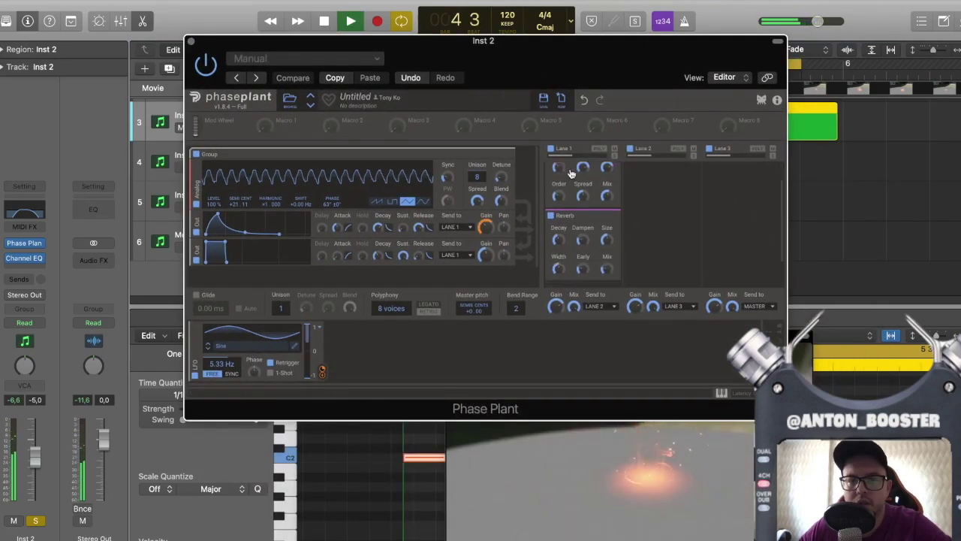
pyautogui.scroll(-3, 572, 224)
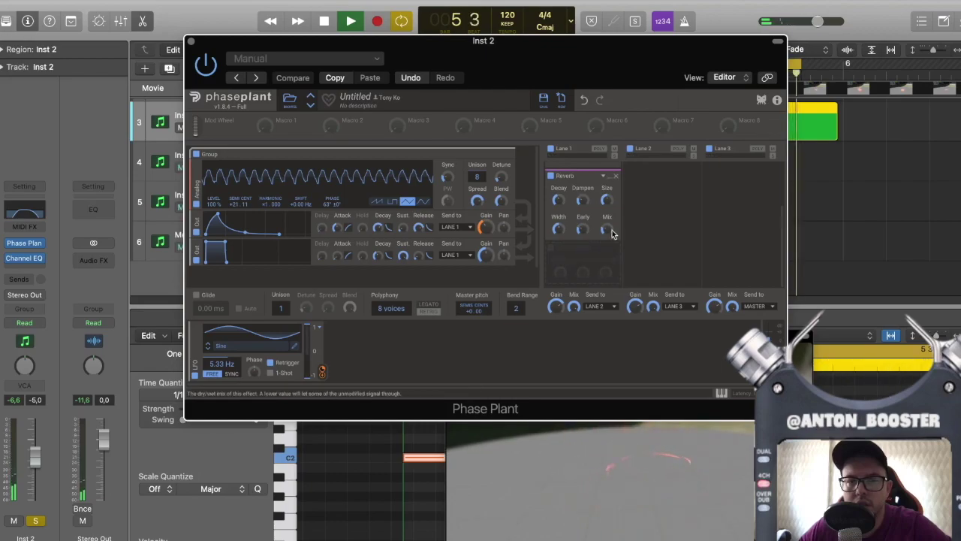
pyautogui.moveTo(608, 232); pyautogui.dragTo(608, 181)
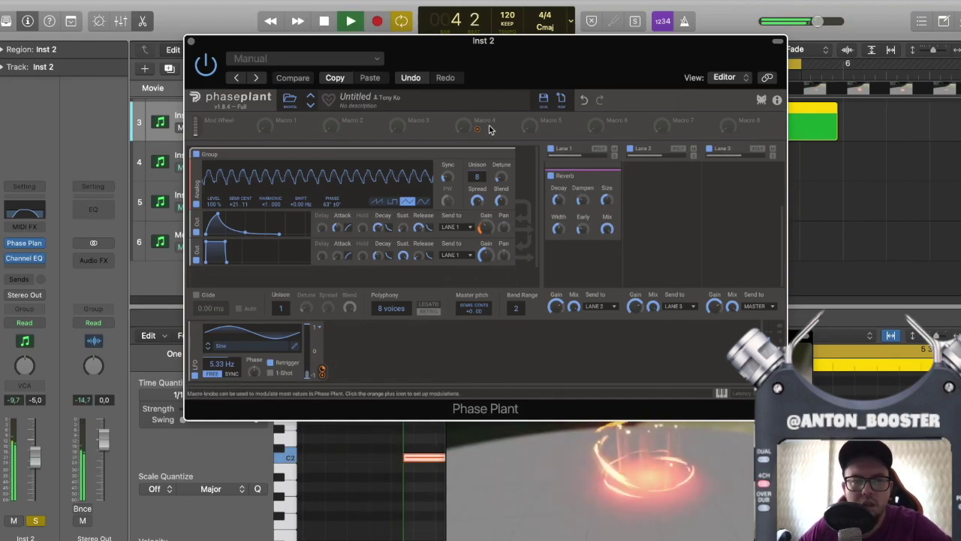
pyautogui.moveTo(510, 69); pyautogui.dragTo(598, 80)
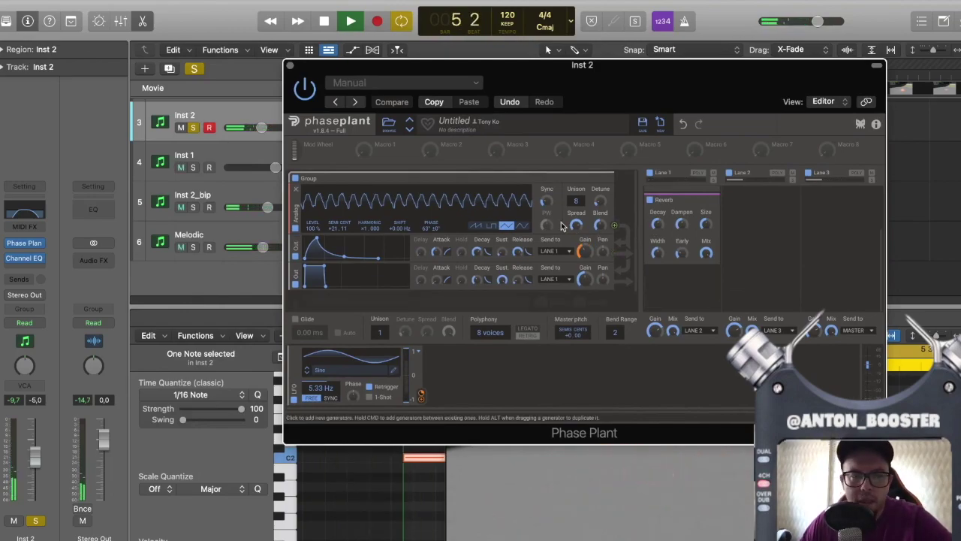
pyautogui.press('space')
# Step: Add a Noise generator below the two Output modules and audition the sound
pyautogui.scroll(-1, 368, 283)
pyautogui.click(372, 278)
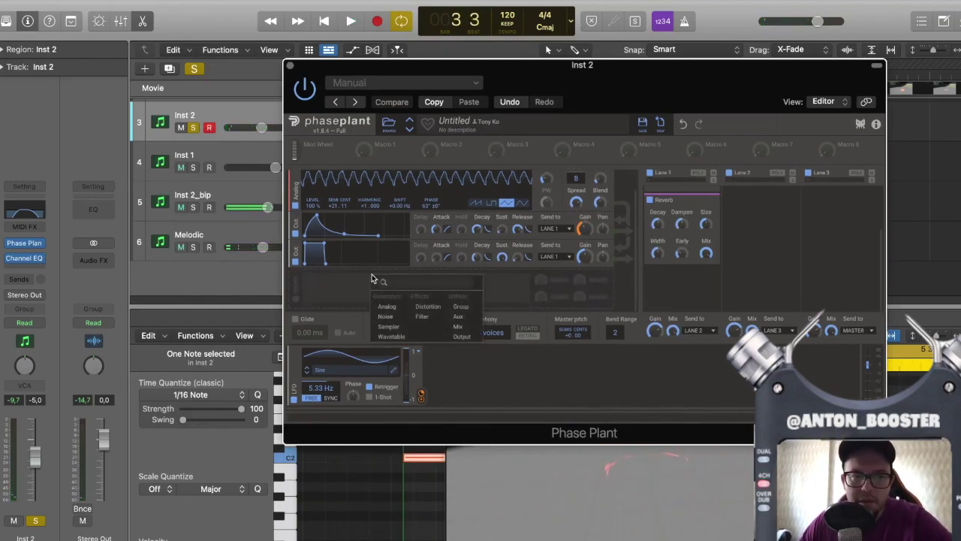
pyautogui.click(385, 316)
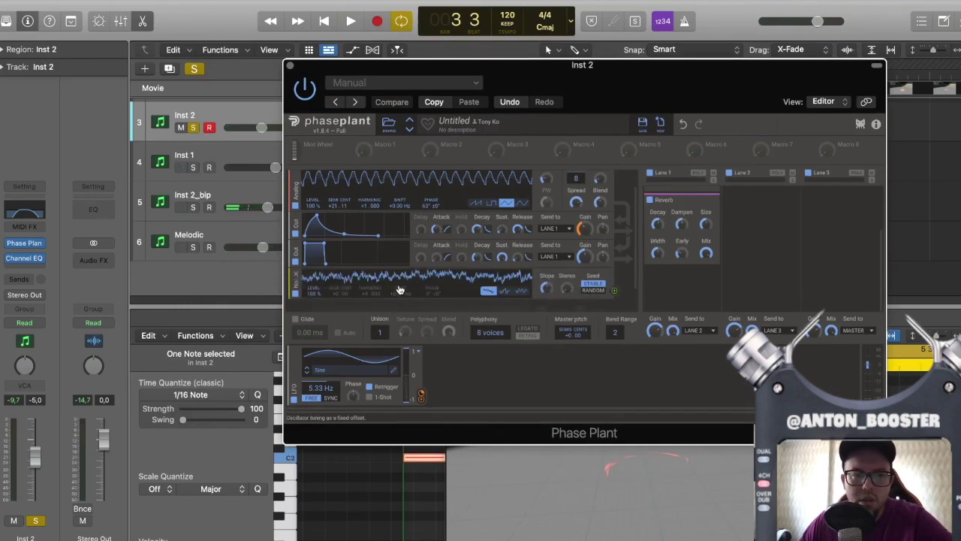
pyautogui.scroll(-1, 556, 259)
pyautogui.press('space')
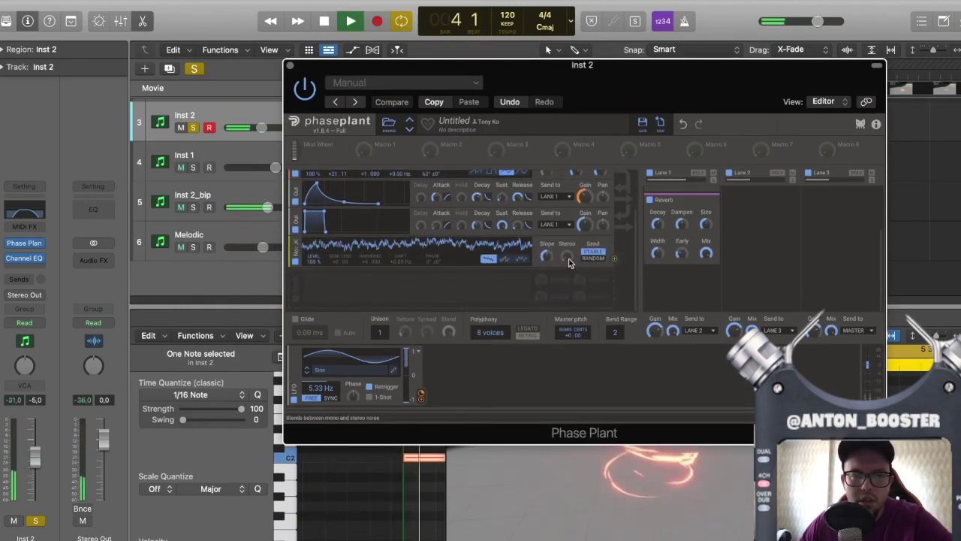
pyautogui.press('space')
# Step: Add an Output module under the Noise generator and shape its envelope with a soft attack, decay and release during playback
pyautogui.click(517, 281)
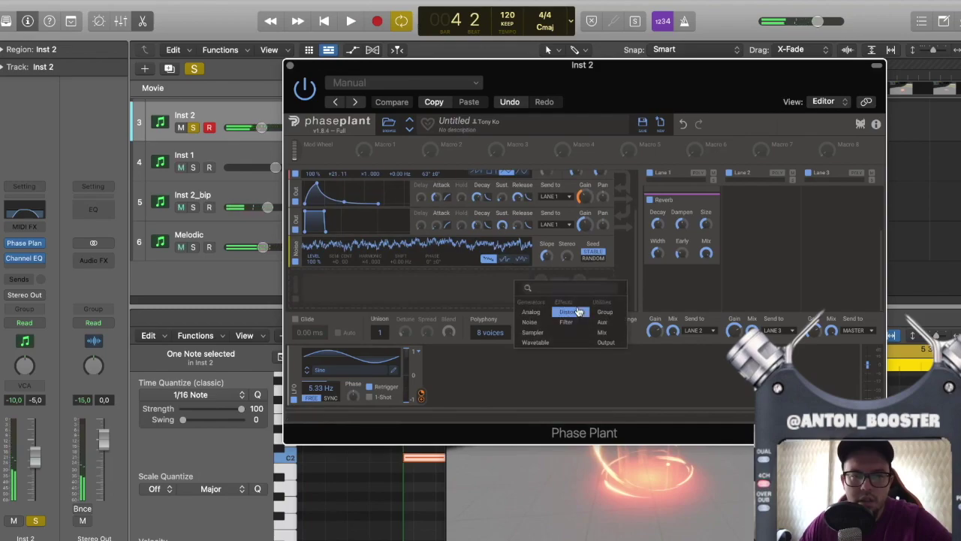
pyautogui.click(615, 346)
pyautogui.press('space')
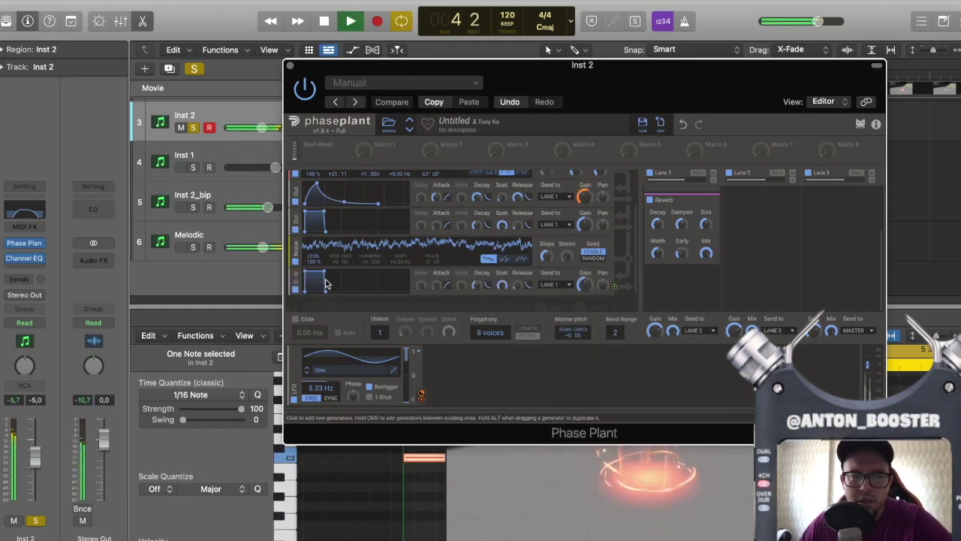
pyautogui.press('space')
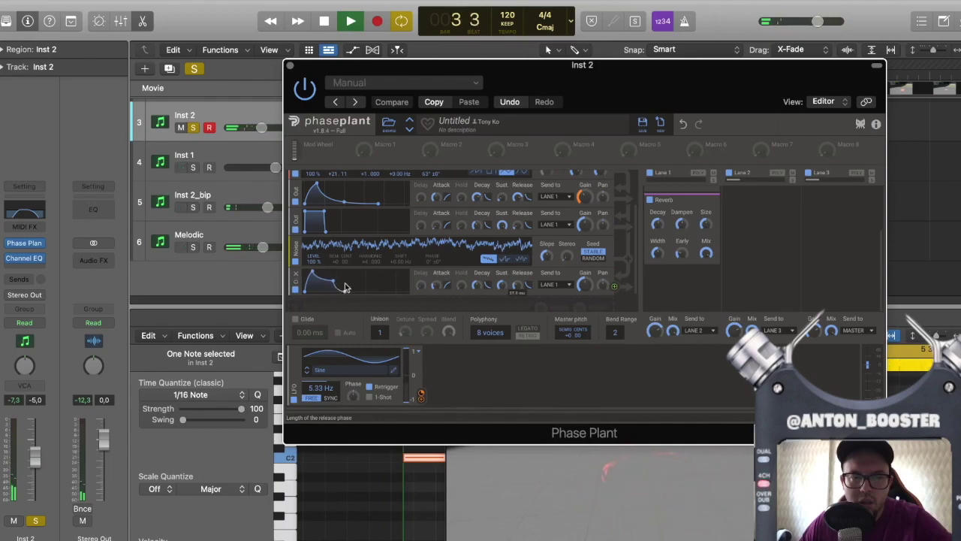
# Step: Turn down the gain of the second Output module, check the patch in the loop, and close the Phase Plant window
pyautogui.scroll(3, 580, 214)
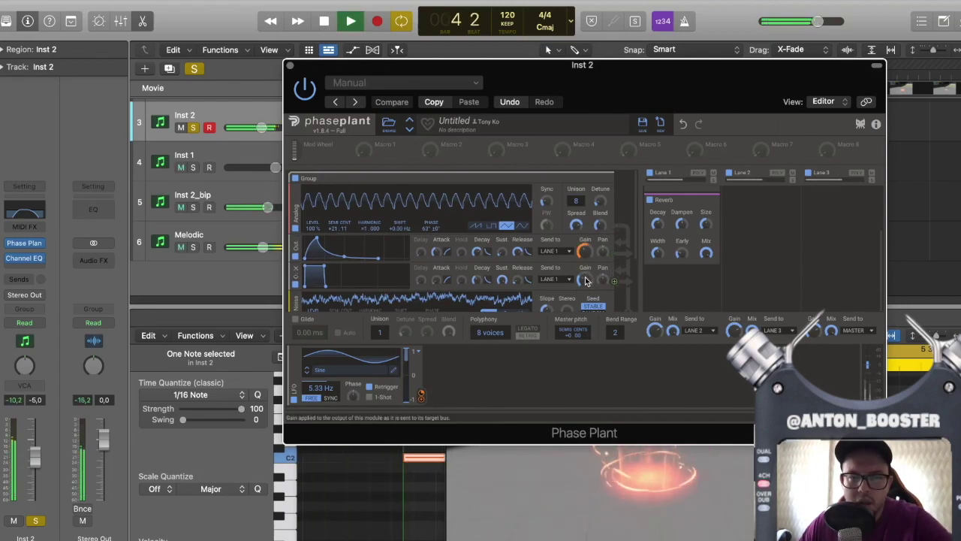
pyautogui.press('space')
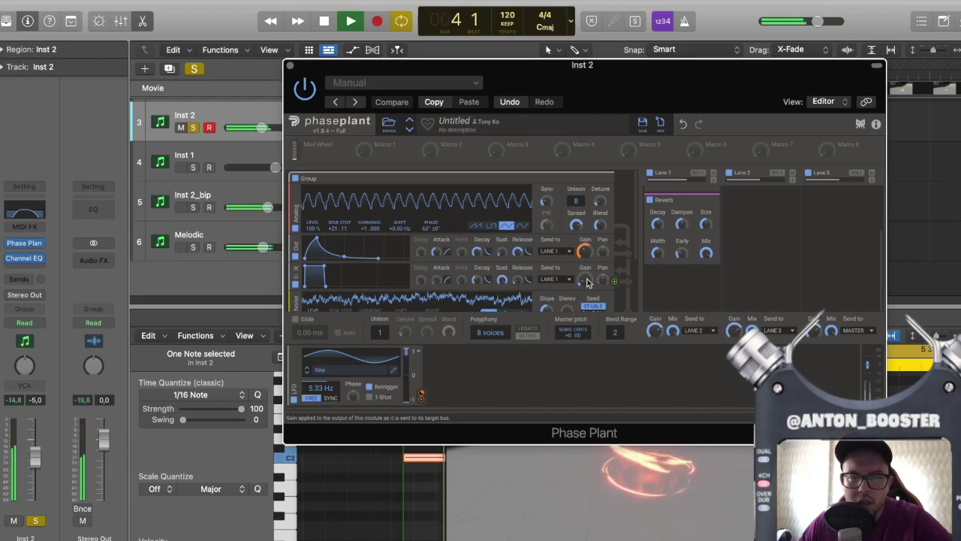
pyautogui.scroll(-3, 586, 283)
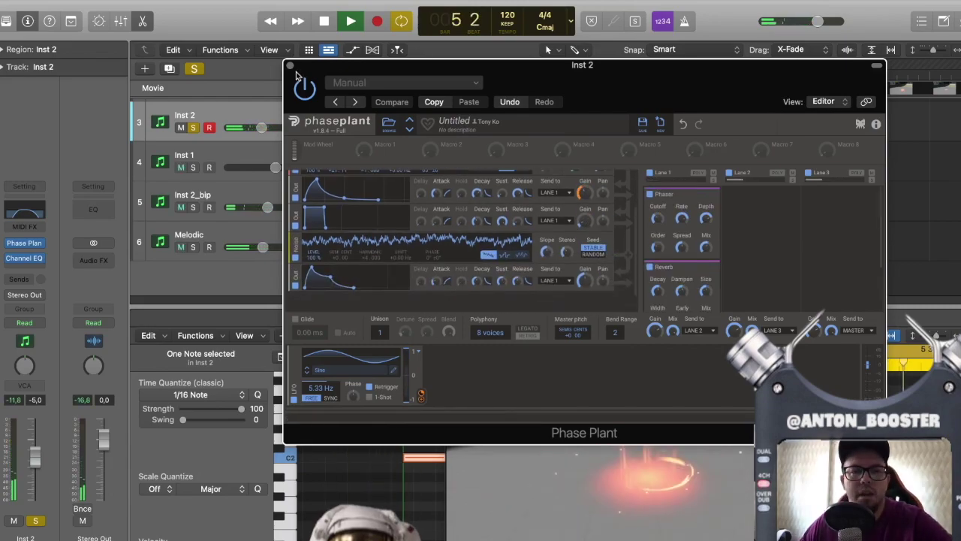
pyautogui.press('space')
pyautogui.click(290, 65)
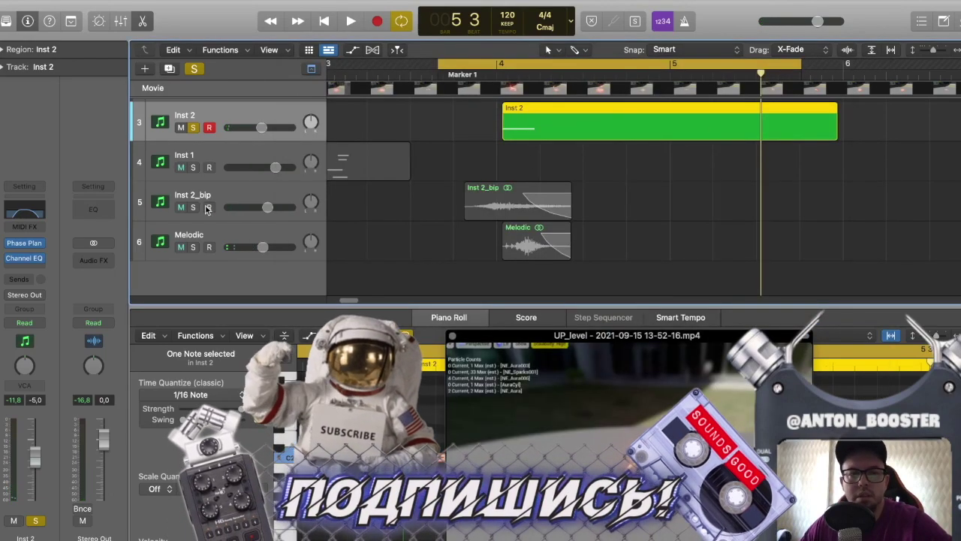
# Step: Solo the Inst 2_bip and Melodic tracks together with Inst 2 and play all three layers against the movie
pyautogui.click(206, 201)
pyautogui.moveTo(195, 207); pyautogui.dragTo(196, 247)
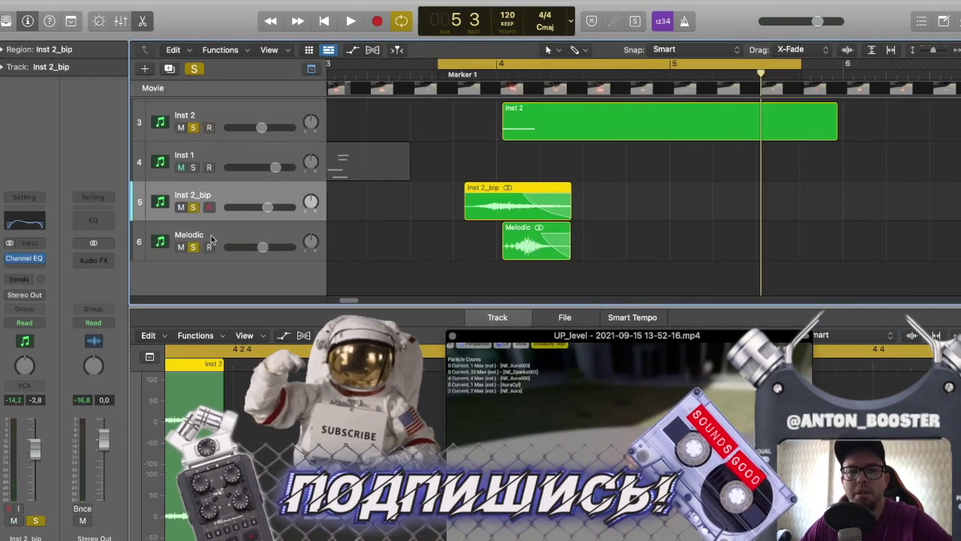
pyautogui.press('space')
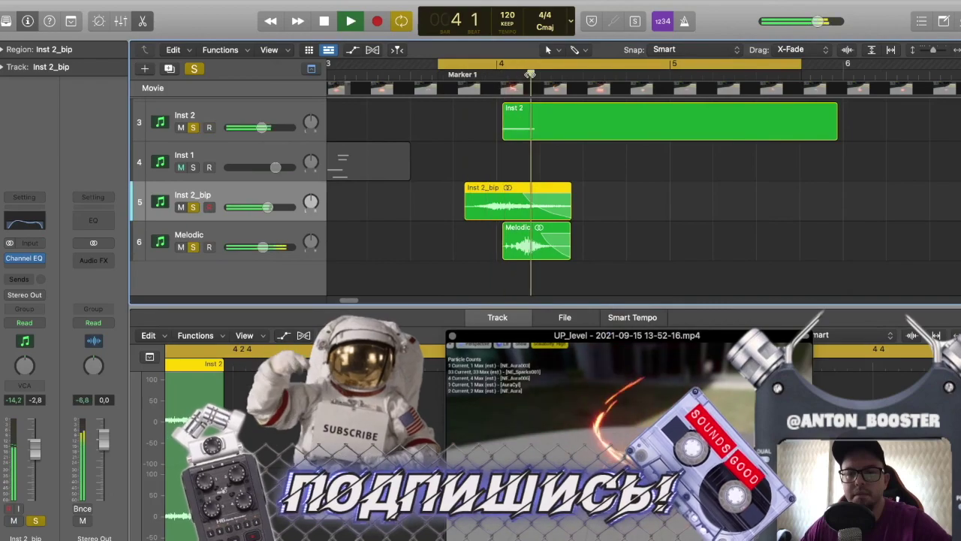
pyautogui.press('space')
pyautogui.press('space')
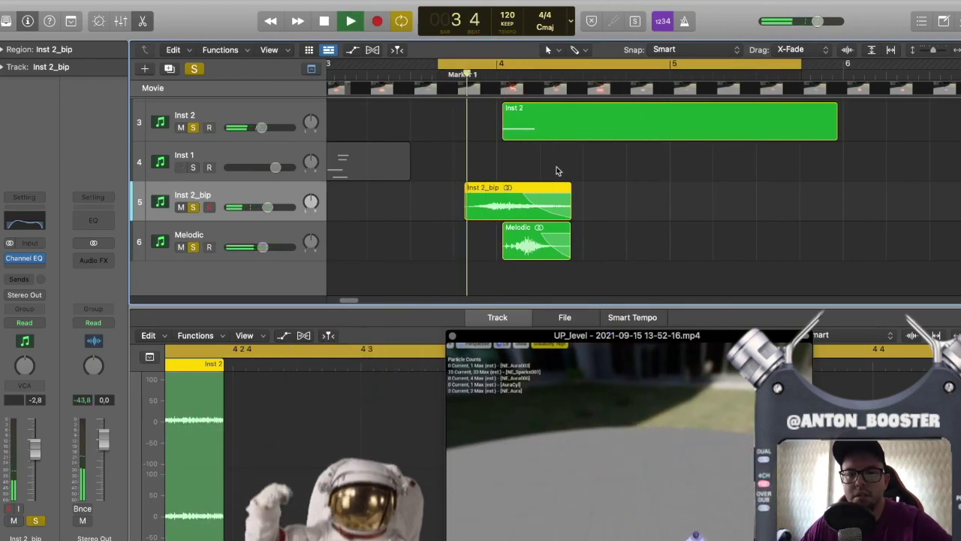
pyautogui.press('space')
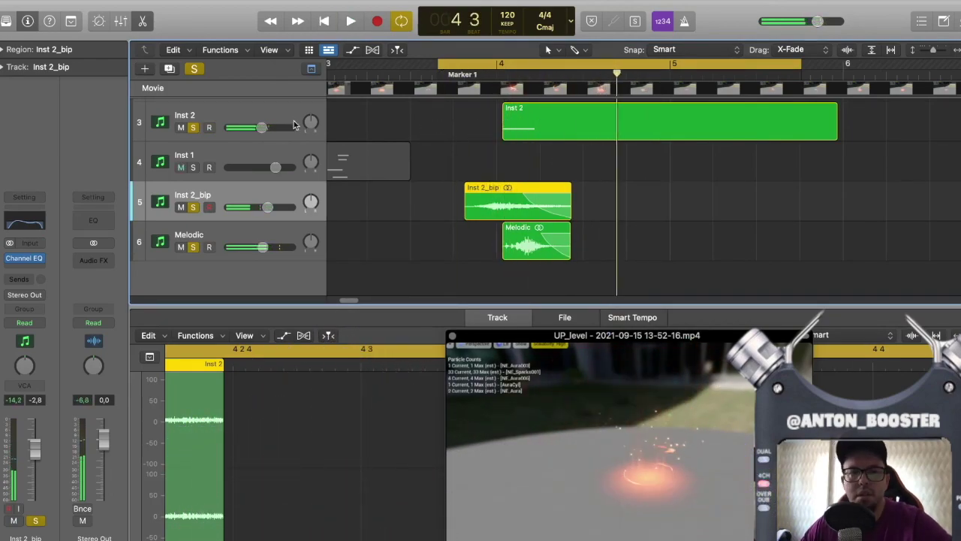
# Step: Switch the Analog oscillator of Inst 2 in Phase Plant to a saw wave, audition it with the layers, and close the plugin
pyautogui.click(274, 116)
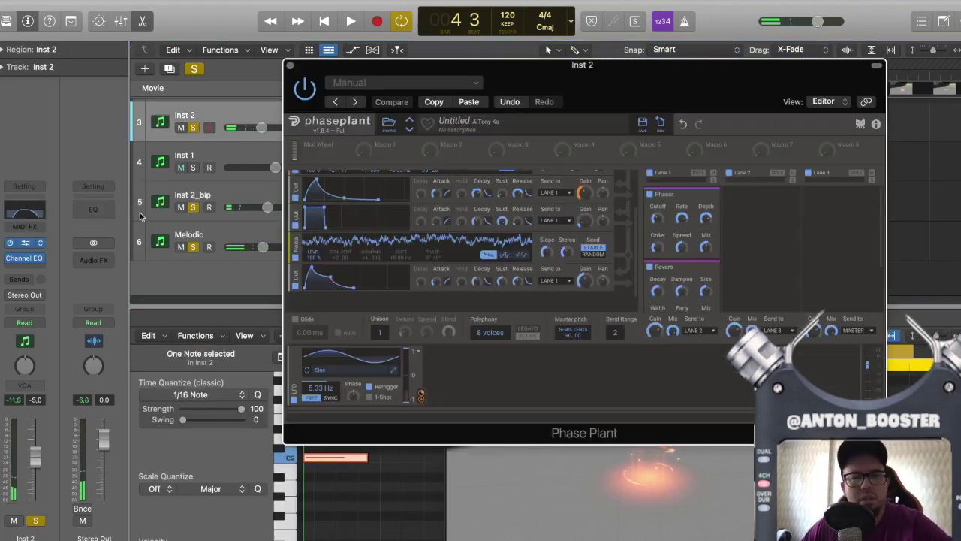
pyautogui.scroll(3, 505, 235)
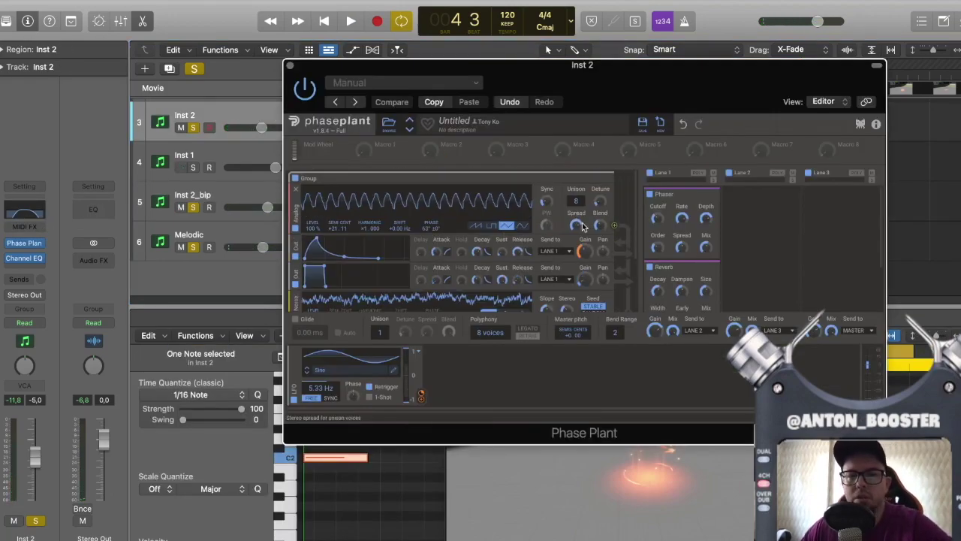
pyautogui.click(476, 227)
pyautogui.moveTo(590, 67)
pyautogui.mouseDown()
pyautogui.moveTo(588, 172)
pyautogui.moveTo(570, 51)
pyautogui.moveTo(601, 70)
pyautogui.mouseUp()
pyautogui.press('space')
pyautogui.press('space')
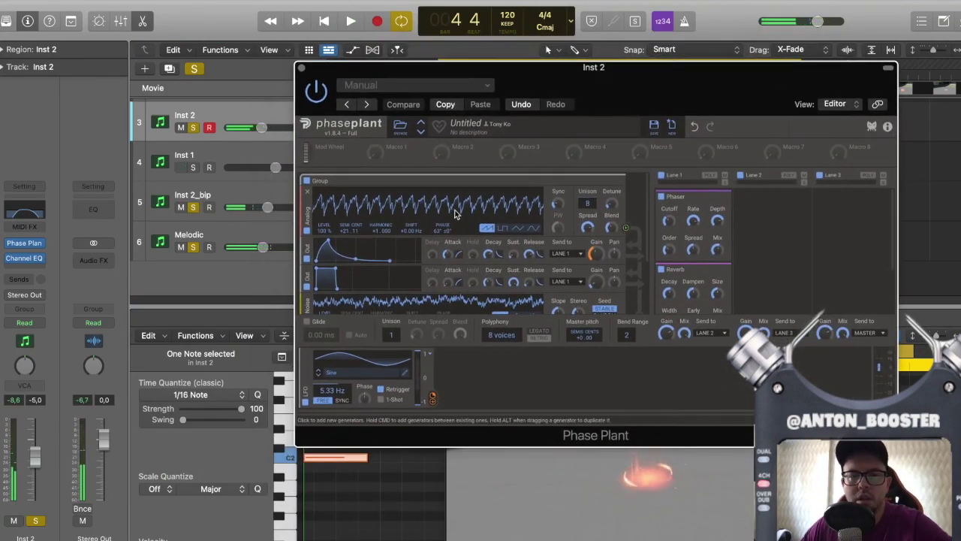
pyautogui.click(413, 85)
pyautogui.click(585, 84)
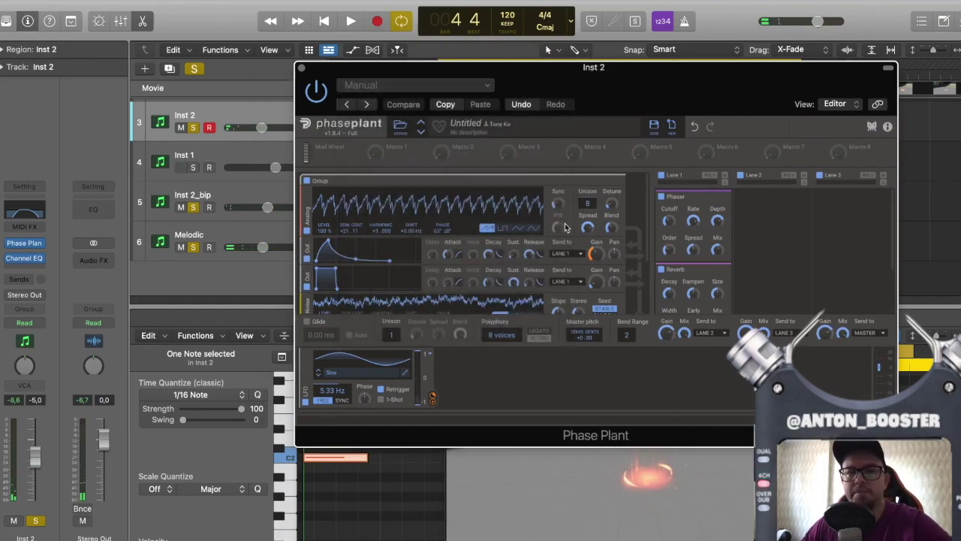
pyautogui.press('super+w')
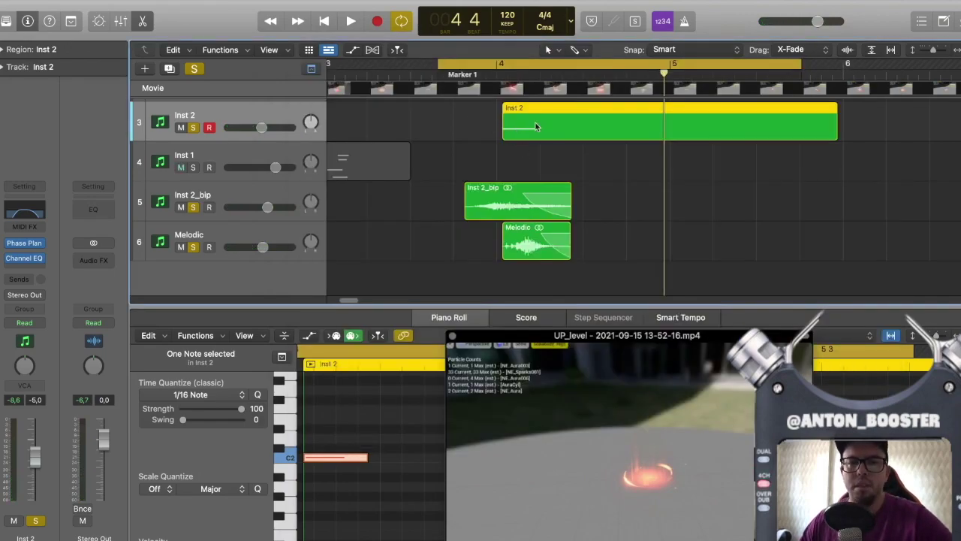
# Step: Show the Inst 2 note in the Piano Roll and move the movie window so it no longer covers the note grid
pyautogui.doubleClick(536, 125)
pyautogui.doubleClick(536, 189)
pyautogui.moveTo(601, 390); pyautogui.dragTo(208, 60)
pyautogui.scroll(-1, 539, 211)
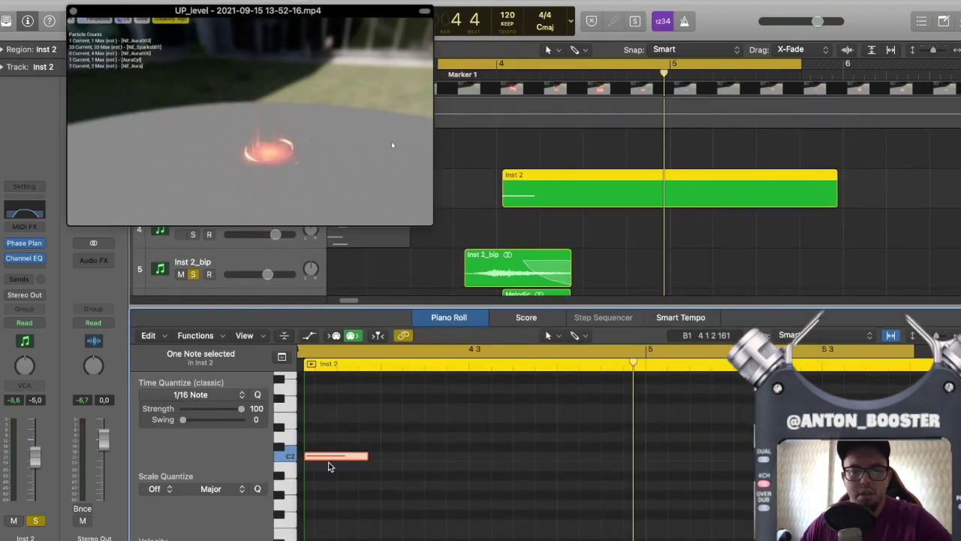
# Step: Transpose the note in the Inst 2 region up to G#2 and play the section back
pyautogui.moveTo(333, 461); pyautogui.dragTo(328, 426)
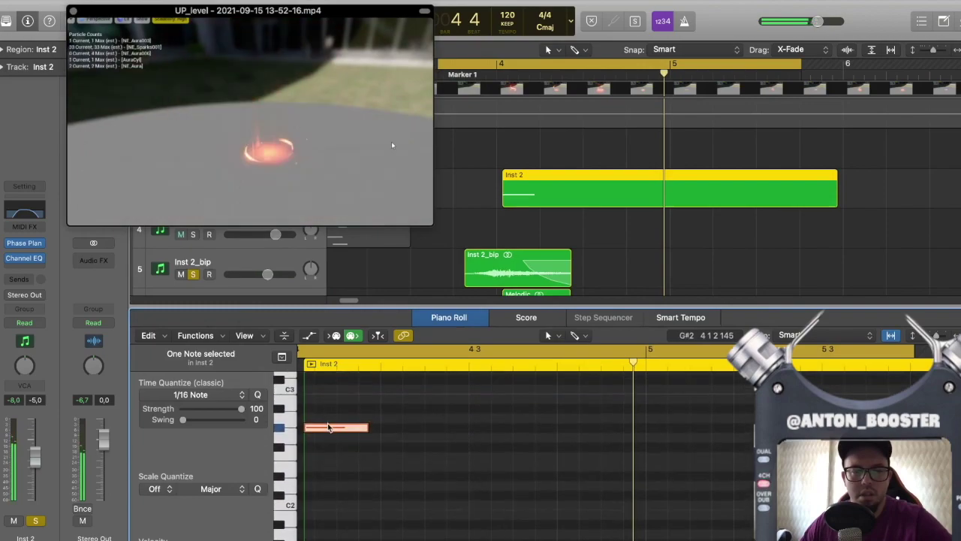
pyautogui.click(329, 434)
pyautogui.press('space')
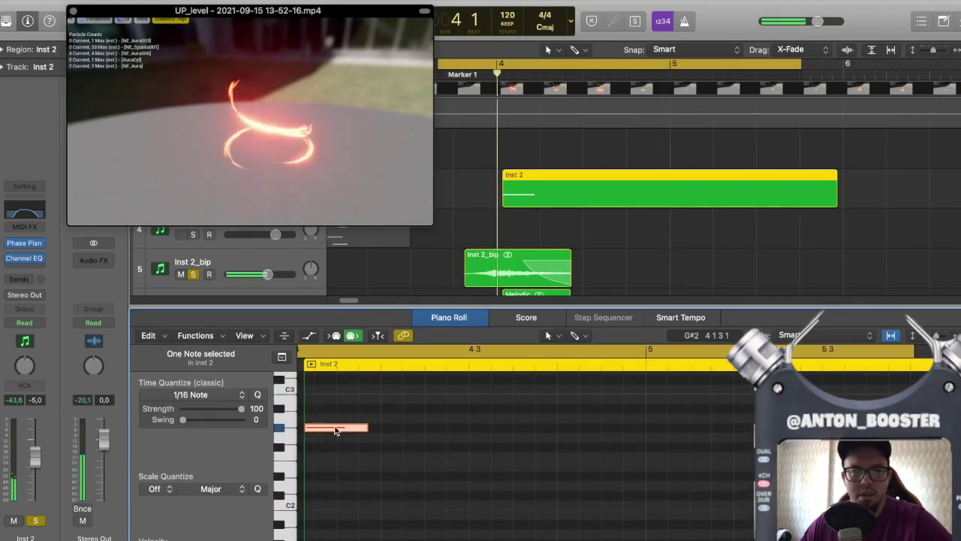
pyautogui.moveTo(335, 430); pyautogui.dragTo(336, 429)
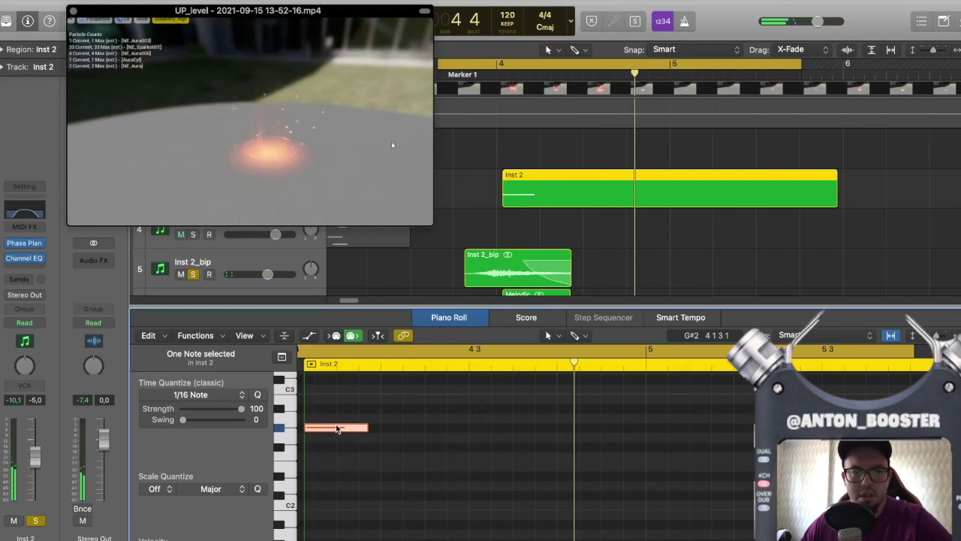
pyautogui.click(351, 428)
pyautogui.press('Delete')
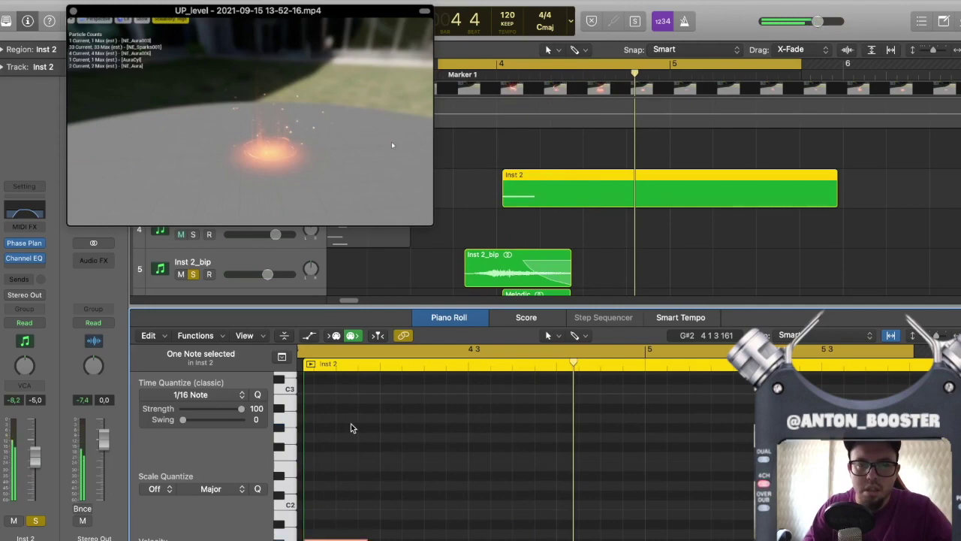
pyautogui.press('super+z')
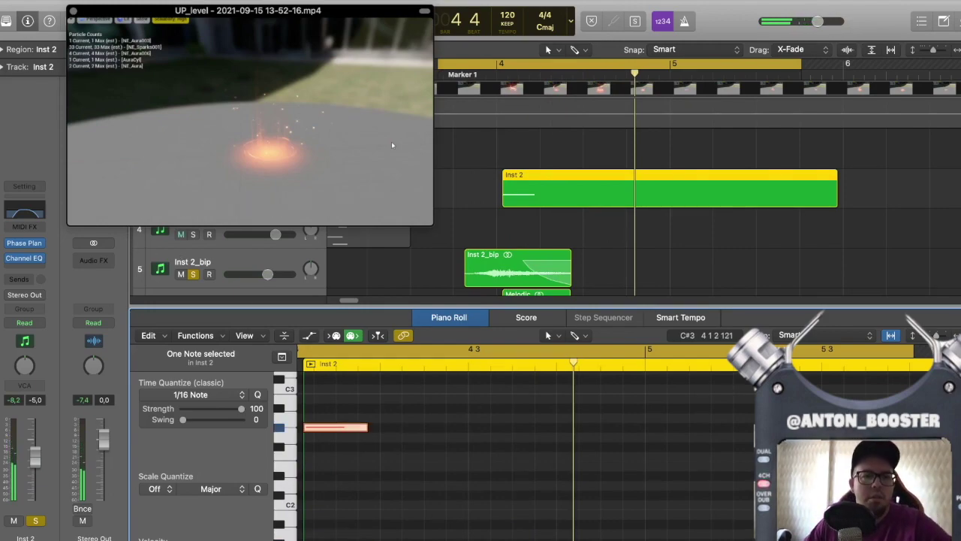
# Step: Close the floating movie window, open Phase Plant on Inst 2 and switch the analog oscillator to a sine wave during playback
pyautogui.click(74, 11)
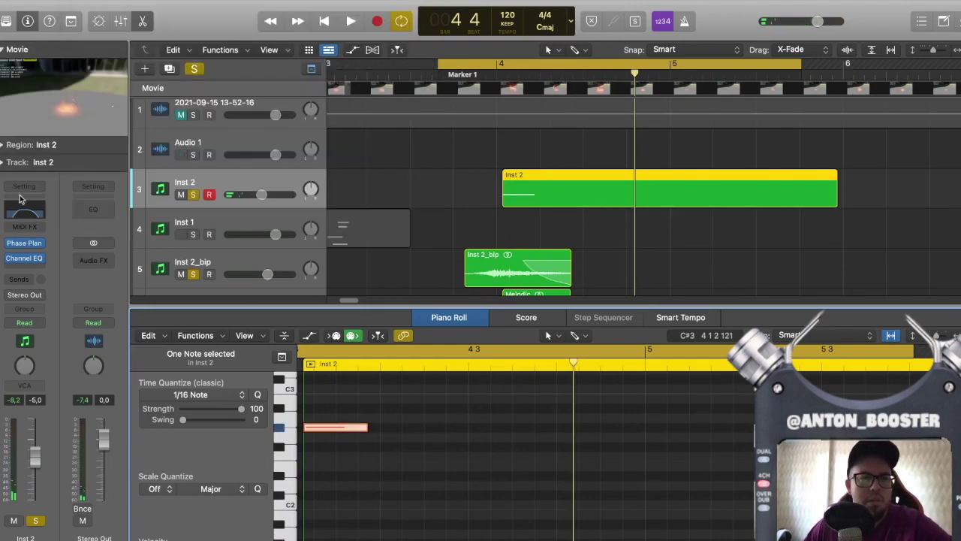
pyautogui.click(27, 245)
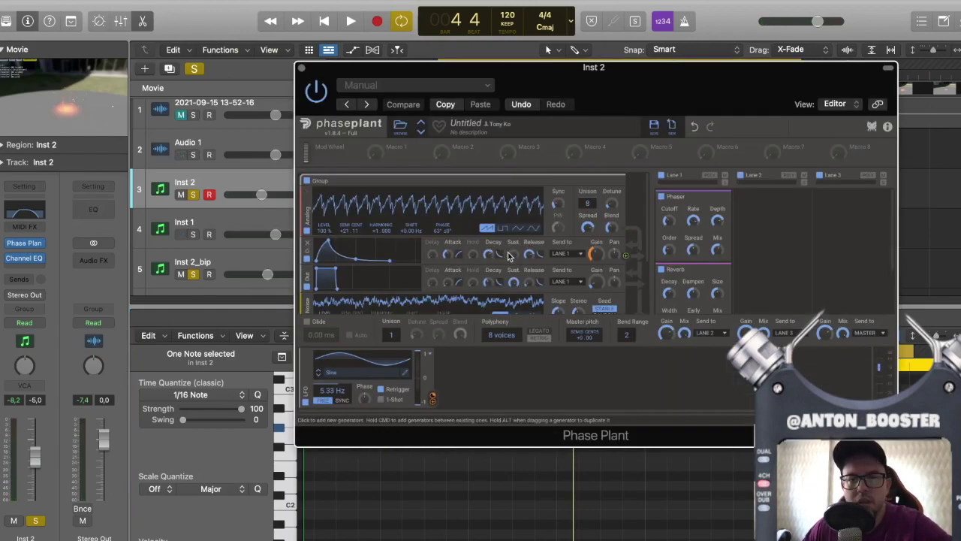
pyautogui.press('space')
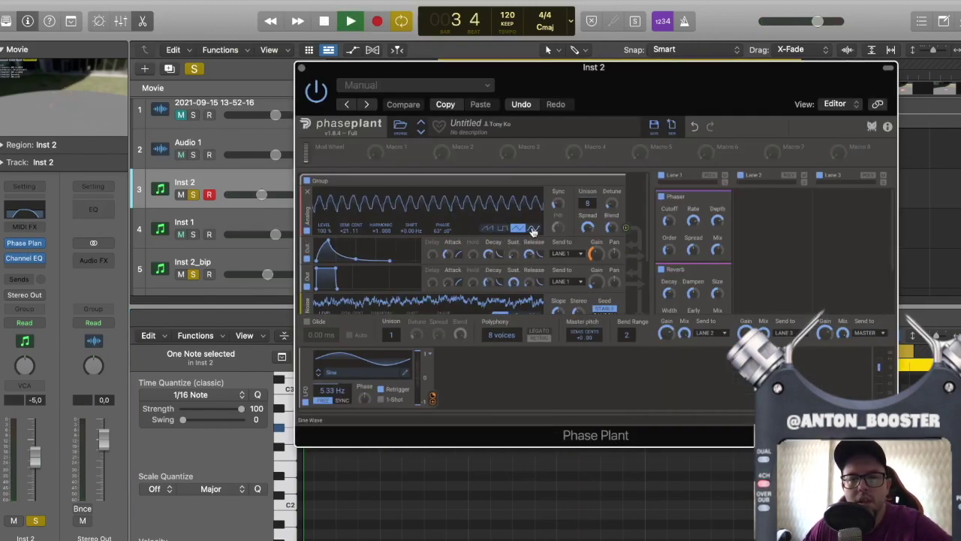
pyautogui.click(532, 229)
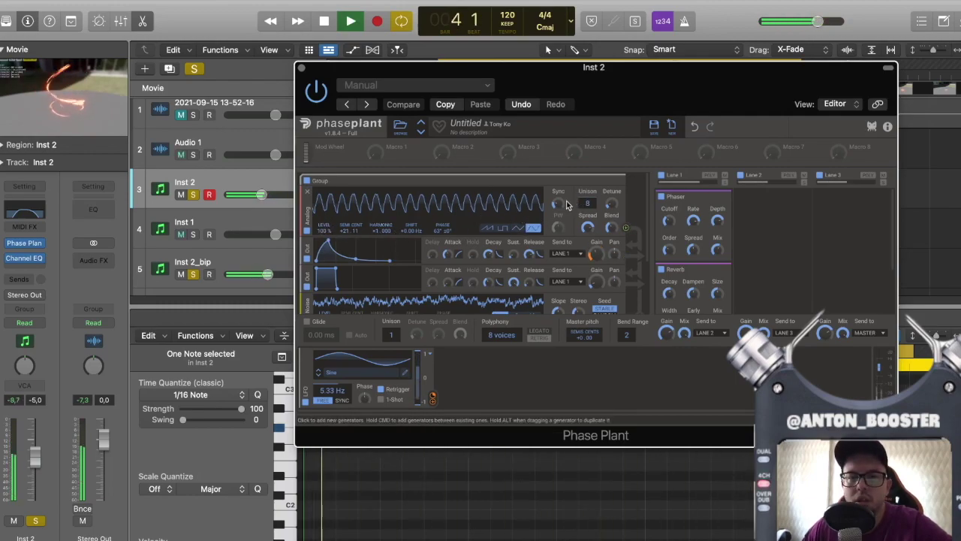
# Step: Raise the analog oscillator's Harmonic multiplier while listening, and close the synth window and the piano roll
pyautogui.moveTo(587, 204); pyautogui.dragTo(587, 210)
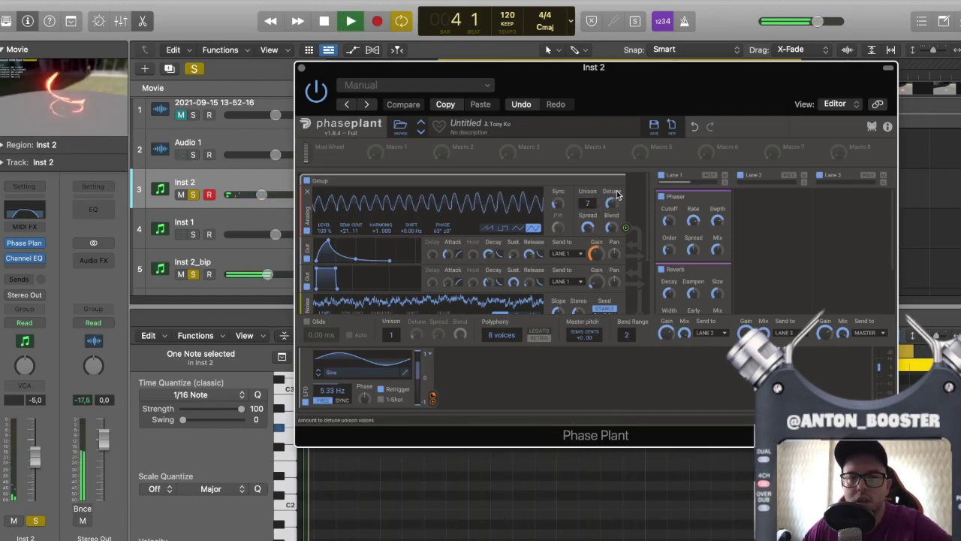
pyautogui.press('space')
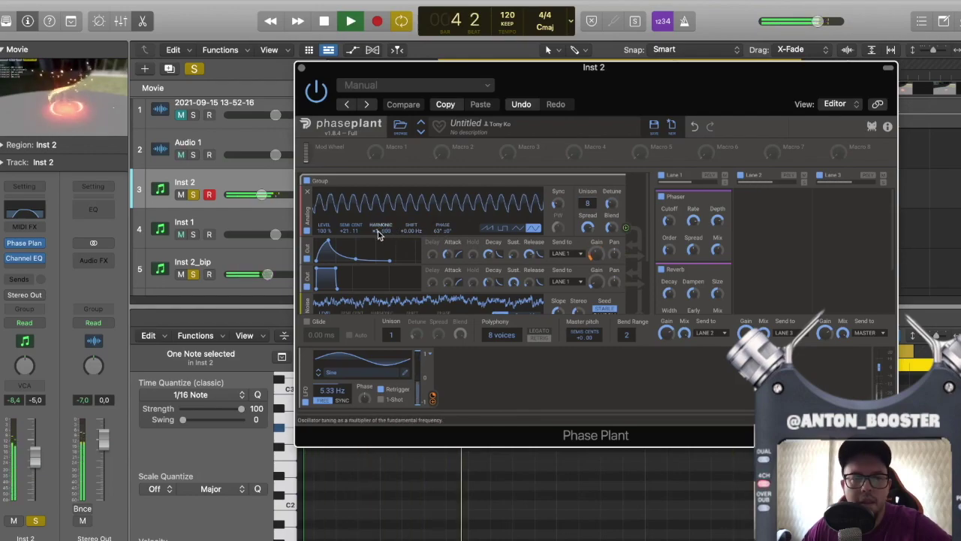
pyautogui.moveTo(382, 232); pyautogui.dragTo(382, 190)
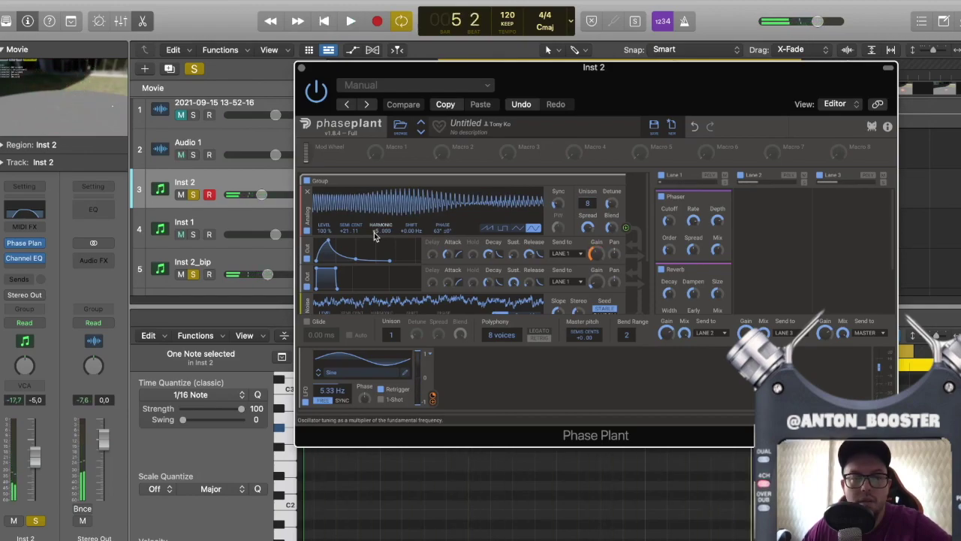
pyautogui.click(301, 69)
pyautogui.press('space')
pyautogui.press('e')
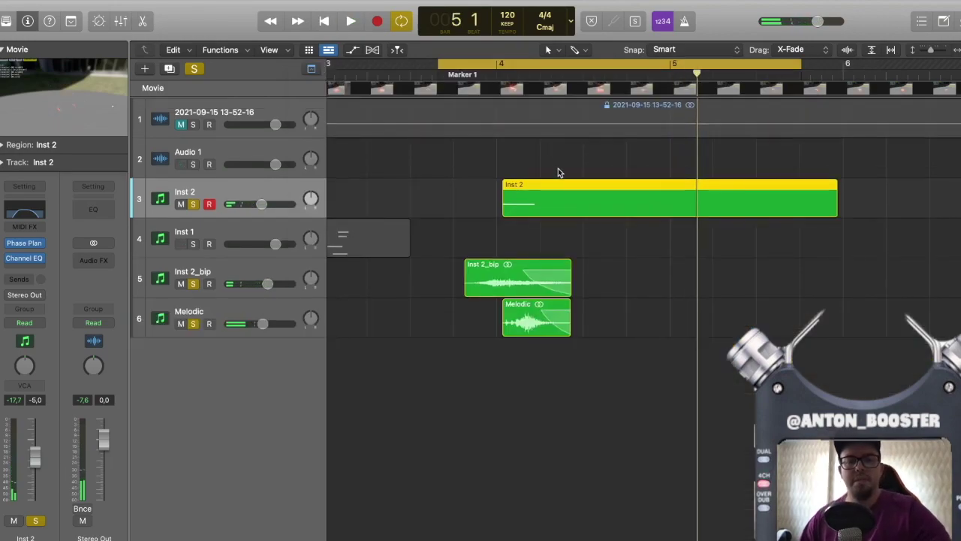
# Step: Add a Bus 1 send to the Inst 2_bip track at a level of about -12.2 dB
pyautogui.click(214, 268)
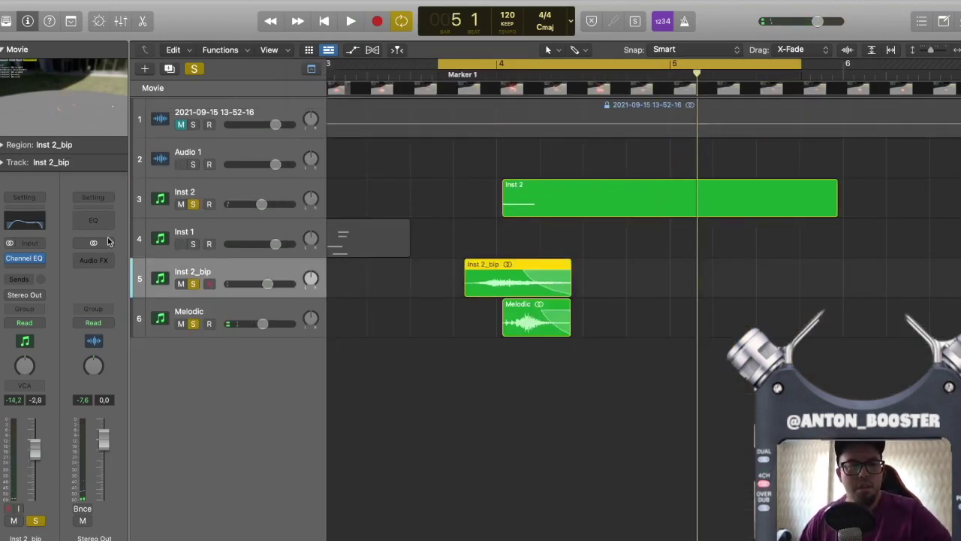
pyautogui.click(23, 278)
pyautogui.moveTo(45, 298)
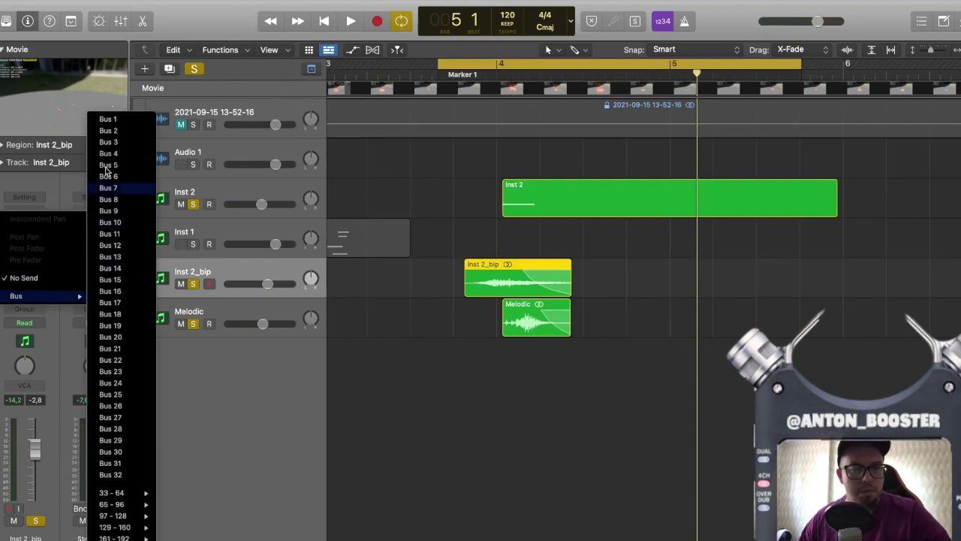
pyautogui.click(106, 119)
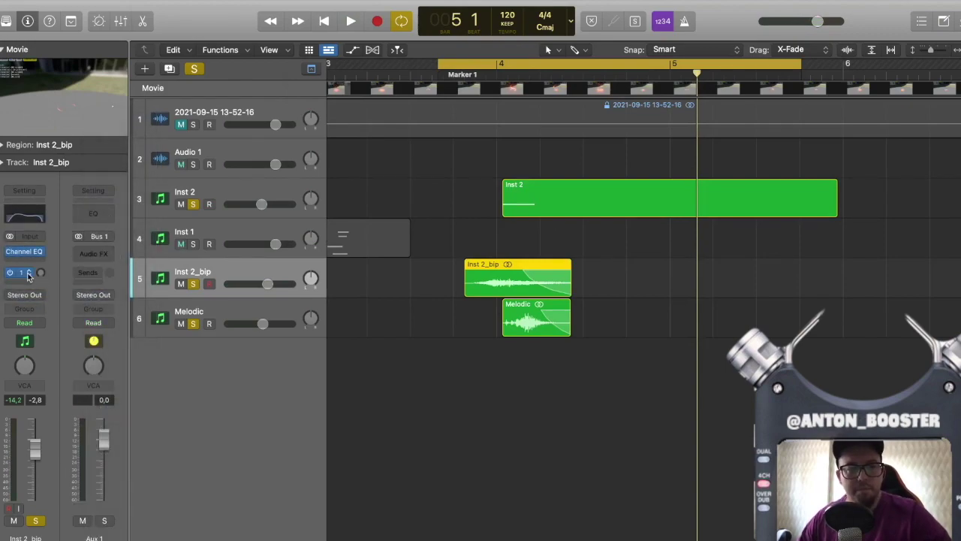
pyautogui.click(92, 253)
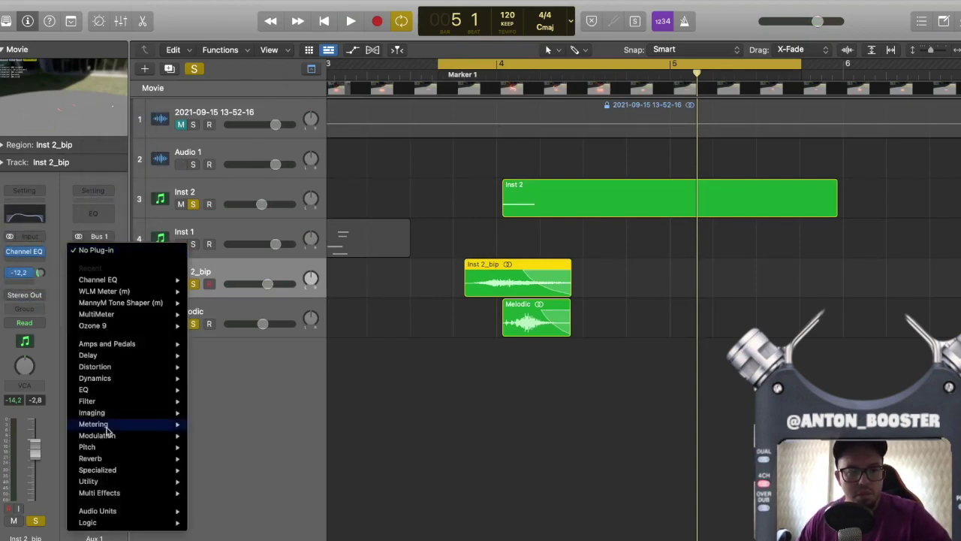
pyautogui.moveTo(126, 464)
pyautogui.moveTo(229, 538)
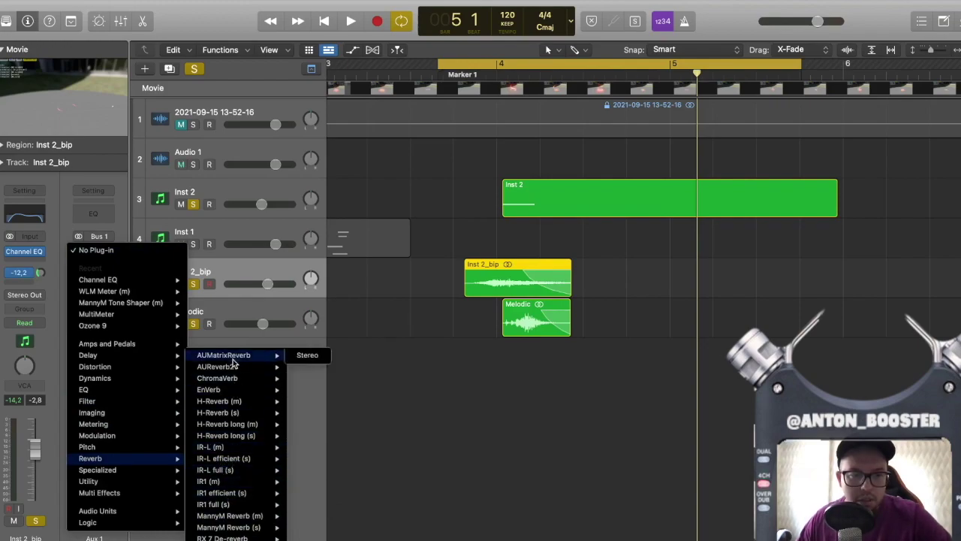
pyautogui.click(308, 367)
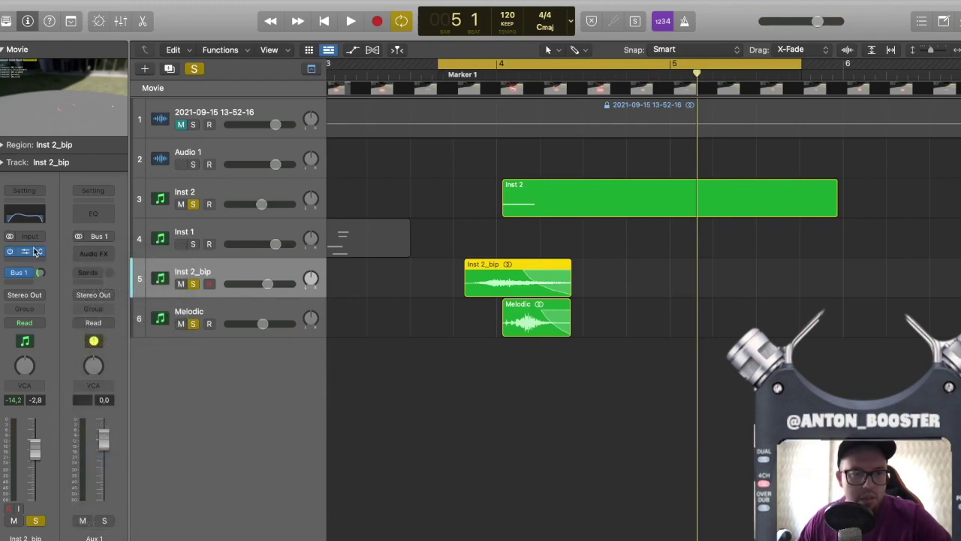
pyautogui.click(101, 256)
pyautogui.moveTo(156, 517)
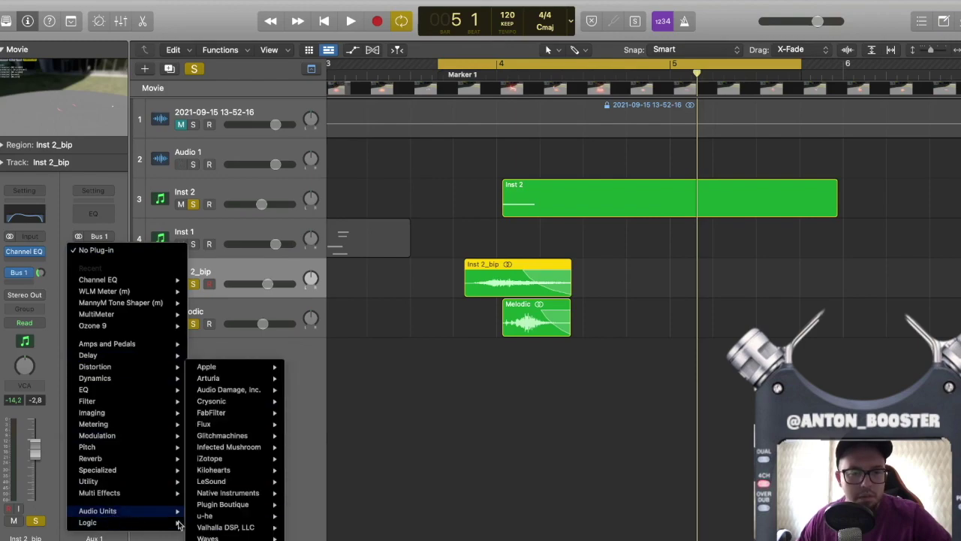
pyautogui.click(232, 530)
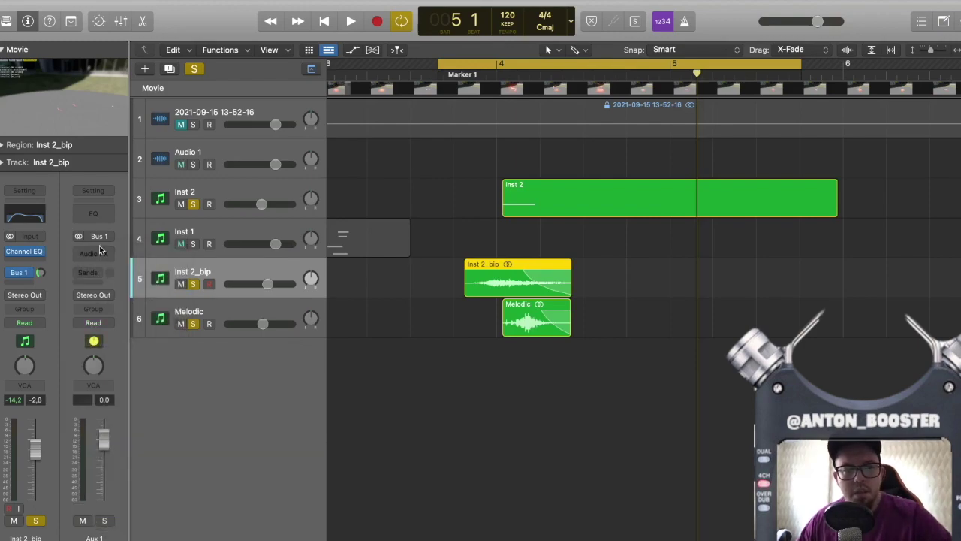
# Step: Insert the ValhallaVintageVerb reverb on the Aux 1 channel and deselect all regions
pyautogui.click(103, 258)
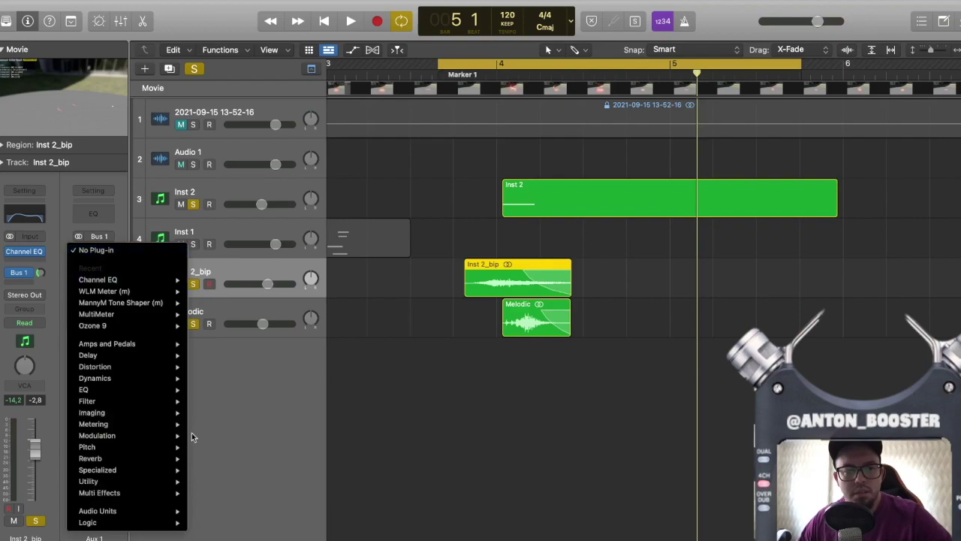
pyautogui.moveTo(150, 510)
pyautogui.moveTo(250, 529)
pyautogui.moveTo(338, 529)
pyautogui.click(406, 537)
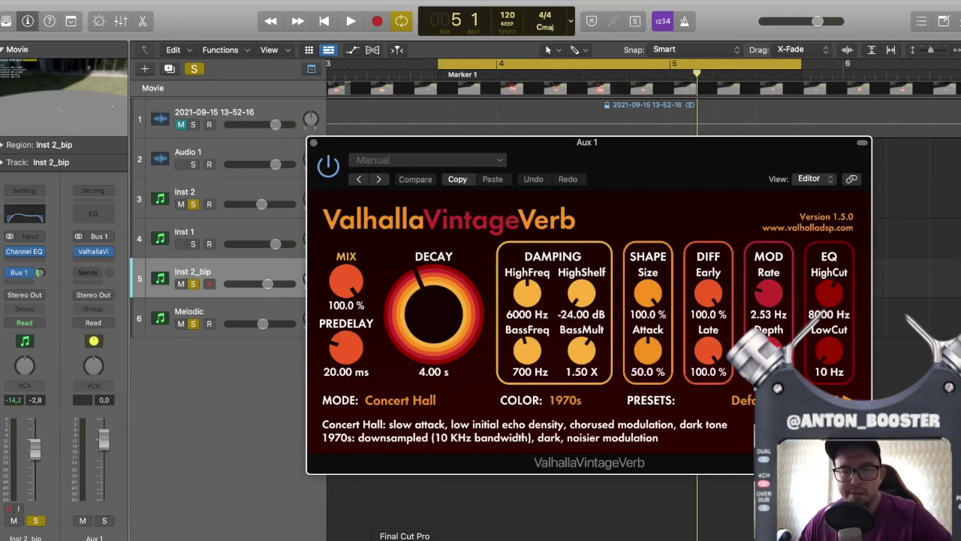
pyautogui.click(358, 538)
pyautogui.click(588, 528)
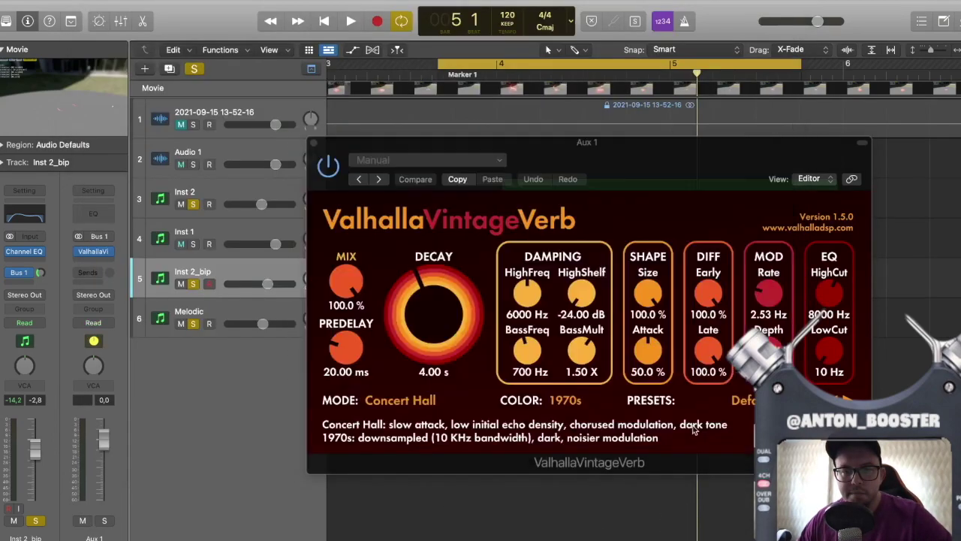
# Step: Clear all solos, solo only the Inst 2_bip track and play it back through the reverb
pyautogui.moveTo(524, 143); pyautogui.dragTo(396, 281)
pyautogui.click(192, 69)
pyautogui.moveTo(307, 282); pyautogui.dragTo(435, 325)
pyautogui.click(192, 283)
pyautogui.press('space')
pyautogui.moveTo(619, 359); pyautogui.dragTo(507, 179)
pyautogui.press('space')
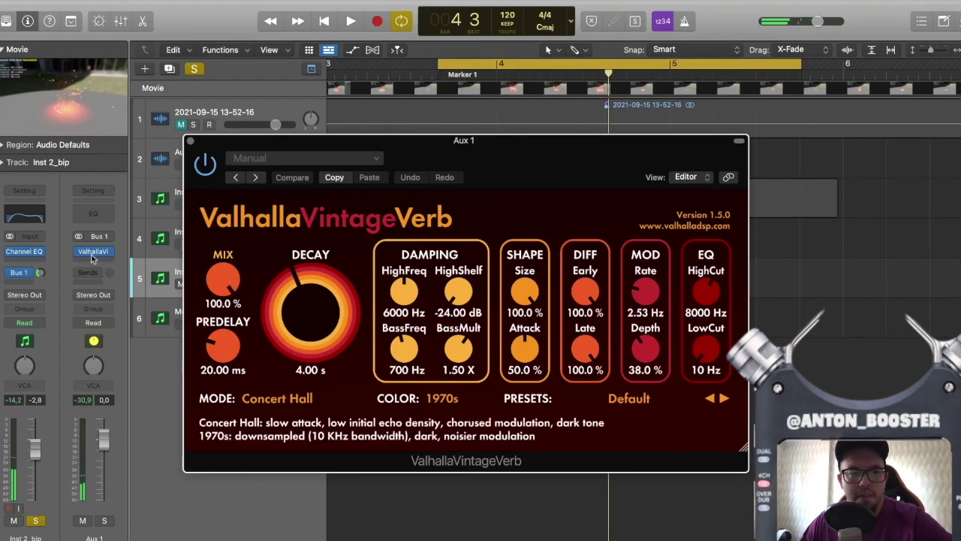
# Step: Adjust the Bus 1 send level of Inst 2_bip during playback, trying about -1.1 dB, and close the reverb window
pyautogui.click(42, 263)
pyautogui.press('space')
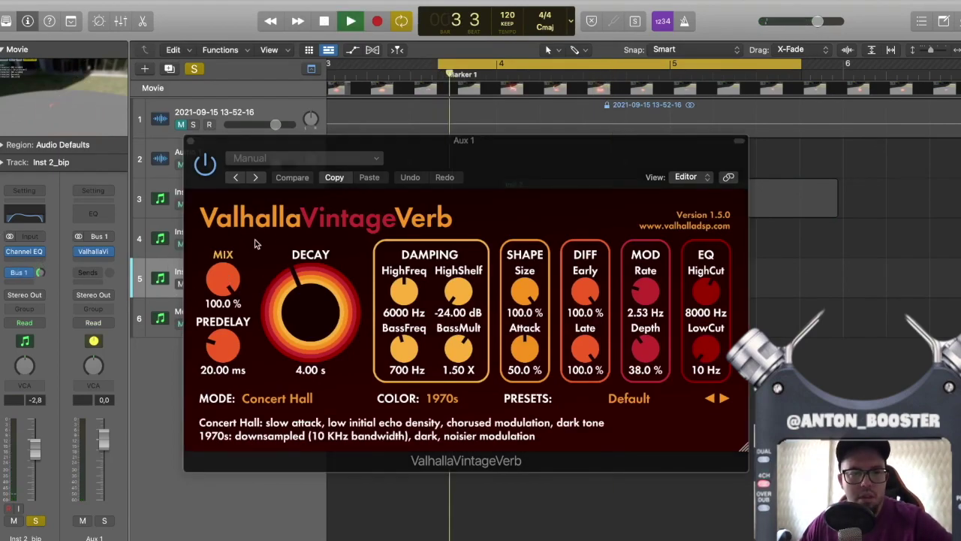
pyautogui.moveTo(431, 148); pyautogui.dragTo(480, 139)
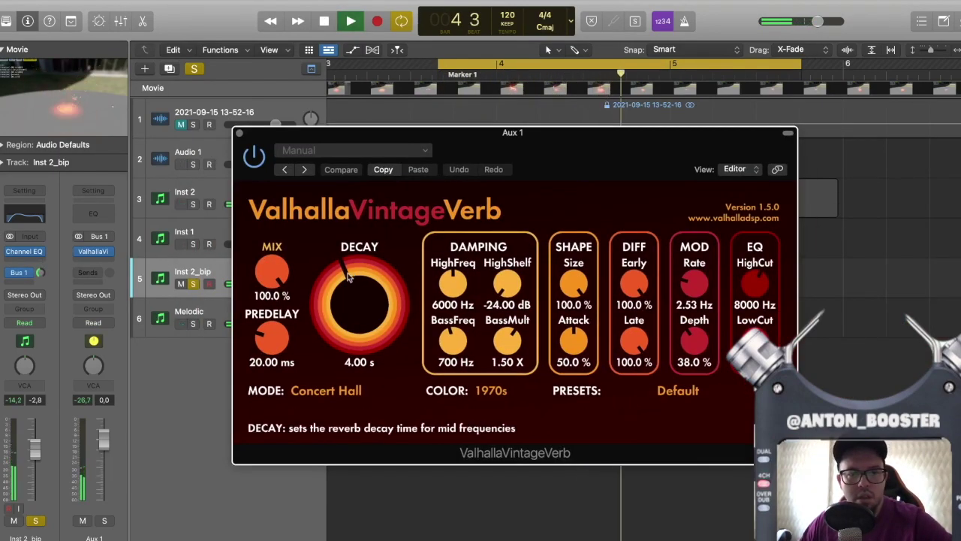
pyautogui.press('space')
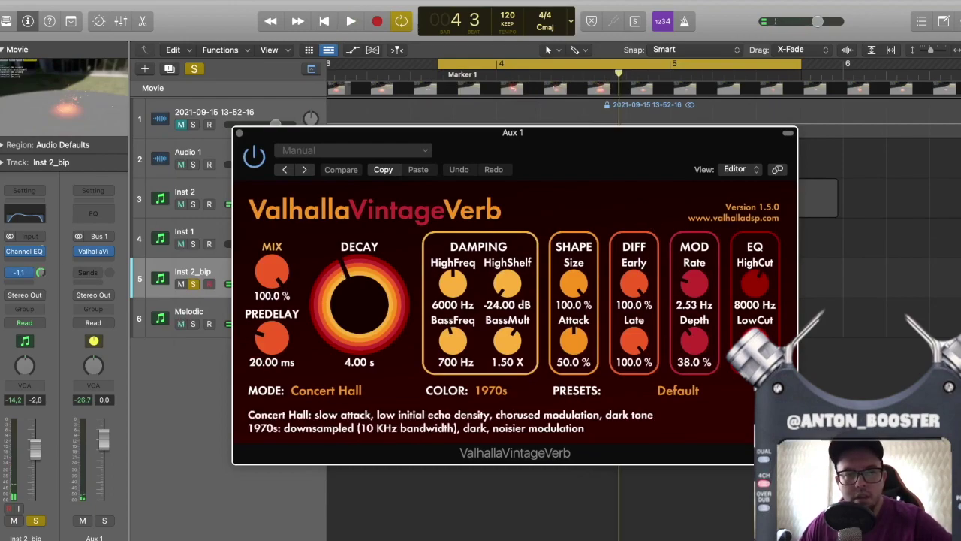
pyautogui.click(139, 262)
pyautogui.press('space')
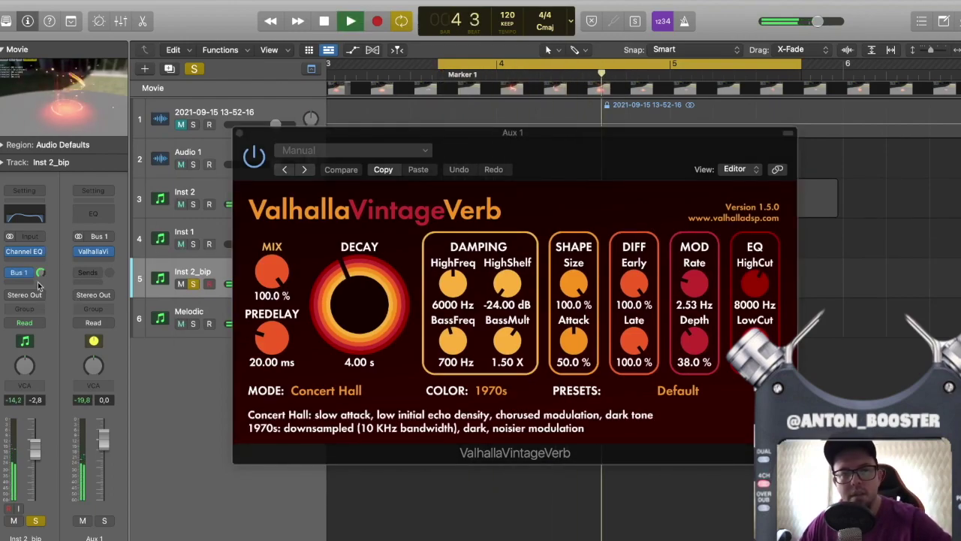
pyautogui.click(239, 132)
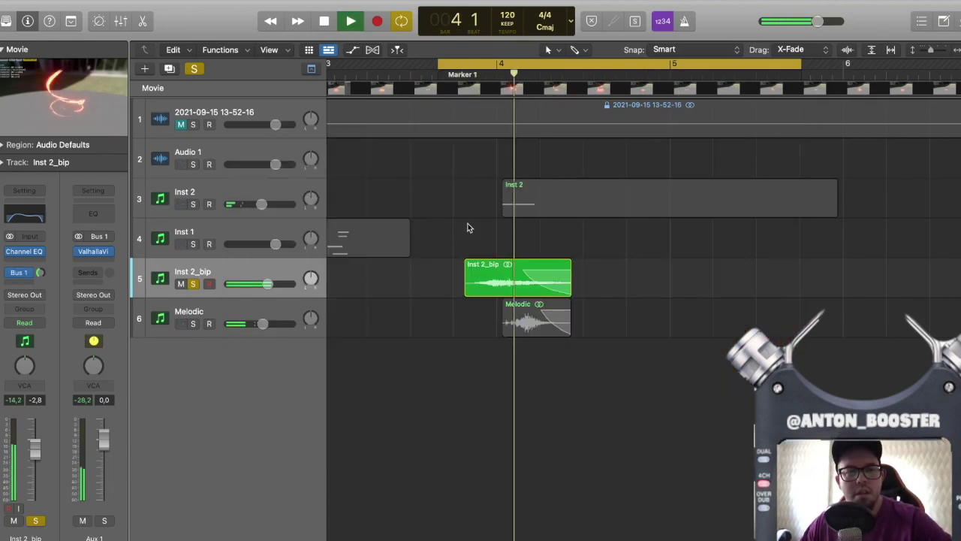
pyautogui.press('space')
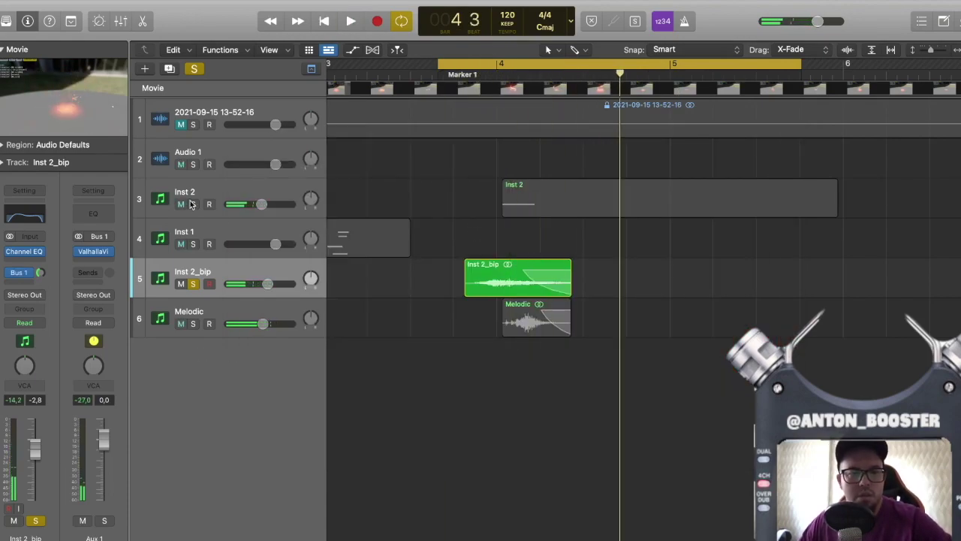
# Step: Solo Inst 2, Inst 1 and Melodic along with Inst 2_bip, and play the section against the enlarged movie
pyautogui.moveTo(193, 203); pyautogui.dragTo(193, 328)
pyautogui.press('space')
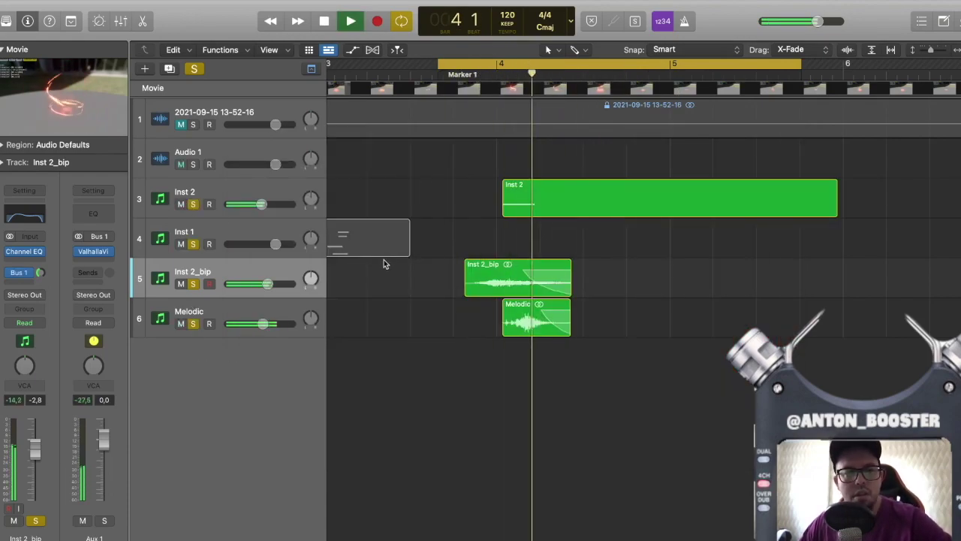
pyautogui.doubleClick(73, 105)
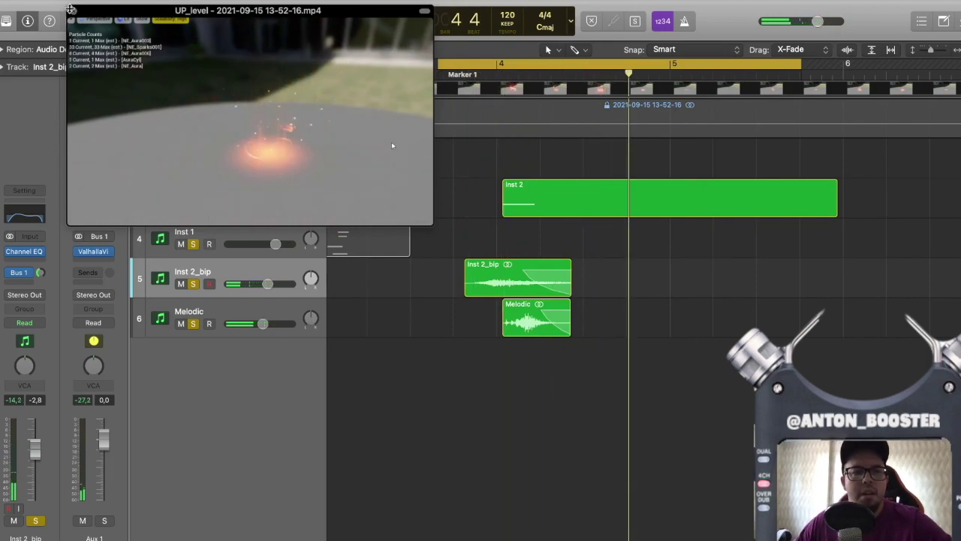
pyautogui.click(70, 11)
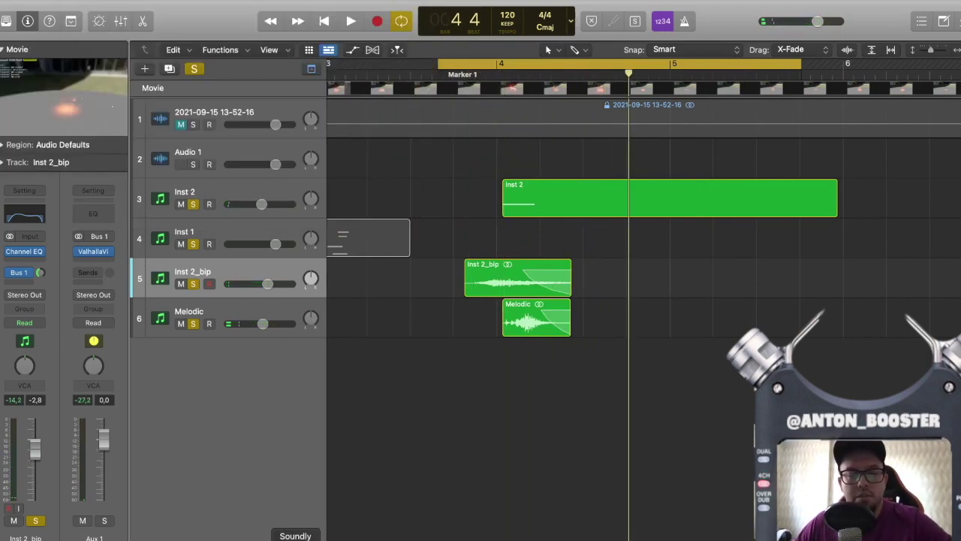
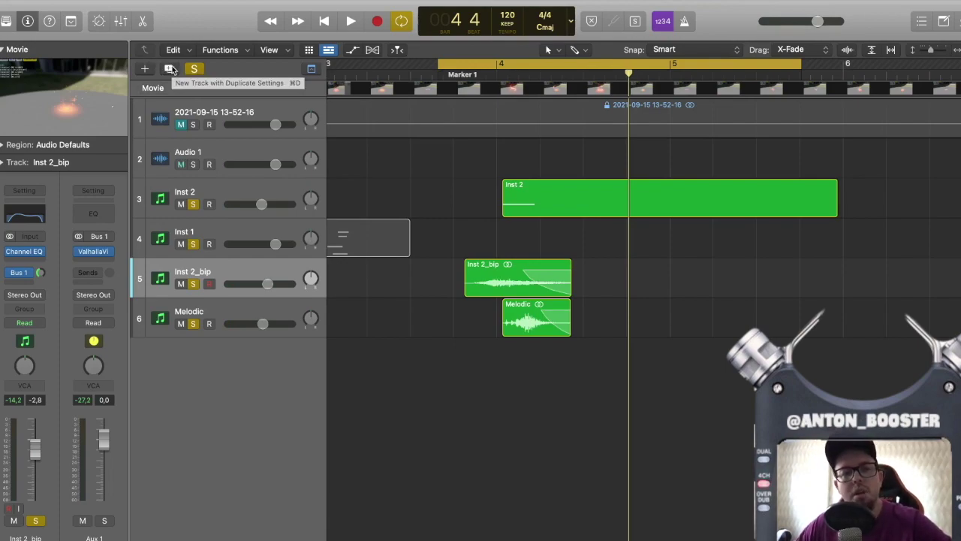
# Step: Duplicate the Inst 2_bip track with its settings and place the new track below Melodic
pyautogui.click(171, 68)
pyautogui.moveTo(217, 319); pyautogui.dragTo(226, 385)
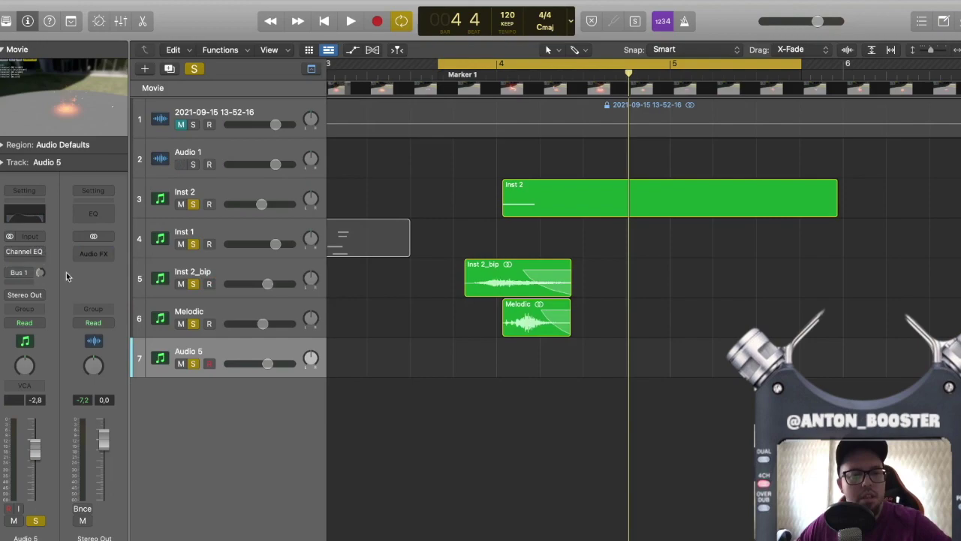
# Step: Bounce the Inst 2 region in place to a new track with the source muted, and move that track below Melodic
pyautogui.click(268, 186)
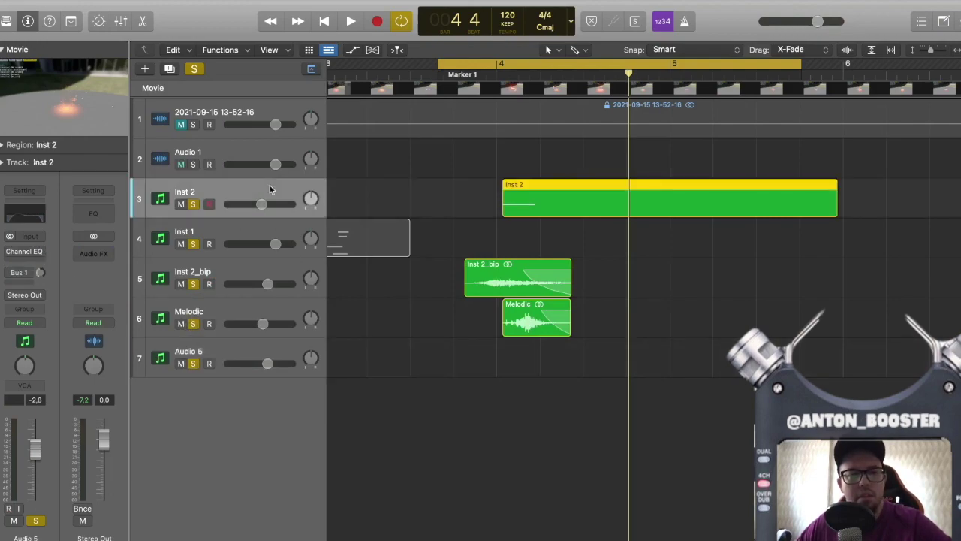
pyautogui.rightClick(521, 175)
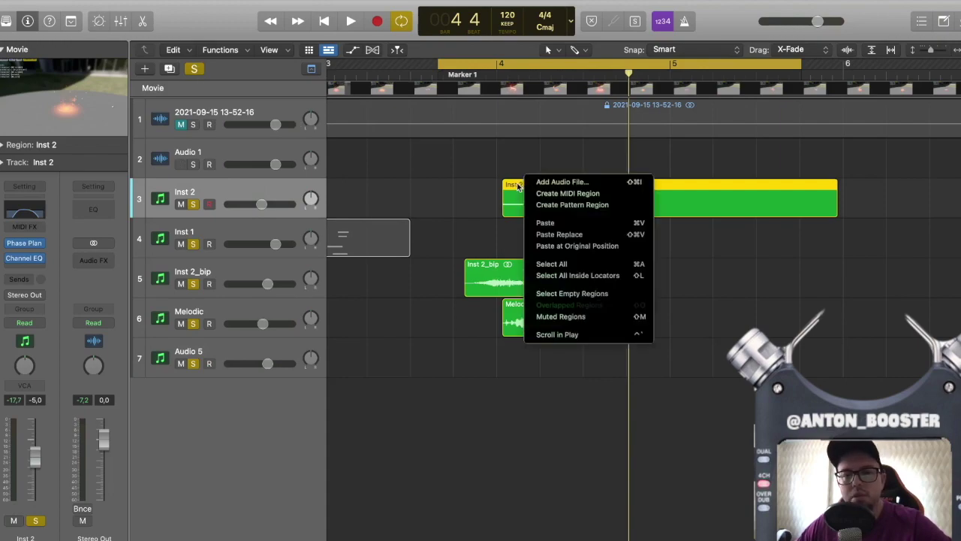
pyautogui.rightClick(512, 189)
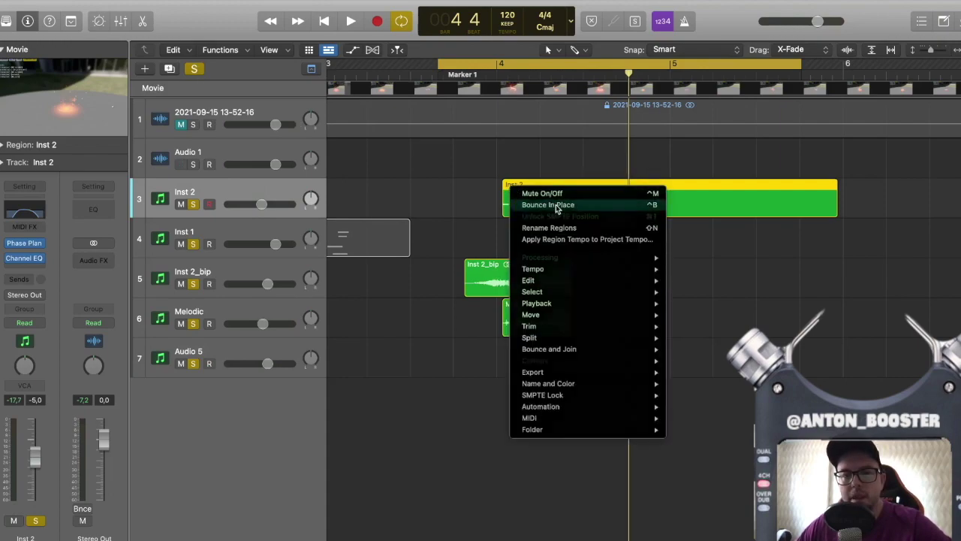
pyautogui.click(557, 205)
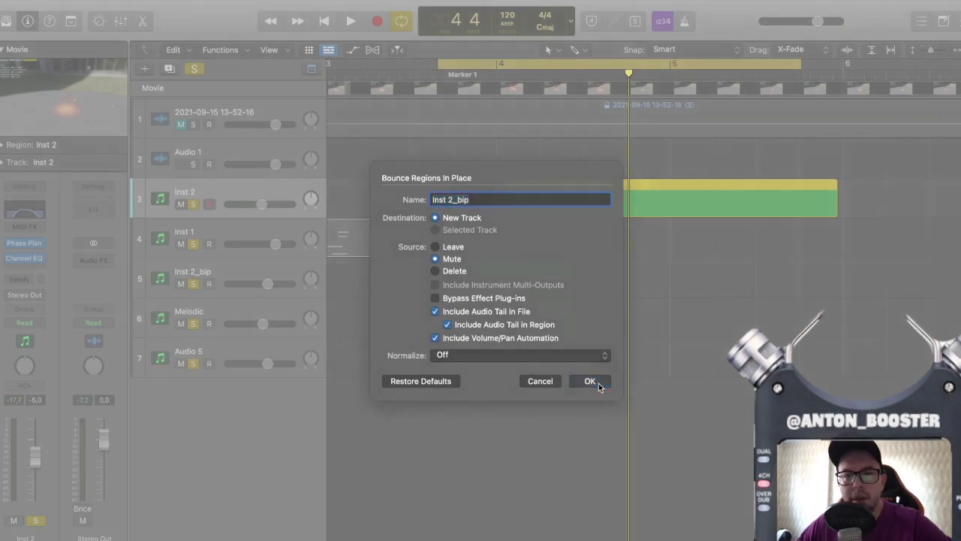
pyautogui.click(598, 385)
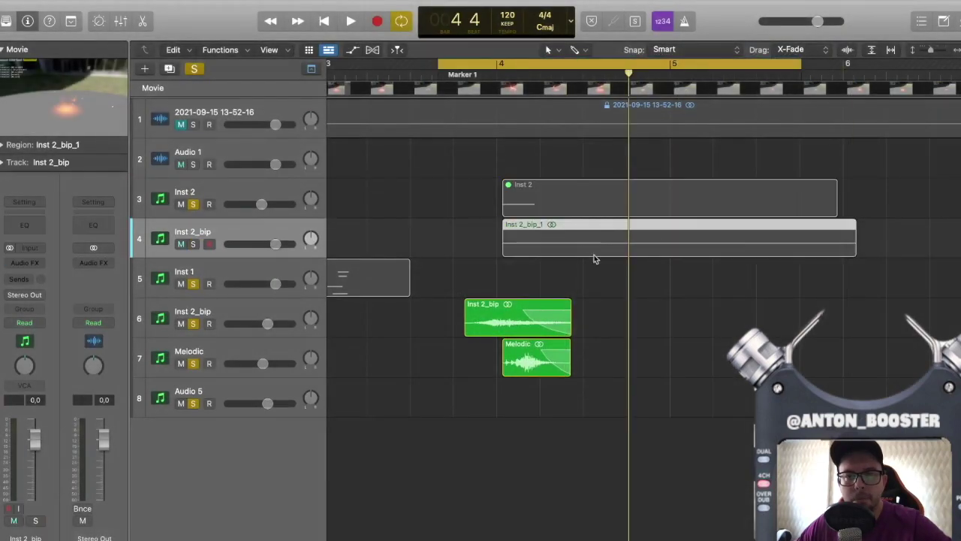
pyautogui.moveTo(179, 227); pyautogui.dragTo(180, 350)
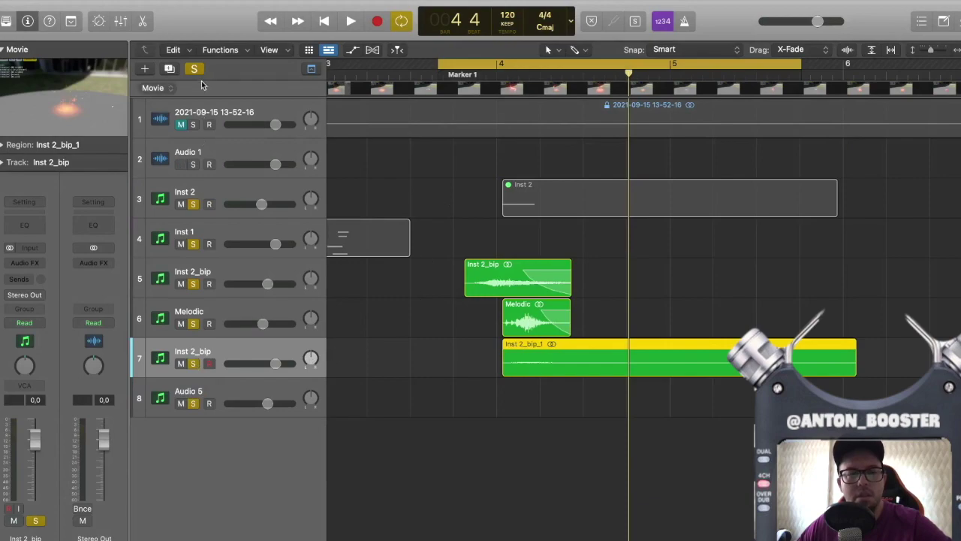
# Step: Clear all solos, solo only the Inst 2 track and duplicate it with its settings
pyautogui.click(201, 73)
pyautogui.click(193, 205)
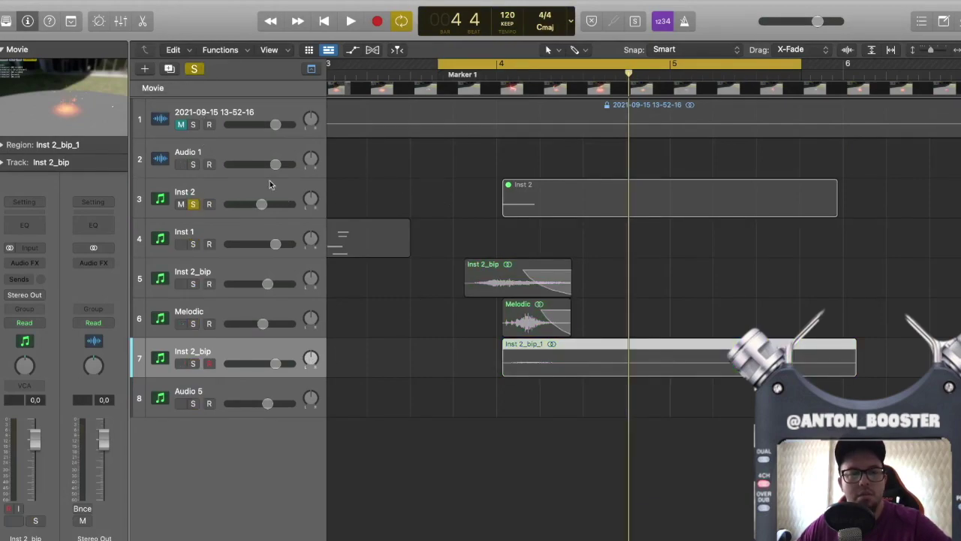
pyautogui.click(270, 181)
pyautogui.press('super+d')
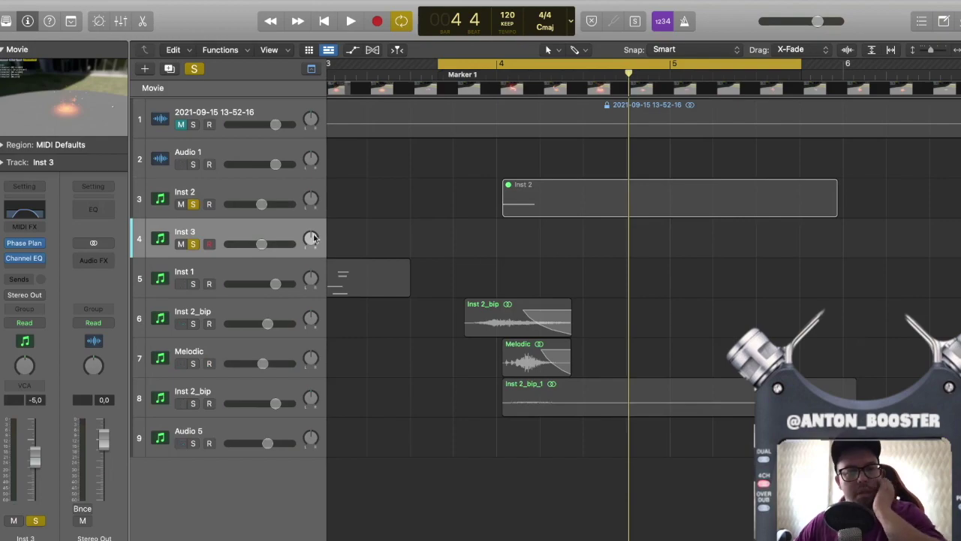
# Step: Copy the Inst 2 region onto the Inst 3 track, unmute the copy and open it in the Piano Roll
pyautogui.moveTo(543, 208); pyautogui.dragTo(541, 228)
pyautogui.rightClick(540, 228)
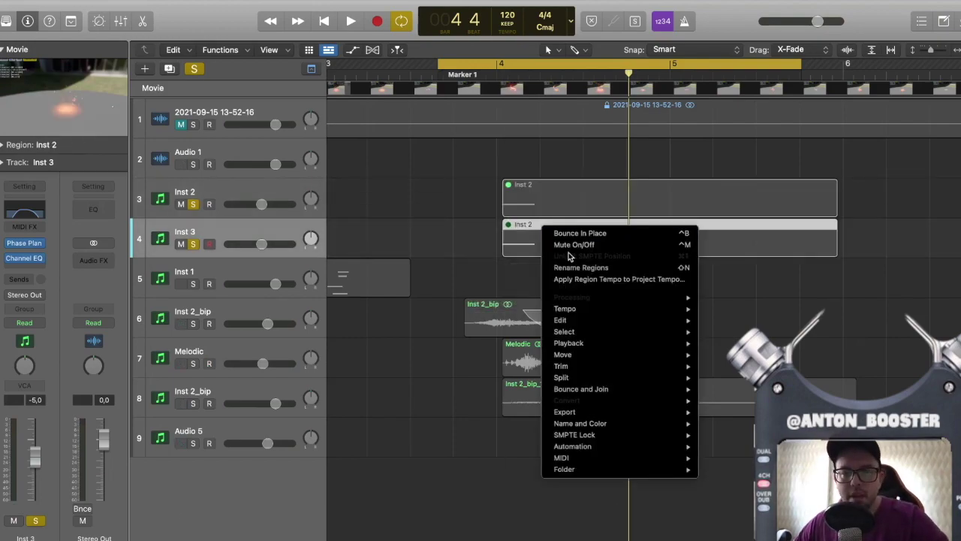
pyautogui.click(571, 245)
pyautogui.doubleClick(573, 231)
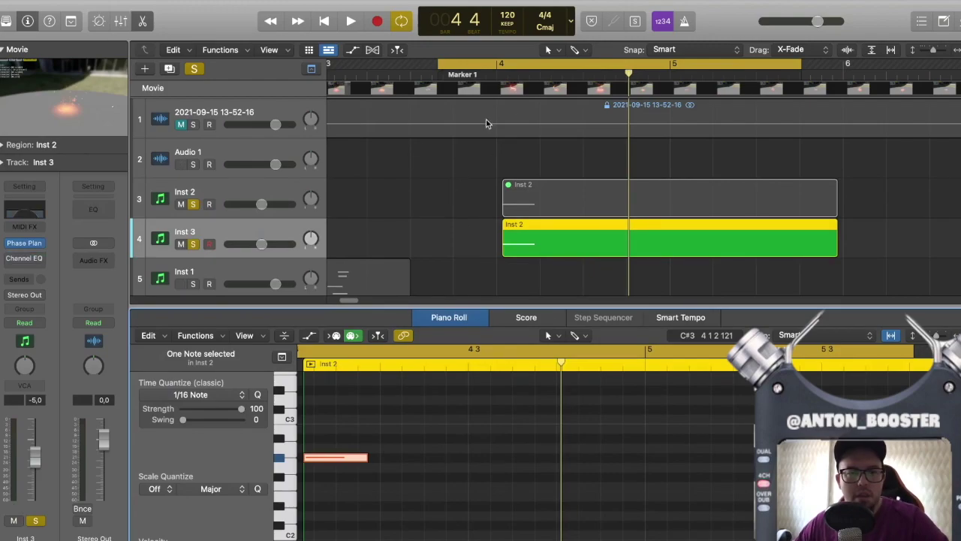
# Step: Shift the cycle range to start at bar 4 and replace the Phase Plant generators on Inst 2 with a Noise generator
pyautogui.moveTo(517, 66); pyautogui.dragTo(576, 67)
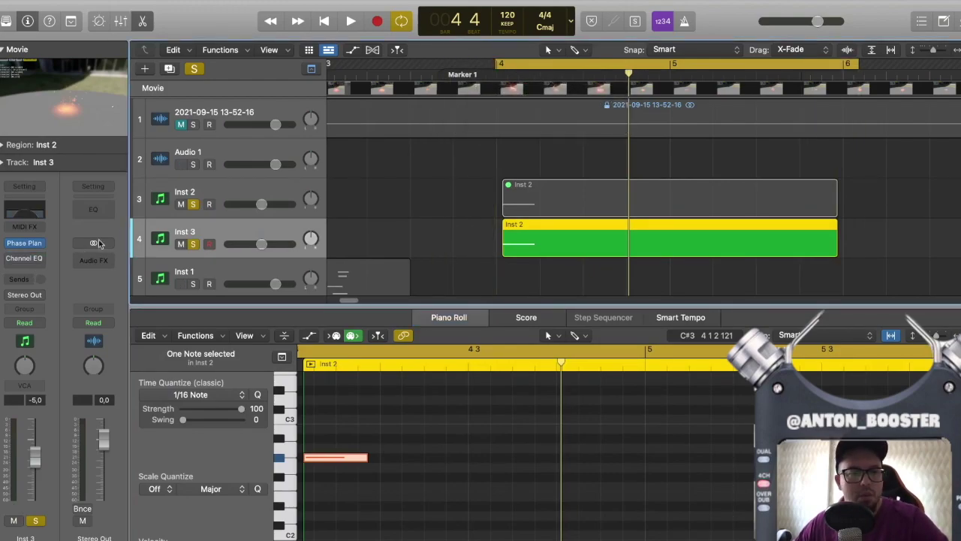
pyautogui.click(29, 244)
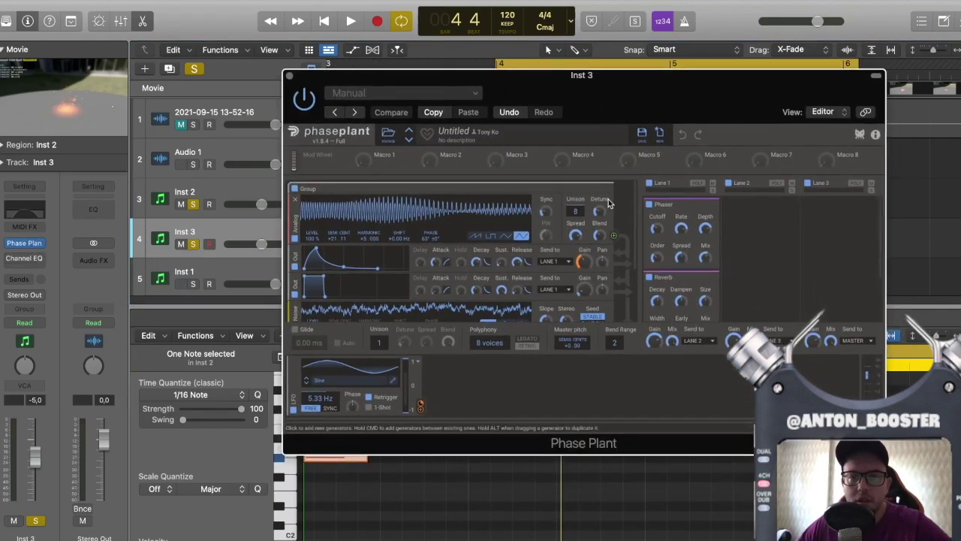
pyautogui.click(608, 192)
pyautogui.click(449, 194)
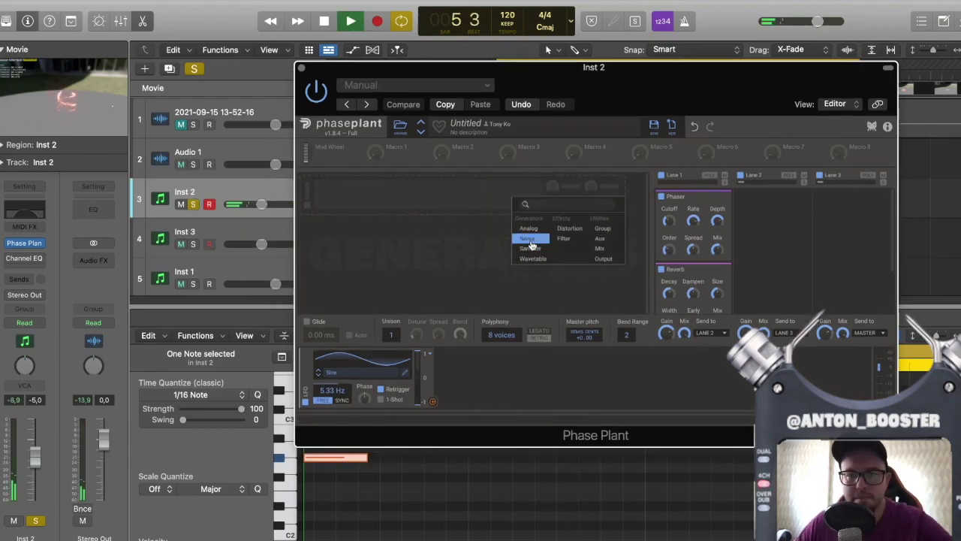
pyautogui.click(476, 227)
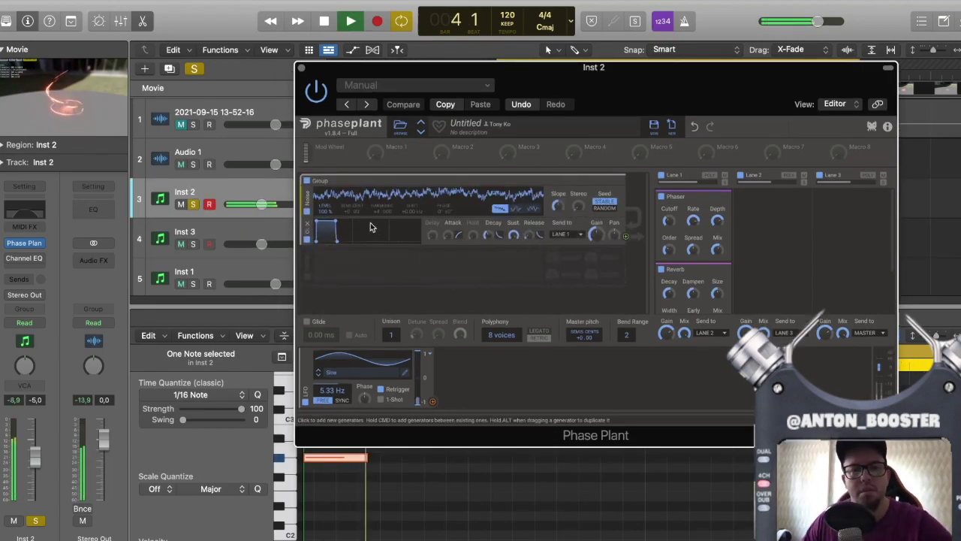
# Step: Lower the sustain of the noise output envelope and switch off Lane 1 with its Phaser and Reverb
pyautogui.moveTo(337, 221); pyautogui.dragTo(338, 229)
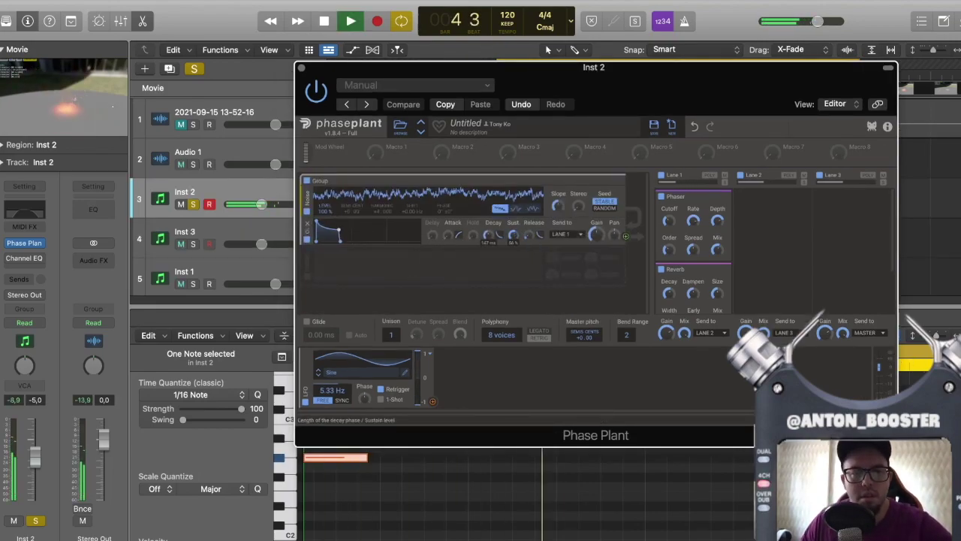
pyautogui.click(662, 176)
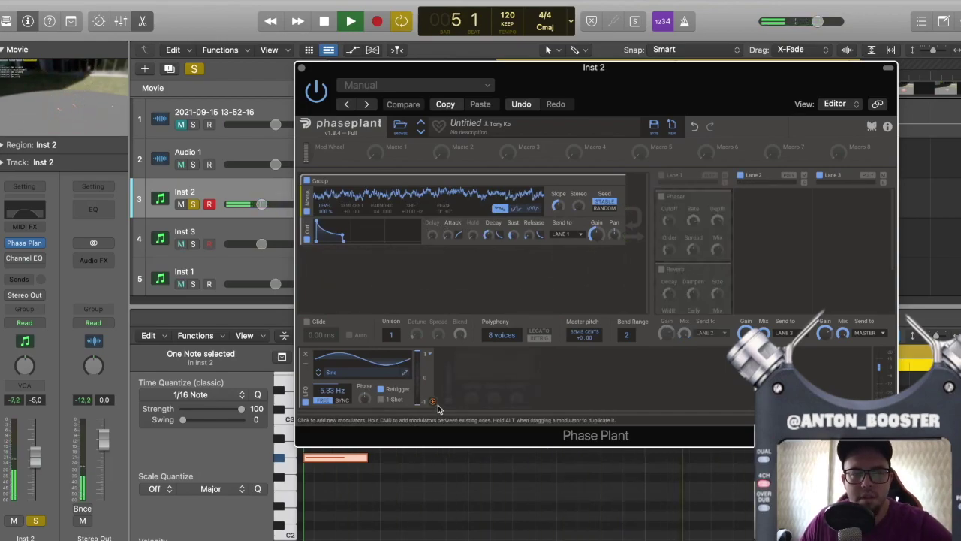
# Step: Modulate the noise level with the sine LFO and set the LFO rate to 24.7 Hz while auditioning
pyautogui.moveTo(433, 406); pyautogui.dragTo(326, 220)
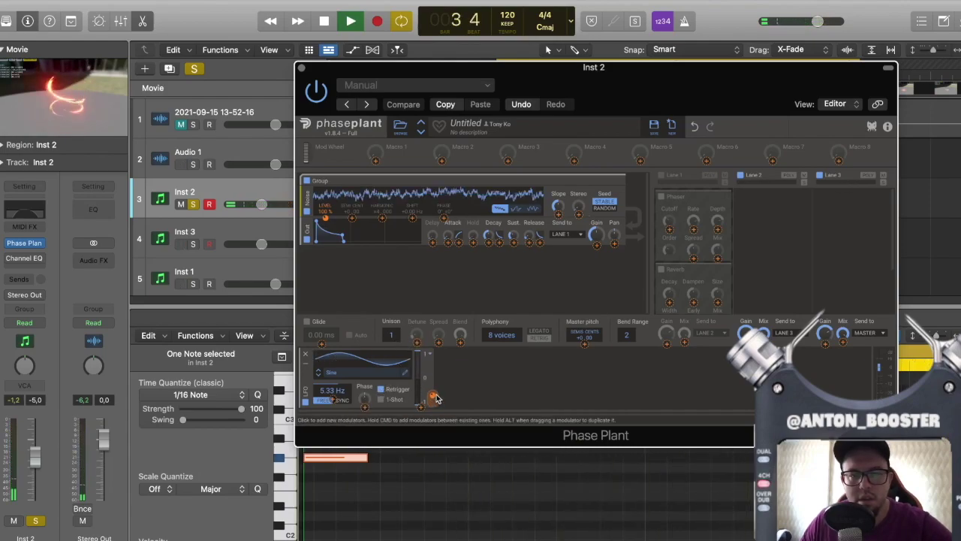
pyautogui.press('space')
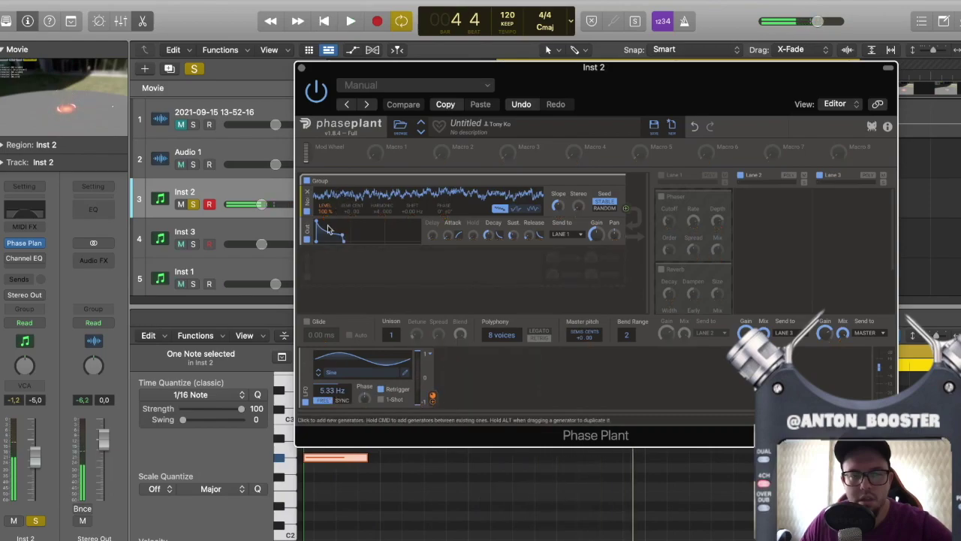
pyautogui.moveTo(330, 390); pyautogui.dragTo(330, 368)
pyautogui.press('space')
pyautogui.press('space')
pyautogui.press('space')
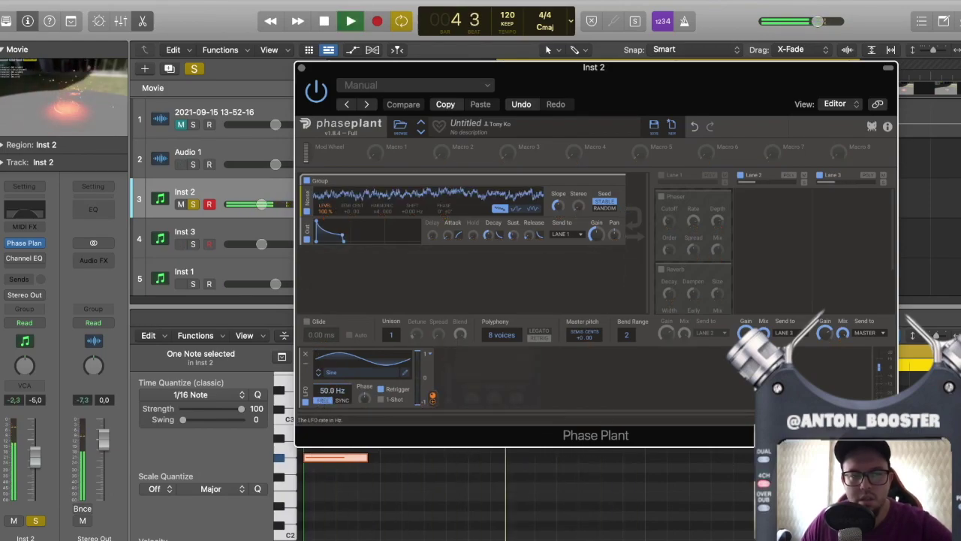
pyautogui.moveTo(326, 392); pyautogui.dragTo(327, 404)
# Step: Shape the noise output envelope with a softer attack, adjusted decay and longer release while auditioning the sound
pyautogui.moveTo(343, 234); pyautogui.dragTo(344, 238)
pyautogui.press('space')
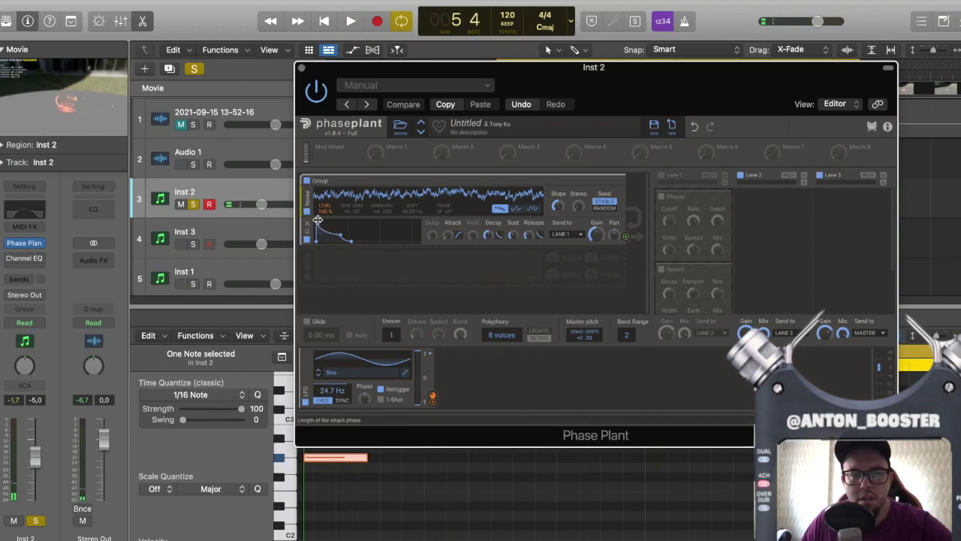
pyautogui.press('space')
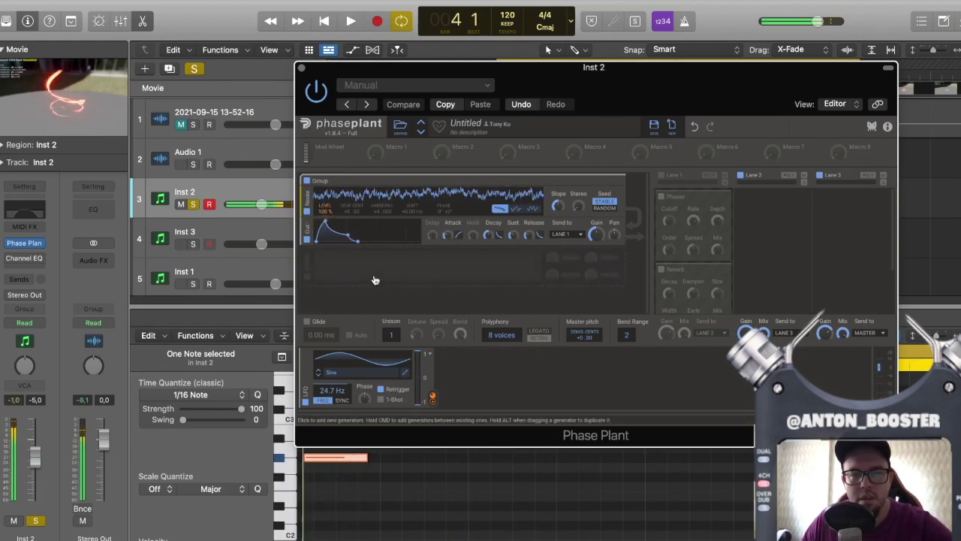
pyautogui.press('space')
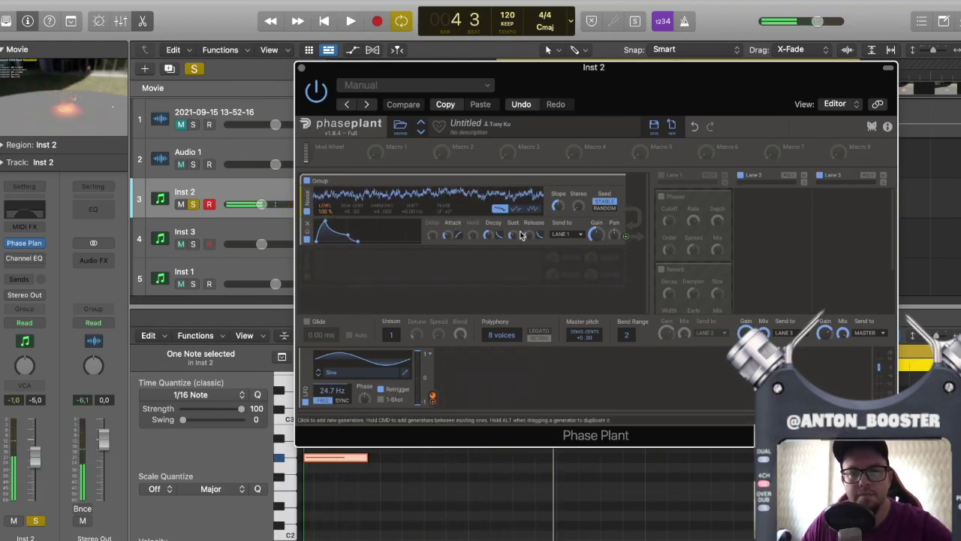
pyautogui.moveTo(529, 235); pyautogui.dragTo(530, 227)
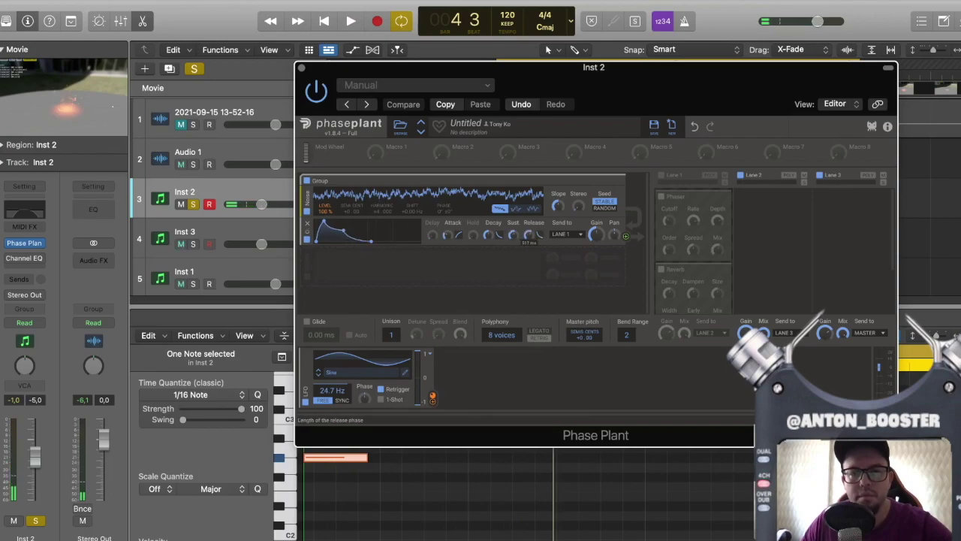
pyautogui.press('space')
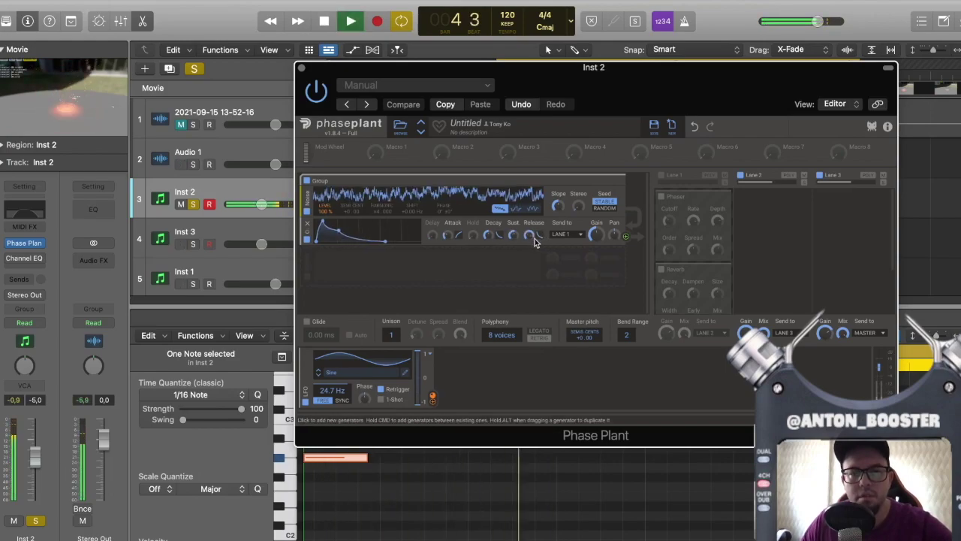
pyautogui.moveTo(530, 235); pyautogui.dragTo(530, 241)
pyautogui.press('space')
pyautogui.press('space')
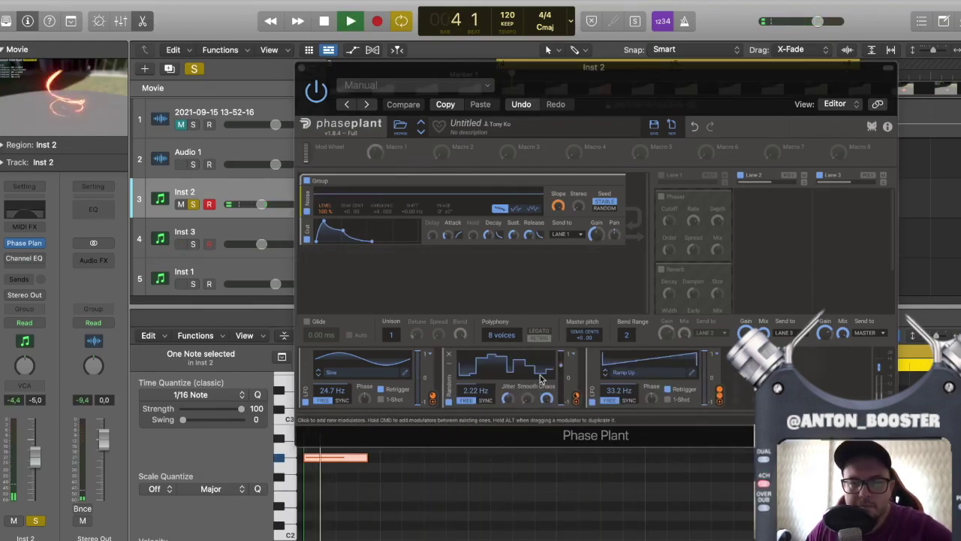
# Step: Change the first LFO's waveform to the Classic Ramp Down shape and close the Phase Plant window
pyautogui.click(332, 373)
pyautogui.click(556, 295)
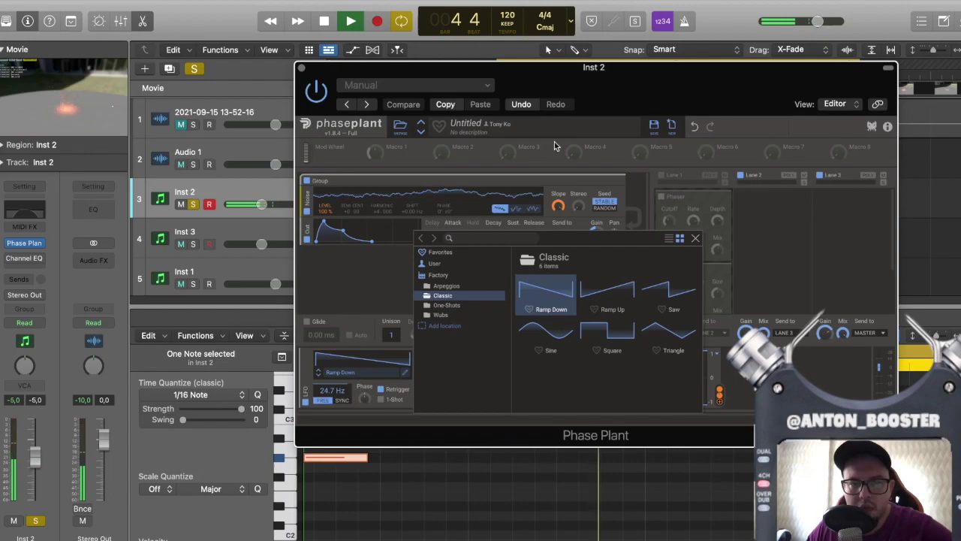
pyautogui.click(301, 68)
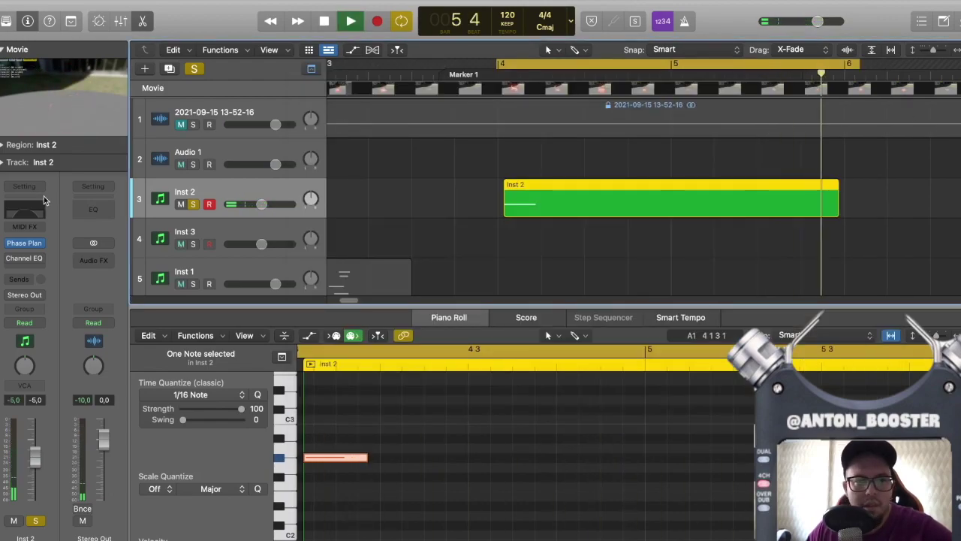
# Step: Enable the Channel EQ on Inst 2, raise its low cut to about 11700 Hz, move the high cut to the top and audition
pyautogui.click(28, 212)
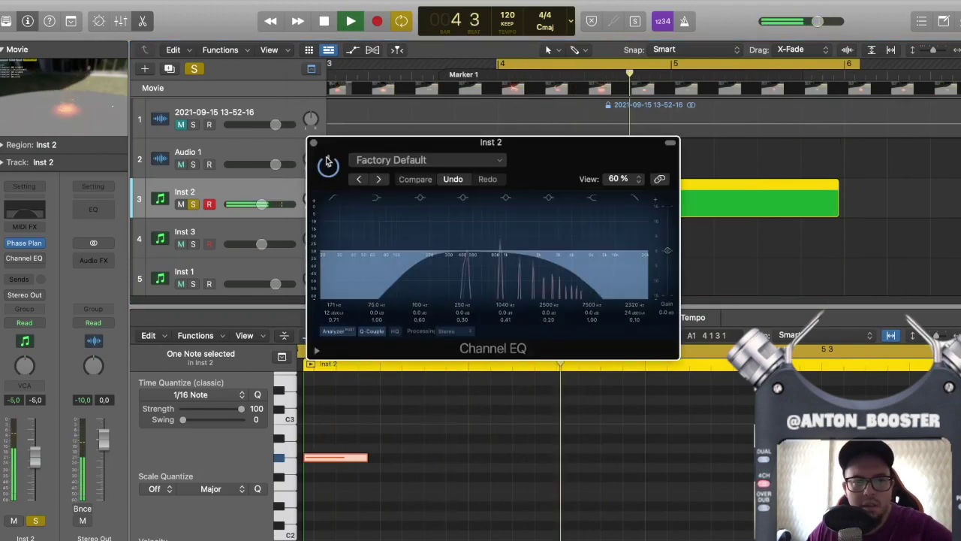
pyautogui.moveTo(562, 268); pyautogui.dragTo(667, 264)
pyautogui.moveTo(435, 266); pyautogui.dragTo(616, 265)
pyautogui.press('space')
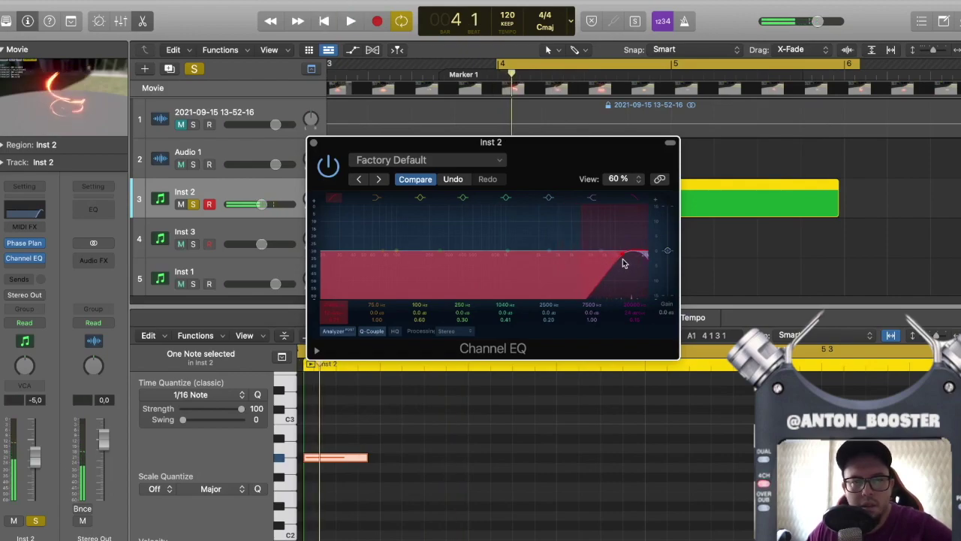
pyautogui.press('space')
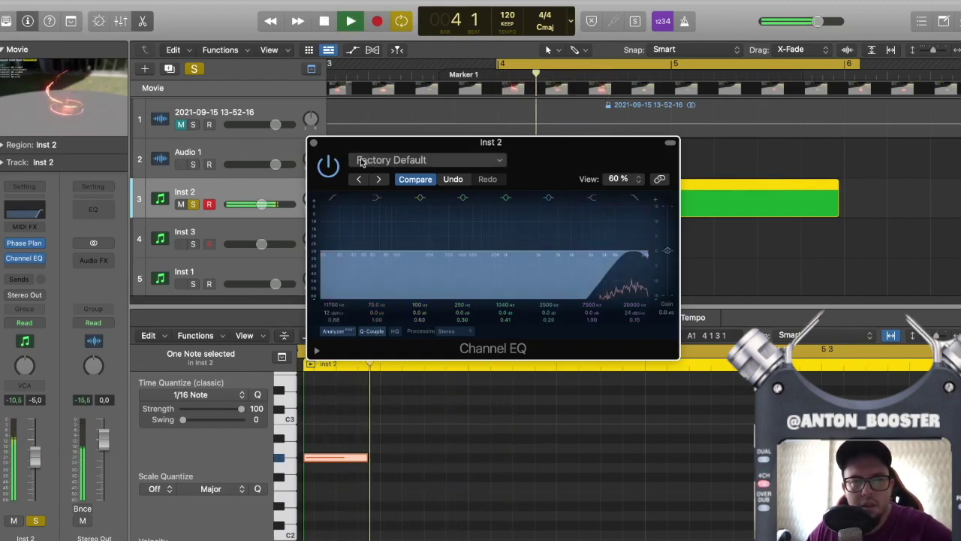
pyautogui.press('space')
pyautogui.click(314, 143)
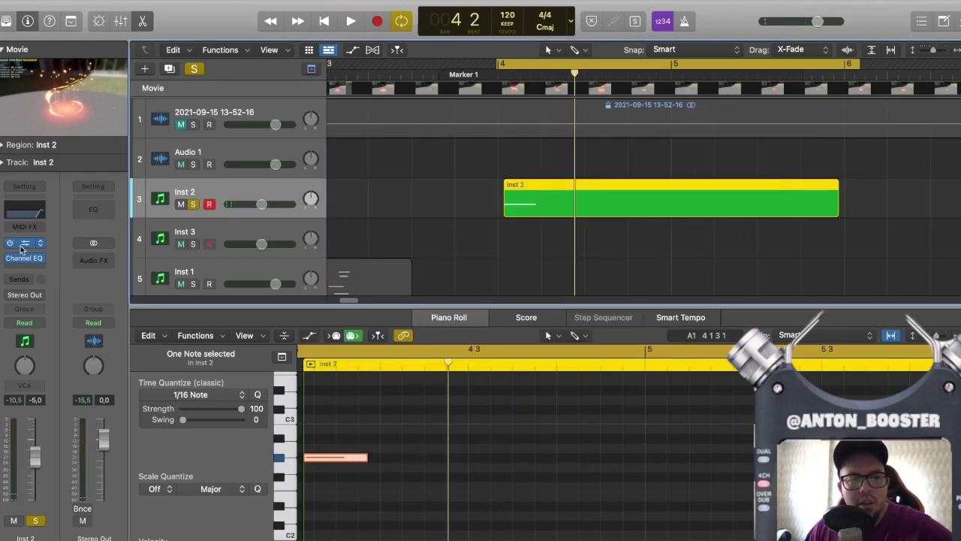
# Step: Reopen Phase Plant on Inst 2, close the waveform browser and switch the Noise generator to the stepped noise type during playback
pyautogui.click(24, 244)
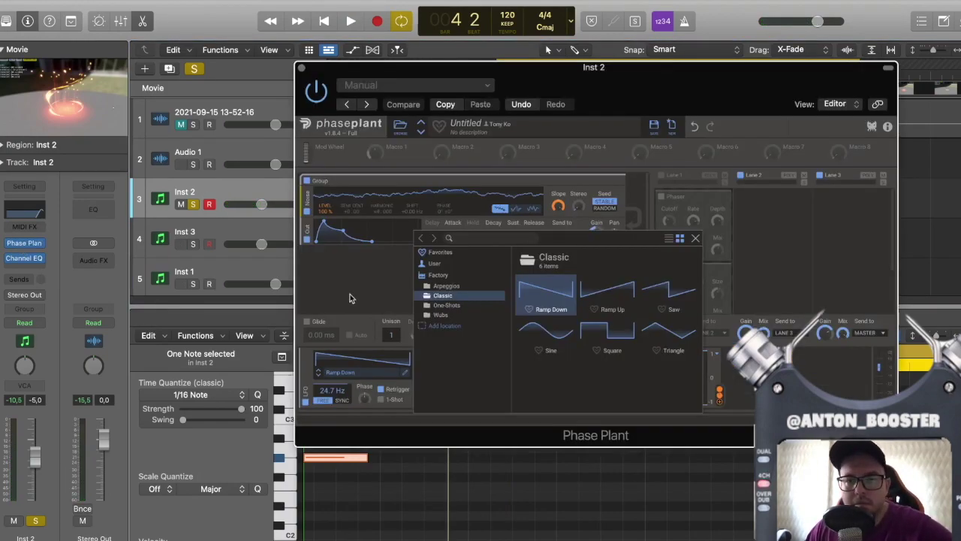
pyautogui.click(696, 239)
pyautogui.moveTo(618, 66); pyautogui.dragTo(587, 94)
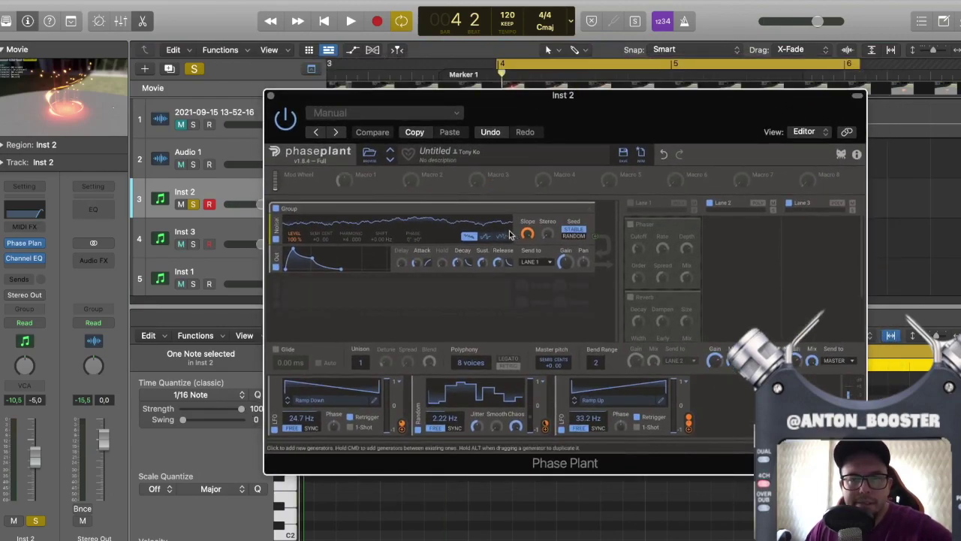
pyautogui.press('space')
pyautogui.click(486, 236)
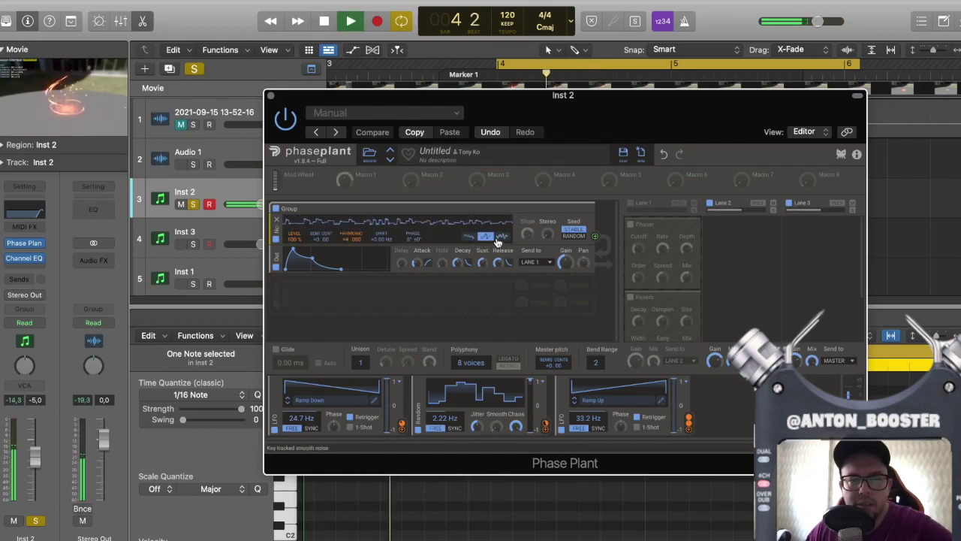
# Step: Switch the Noise generator to the slope-controlled noise type, raise its Stereo amount while auditioning, and close the Phase Plant window
pyautogui.click(470, 235)
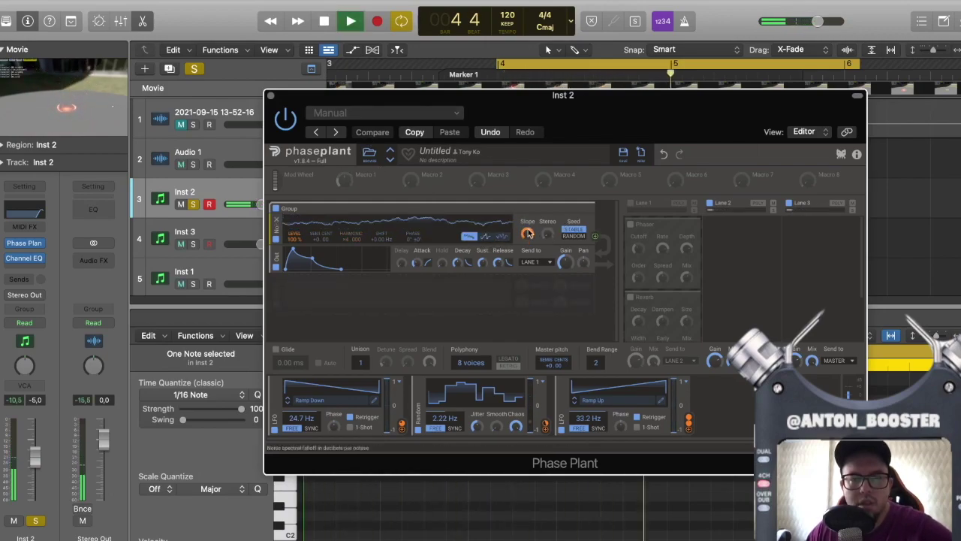
pyautogui.press('space')
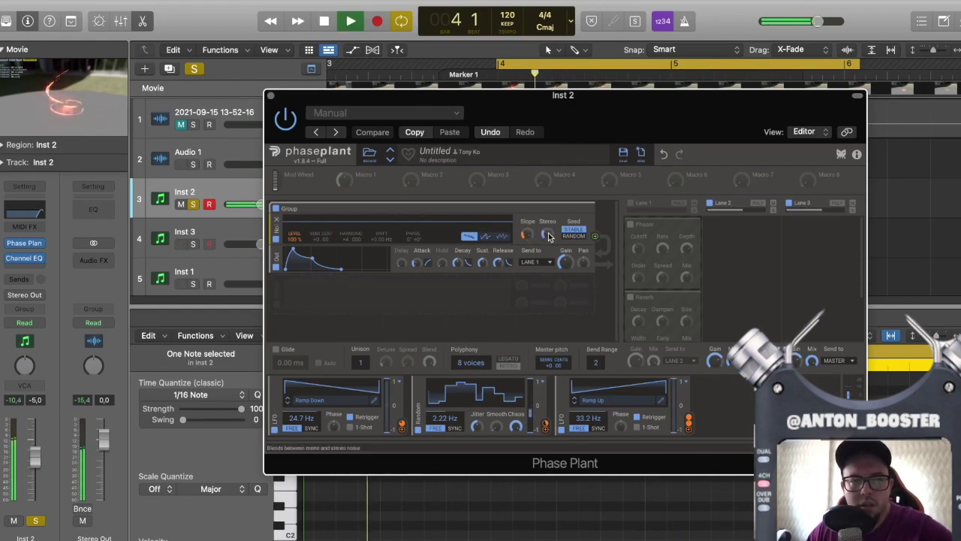
pyautogui.press('space')
pyautogui.press('space')
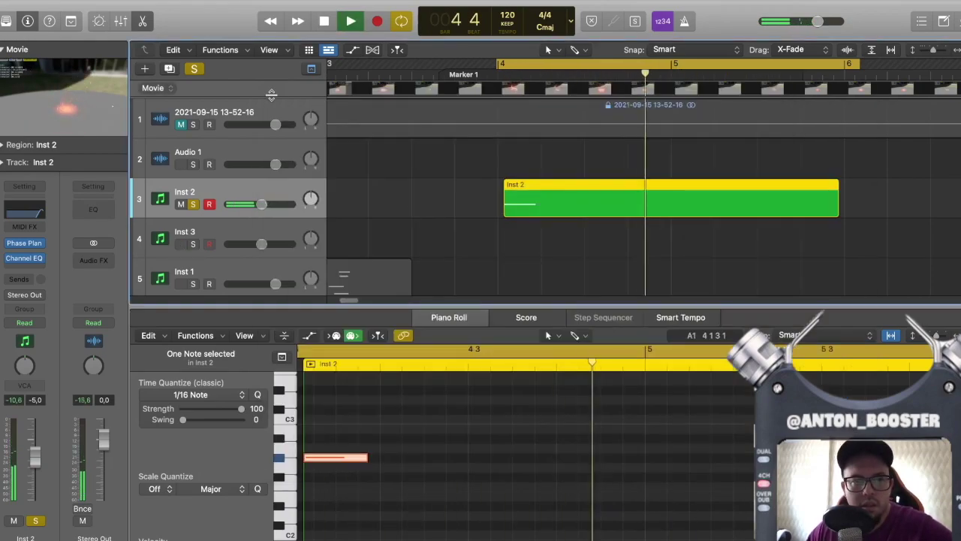
pyautogui.click(271, 95)
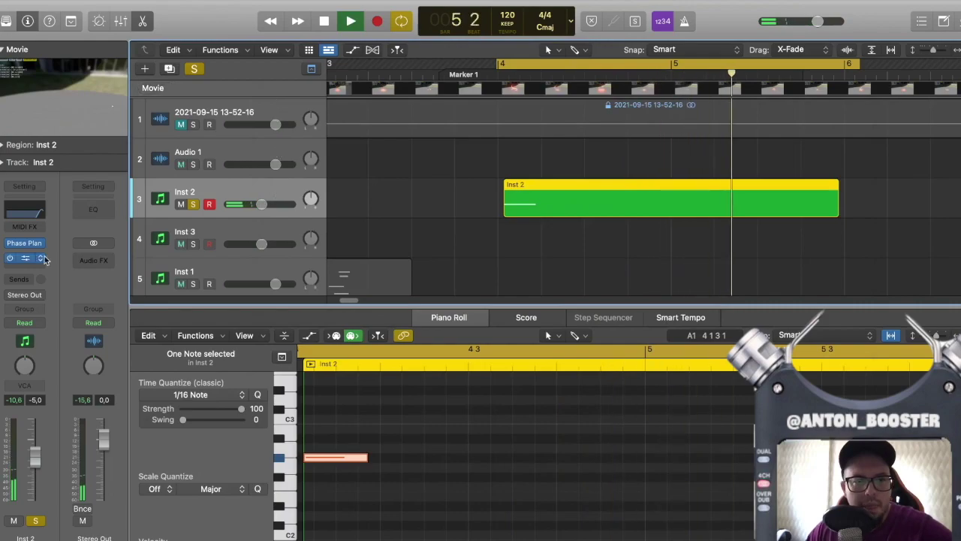
# Step: Reopen Phase Plant on Inst 2, enable Lane 1 with its Phaser and Reverb, and adjust the Reverb mix during playback
pyautogui.click(24, 243)
pyautogui.click(630, 204)
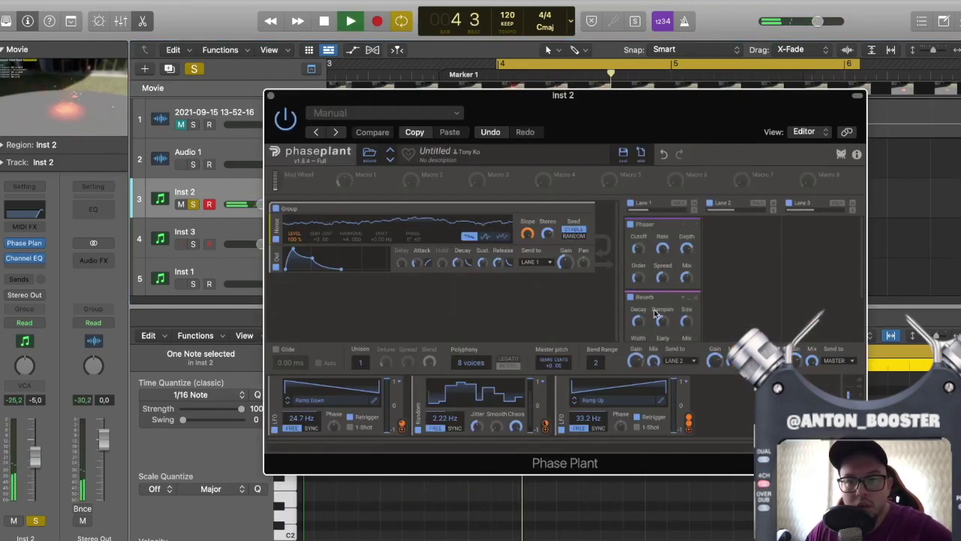
pyautogui.scroll(-2, 672, 271)
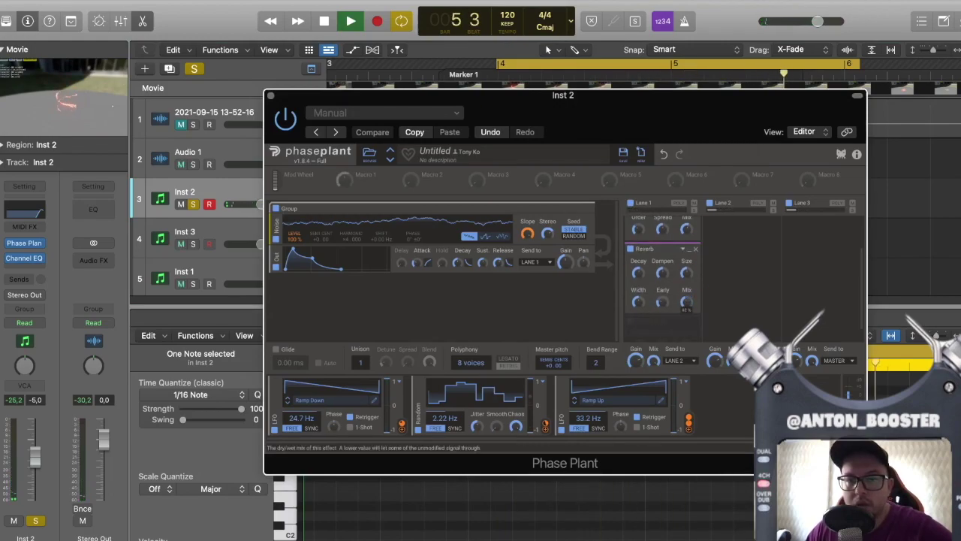
pyautogui.press('space')
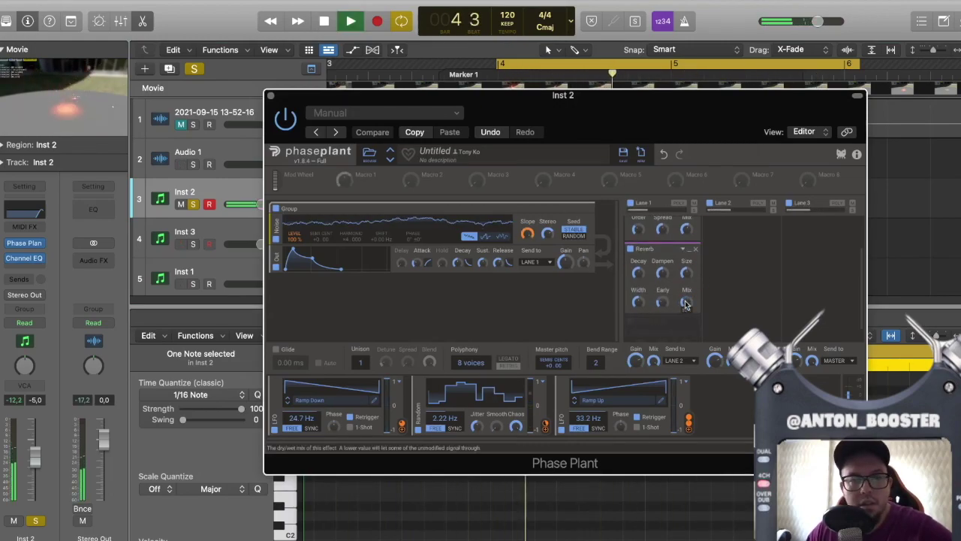
# Step: Try the Saw waveform on the first LFO and a tempo-synced 8/16 rate on the third LFO while auditioning
pyautogui.press('space')
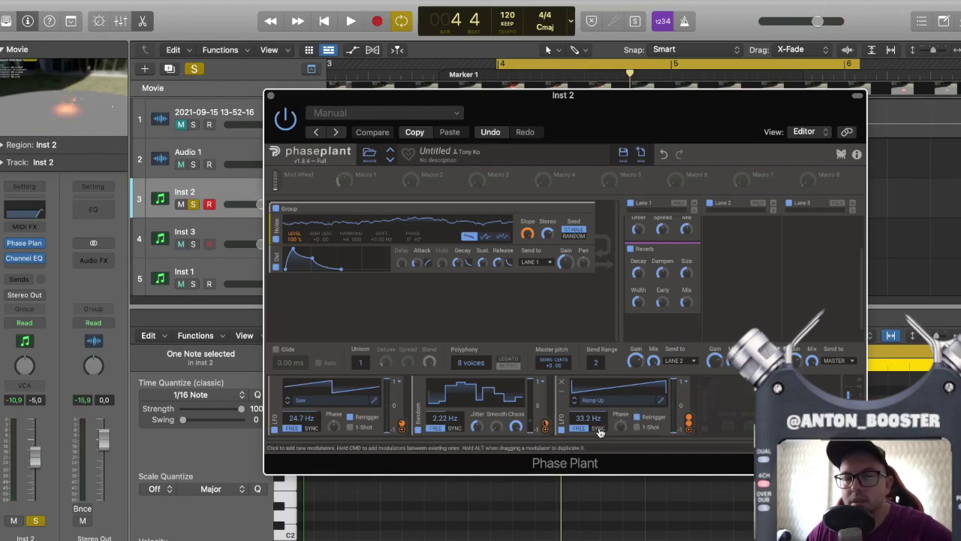
pyautogui.press('space')
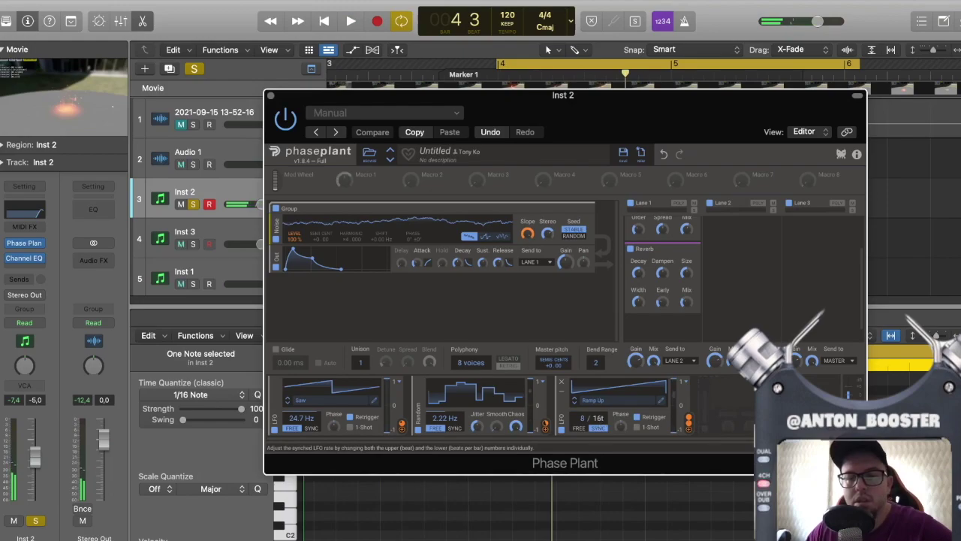
pyautogui.press('space')
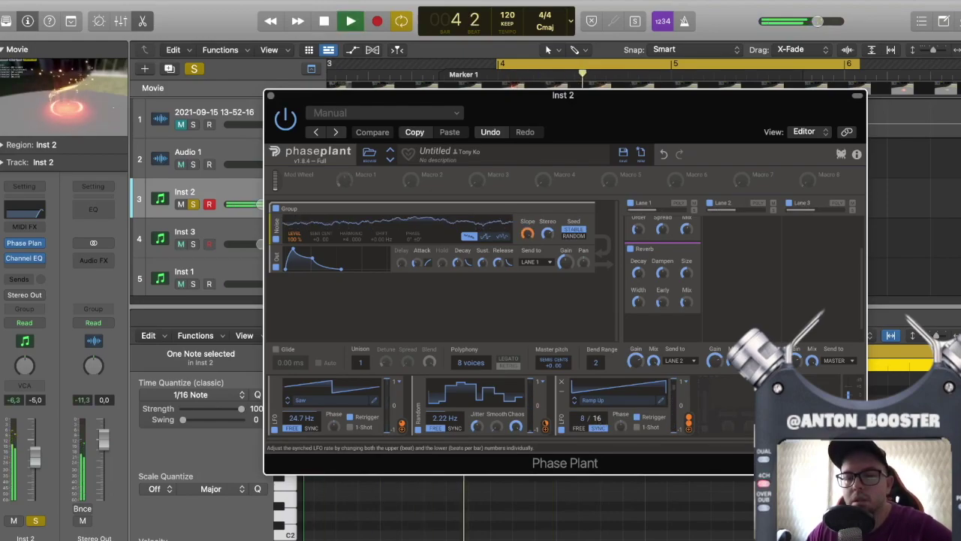
# Step: Set the third LFO's synced rate to 8/8 and the Random modulator's rate to 5.25 Hz while auditioning
pyautogui.press('space')
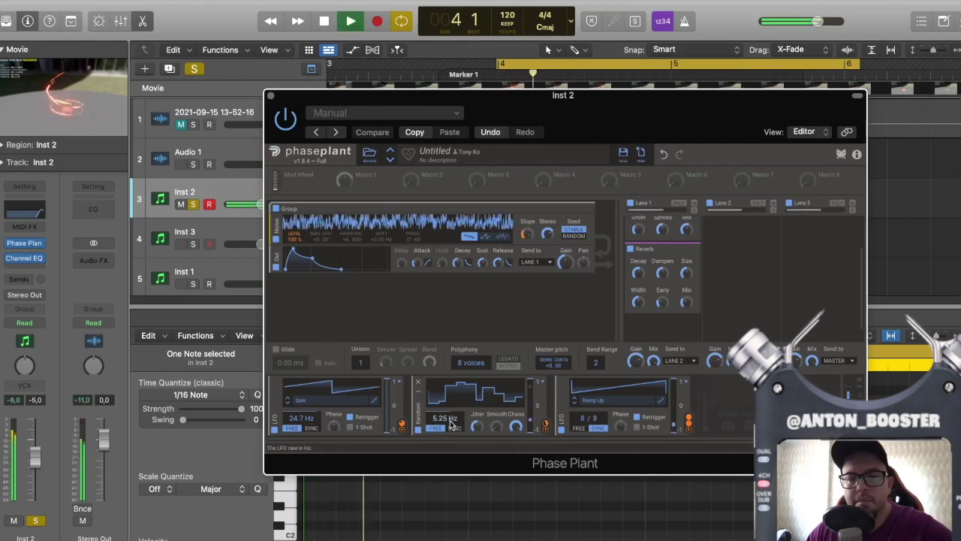
pyautogui.press('space')
pyautogui.press('space')
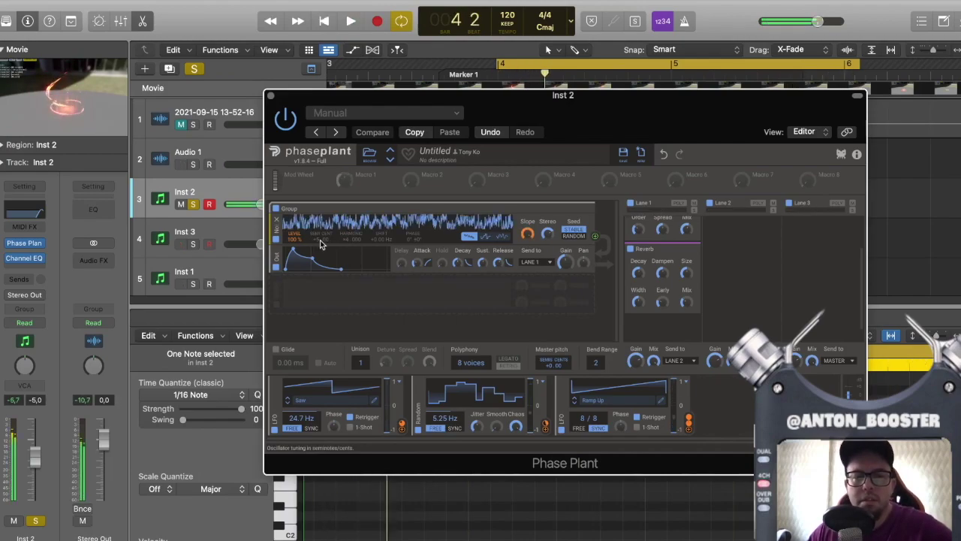
# Step: Raise the Noise generator's tuning to +14.00 semitones, and close the Phase Plant window and the Piano Roll
pyautogui.moveTo(318, 239); pyautogui.dragTo(319, 221)
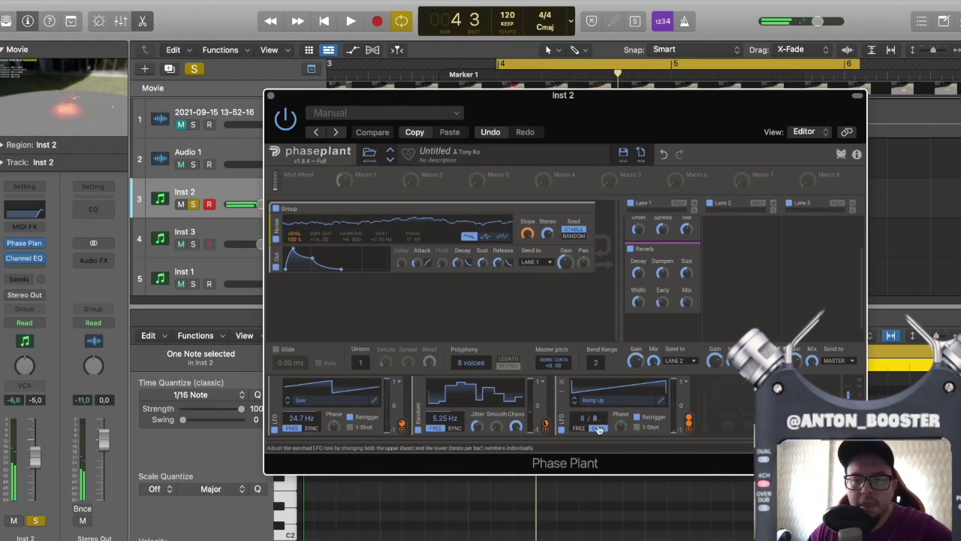
pyautogui.click(271, 97)
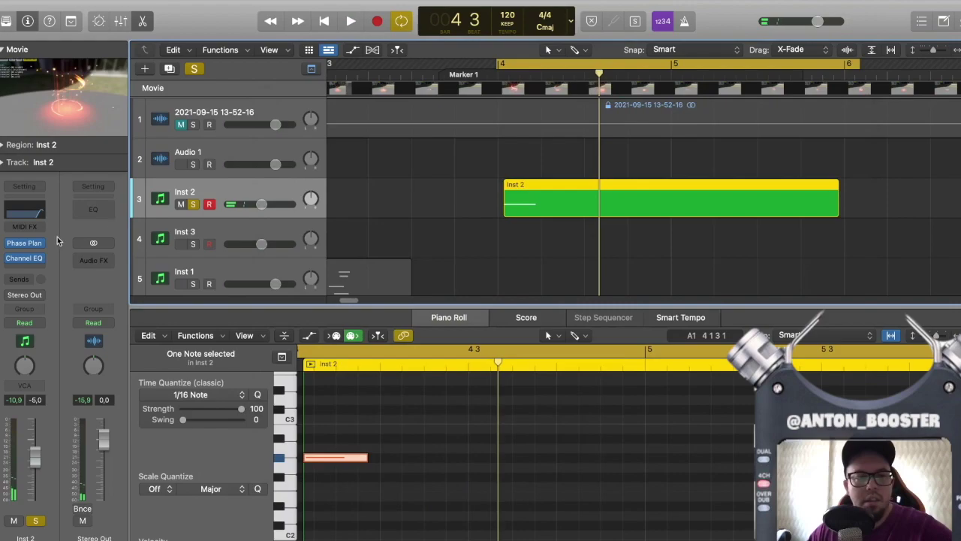
pyautogui.press('e')
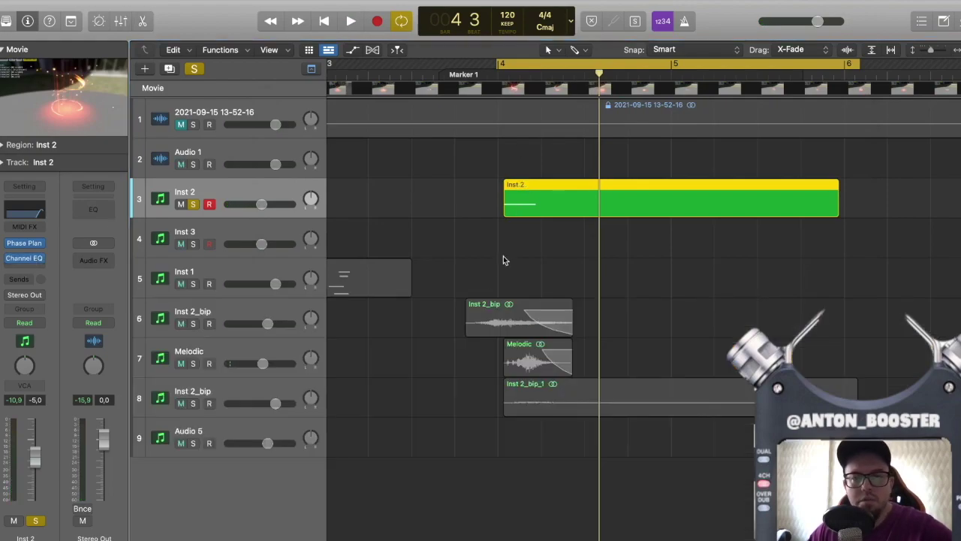
# Step: Solo tracks 6 through 9 together with Inst 2 and audition the combined layers
pyautogui.moveTo(194, 325); pyautogui.dragTo(198, 430)
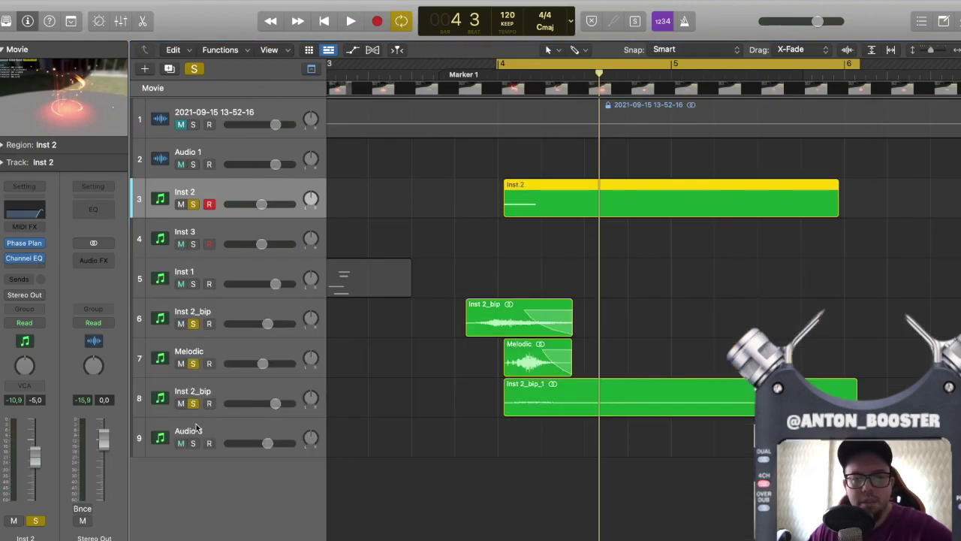
pyautogui.press('space')
pyautogui.press('space')
# Step: Move the Inst 2 region to start just before beat 2 of bar 4, turn off cycling and play from just before Marker 1
pyautogui.click(551, 201)
pyautogui.moveTo(551, 202); pyautogui.dragTo(560, 184)
pyautogui.press('space')
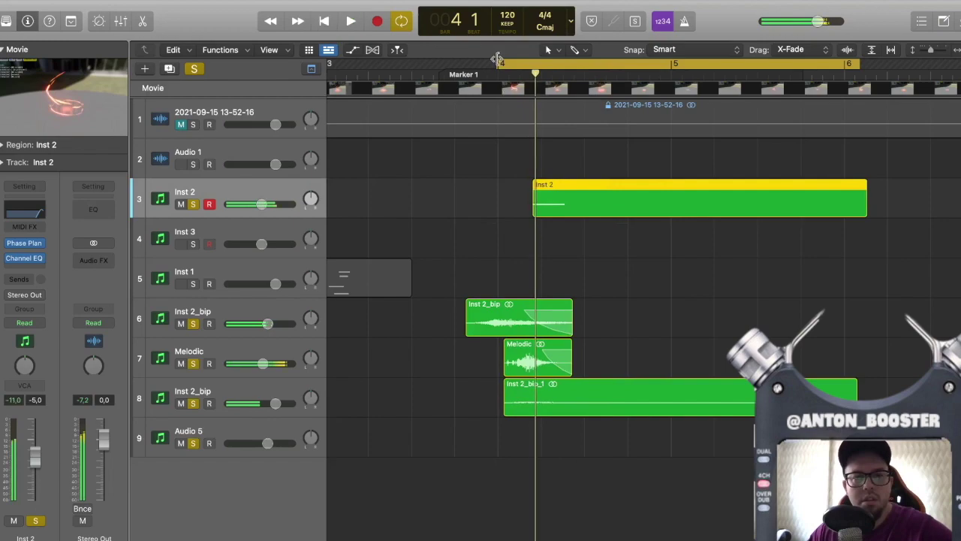
pyautogui.click(500, 63)
pyautogui.click(444, 75)
pyautogui.press('space')
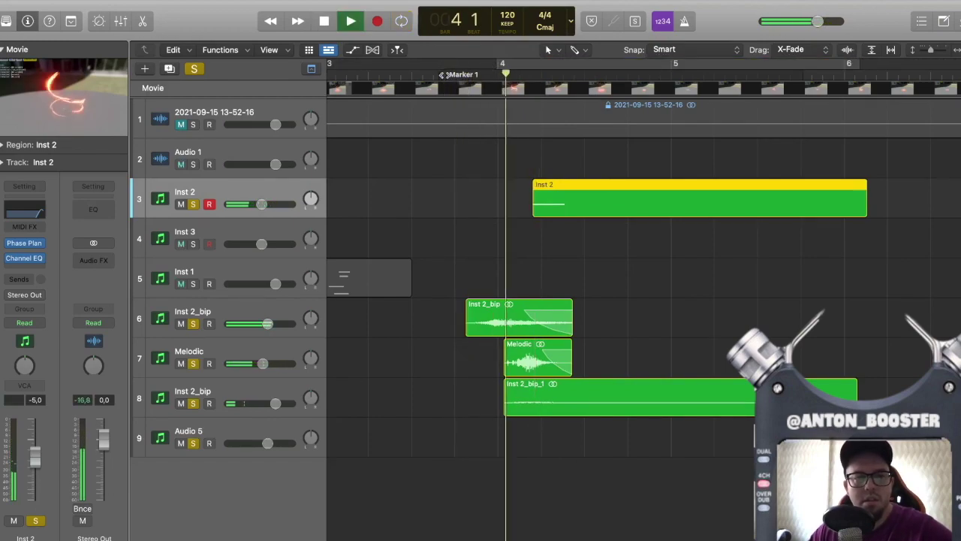
pyautogui.press('space')
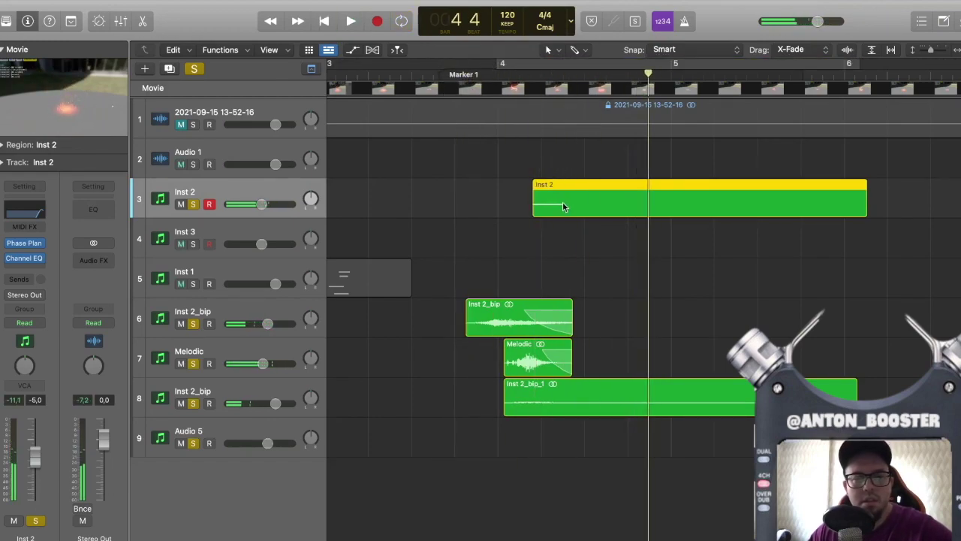
# Step: Lengthen the Inst 2 region's MIDI note to about double, close the Piano Roll and audition from Marker 1
pyautogui.doubleClick(562, 208)
pyautogui.moveTo(367, 458); pyautogui.dragTo(432, 458)
pyautogui.press('e')
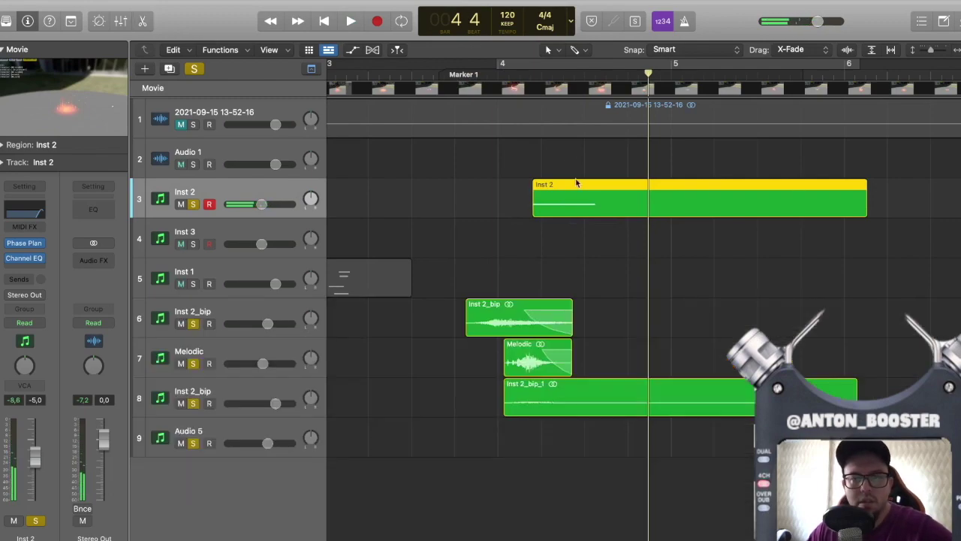
pyautogui.click(467, 73)
pyautogui.press('space')
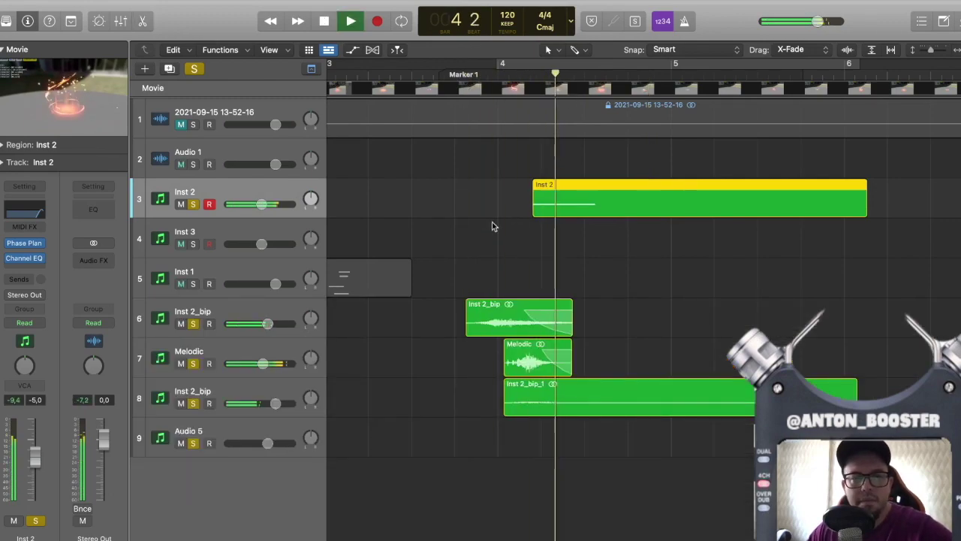
pyautogui.press('space')
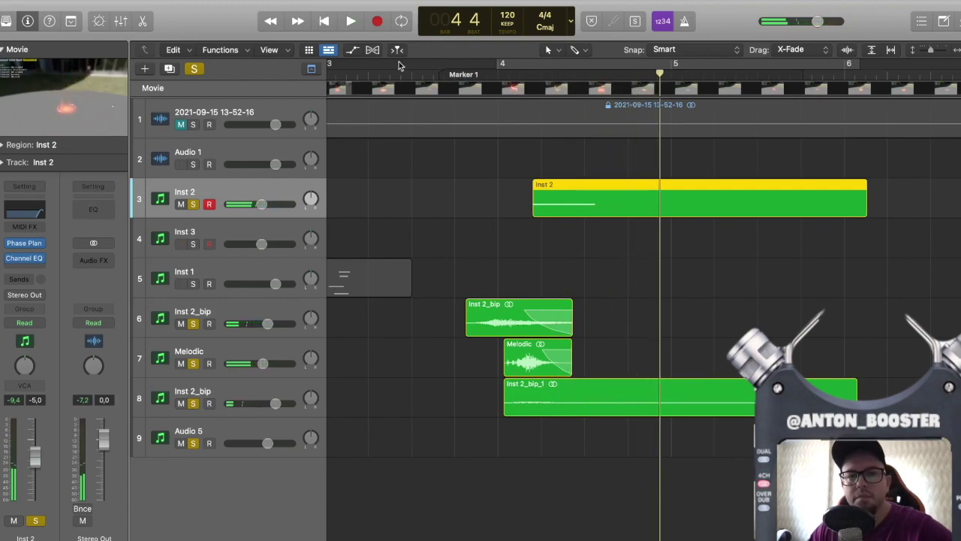
# Step: Reopen Phase Plant on Inst 2, turn cycling back on and extend the cycle range's start to before Marker 1
pyautogui.click(26, 242)
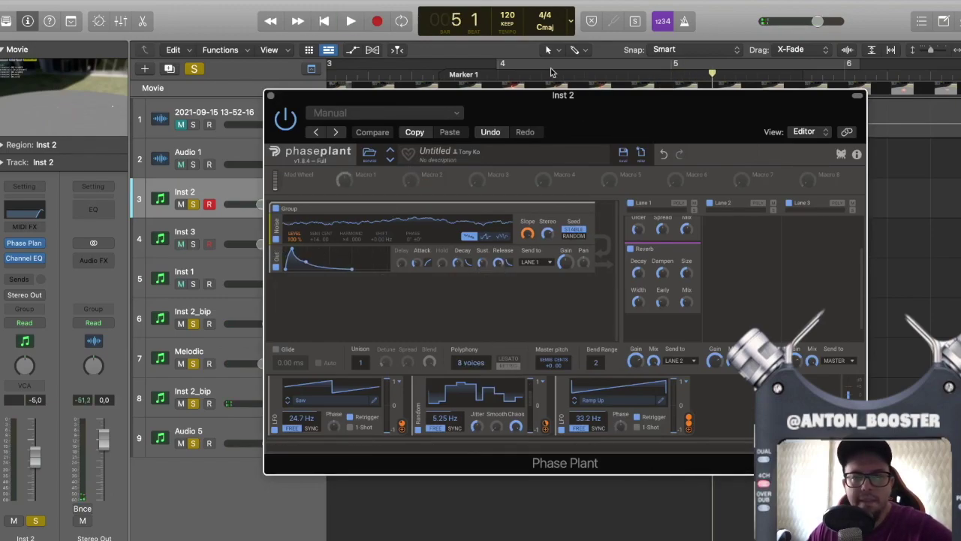
pyautogui.click(483, 64)
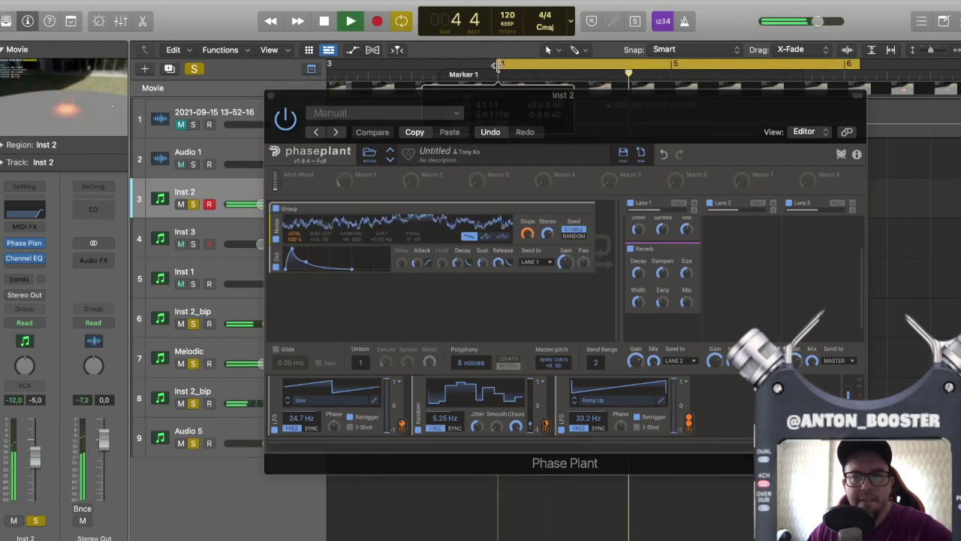
pyautogui.moveTo(498, 64); pyautogui.dragTo(434, 64)
# Step: Shorten the noise output envelope's release and audition it with the soloed layers
pyautogui.moveTo(498, 262); pyautogui.dragTo(498, 273)
pyautogui.press('space')
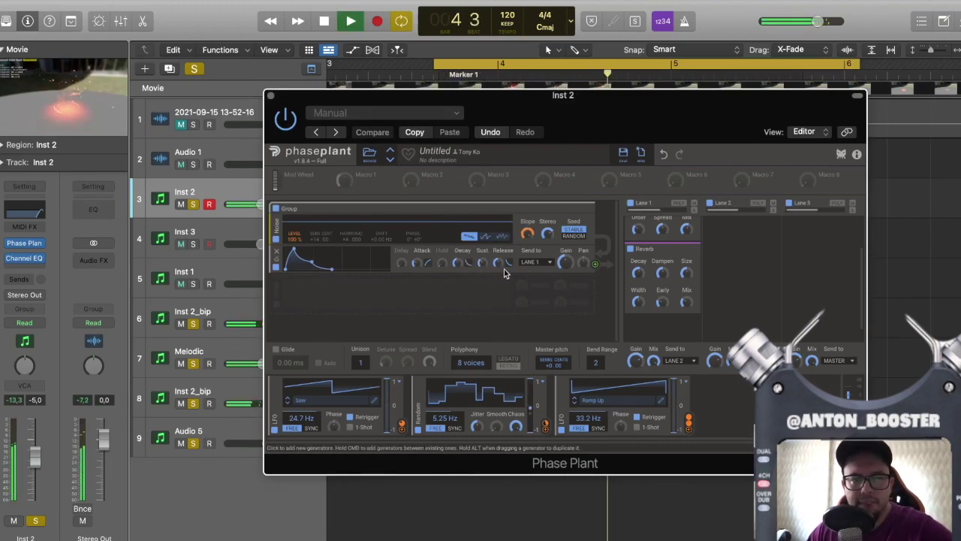
pyautogui.press('space')
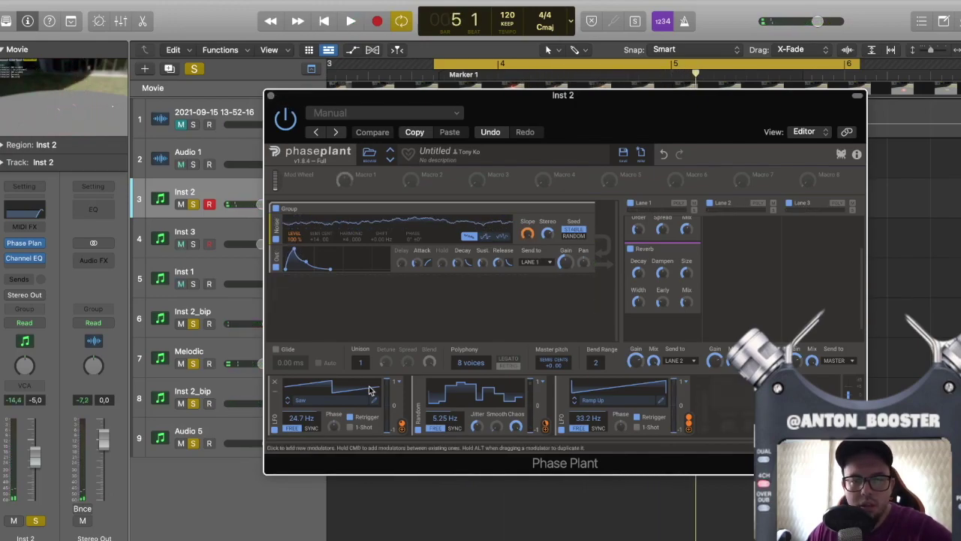
# Step: Set the first LFO's waveform to Classic Ramp Down, audition it and close the waveform browser
pyautogui.click(319, 404)
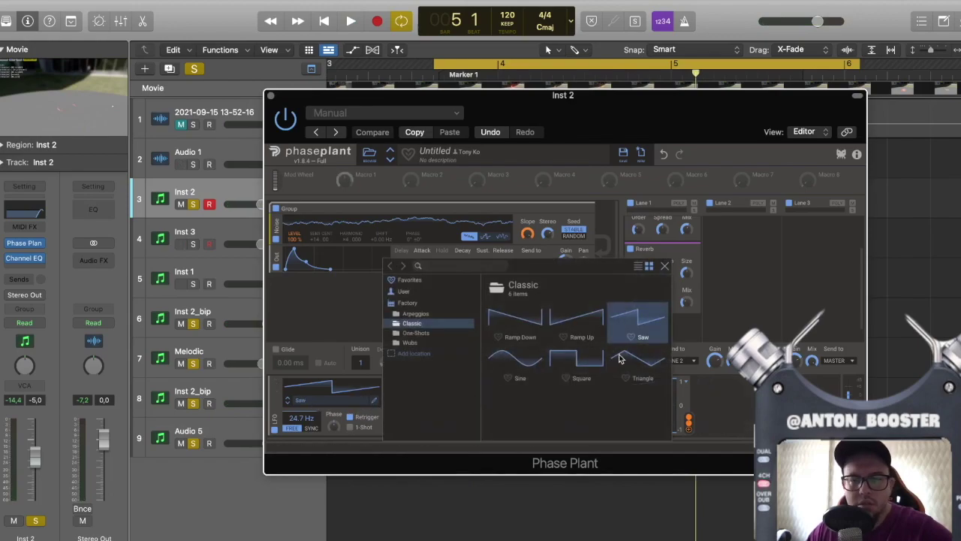
pyautogui.click(517, 317)
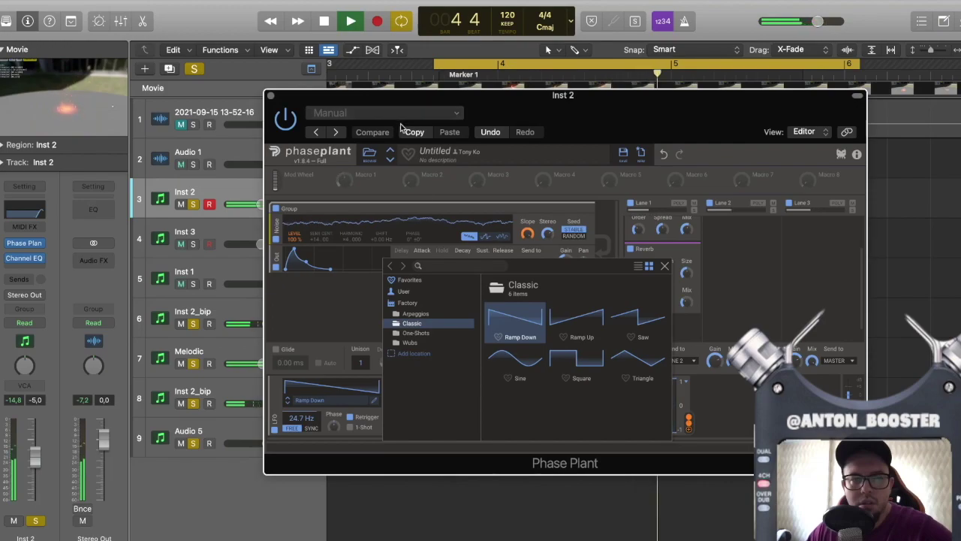
pyautogui.press('space')
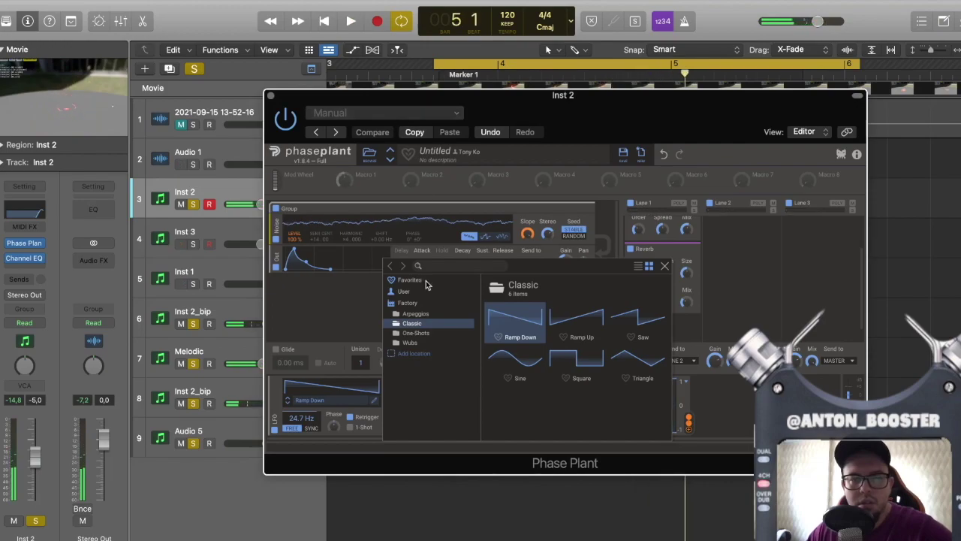
pyautogui.click(664, 266)
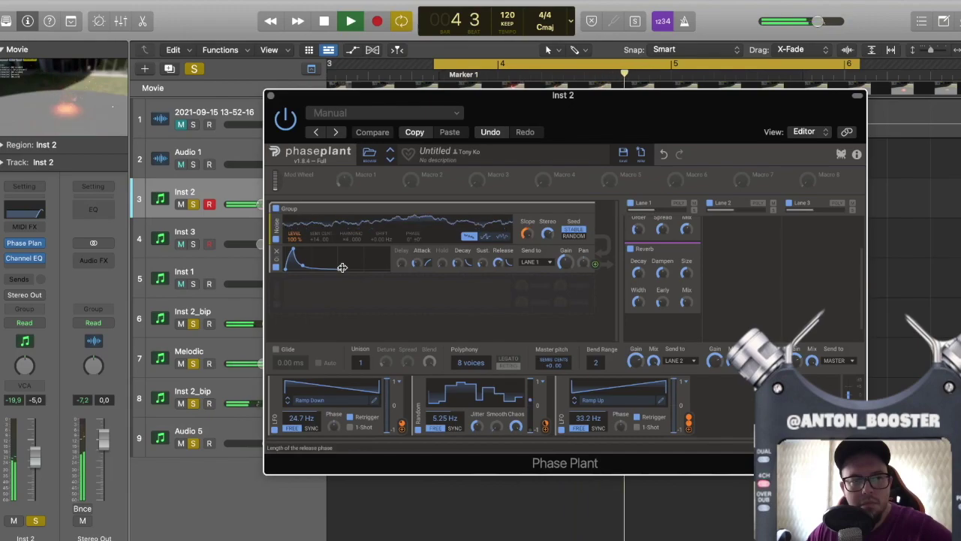
# Step: Reshape the noise output envelope with a longer attack, longer decay and lower sustain while auditioning the layered sound
pyautogui.press('space')
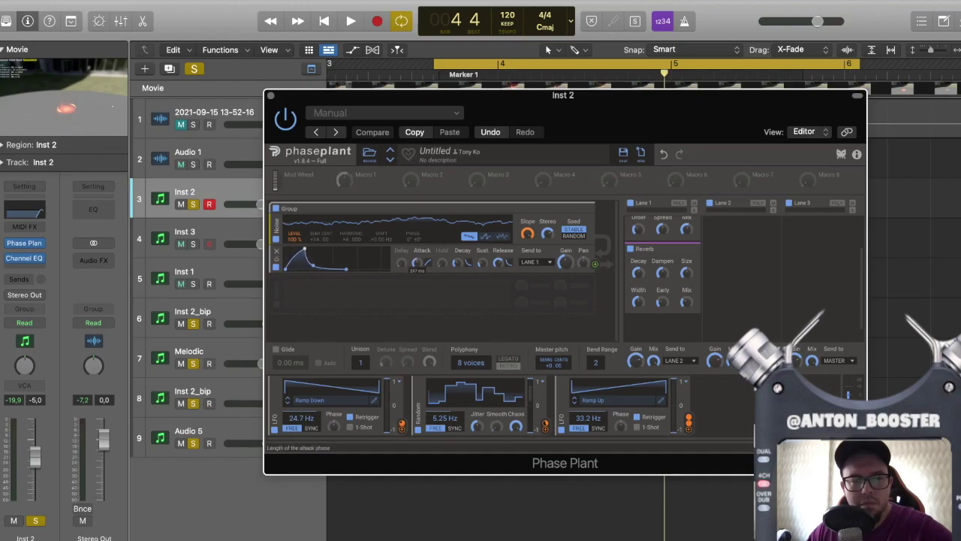
pyautogui.press('space')
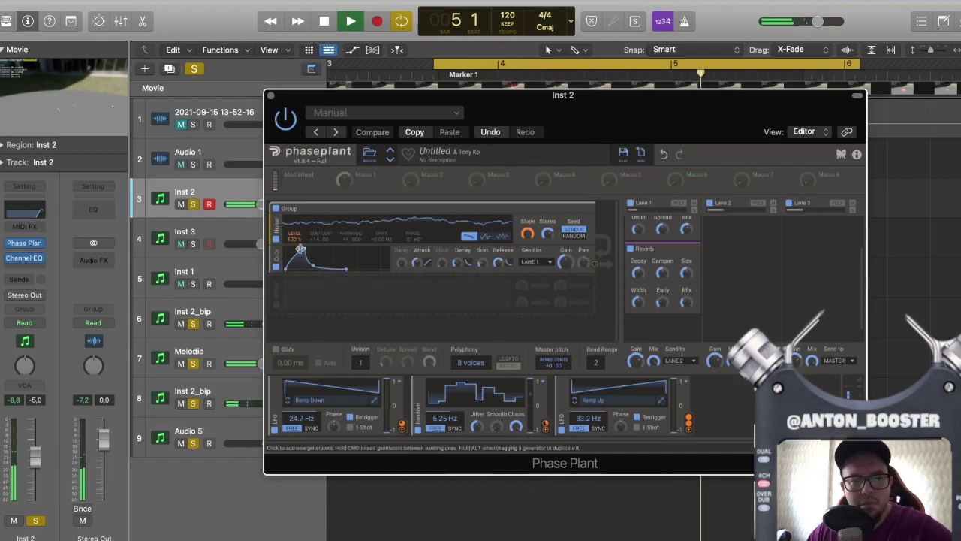
pyautogui.press('space')
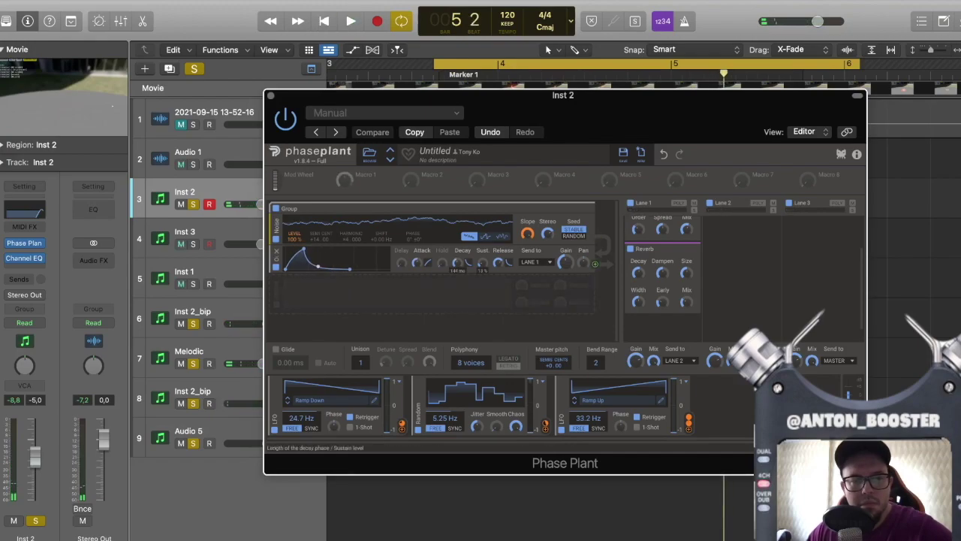
pyautogui.press('space')
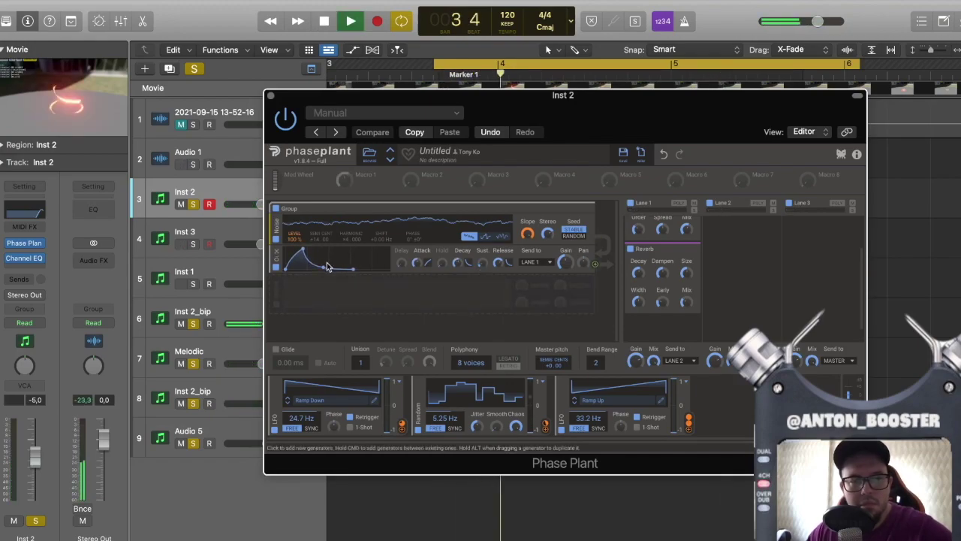
pyautogui.press('space')
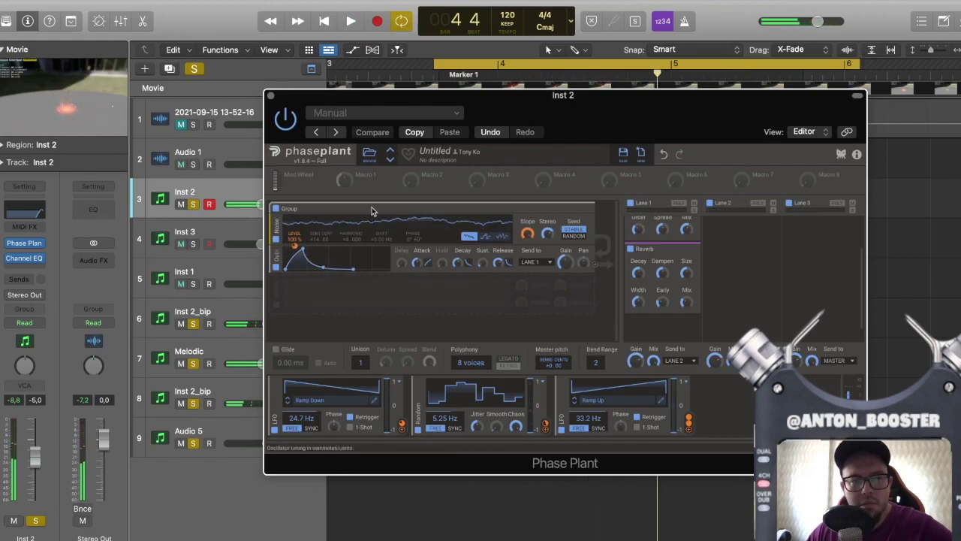
# Step: Close Phase Plant, shift the Inst 2 region slightly earlier in the arrangement and stop playback
pyautogui.click(274, 97)
pyautogui.click(494, 68)
pyautogui.moveTo(487, 76); pyautogui.dragTo(551, 80)
pyautogui.moveTo(581, 187); pyautogui.dragTo(561, 194)
pyautogui.press('space')
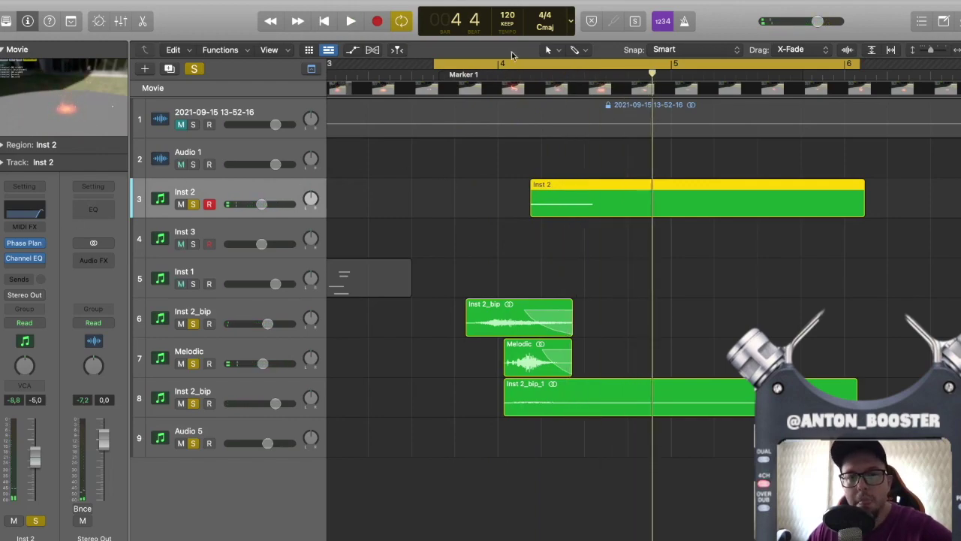
# Step: Show track automation and draw a volume fade on Inst 2 from -5.0 dB down to -∞, auditioning it
pyautogui.click(352, 49)
pyautogui.click(558, 222)
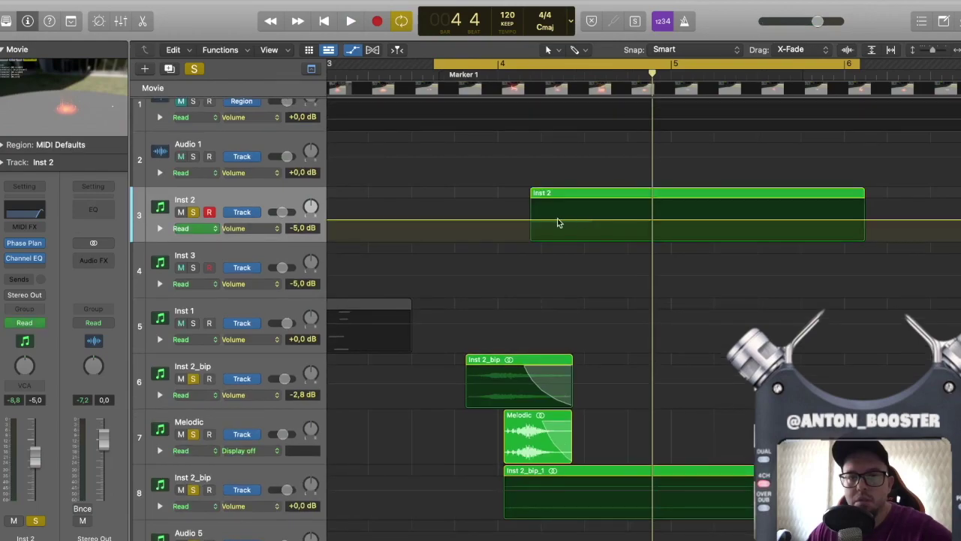
pyautogui.moveTo(609, 219); pyautogui.dragTo(611, 240)
pyautogui.press('space')
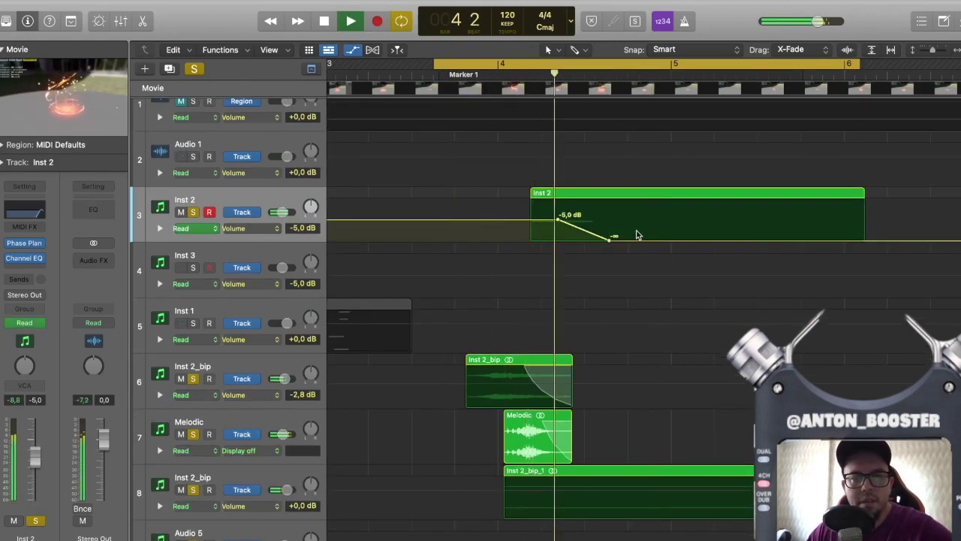
# Step: Lengthen the Inst 2 volume fade-out so it reaches silence just after bar 5, and audition it
pyautogui.press('space')
pyautogui.moveTo(608, 240); pyautogui.dragTo(684, 246)
pyautogui.press('space')
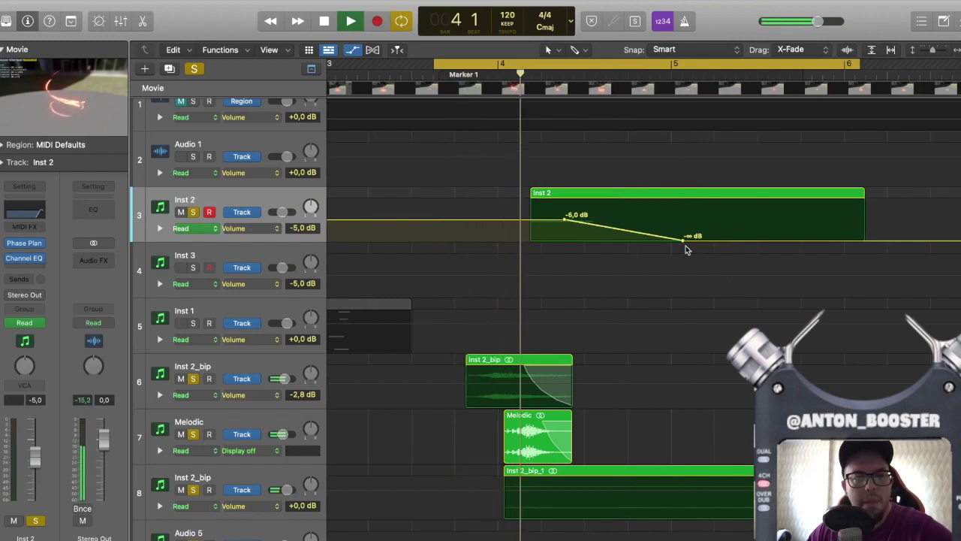
pyautogui.press('space')
pyautogui.press('space')
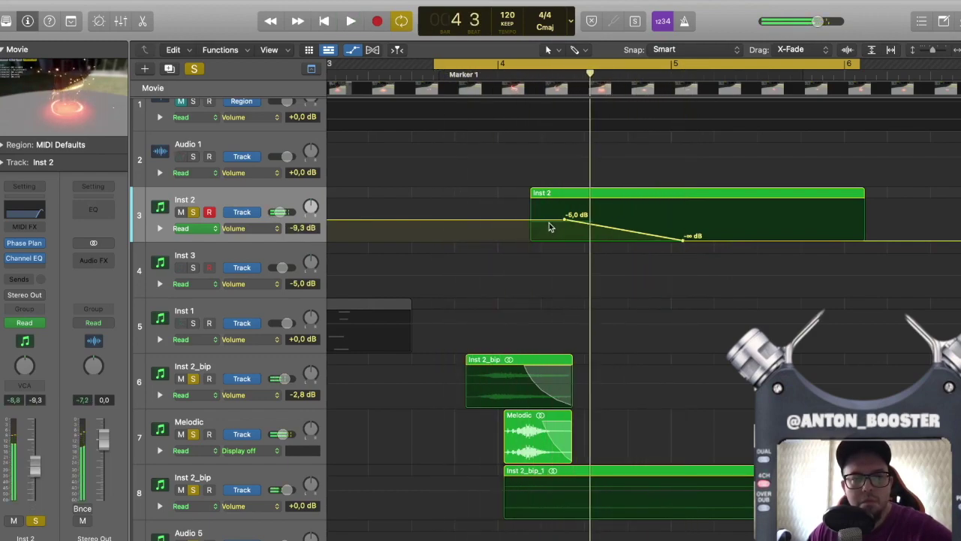
# Step: Add a volume fade-in from -∞ at the start of the Inst 2 region, peaking just before the fade-out, and audition it
pyautogui.moveTo(527, 223); pyautogui.dragTo(527, 239)
pyautogui.press('space')
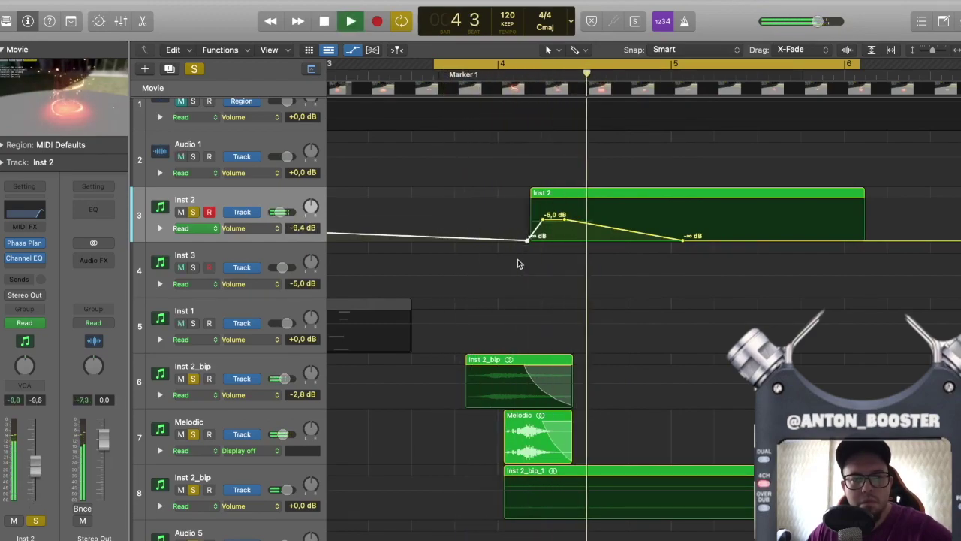
pyautogui.moveTo(542, 218); pyautogui.dragTo(560, 220)
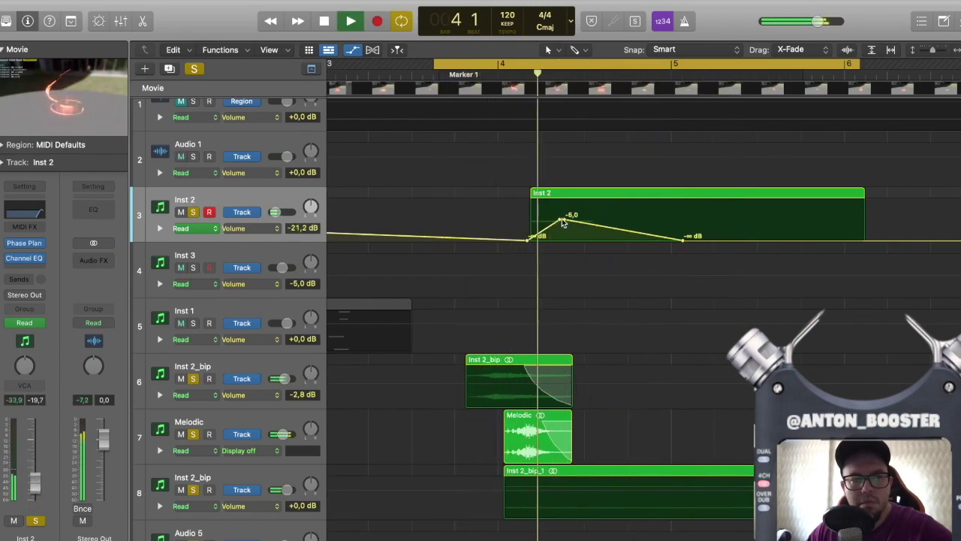
pyautogui.press('space')
# Step: Bounce the Inst 2 region in place to a new track, muting the source, including volume/pan automation, with Normalize off
pyautogui.moveTo(561, 191)
pyautogui.mouseDown()
pyautogui.moveTo(536, 193)
pyautogui.moveTo(576, 197)
pyautogui.moveTo(567, 193)
pyautogui.mouseUp()
pyautogui.rightClick(569, 193)
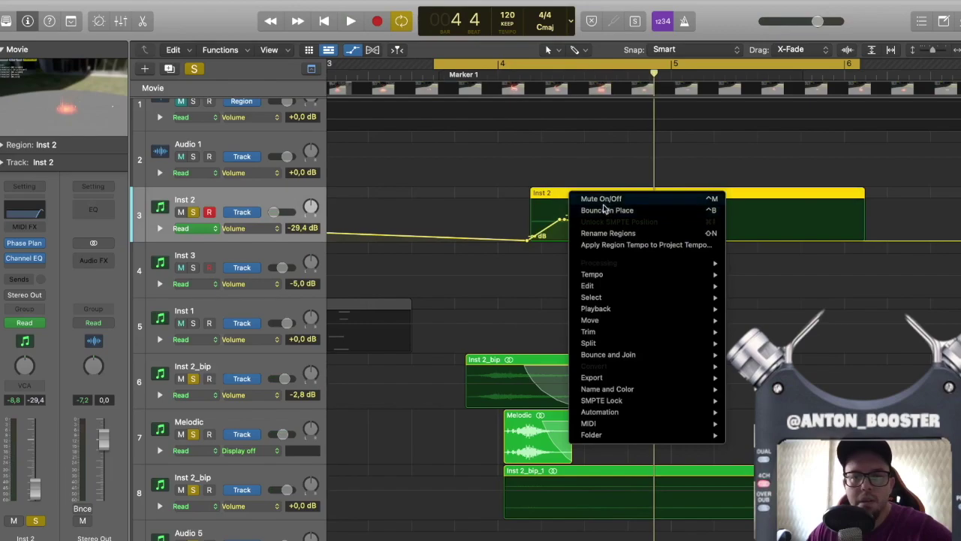
pyautogui.click(605, 211)
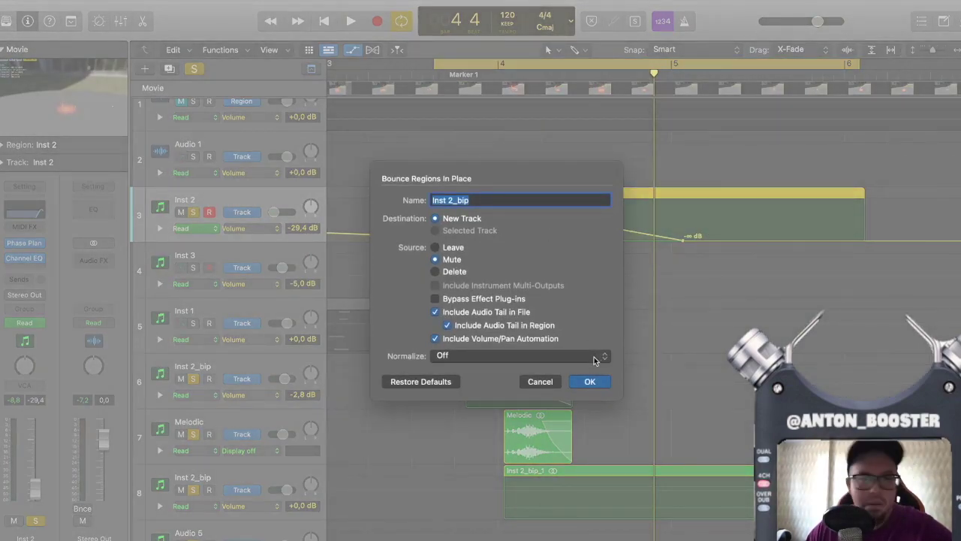
pyautogui.click(591, 381)
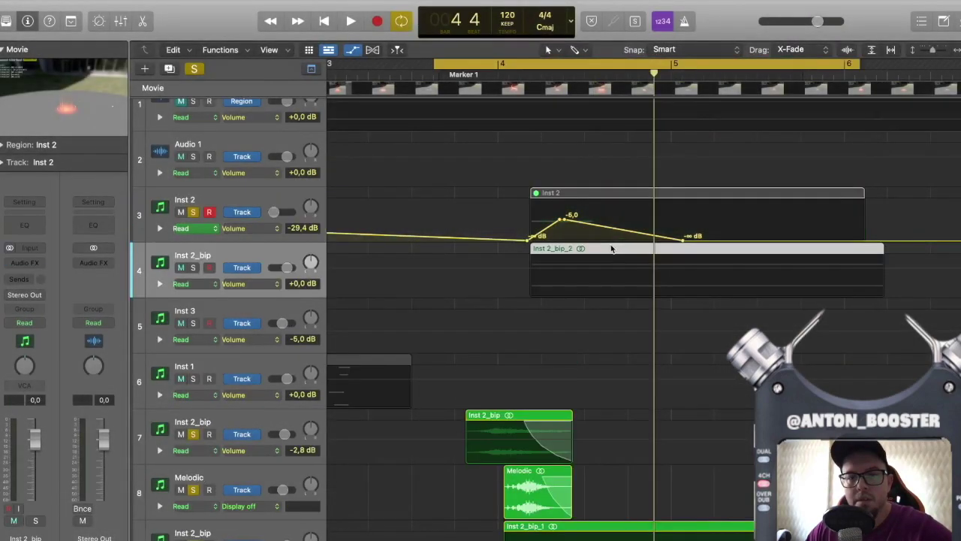
# Step: Copy the bounced Inst 2_bip_2 region onto the Audio 5 track, starting at about bar 4
pyautogui.scroll(-2, 485, 258)
pyautogui.click(187, 243)
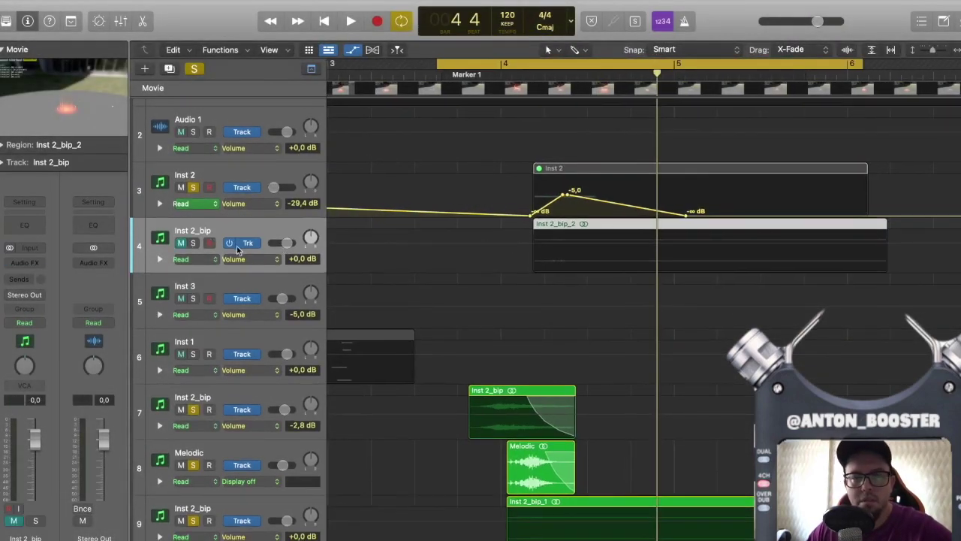
pyautogui.moveTo(587, 227); pyautogui.dragTo(559, 518)
# Step: Clear all solos, solo the four layer tracks from the lower Inst 2_bip to Audio 5, and audition them together
pyautogui.scroll(-1, 250, 289)
pyautogui.click(194, 69)
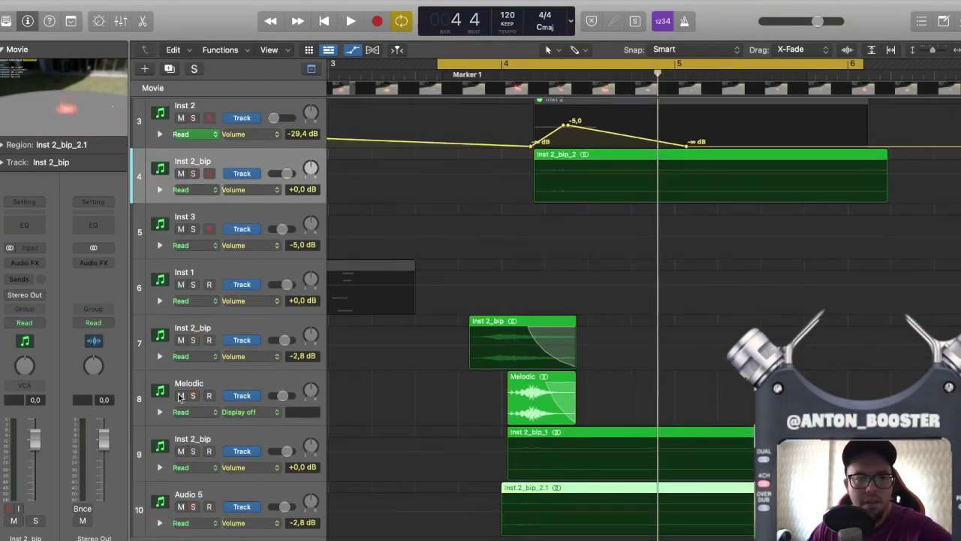
pyautogui.moveTo(195, 341); pyautogui.dragTo(204, 527)
pyautogui.press('space')
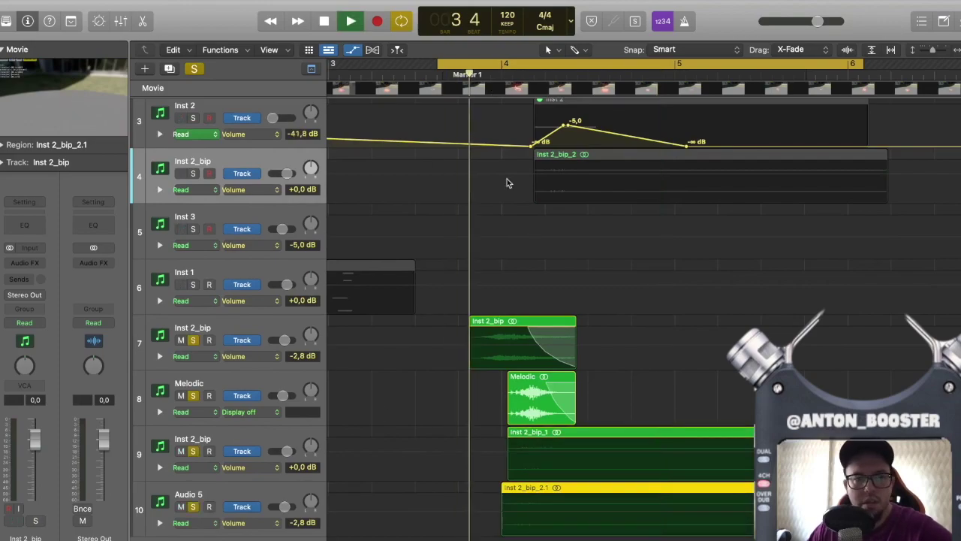
pyautogui.scroll(-1, 522, 345)
pyautogui.press('space')
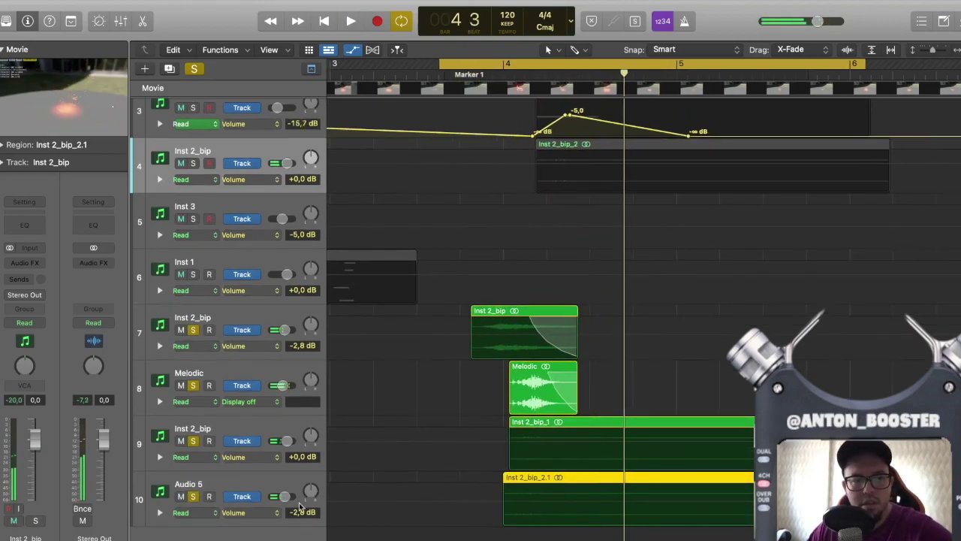
# Step: Replace the Channel EQ on Audio 5 with a Compressor at its factory default, audition it and close the plug-in window
pyautogui.click(279, 486)
pyautogui.scroll(-2, 555, 399)
pyautogui.press('super+Right')
pyautogui.press('super+Right')
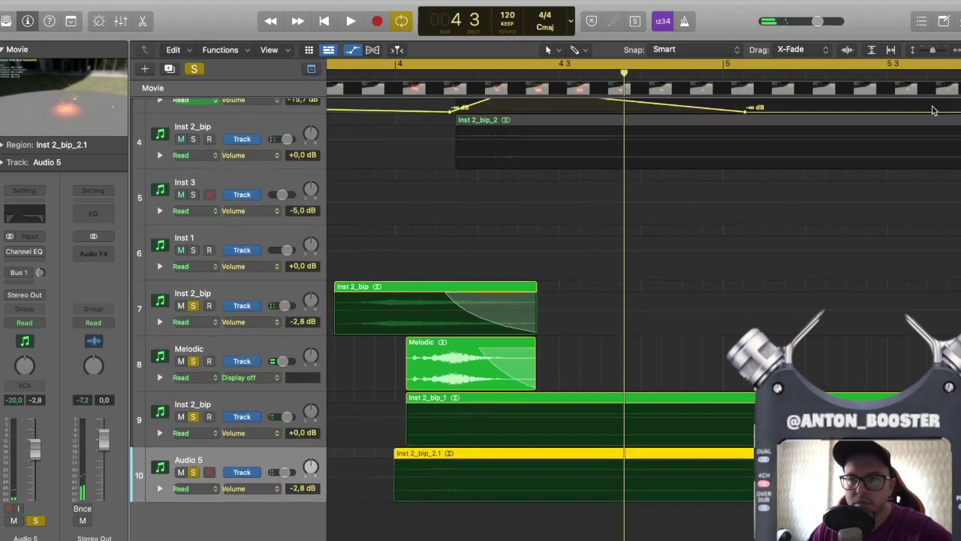
pyautogui.press('super+Down')
pyautogui.click(42, 253)
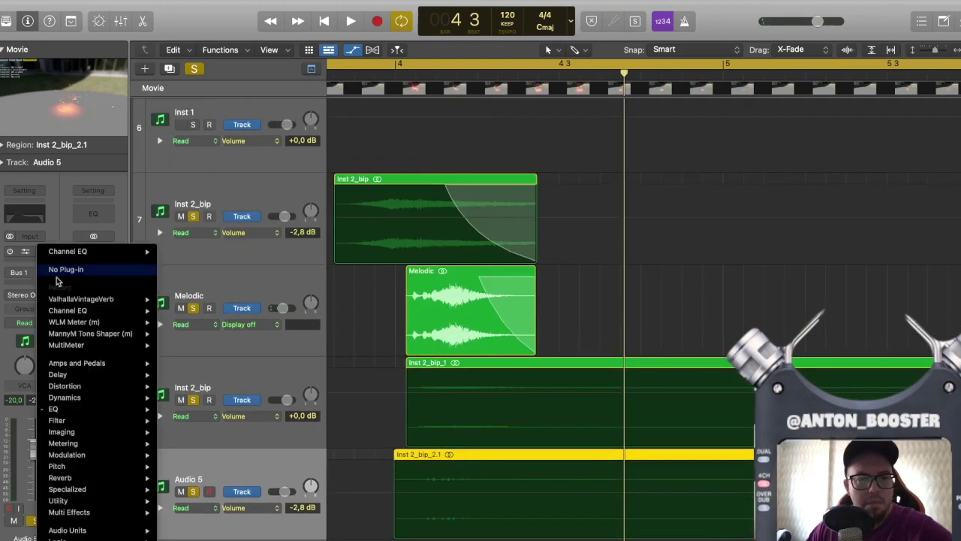
pyautogui.moveTo(88, 404)
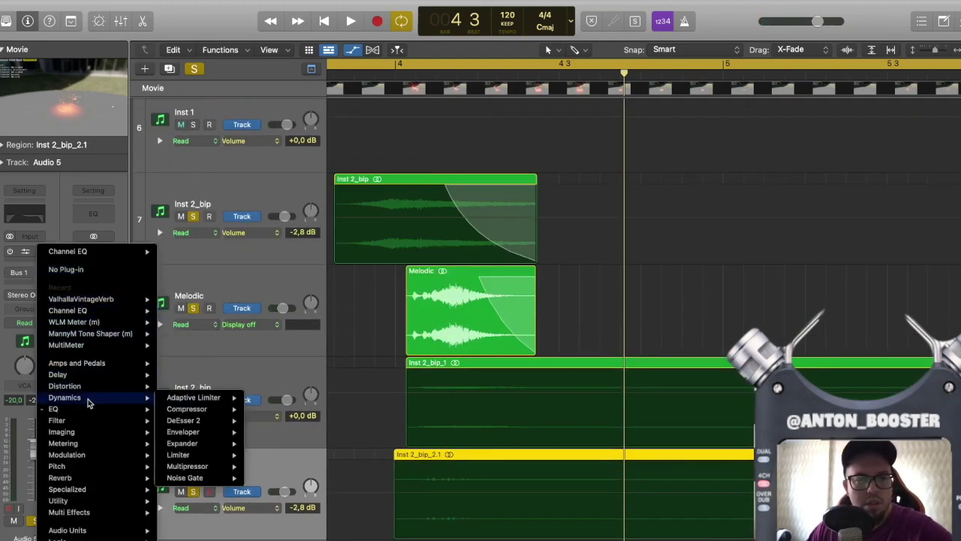
pyautogui.moveTo(211, 410)
pyautogui.click(260, 409)
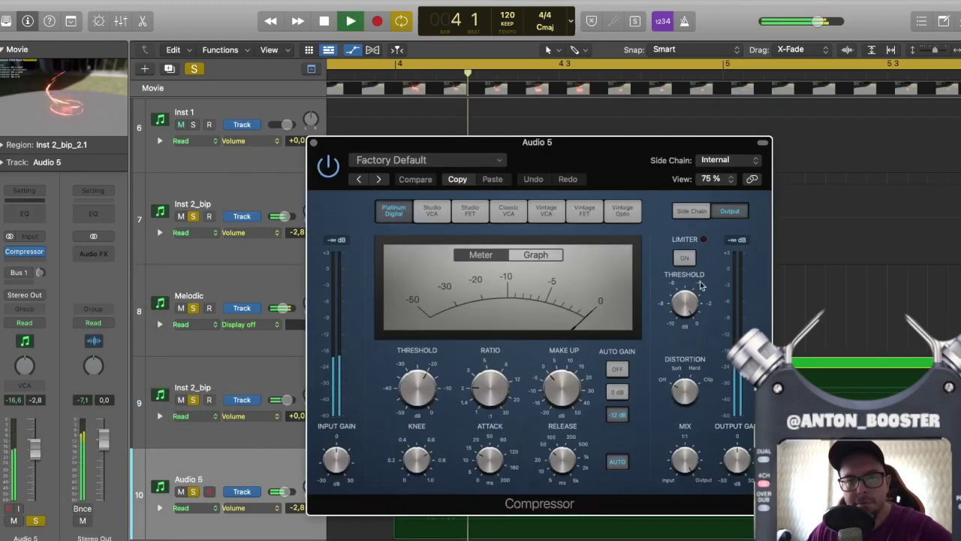
pyautogui.press('space')
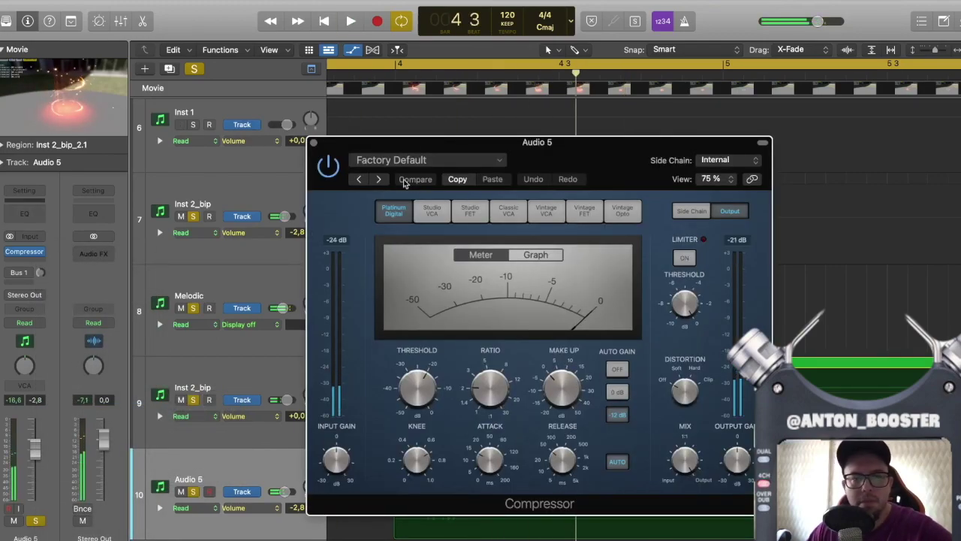
pyautogui.click(314, 143)
# Step: Insert iZotope Ozone 9 on the Stereo Out channel and play the soloed layers through it
pyautogui.click(94, 257)
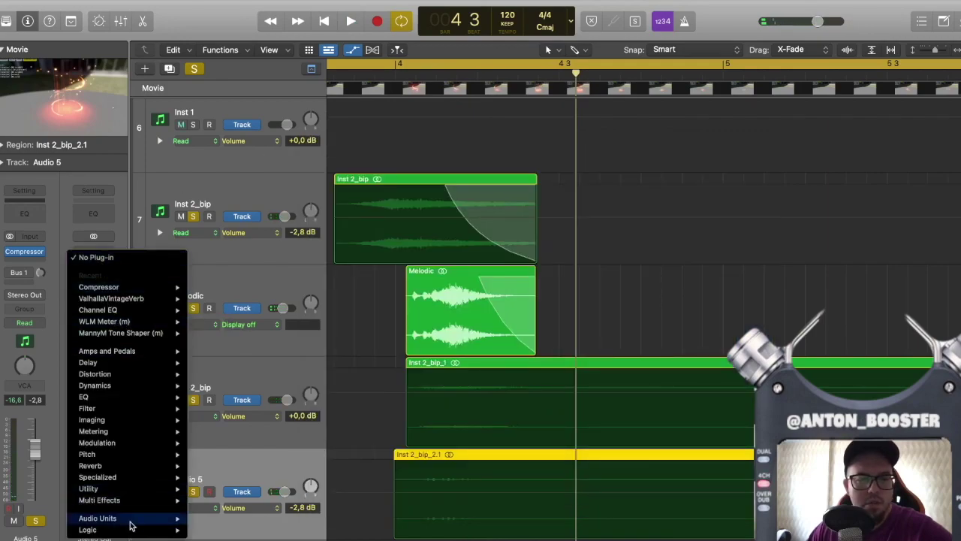
pyautogui.moveTo(129, 519)
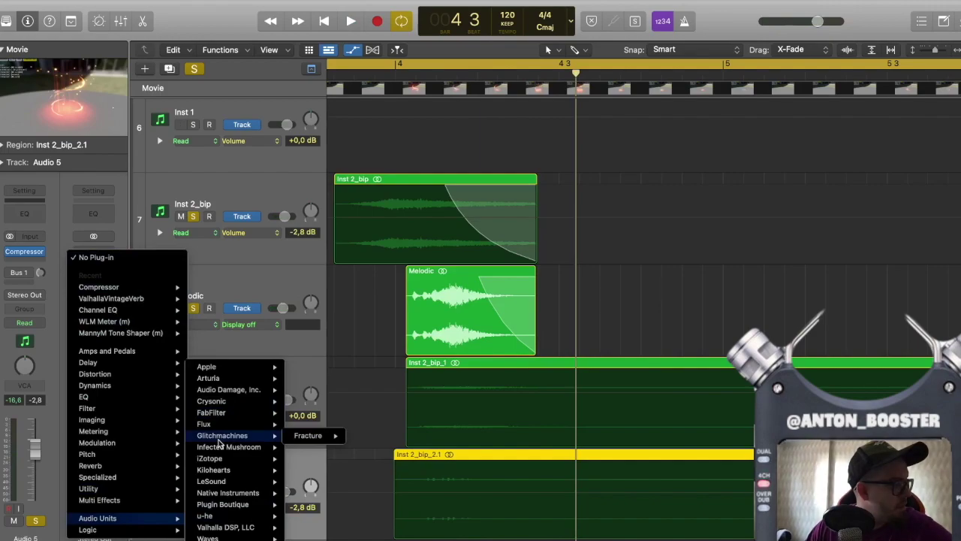
pyautogui.moveTo(217, 459)
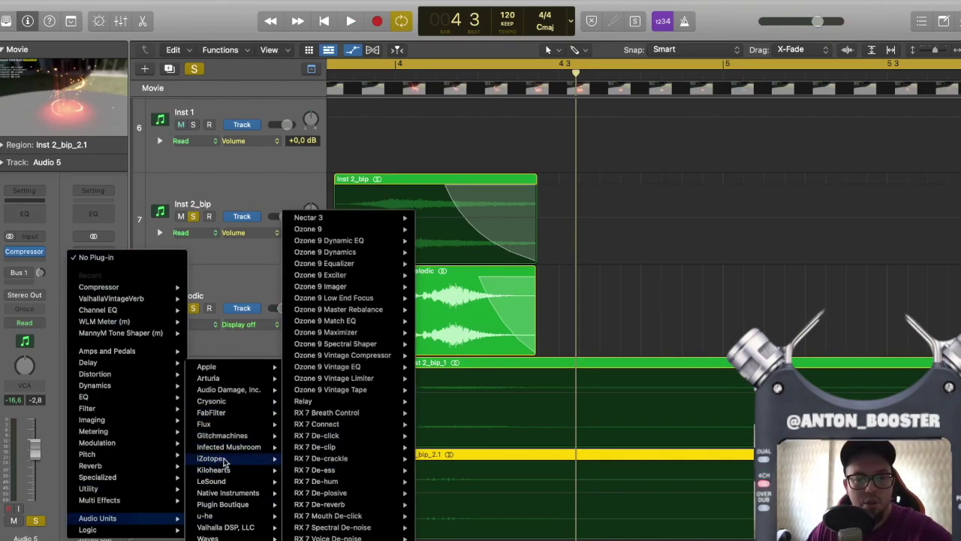
pyautogui.click(333, 231)
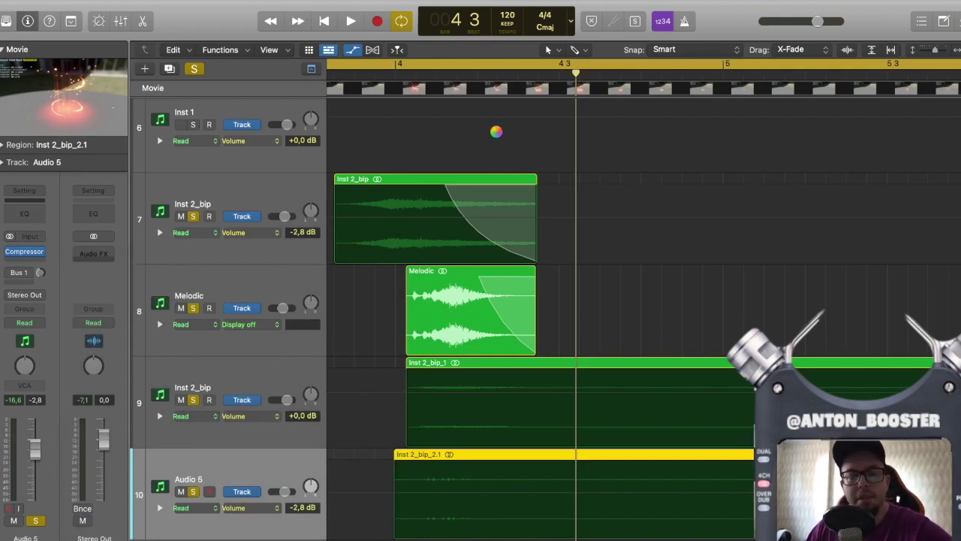
pyautogui.press('space')
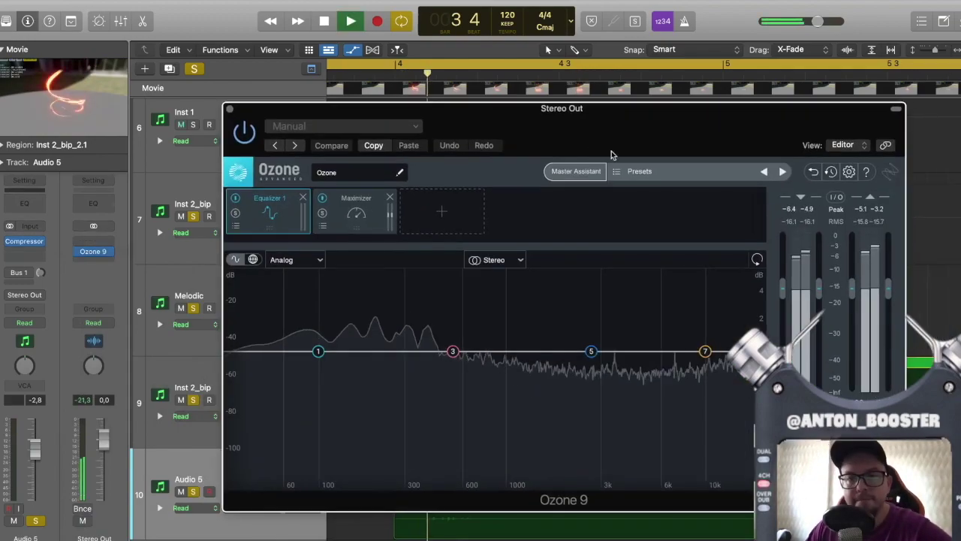
pyautogui.press('space')
# Step: Load the High Detail Wide preset from Ozone 9's signature mastering presets and close the preset manager
pyautogui.click(644, 171)
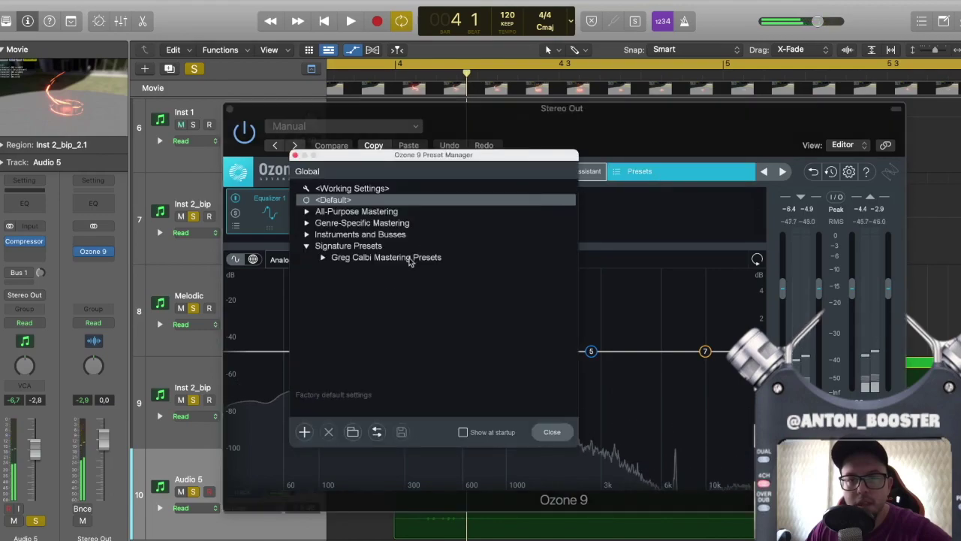
pyautogui.click(323, 257)
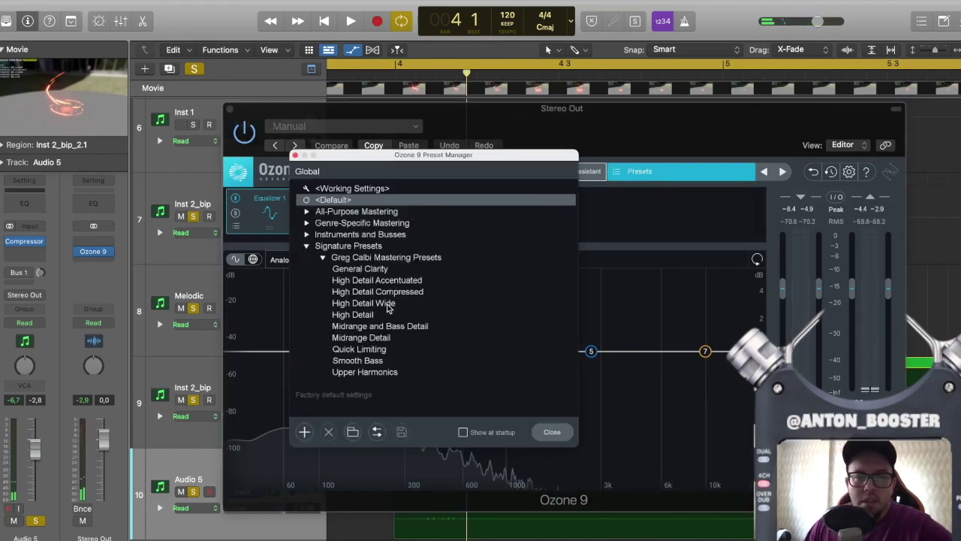
pyautogui.click(390, 304)
pyautogui.click(555, 431)
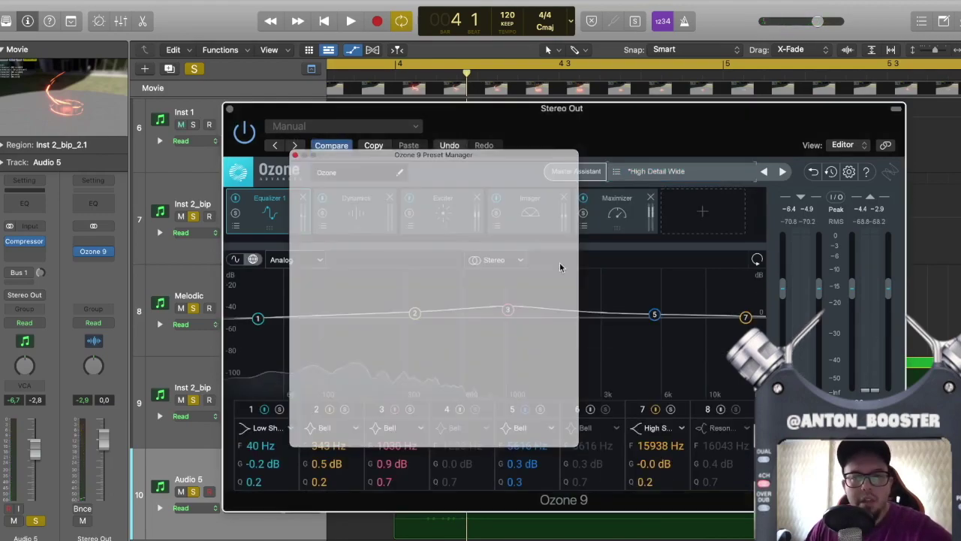
# Step: Set the Ozone Maximizer threshold to -3.0 dB, audition the soloed layers and close the plug-in window
pyautogui.click(616, 222)
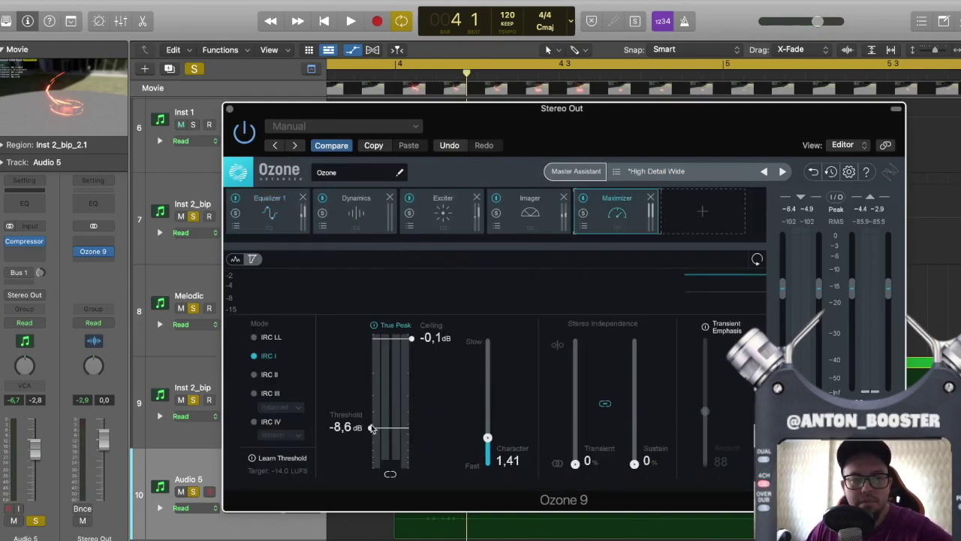
pyautogui.press('space')
pyautogui.moveTo(376, 383); pyautogui.dragTo(375, 387)
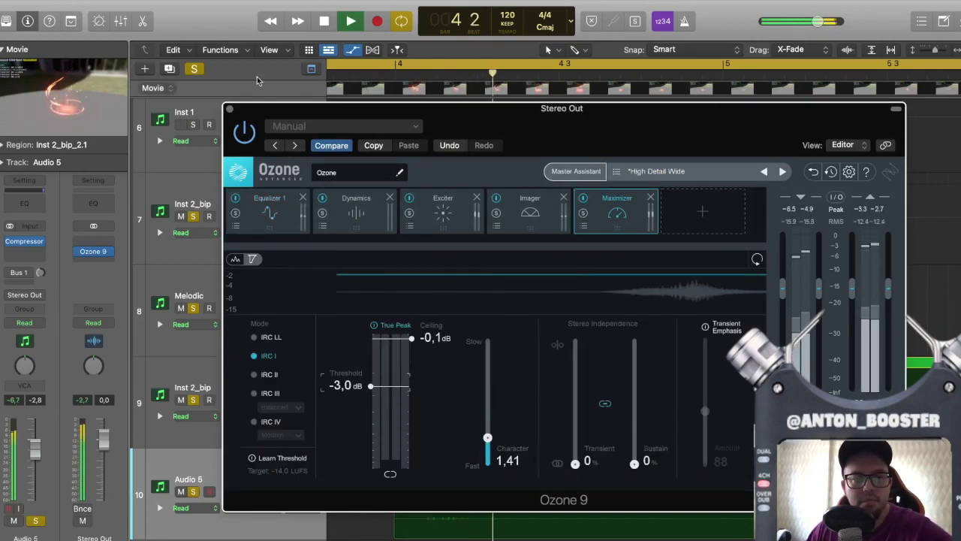
pyautogui.click(230, 109)
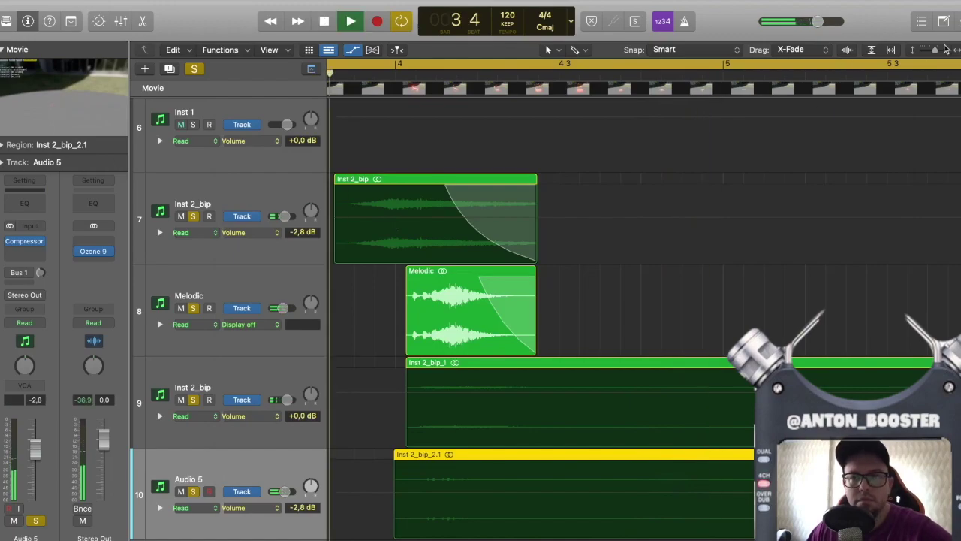
pyautogui.moveTo(933, 51); pyautogui.dragTo(931, 51)
pyautogui.press('super+Left')
pyautogui.press('space')
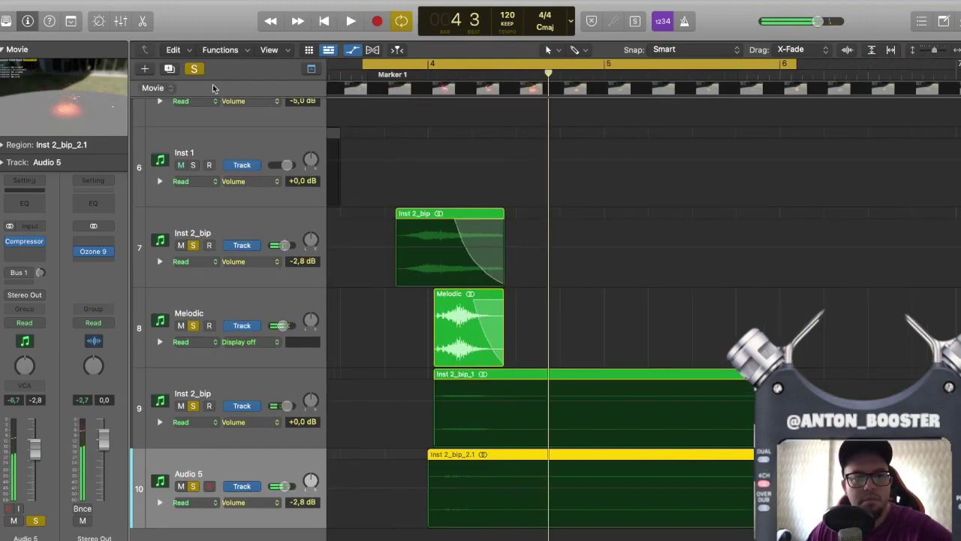
# Step: Detach the movie preview into a floating window over the arrangement and bring the layer regions into view beside it
pyautogui.scroll(-1, 389, 121)
pyautogui.press('super+Right')
pyautogui.moveTo(49, 91); pyautogui.dragTo(728, 90)
pyautogui.hscroll(-1, 451, 173)
# Step: Clear all solos, solo only the Inst 2_bip track above Melodic, and audition it against the video
pyautogui.click(194, 69)
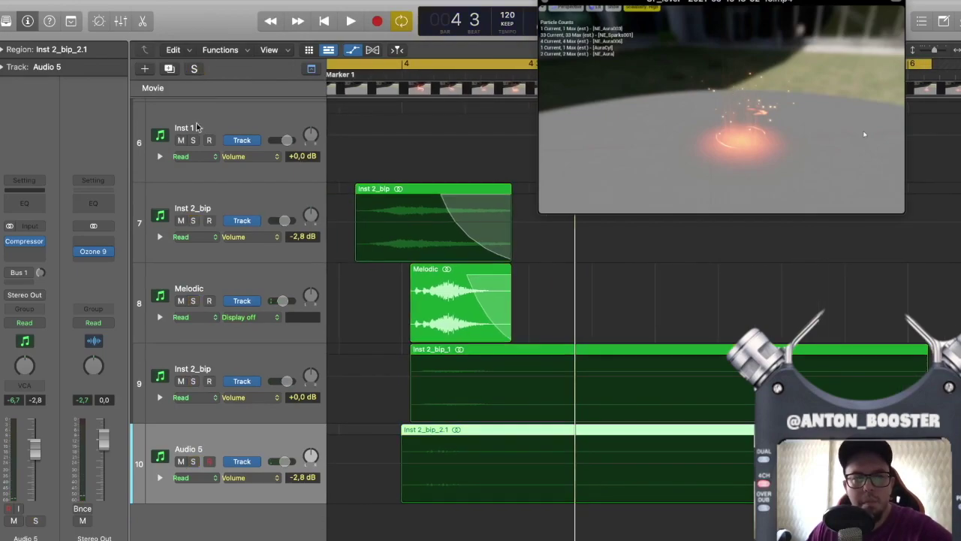
pyautogui.click(192, 220)
pyautogui.press('space')
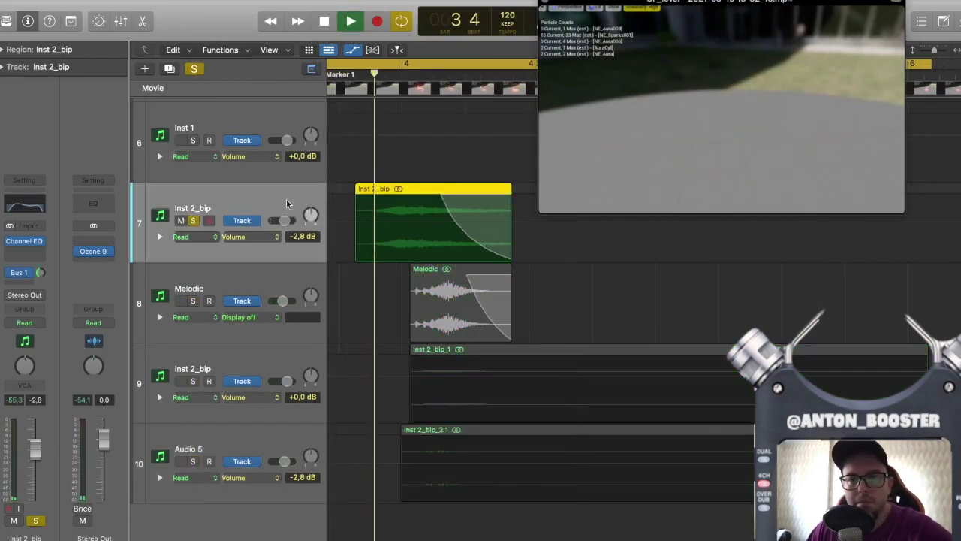
pyautogui.press('space')
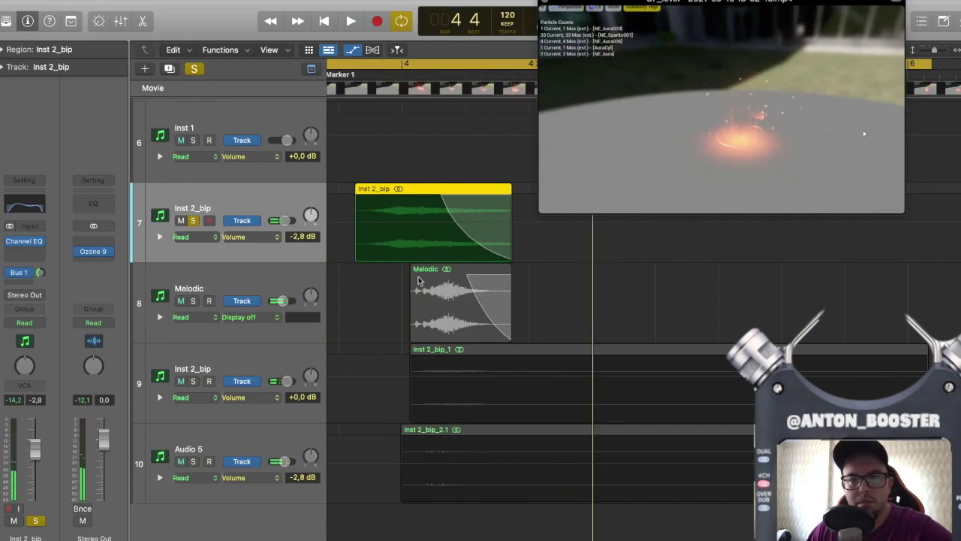
pyautogui.scroll(5, 422, 193)
pyautogui.scroll(-5, 414, 311)
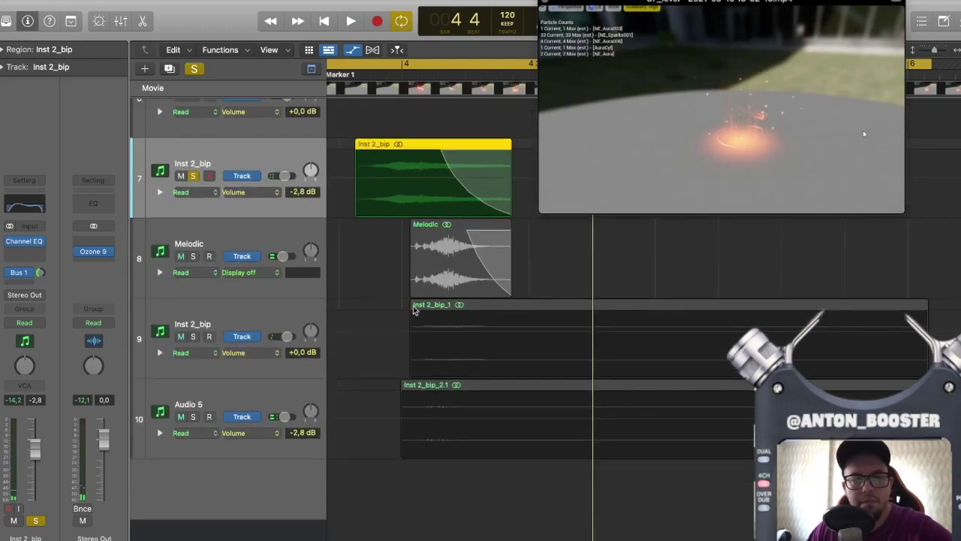
# Step: Solo Audio 5 as well, move it directly beneath the soloed Inst 2_bip track and audition both layers with the video
pyautogui.click(193, 461)
pyautogui.moveTo(197, 466); pyautogui.dragTo(196, 297)
pyautogui.press('space')
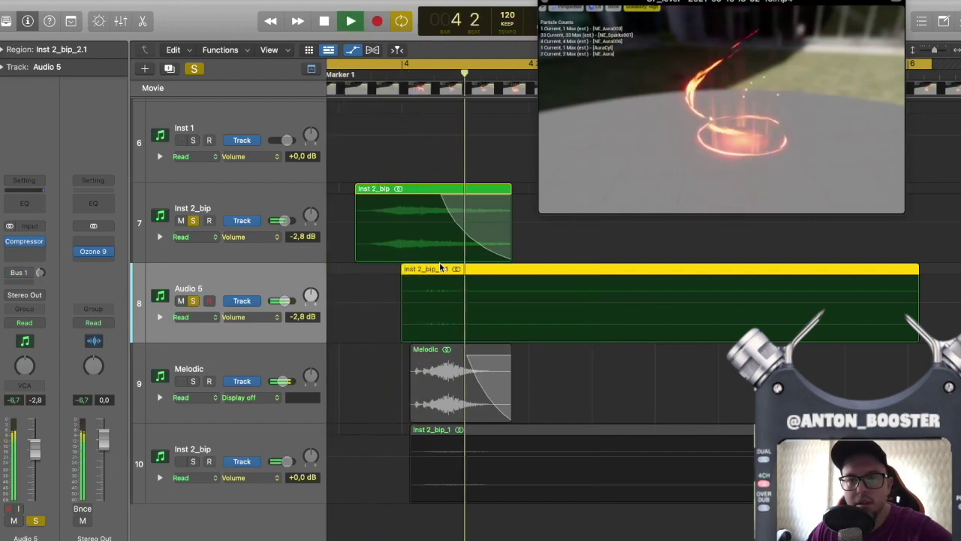
pyautogui.press('space')
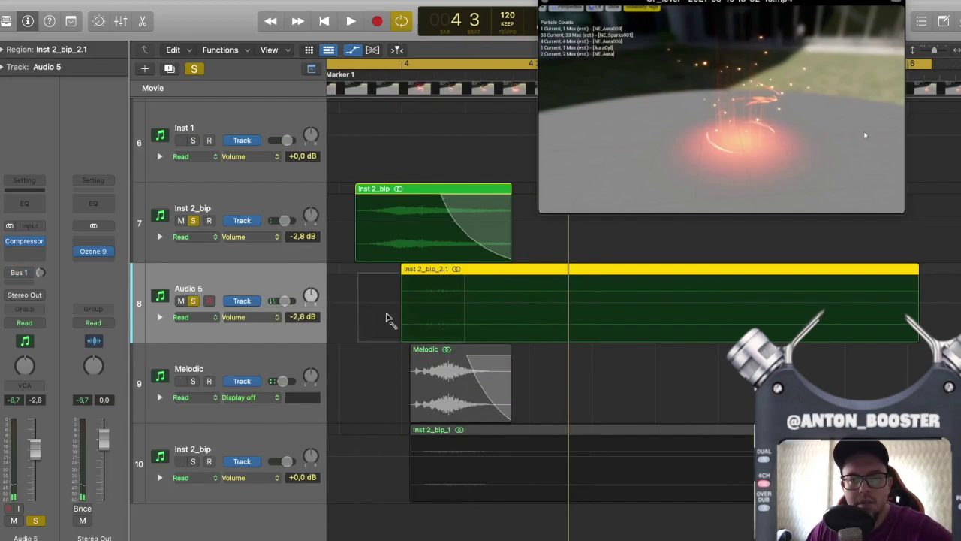
# Step: Add a curved fade-in to the start of the Inst 2_bip_2.1 region, shift the region slightly later and audition it
pyautogui.moveTo(386, 318); pyautogui.dragTo(434, 315)
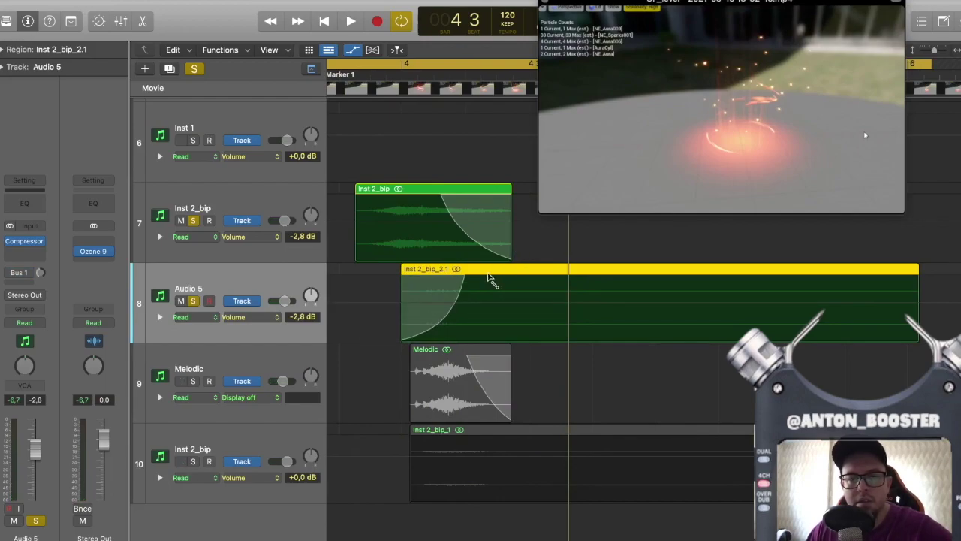
pyautogui.moveTo(485, 270)
pyautogui.mouseDown()
pyautogui.moveTo(504, 270)
pyautogui.moveTo(496, 268)
pyautogui.mouseUp()
pyautogui.press('space')
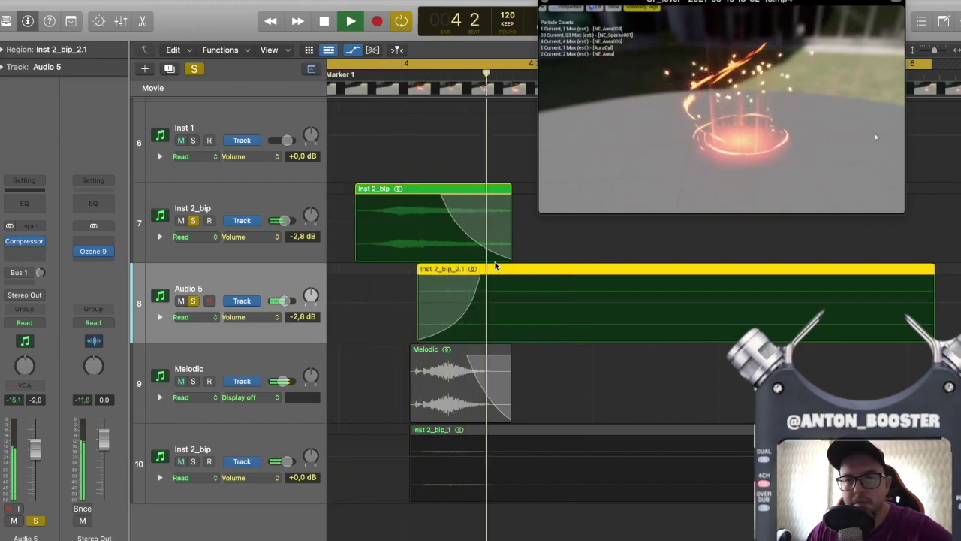
pyautogui.press('space')
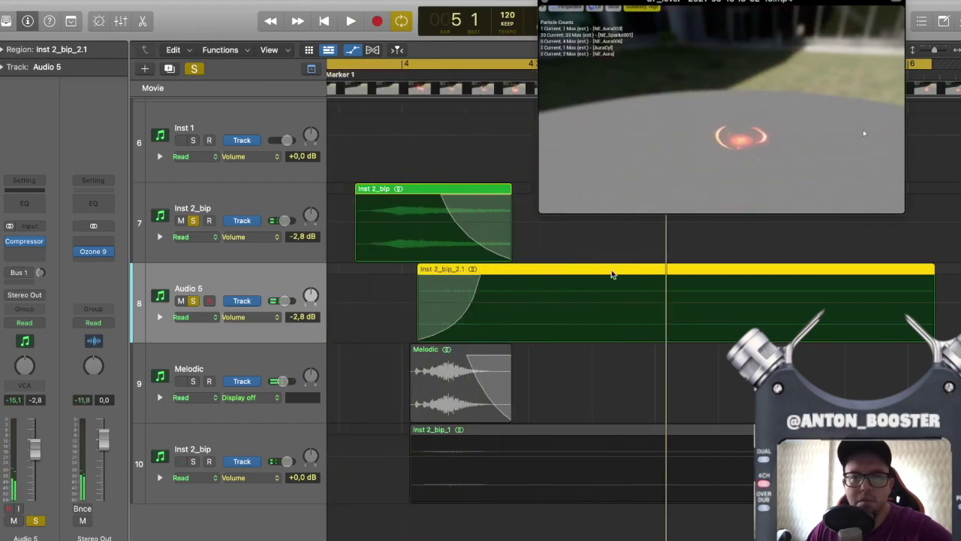
# Step: Lower the Audio 5 volume to -5.8 dB, move its region earlier to position 3 4 3 103 and audition the result
pyautogui.press('space')
pyautogui.moveTo(284, 301); pyautogui.dragTo(274, 304)
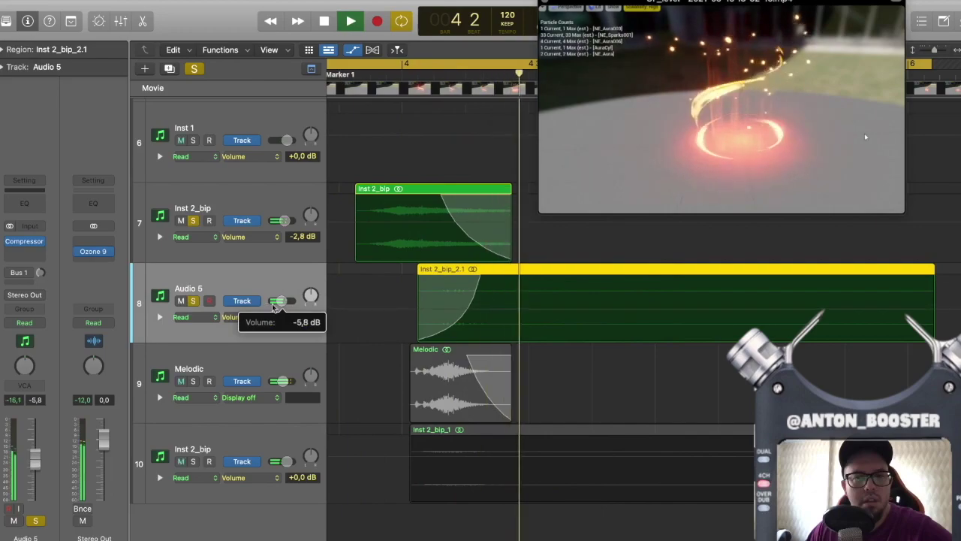
pyautogui.press('space')
pyautogui.moveTo(485, 274); pyautogui.dragTo(446, 281)
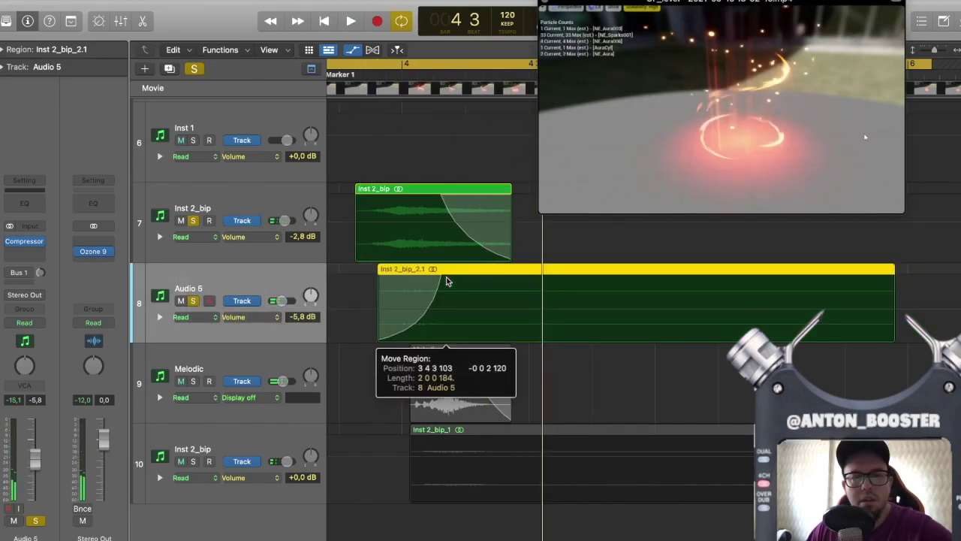
pyautogui.press('space')
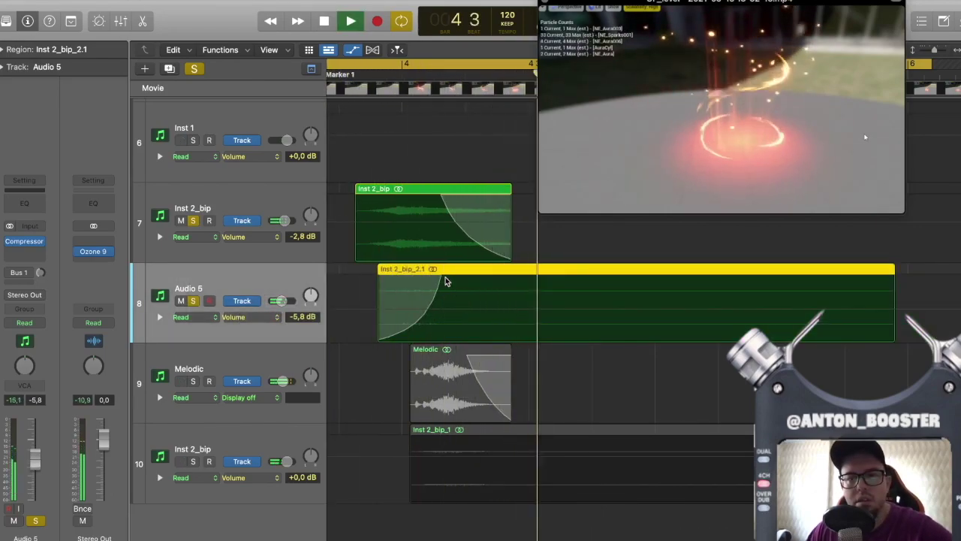
pyautogui.press('space')
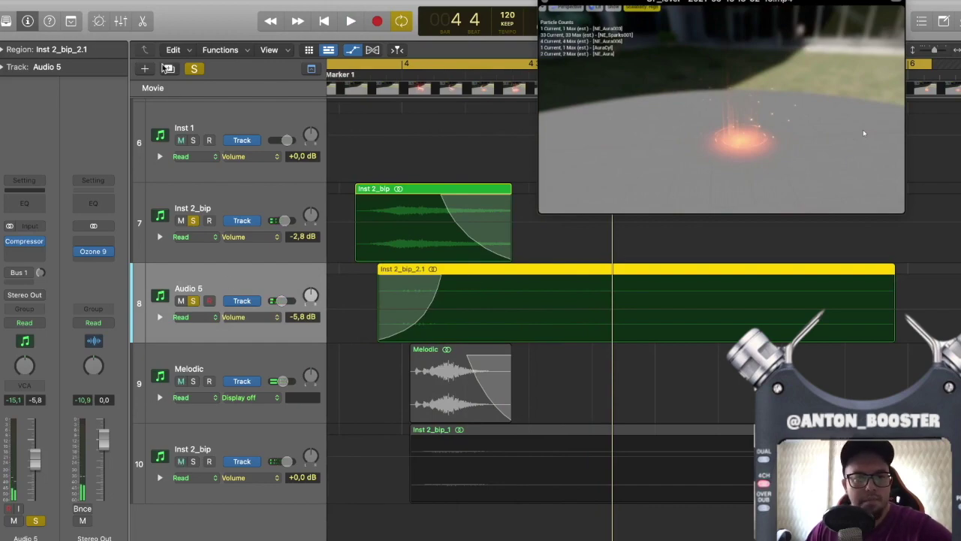
# Step: Duplicate the Audio 5 track, copy the Inst 2_bip_2.1 region onto it slightly later and trim the copy's end
pyautogui.click(166, 68)
pyautogui.moveTo(472, 281); pyautogui.dragTo(544, 349)
pyautogui.moveTo(930, 353); pyautogui.dragTo(591, 376)
# Step: Insert the Step FX multi-effect on Audio 8 and shorten the fade-in of its Inst 2_bip_2.2 region
pyautogui.click(30, 255)
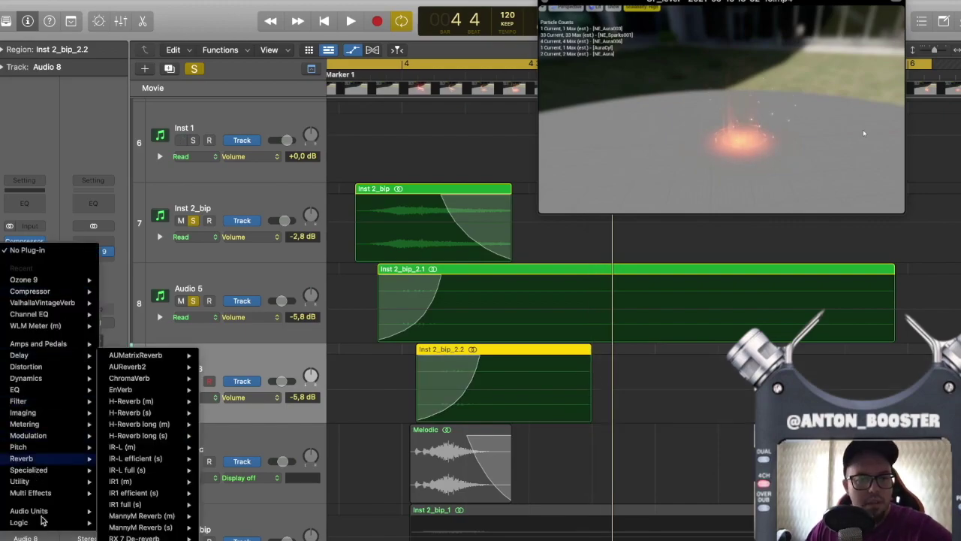
pyautogui.moveTo(34, 492)
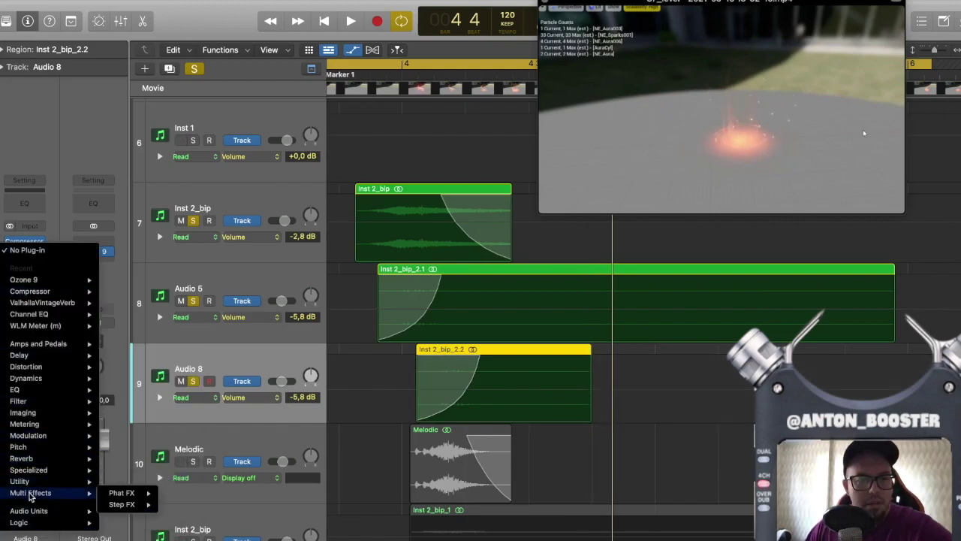
pyautogui.click(129, 503)
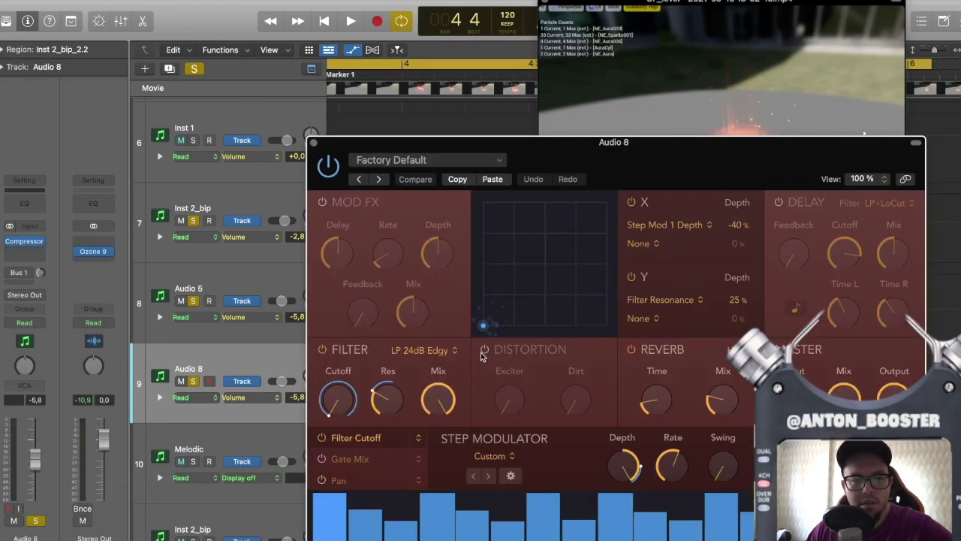
pyautogui.moveTo(530, 156); pyautogui.dragTo(503, 470)
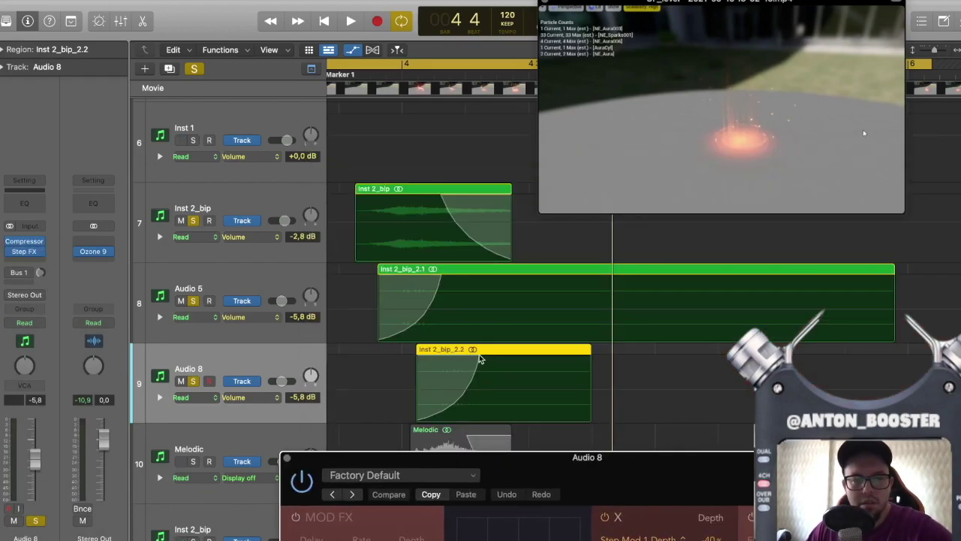
pyautogui.moveTo(443, 363); pyautogui.dragTo(426, 360)
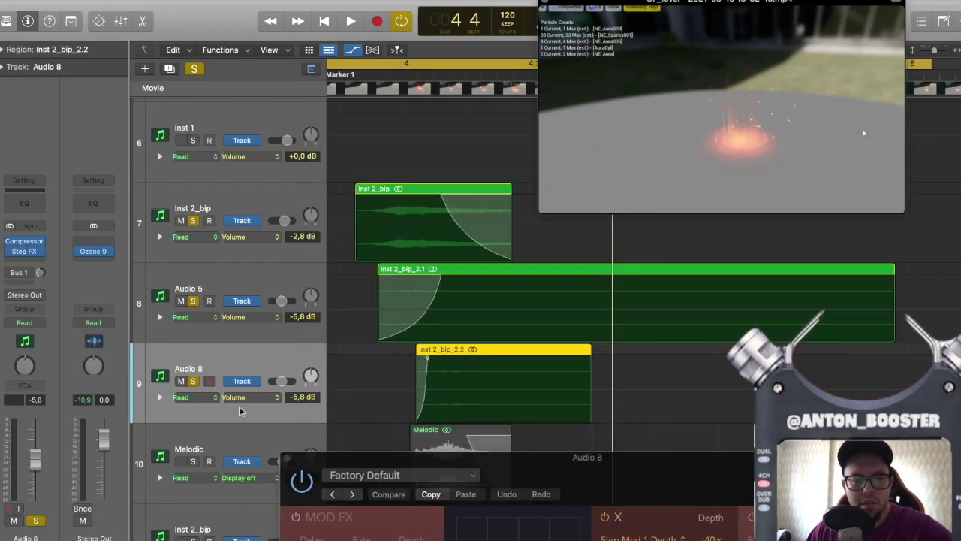
# Step: Audition the soloed layers while moving the Step FX XY pad point from its corner to the upper edge
pyautogui.press('space')
pyautogui.moveTo(512, 470); pyautogui.dragTo(530, 360)
pyautogui.moveTo(575, 382); pyautogui.dragTo(527, 178)
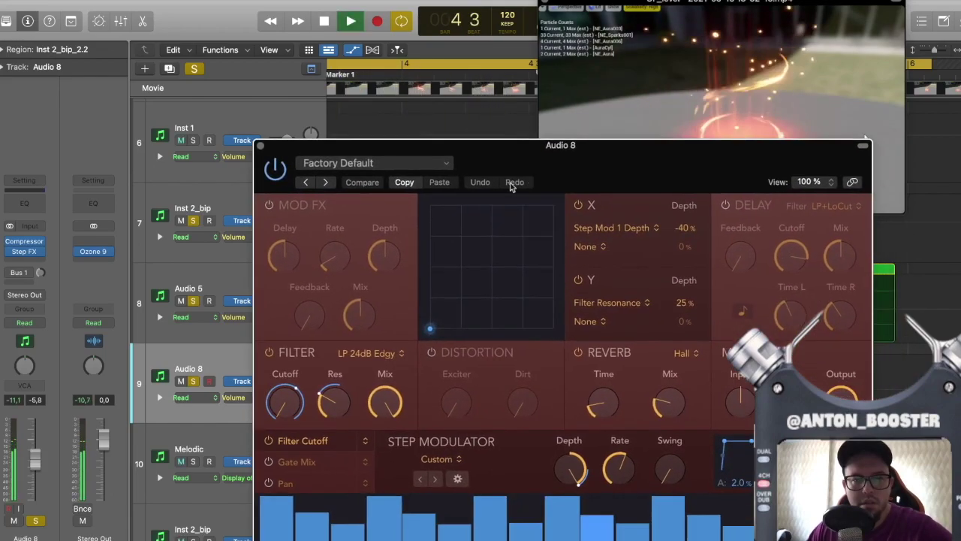
pyautogui.press('space')
# Step: Clear the other solos, play Audio 8 alone and switch its Step FX to the Brittle Spike preset
pyautogui.click(194, 69)
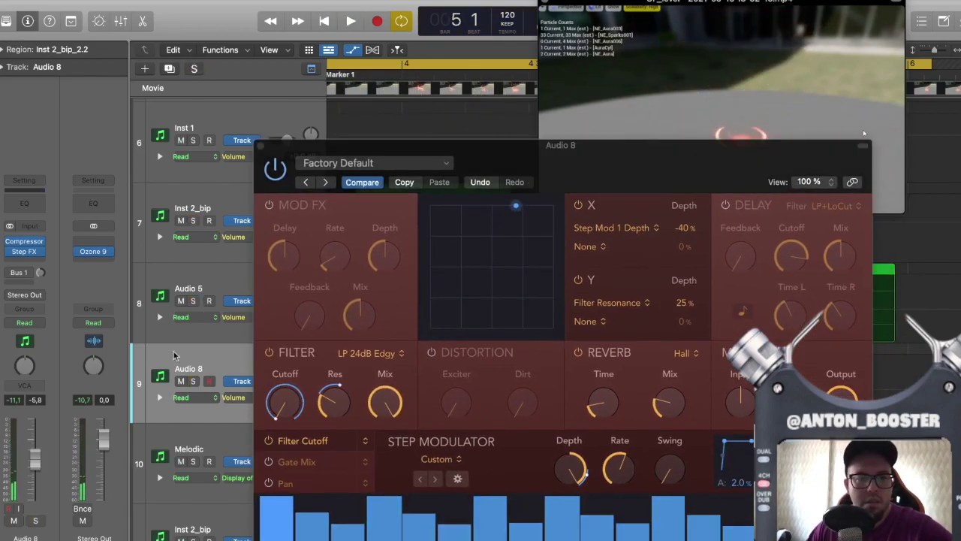
pyautogui.press('space')
pyautogui.moveTo(572, 165); pyautogui.dragTo(560, 76)
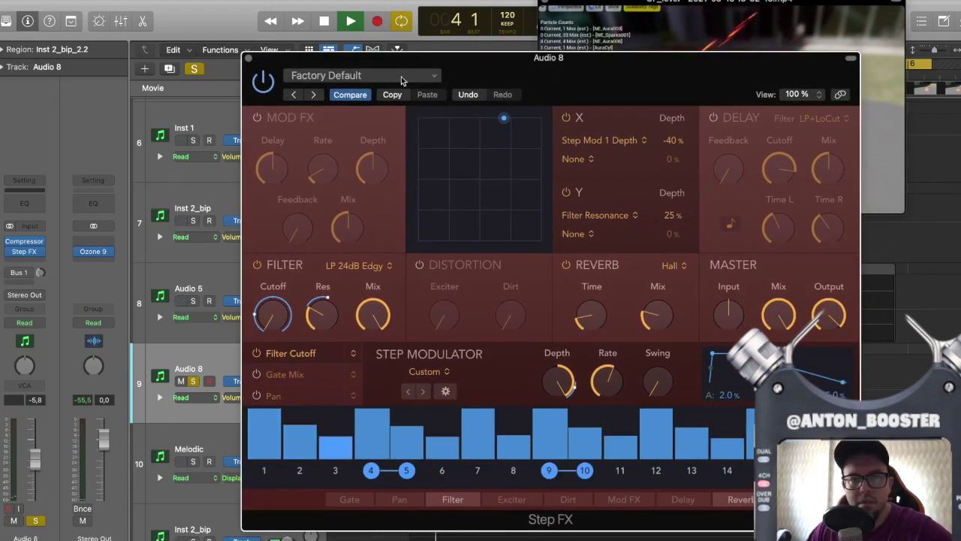
pyautogui.click(314, 98)
pyautogui.moveTo(523, 75); pyautogui.dragTo(477, 25)
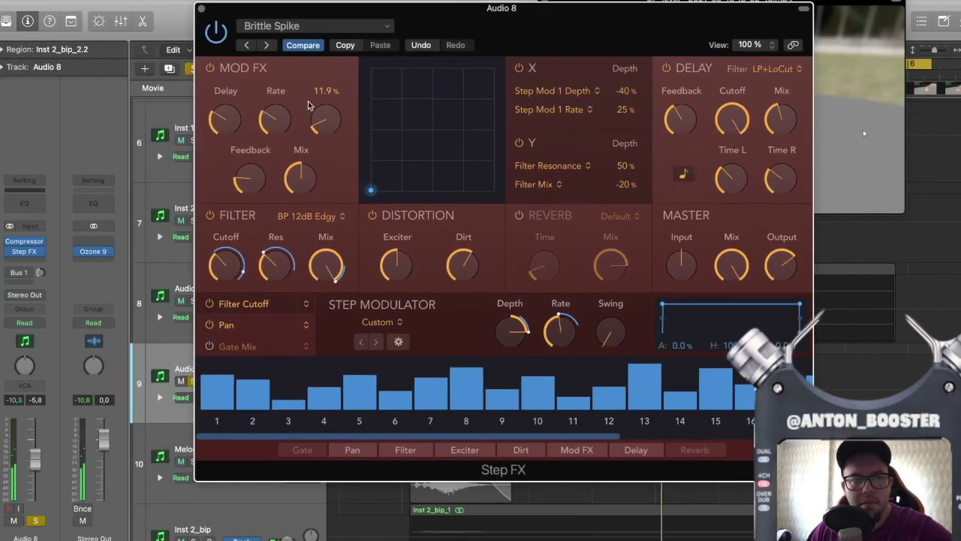
# Step: Sweep the Step FX XY pad point during playback, leave it slightly above and left of the pad's centre and close the plug-in
pyautogui.moveTo(447, 163); pyautogui.dragTo(492, 124)
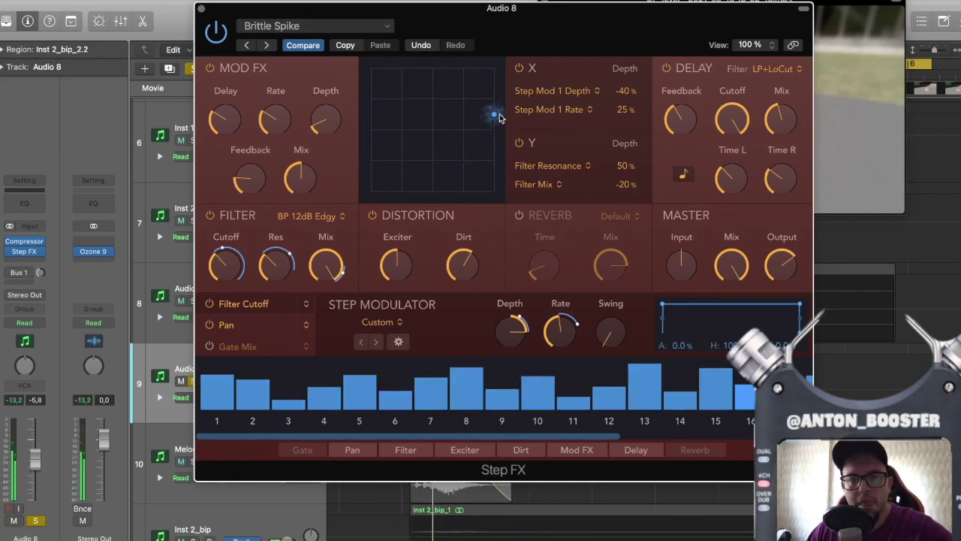
pyautogui.moveTo(499, 119); pyautogui.dragTo(471, 83)
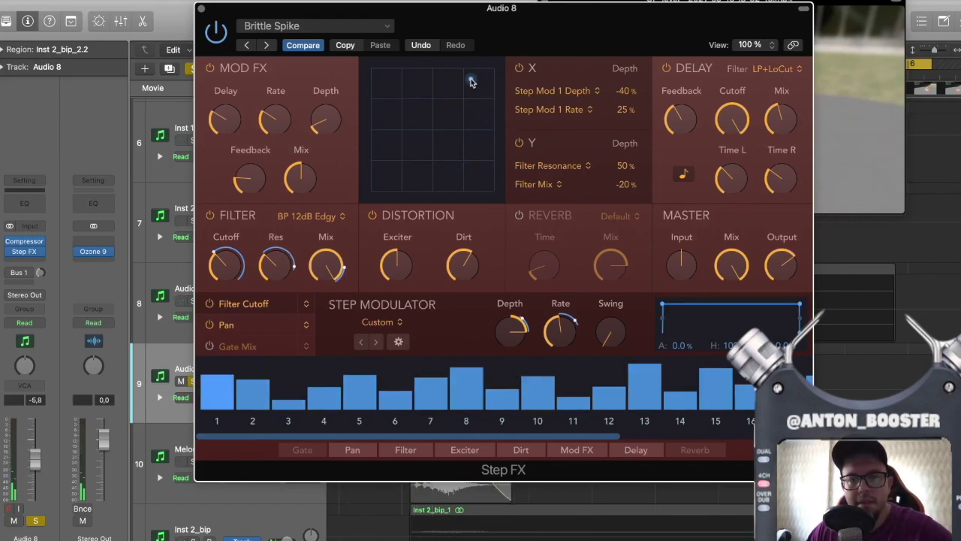
pyautogui.moveTo(471, 82); pyautogui.dragTo(423, 117)
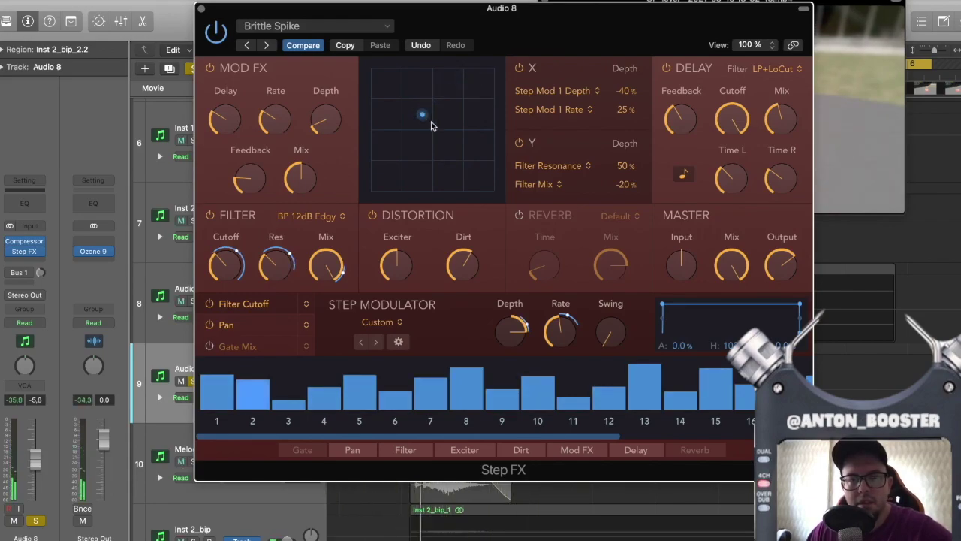
pyautogui.click(201, 9)
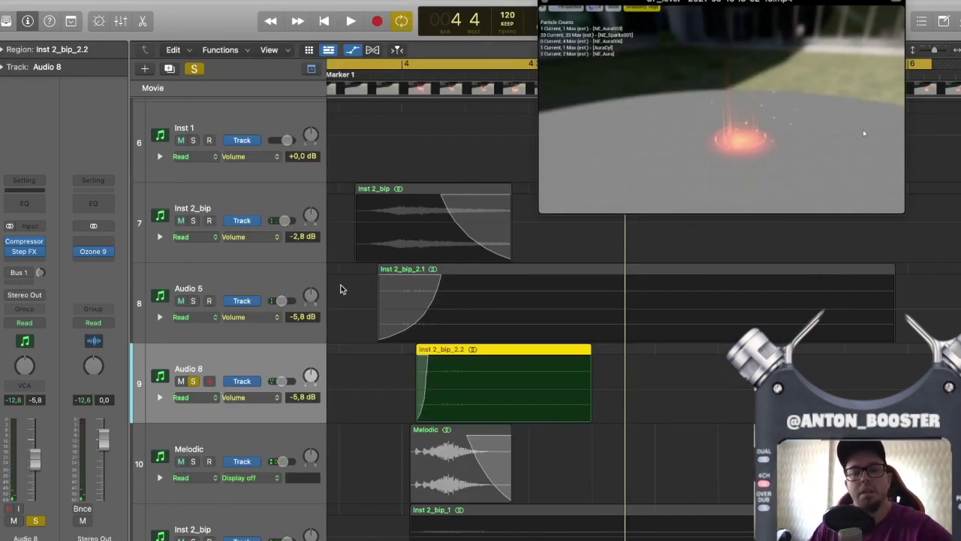
# Step: Solo Inst 2_bip above Audio 5, Audio 5 and Melodic together with Audio 8, and audition the four layers against the video
pyautogui.click(195, 221)
pyautogui.click(195, 301)
pyautogui.scroll(-3, 197, 307)
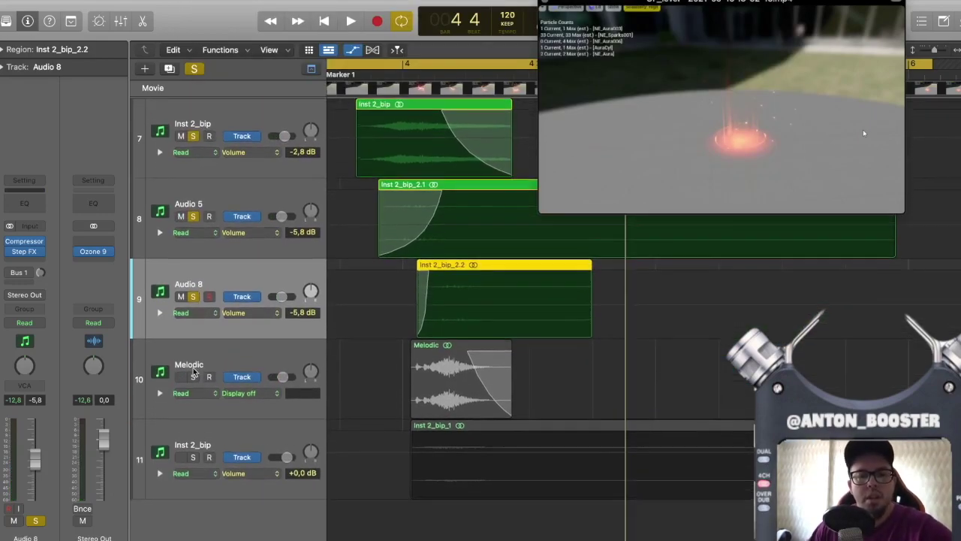
pyautogui.click(193, 381)
pyautogui.press('space')
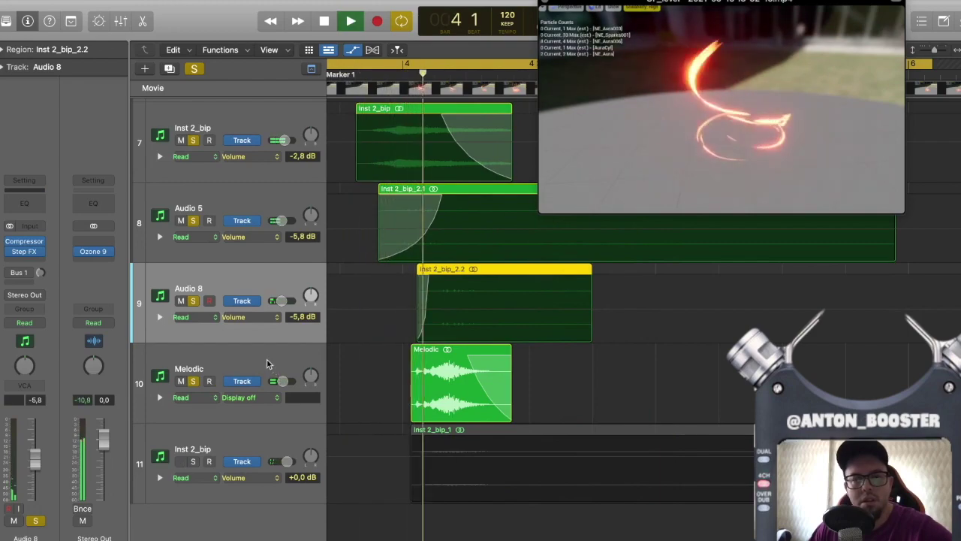
pyautogui.press('space')
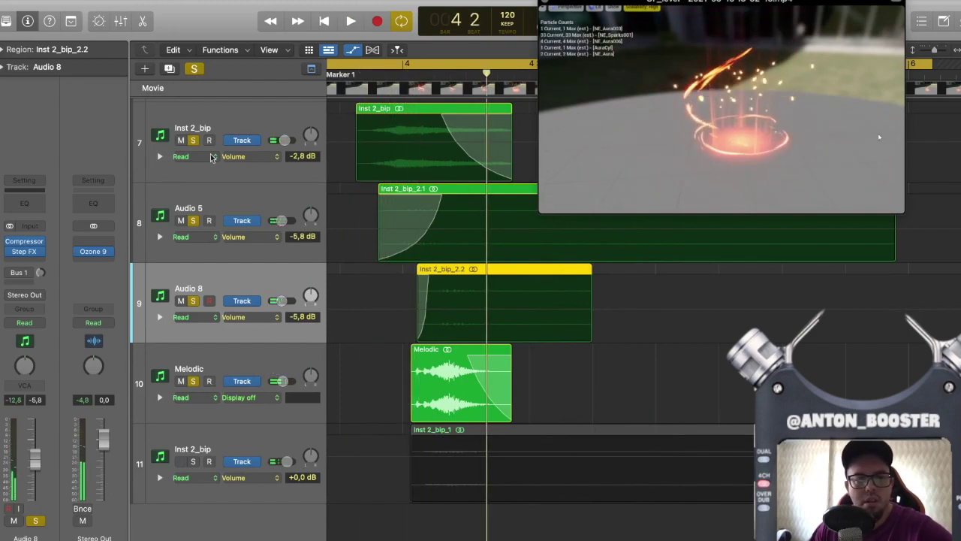
# Step: Create one software instrument track below Melodic with Native Instruments Kontakt as its instrument
pyautogui.click(208, 364)
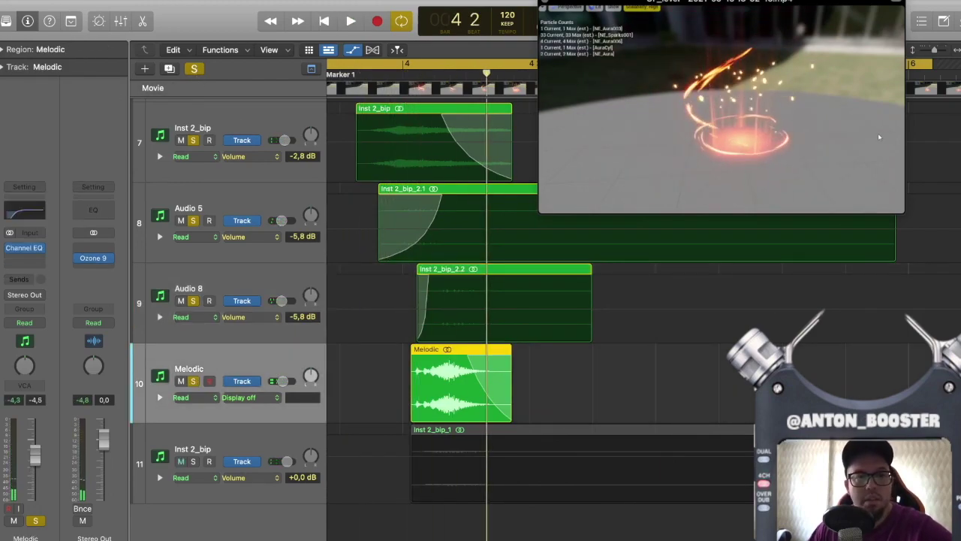
pyautogui.click(79, 1)
pyautogui.click(232, 128)
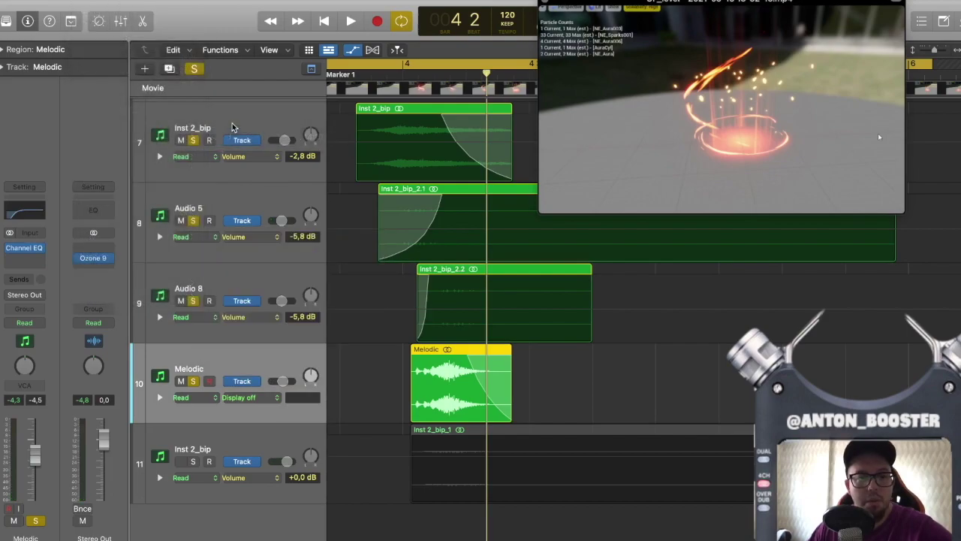
pyautogui.click(145, 69)
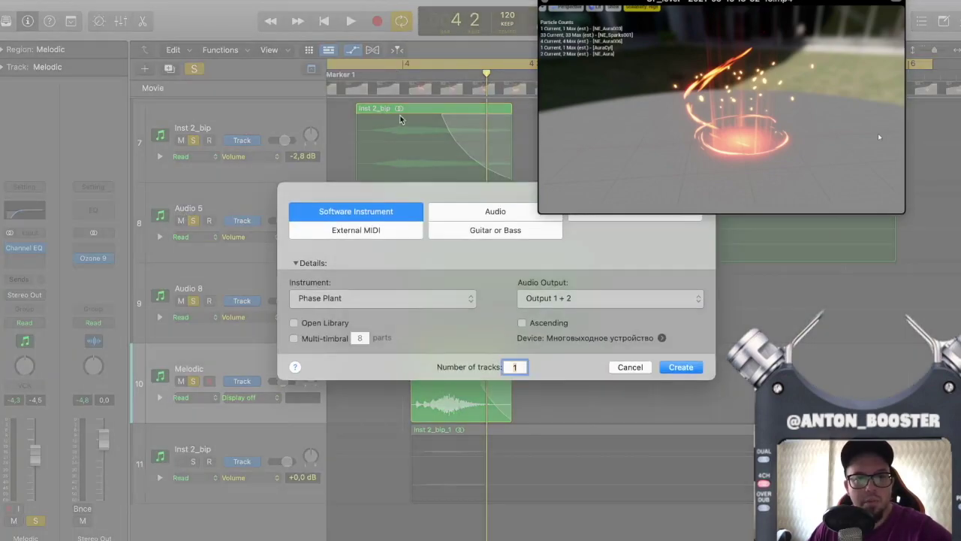
pyautogui.click(410, 301)
pyautogui.moveTo(338, 536)
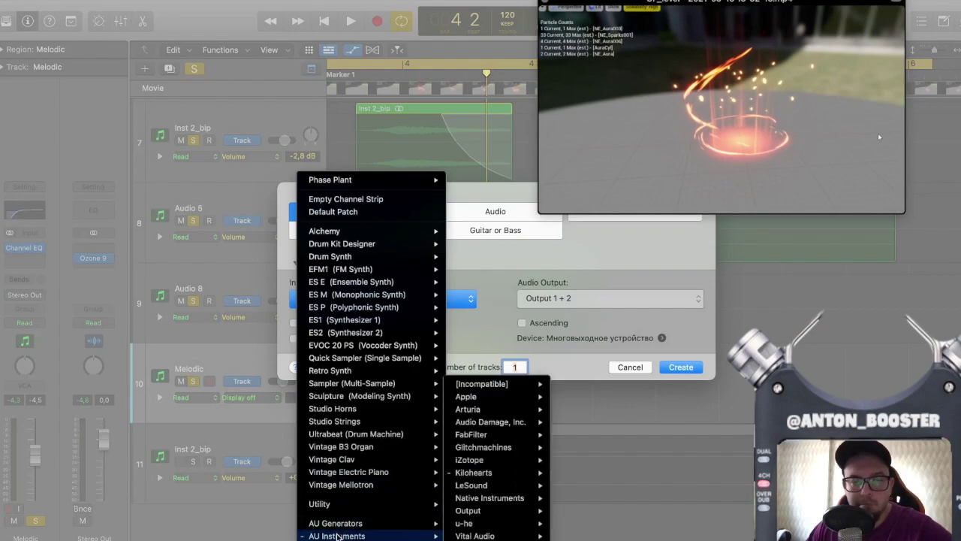
pyautogui.moveTo(491, 412)
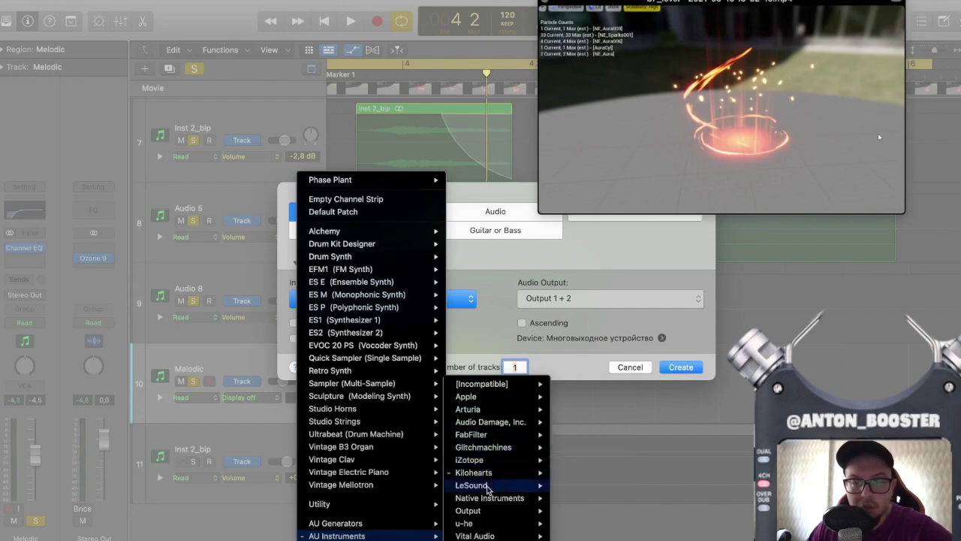
pyautogui.moveTo(485, 500)
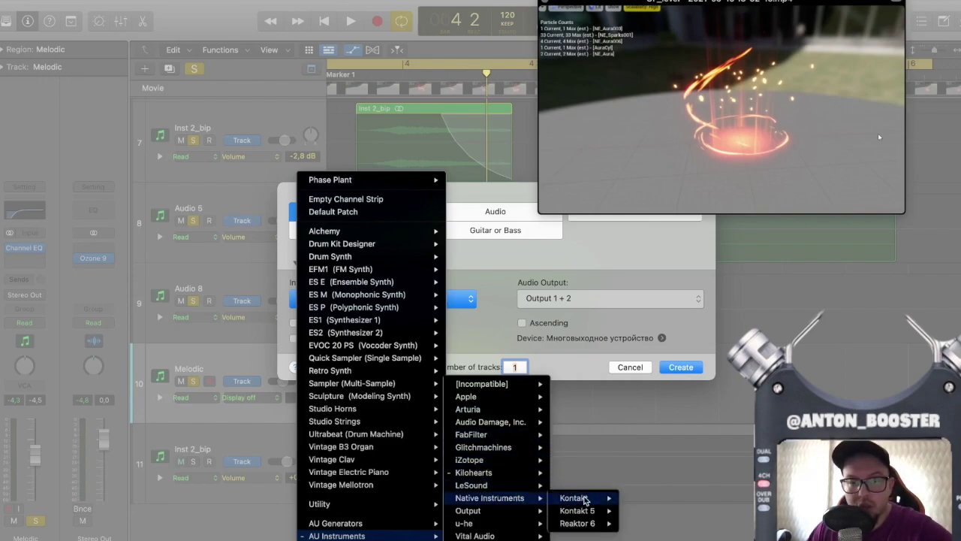
pyautogui.click(575, 498)
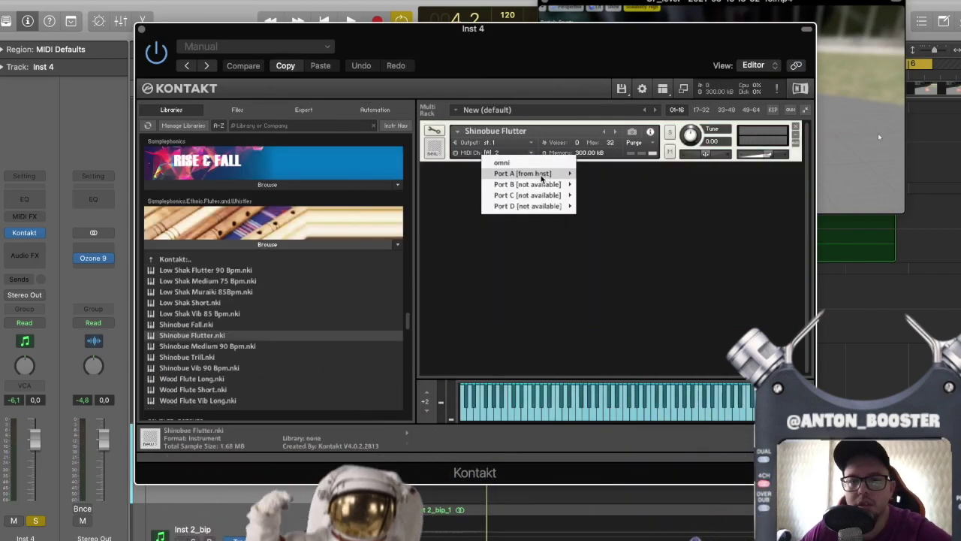
# Step: Set the Shinobue Flutter instrument's MIDI channel to Port A channel 1 and audition several high and low notes
pyautogui.moveTo(560, 173)
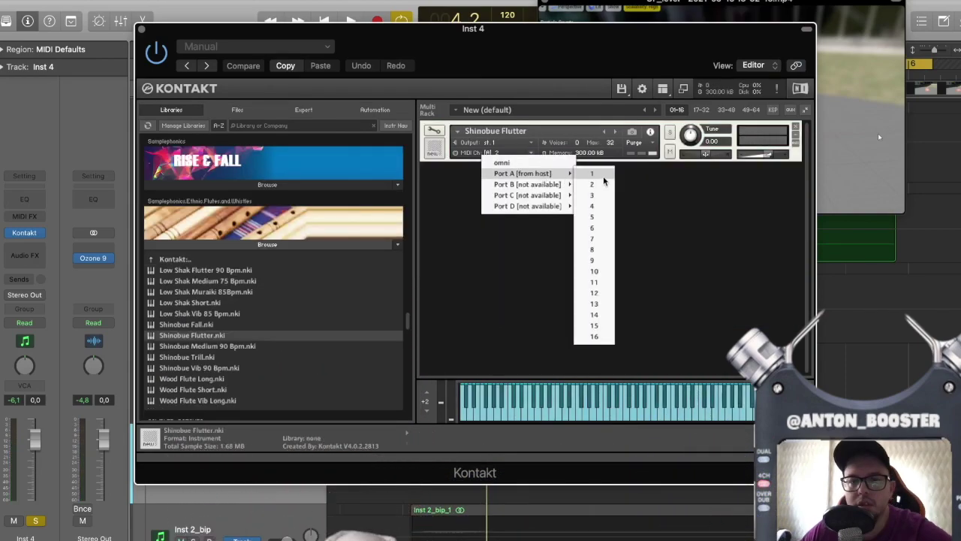
pyautogui.click(603, 177)
pyautogui.click(660, 413)
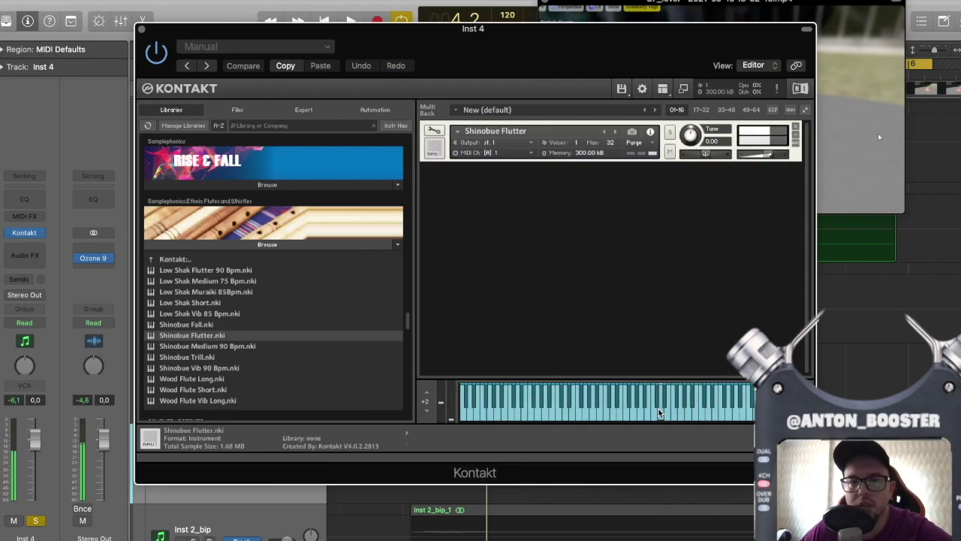
pyautogui.click(713, 416)
pyautogui.click(511, 416)
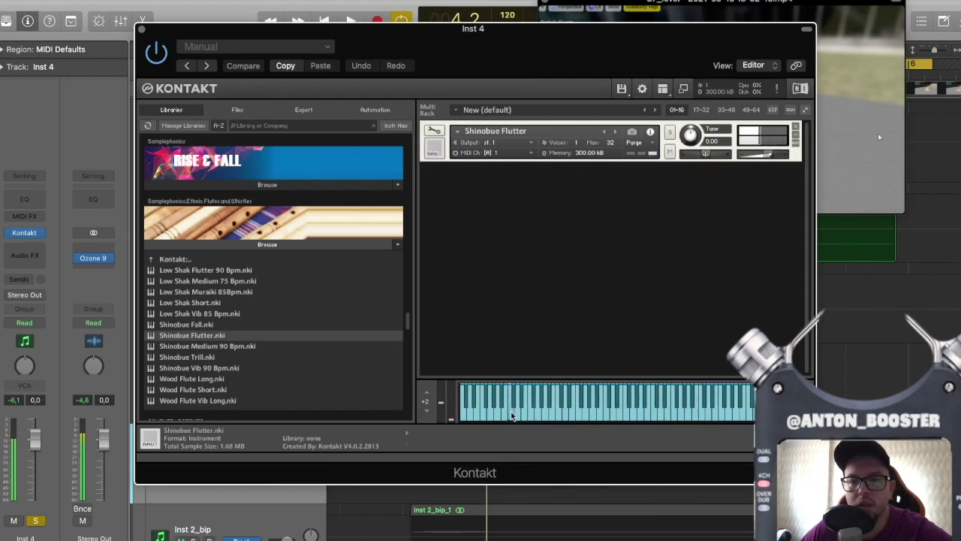
# Step: Audition several more notes across the Shinobue Flutter keyboard range and close the Kontakt window
pyautogui.click(538, 413)
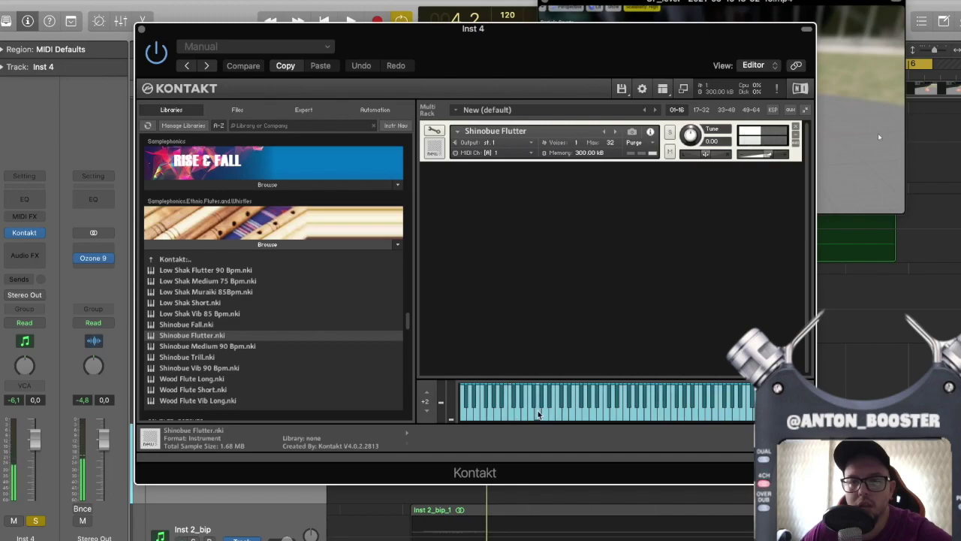
pyautogui.click(631, 416)
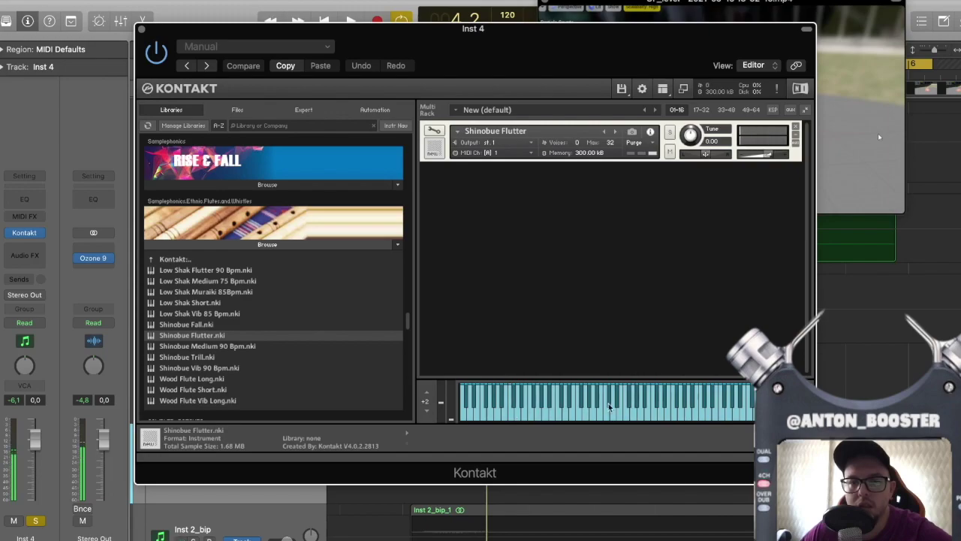
pyautogui.click(677, 414)
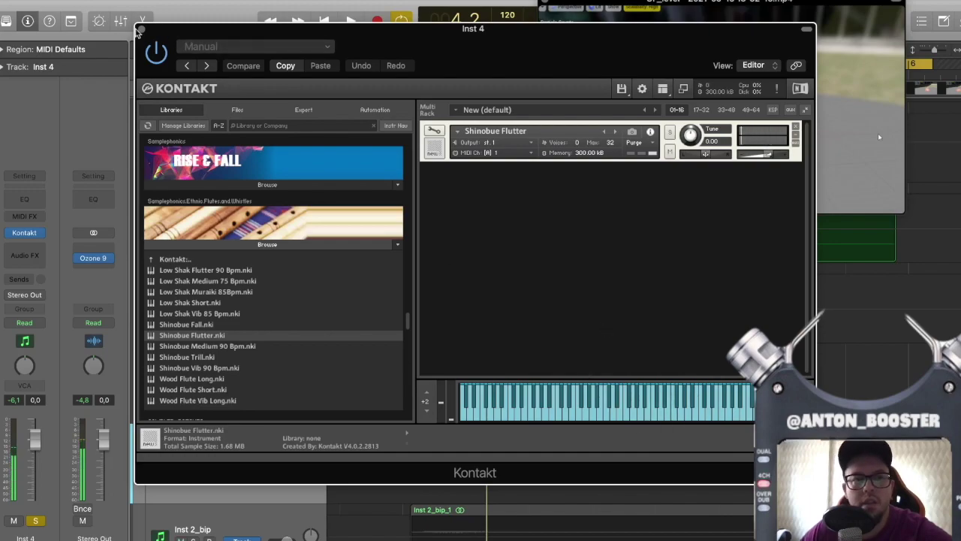
pyautogui.click(138, 28)
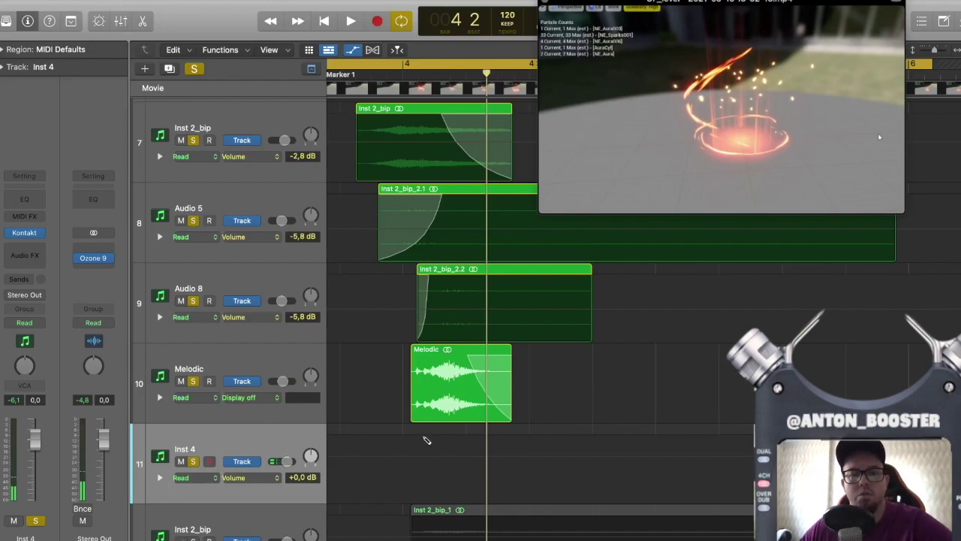
# Step: Create a MIDI region on Inst 4 starting slightly before the Melodic region and add one long C#3 note in it
pyautogui.doubleClick(409, 434)
pyautogui.moveTo(461, 431); pyautogui.dragTo(445, 431)
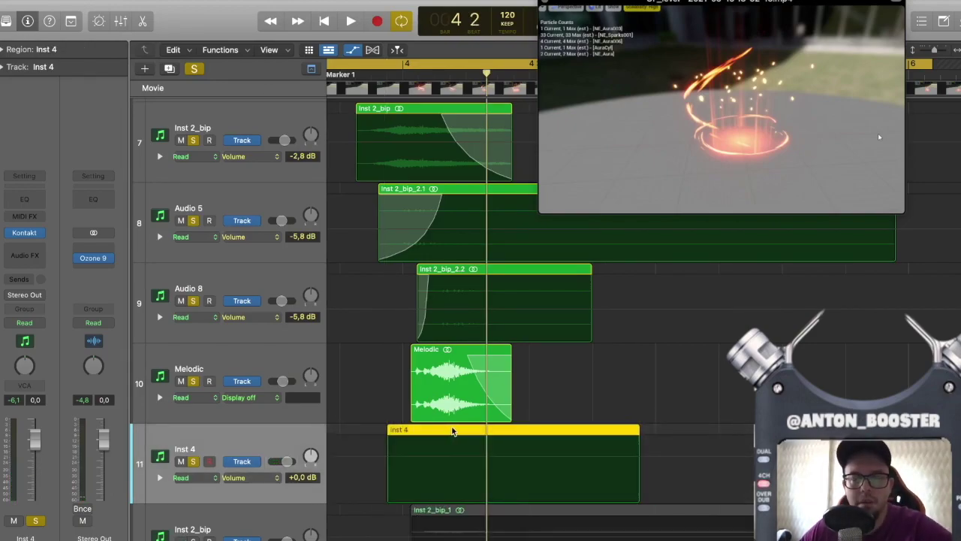
pyautogui.doubleClick(445, 431)
pyautogui.keyDown('super'); pyautogui.click(395, 451); pyautogui.keyUp('super')
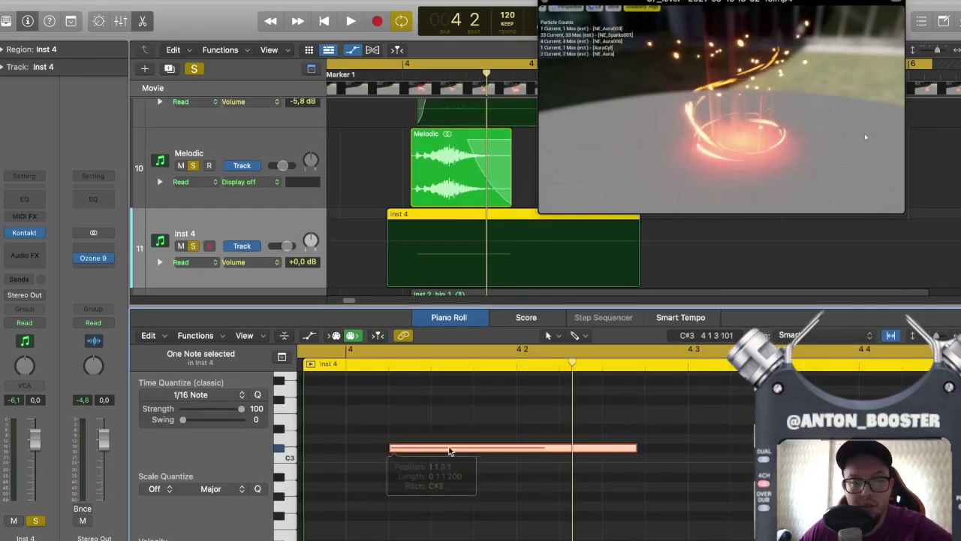
# Step: Move the note earlier in the Inst 4 region and raise it to a much higher pitch
pyautogui.moveTo(451, 450); pyautogui.dragTo(372, 424)
pyautogui.scroll(5, 540, 457)
pyautogui.moveTo(543, 521); pyautogui.dragTo(542, 398)
pyautogui.scroll(2, 542, 398)
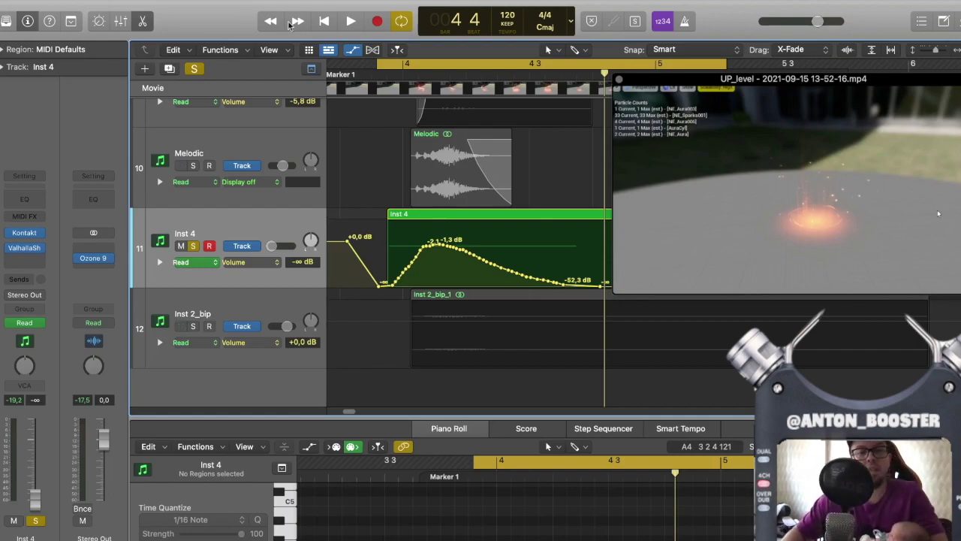
# Step: Audition the Inst 4 layer against the video and check its ValhallaShimmer settings during playback
pyautogui.click(351, 21)
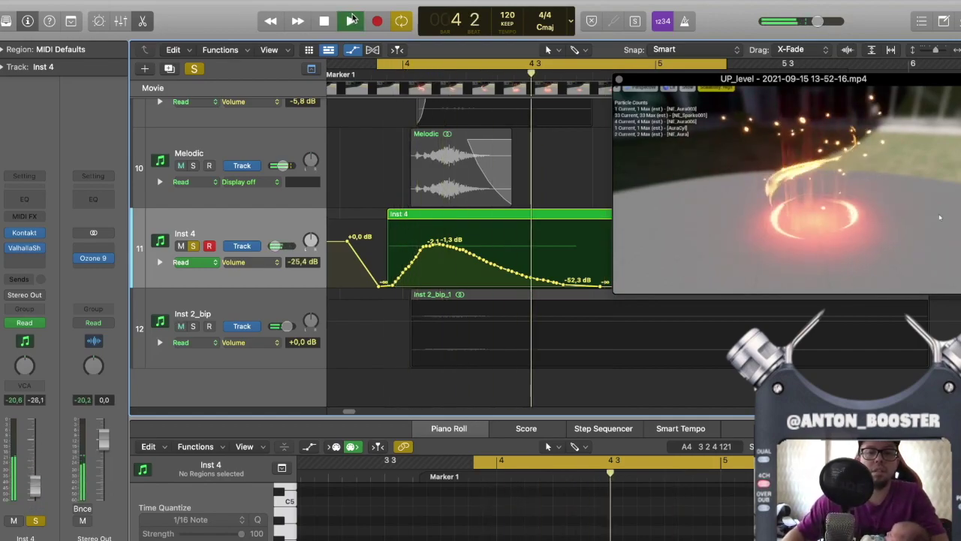
pyautogui.click(29, 250)
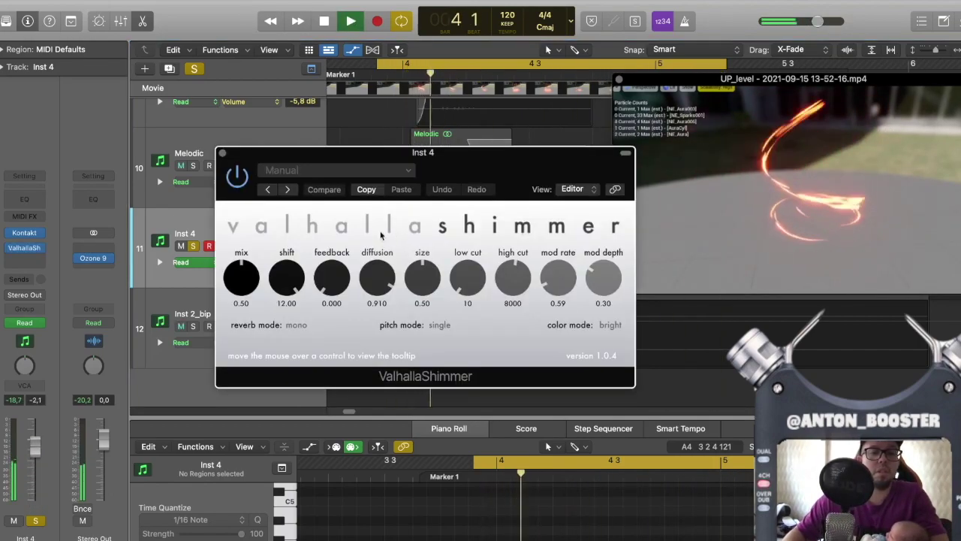
pyautogui.click(220, 152)
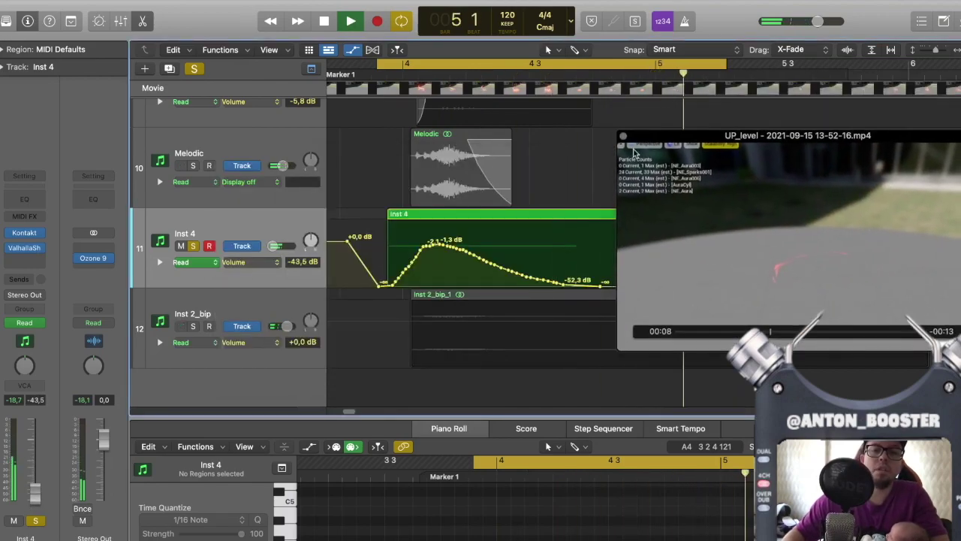
pyautogui.press('space')
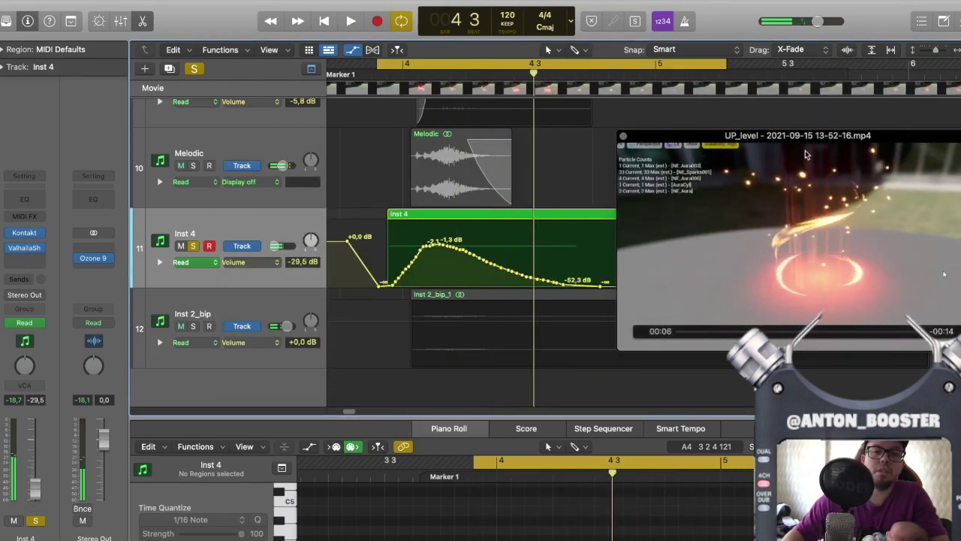
# Step: Solo Inst 2_bip (track 7), Audio 5, Audio 8 and Melodic together with Inst 4 and play the layers without cycling
pyautogui.moveTo(935, 51); pyautogui.dragTo(921, 51)
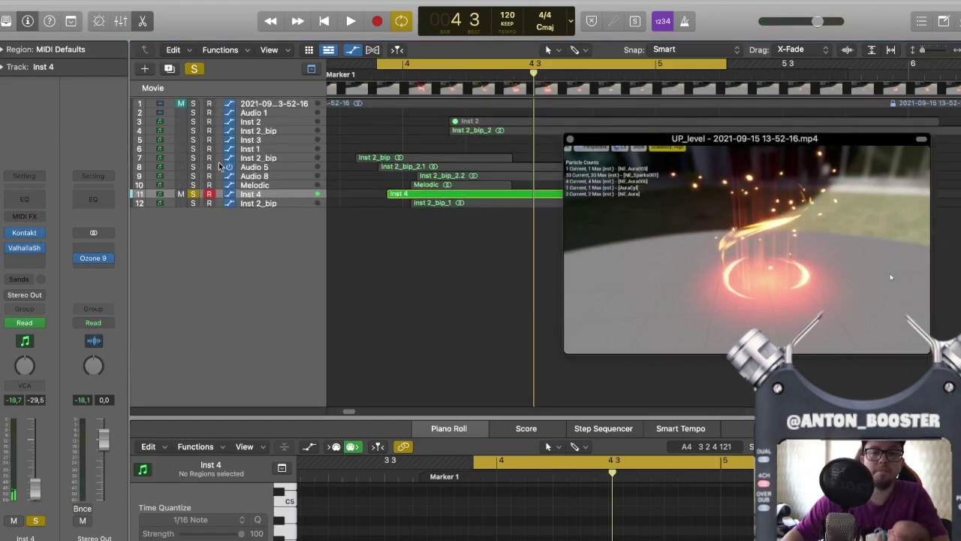
pyautogui.moveTo(193, 158); pyautogui.dragTo(193, 184)
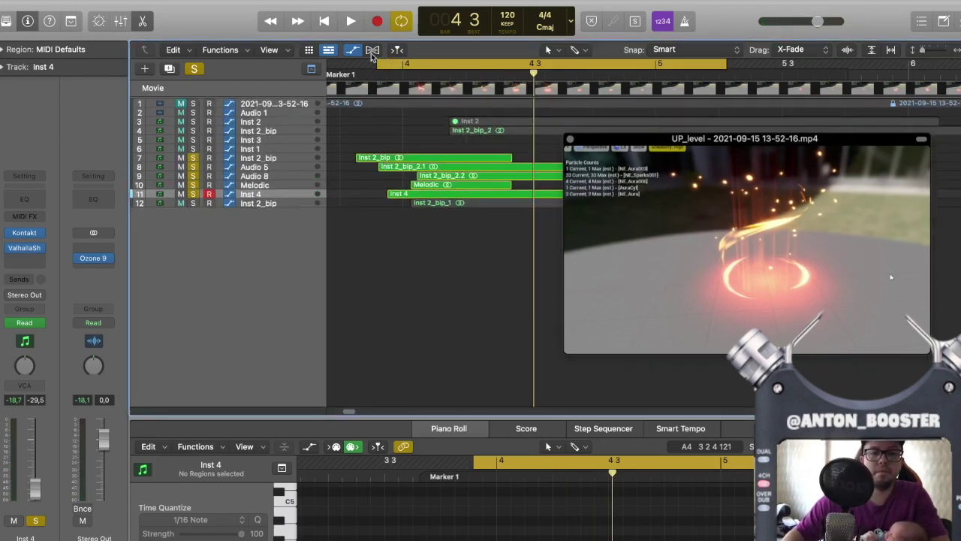
pyautogui.moveTo(391, 61); pyautogui.dragTo(372, 63)
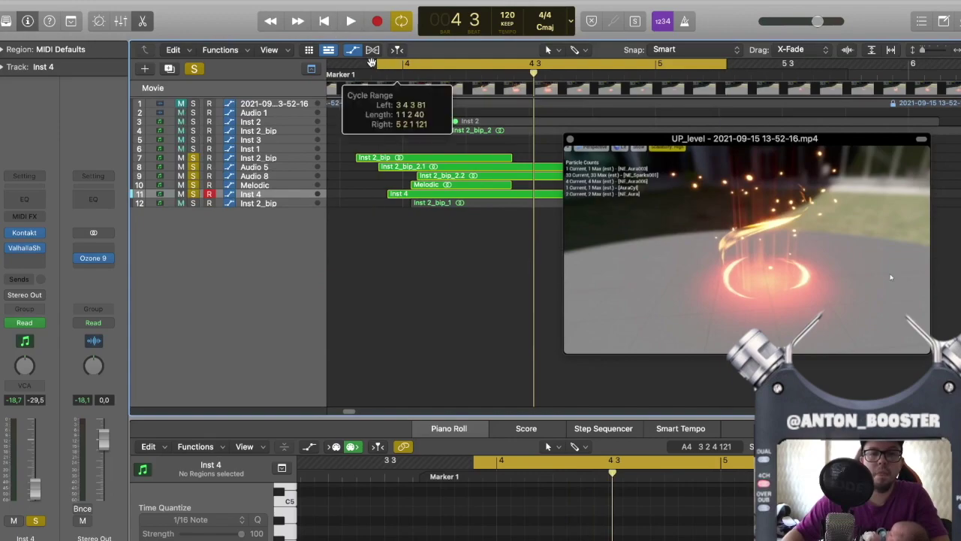
pyautogui.click(335, 72)
pyautogui.click(378, 61)
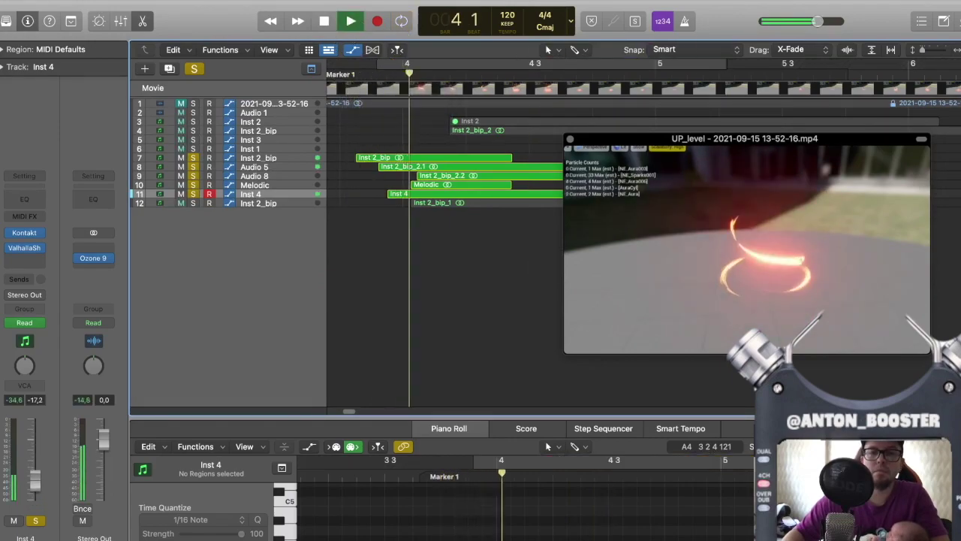
pyautogui.moveTo(923, 50); pyautogui.dragTo(935, 51)
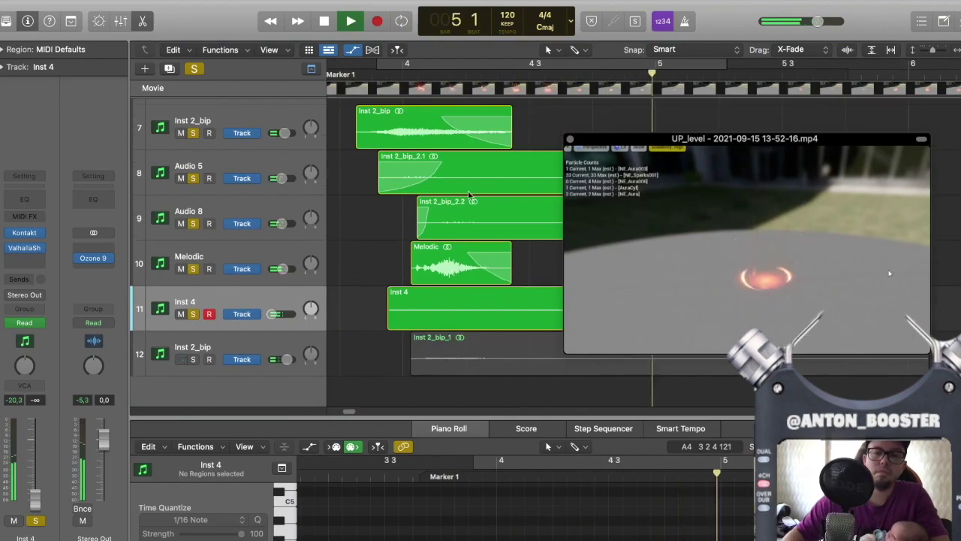
# Step: Set the cycle range from just before the track 7 Inst 2_bip region to about 5 3 and loop the soloed layers
pyautogui.moveTo(340, 67); pyautogui.dragTo(792, 68)
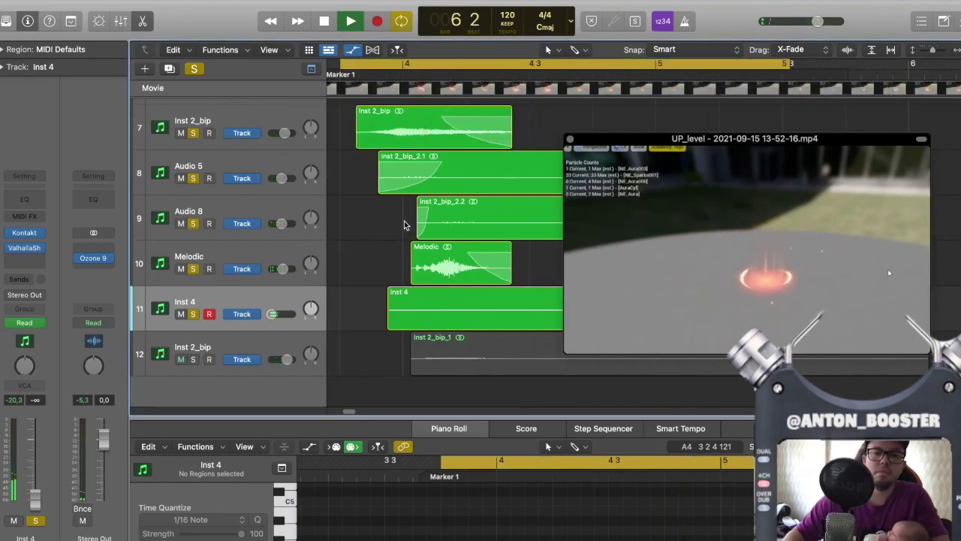
pyautogui.click(349, 21)
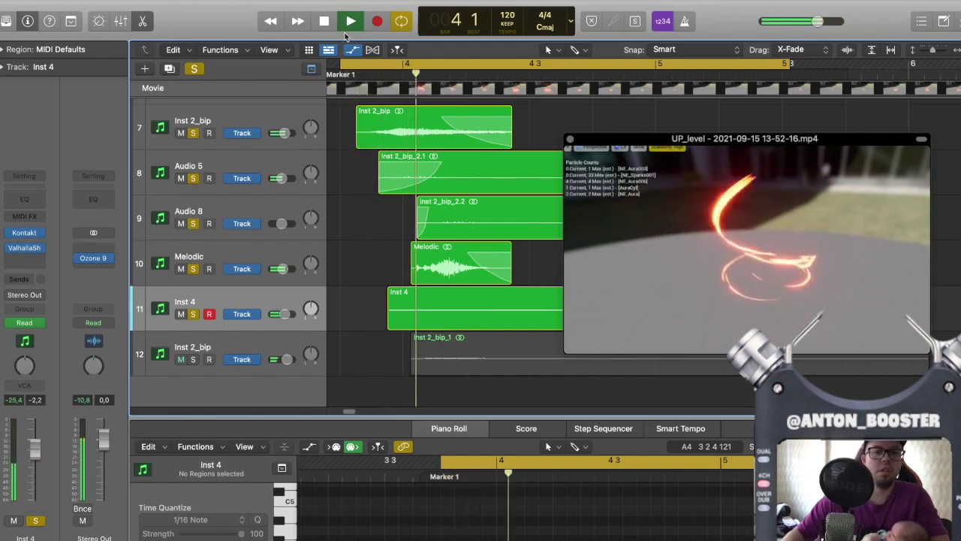
pyautogui.click(451, 262)
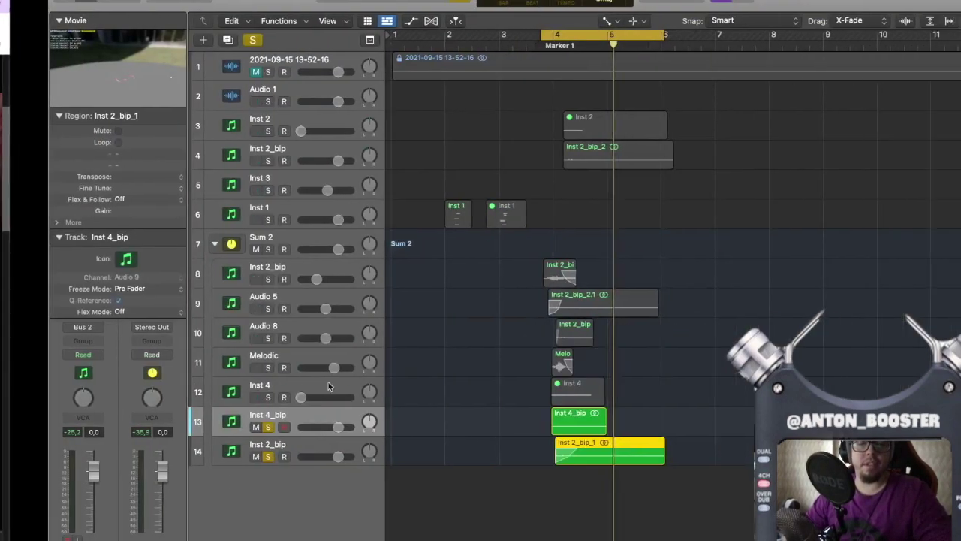
# Step: Select the Sum 2 track stack and collapse the Region and Track details to expose its full channel strip
pyautogui.hscroll(3, 579, 338)
pyautogui.scroll(3, 686, 335)
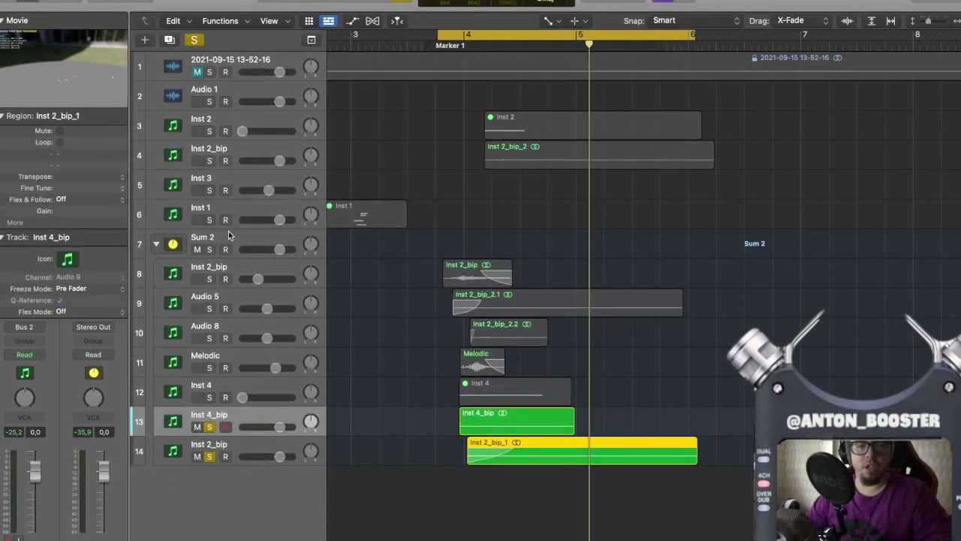
pyautogui.click(323, 236)
pyautogui.click(3, 115)
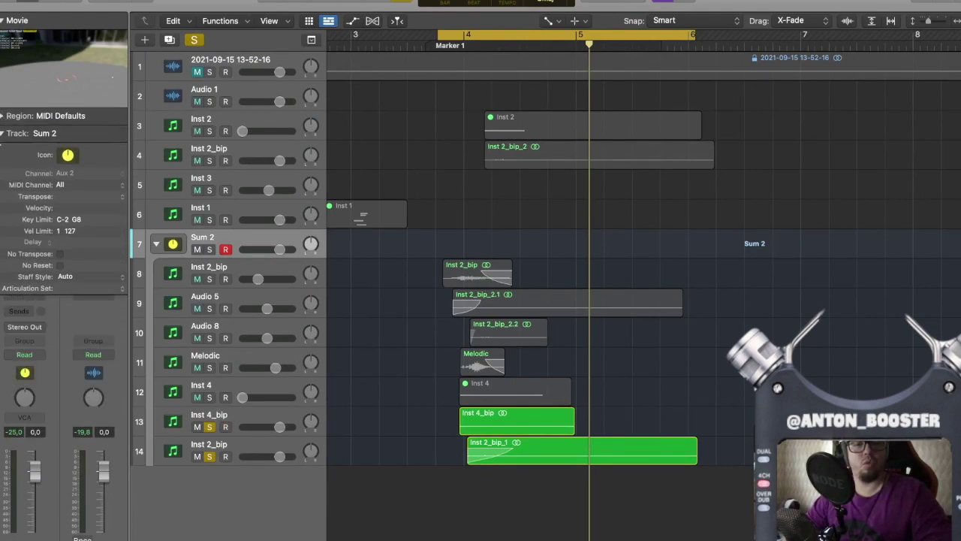
pyautogui.click(4, 132)
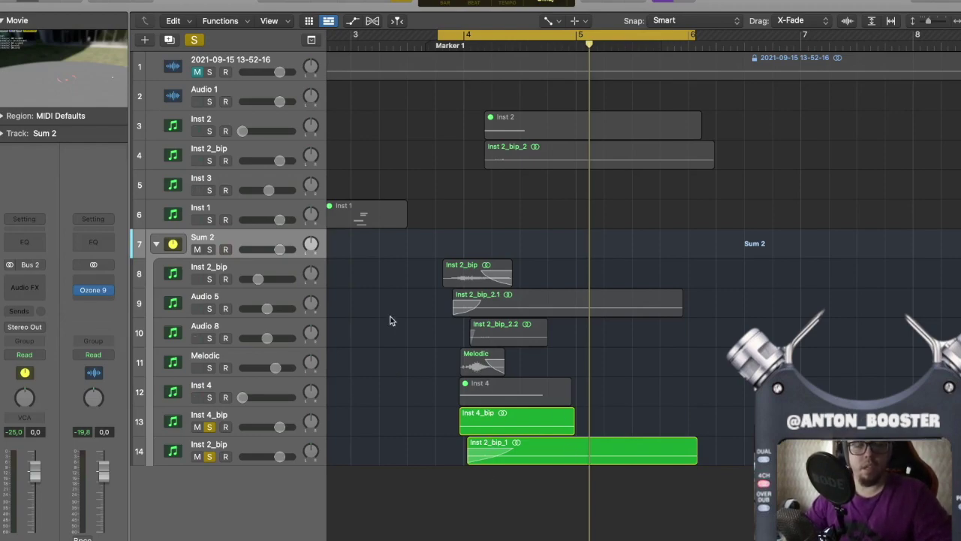
# Step: Solo and select the Melodic track inside Sum 2 and audition it with Inst 4_bip and the lowest Inst 2_bip
pyautogui.press('space')
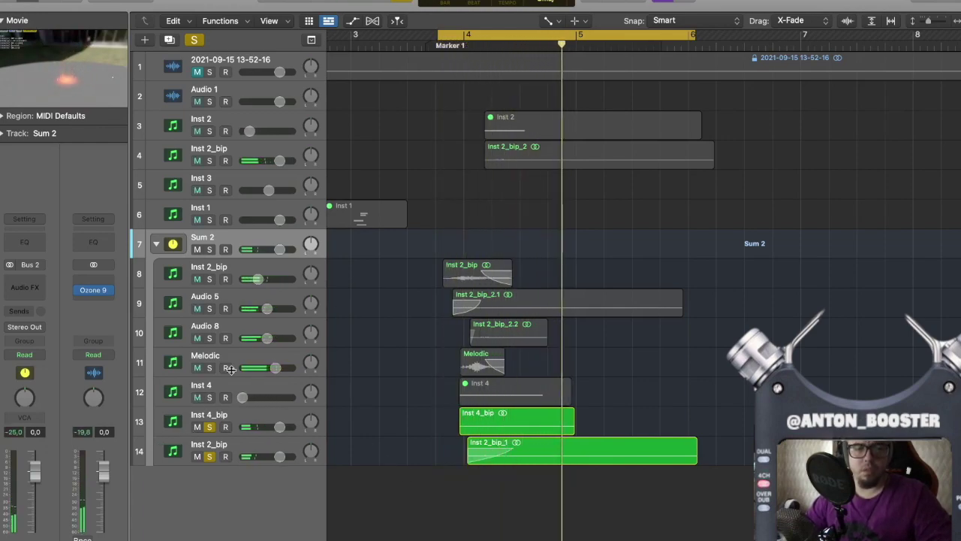
pyautogui.press('space')
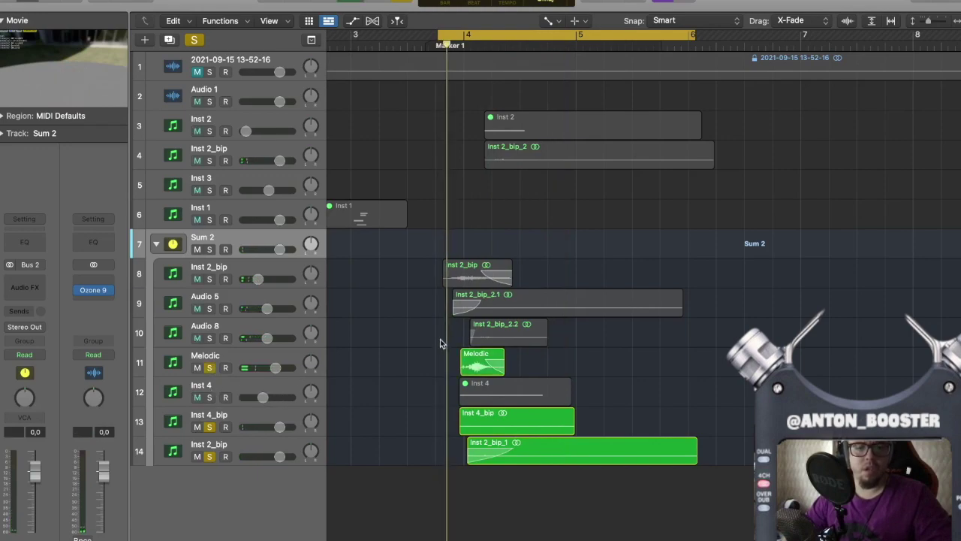
pyautogui.press('space')
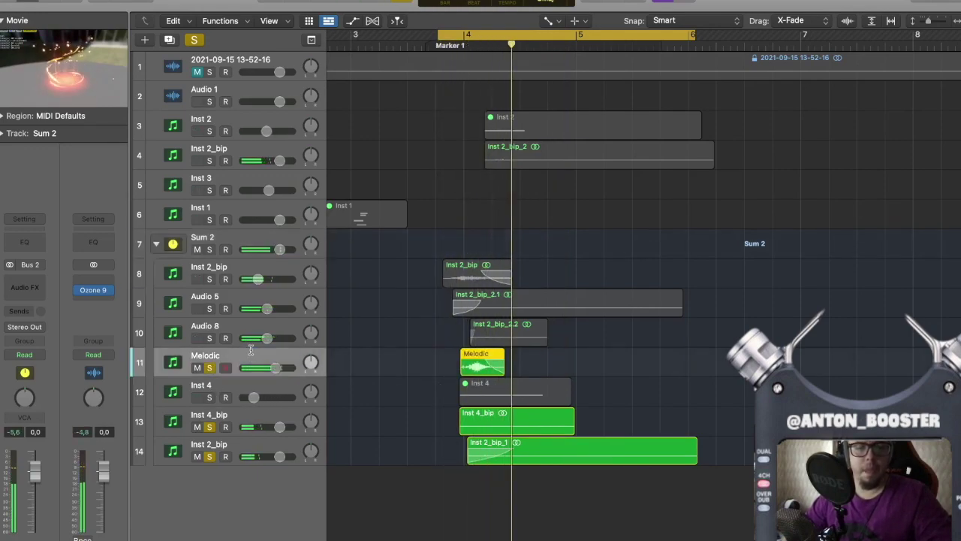
pyautogui.doubleClick(205, 355)
pyautogui.click(342, 348)
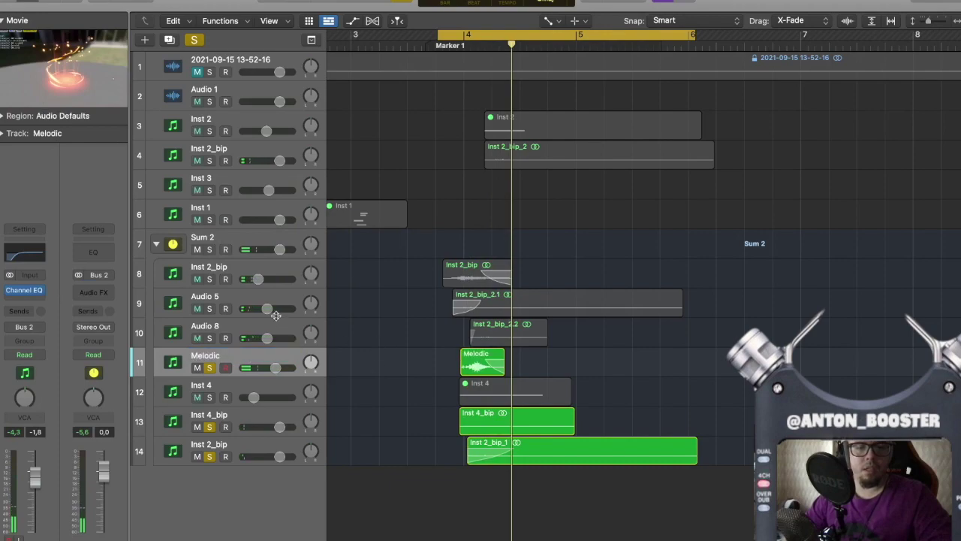
# Step: Solo Audio 8, Sum 2, Inst 2_bip above Audio 5, and Audio 5 as well, and play the whole stack
pyautogui.click(210, 338)
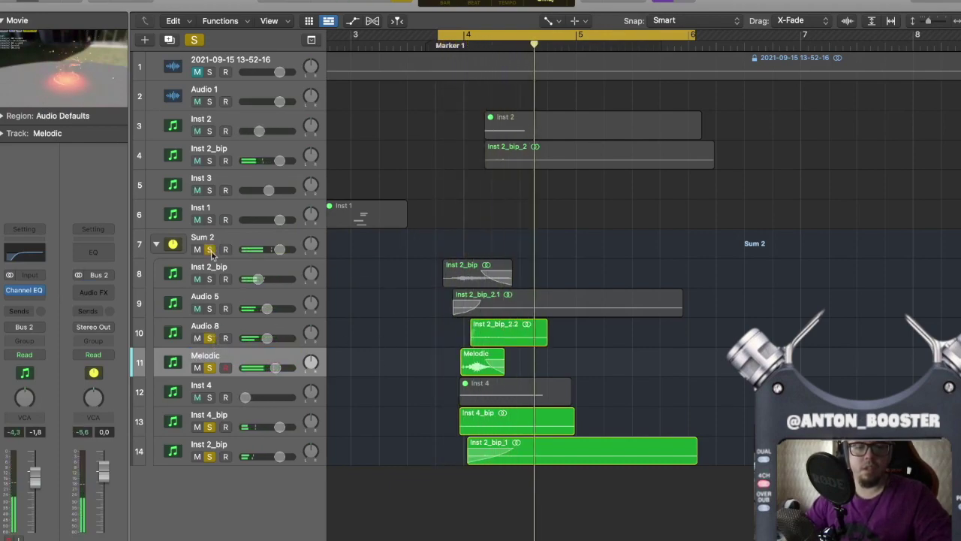
pyautogui.click(209, 279)
pyautogui.click(210, 307)
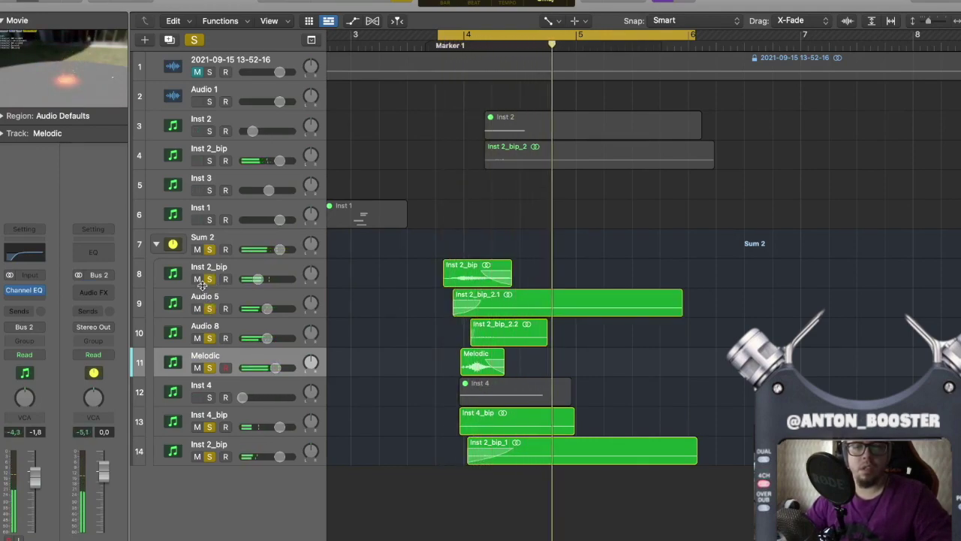
pyautogui.press('space')
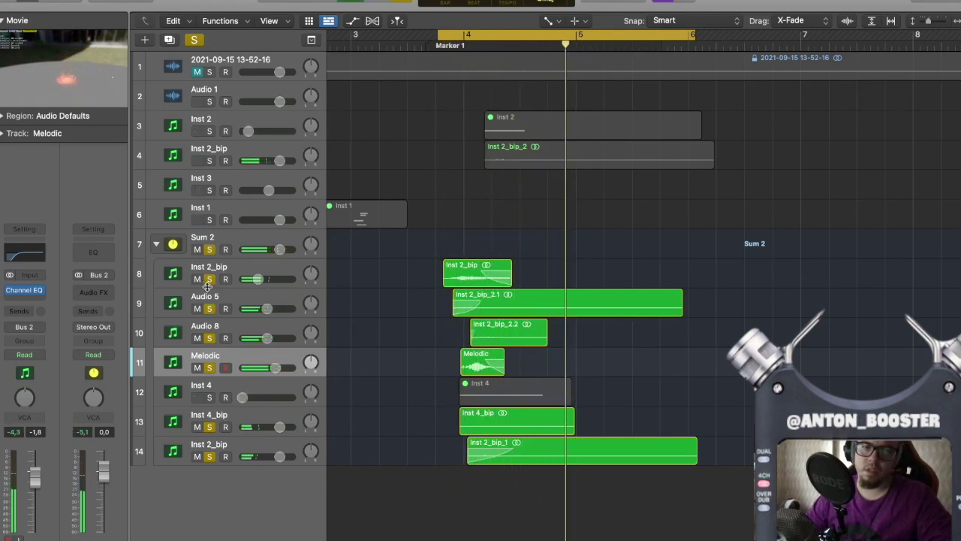
# Step: Insert FabFilter Pro-C 2 on the Sum 2 stack and lower its threshold to about -23 dB during playback
pyautogui.click(222, 236)
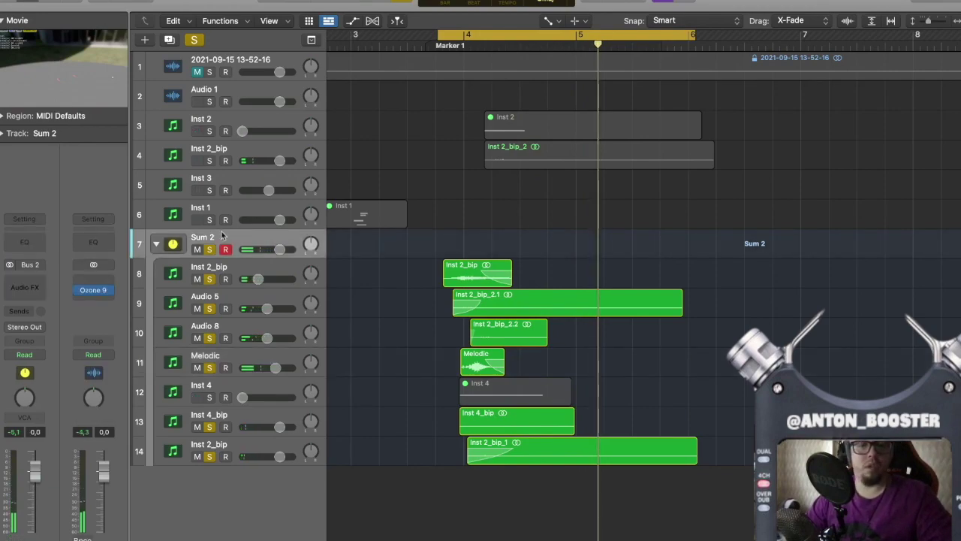
pyautogui.click(21, 285)
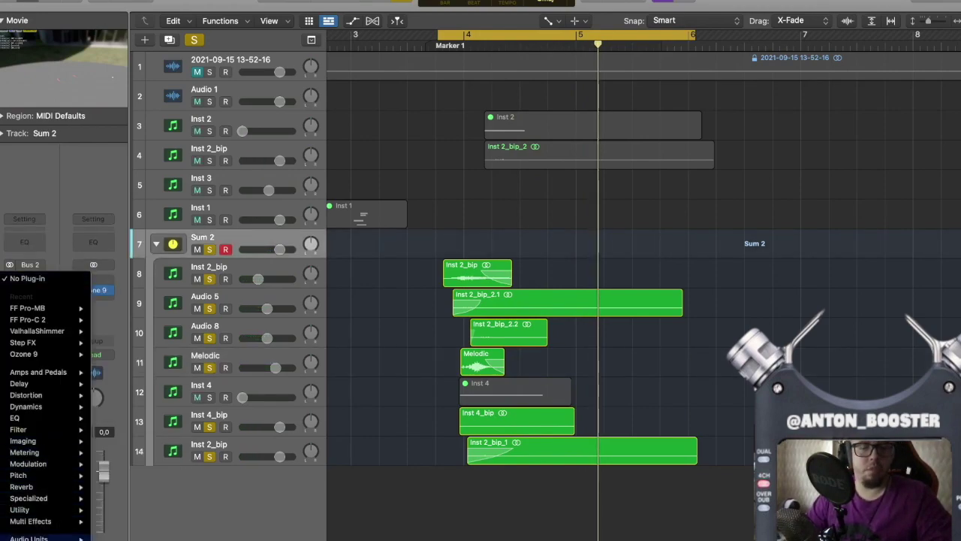
pyautogui.moveTo(30, 538)
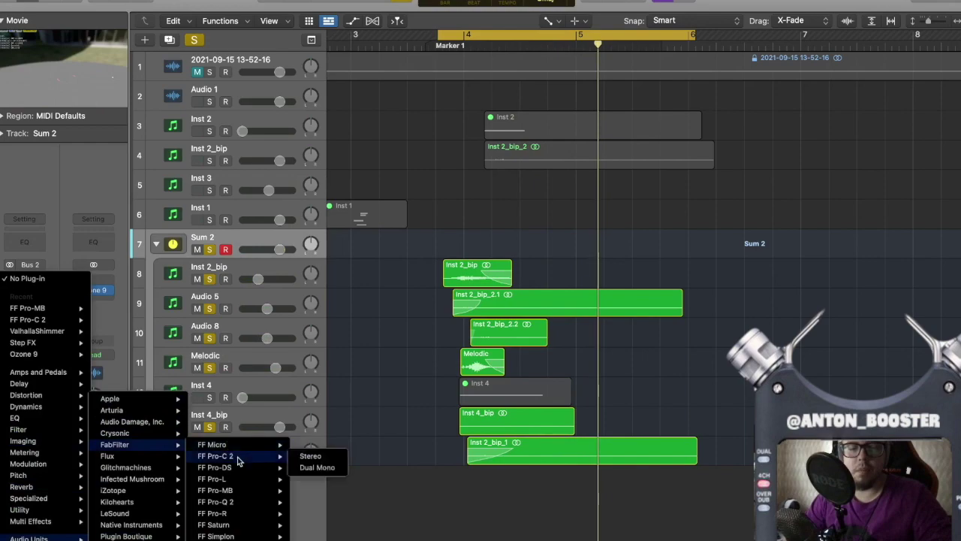
pyautogui.click(232, 456)
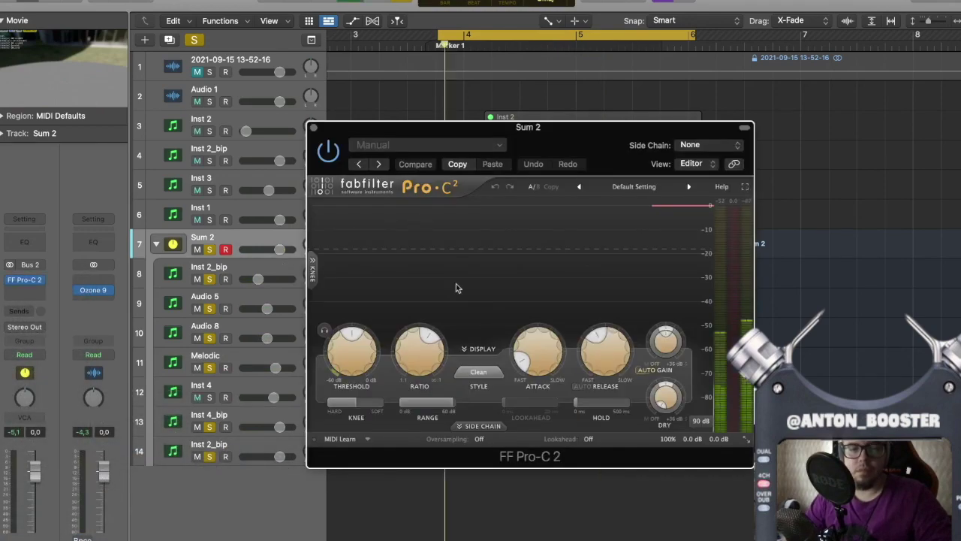
pyautogui.press('space')
pyautogui.moveTo(361, 350); pyautogui.dragTo(337, 339)
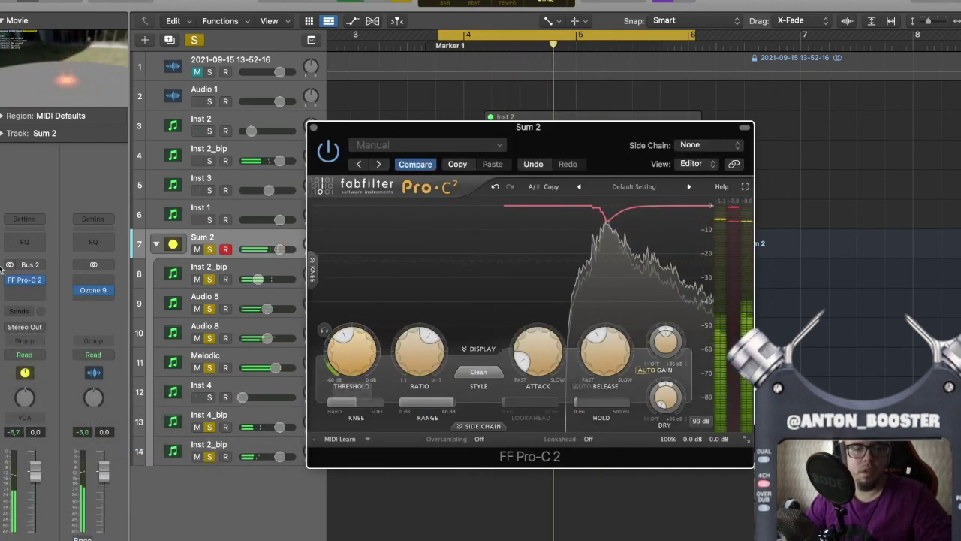
# Step: Insert FabFilter Pro-MB after Pro-C 2 on the Sum 2 stack and start playback with its window moved aside
pyautogui.click(25, 280)
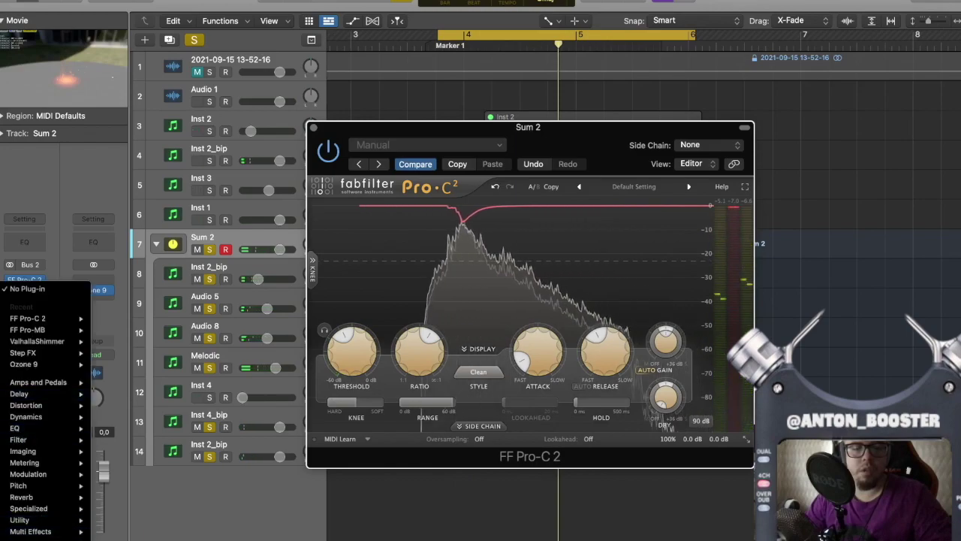
pyautogui.moveTo(45, 539)
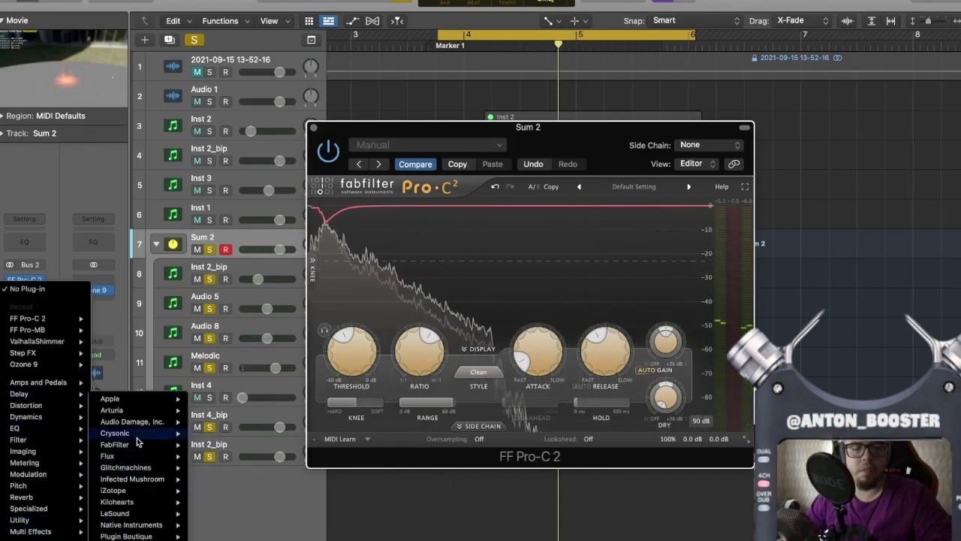
pyautogui.moveTo(137, 443)
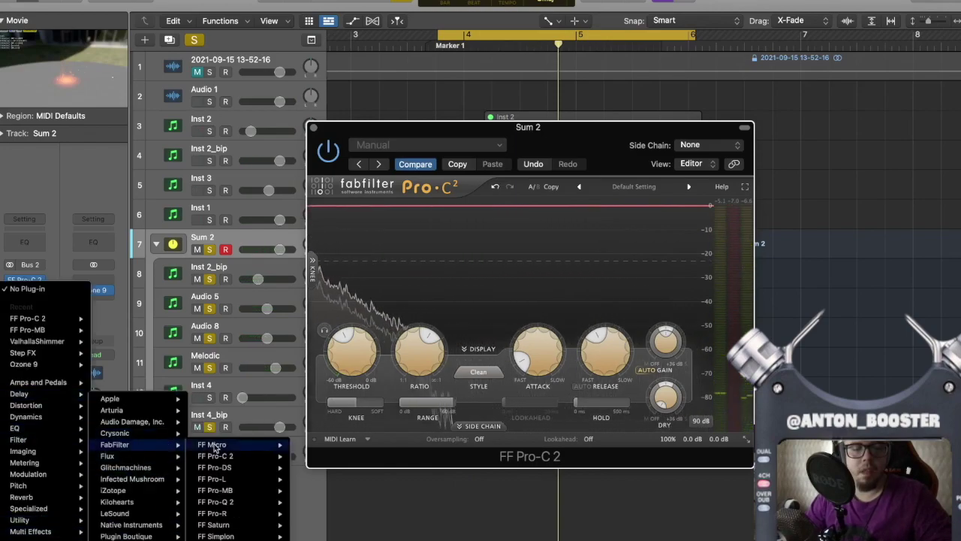
pyautogui.click(225, 493)
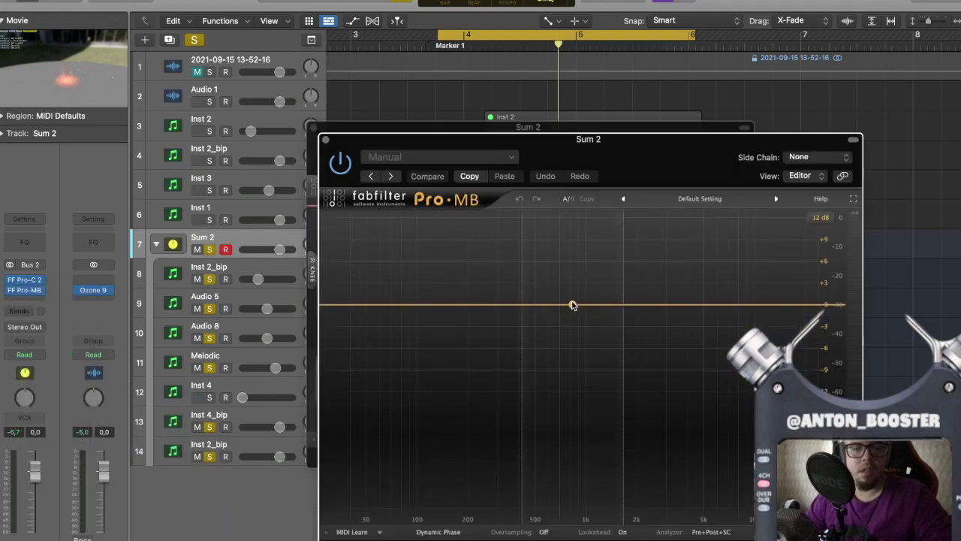
pyautogui.moveTo(653, 182); pyautogui.dragTo(467, 146)
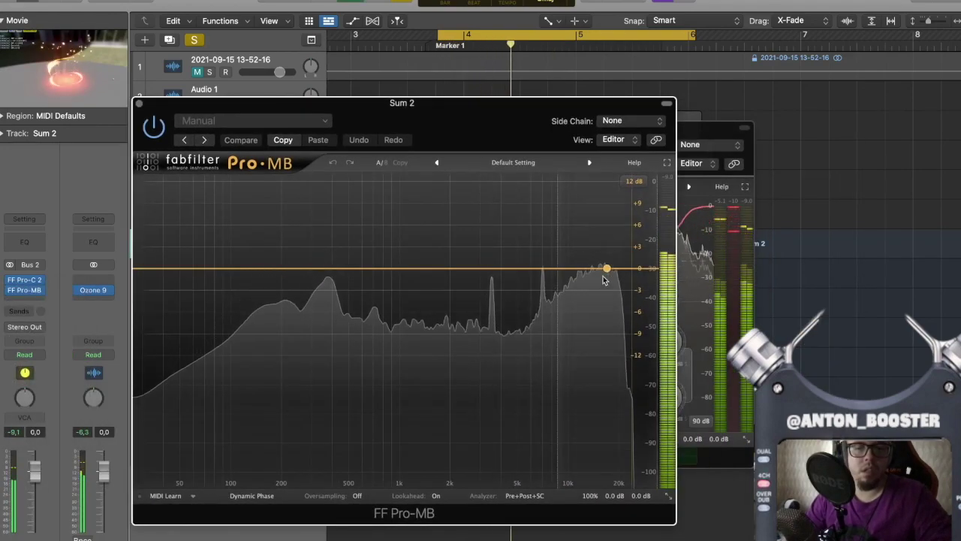
# Step: Add a high-frequency Pro-MB compression band, lower its level to about -4 dB and set its threshold to about -22 dB
pyautogui.click(607, 268)
pyautogui.moveTo(607, 268); pyautogui.dragTo(607, 298)
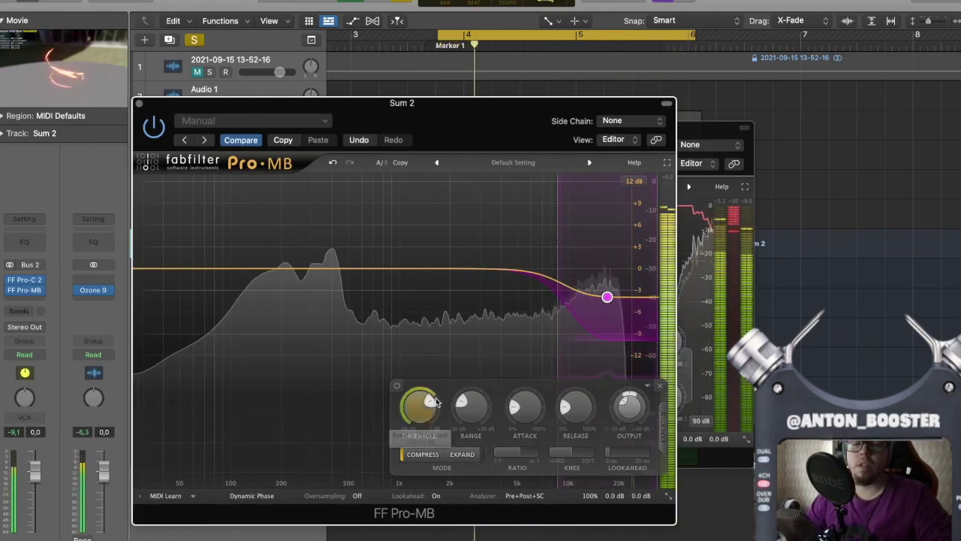
pyautogui.moveTo(431, 392); pyautogui.dragTo(431, 405)
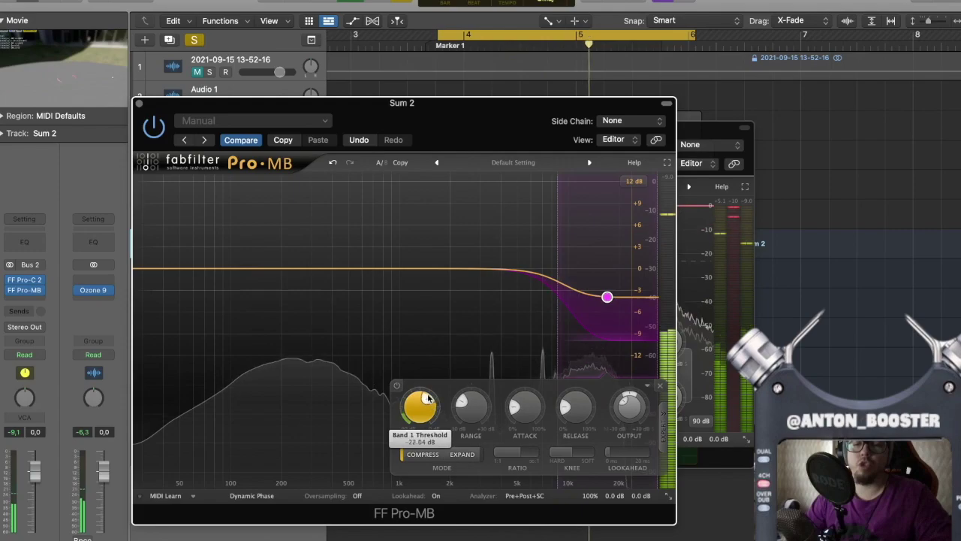
# Step: Add a second Pro-MB band around 3.5 kHz, lower it to about -3 dB and widen it up to the high band
pyautogui.click(490, 271)
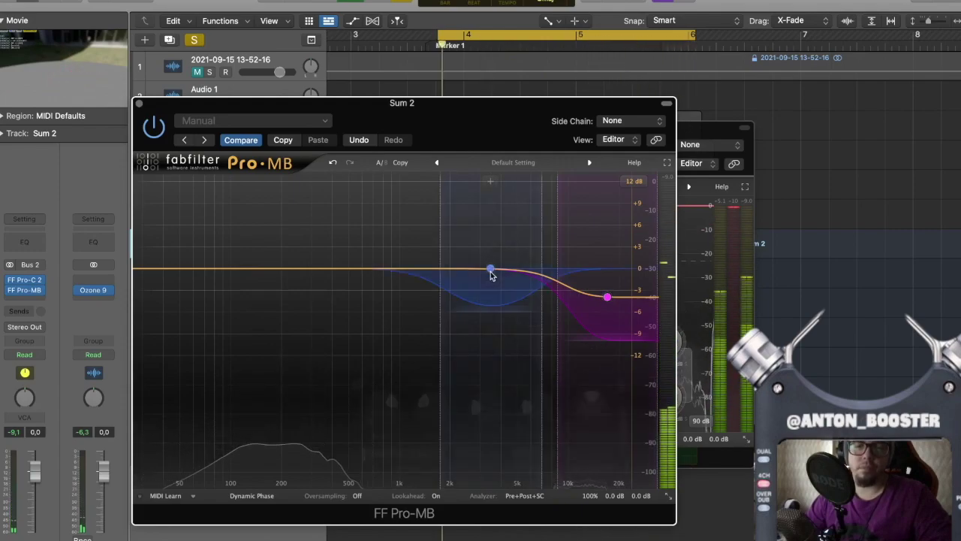
pyautogui.moveTo(491, 270); pyautogui.dragTo(489, 291)
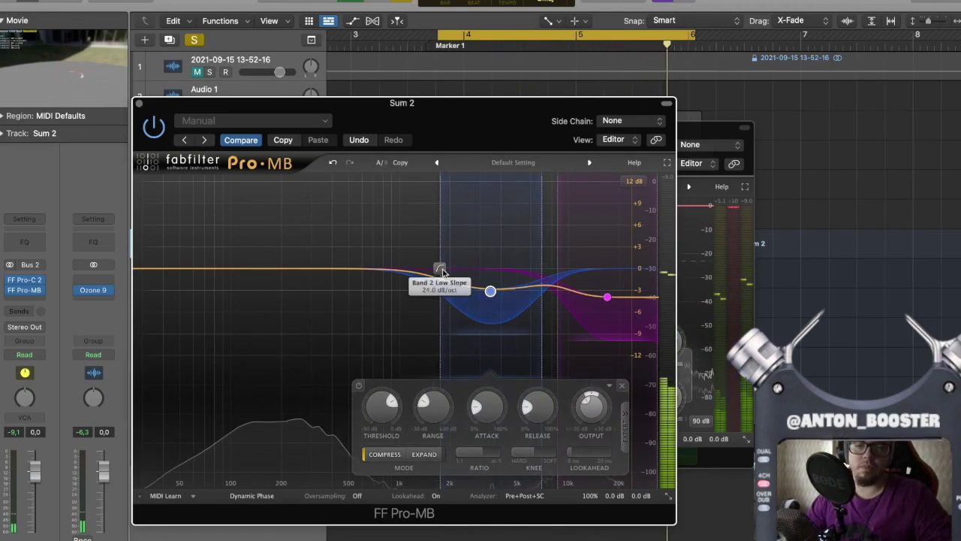
pyautogui.moveTo(442, 269); pyautogui.dragTo(432, 277)
pyautogui.moveTo(541, 270); pyautogui.dragTo(558, 272)
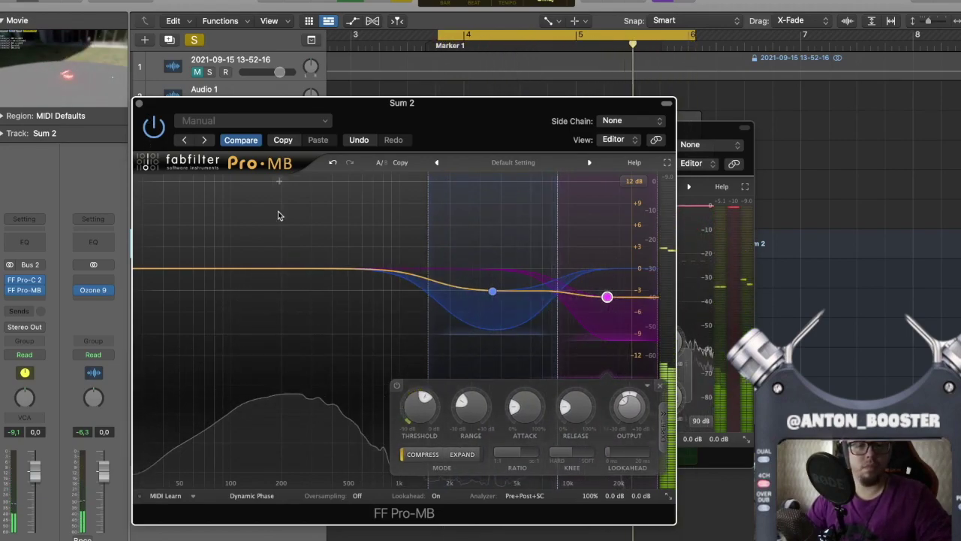
# Step: Close the Pro-MB and Pro-C 2 windows and briefly watch the effect video in its own window
pyautogui.click(137, 103)
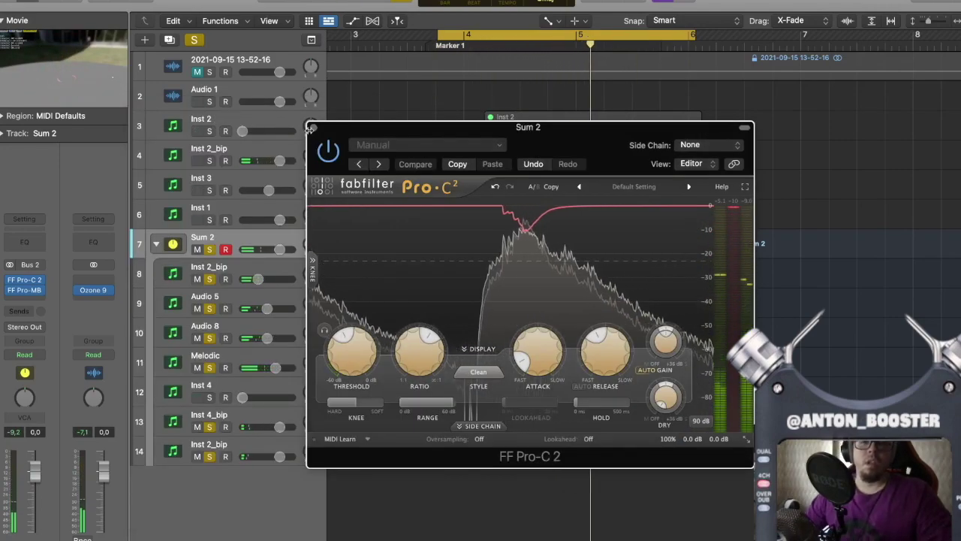
pyautogui.click(314, 129)
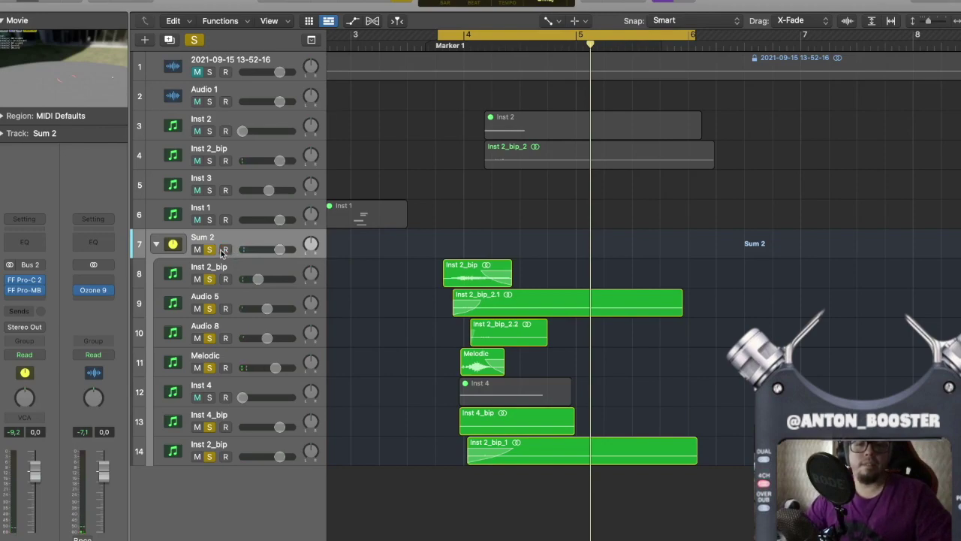
pyautogui.click(87, 60)
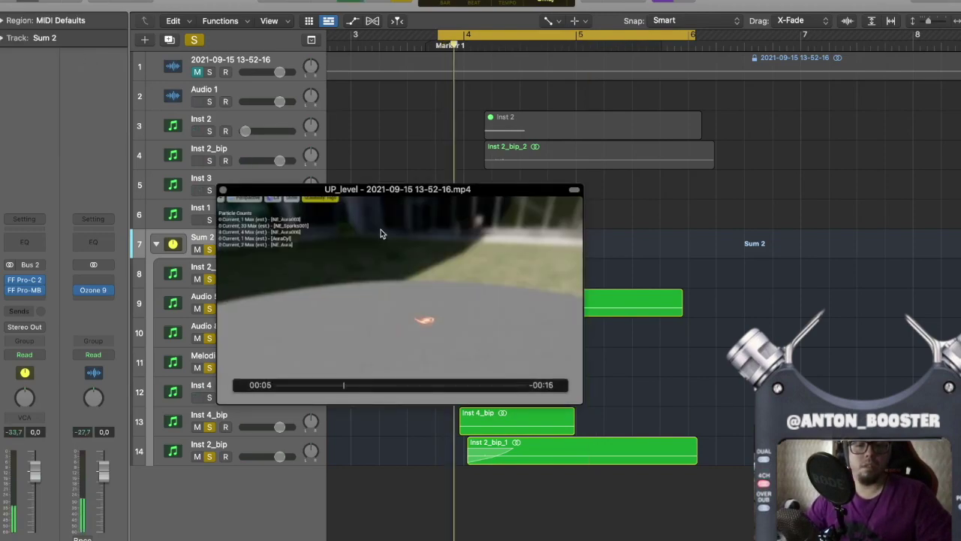
pyautogui.click(222, 190)
# Step: Duplicate the Inst 2_bip track above Audio 5, copy its region onto the new track, and solo that track at -8.2 dB
pyautogui.click(237, 269)
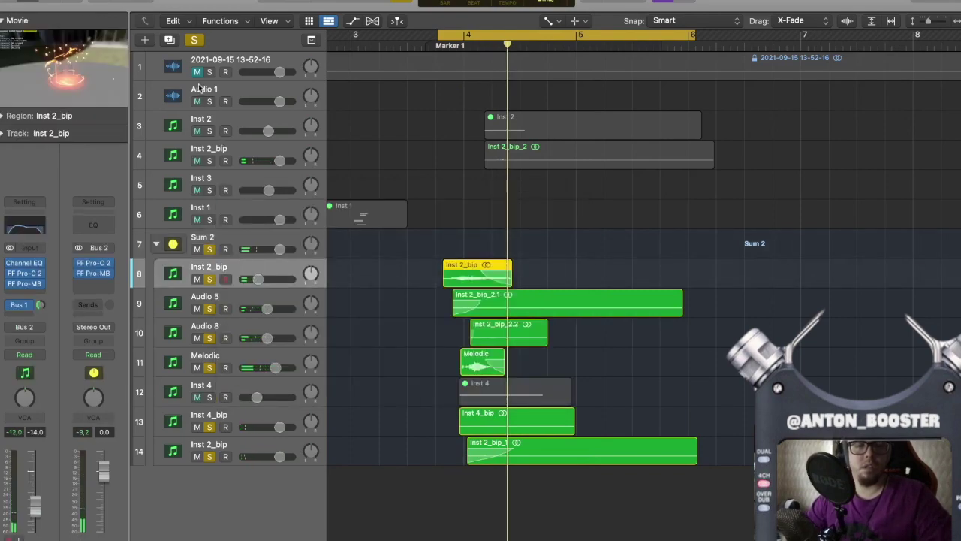
pyautogui.click(168, 45)
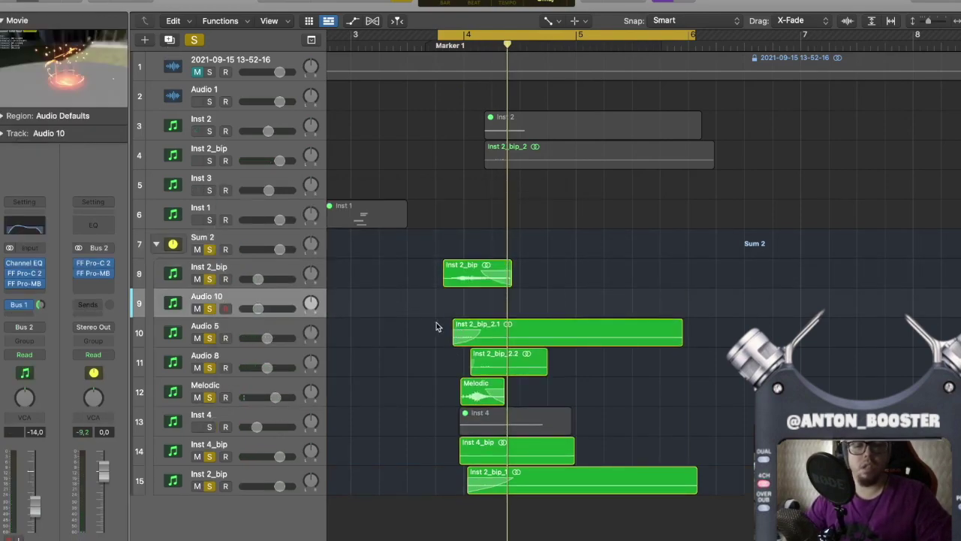
pyautogui.moveTo(467, 279); pyautogui.dragTo(467, 306)
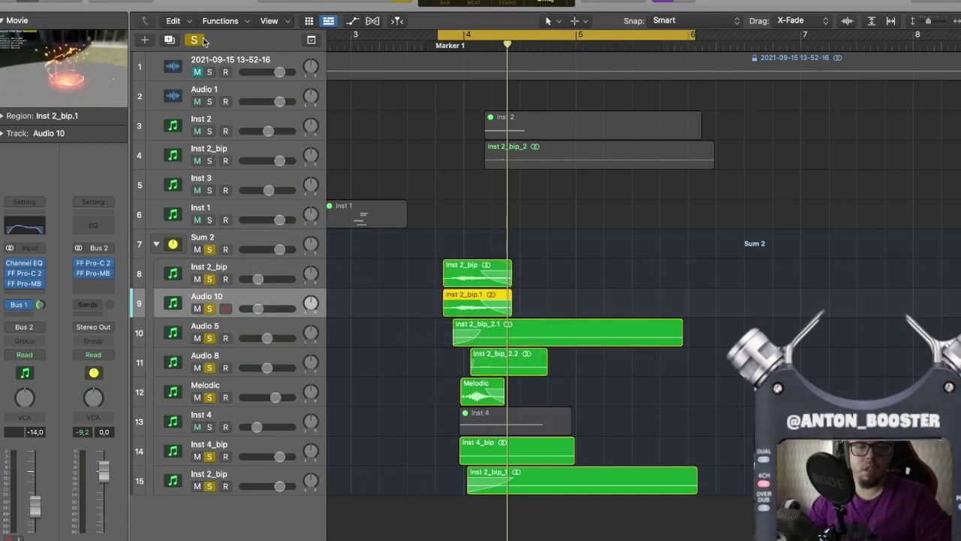
pyautogui.click(201, 41)
pyautogui.click(210, 308)
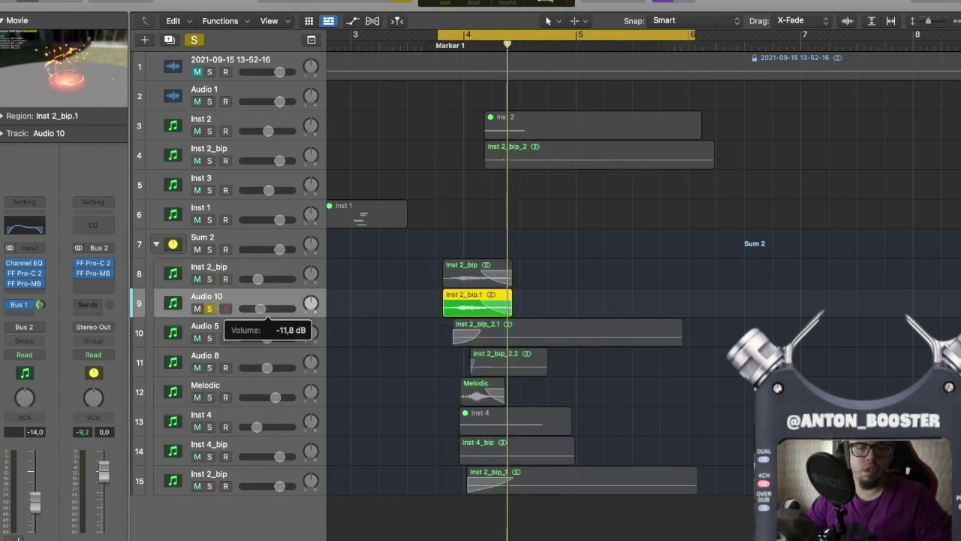
# Step: Reshape the Audio 10 Channel EQ during playback by cutting the highs, opening the low cut and boosting 112 Hz by 6.1 dB
pyautogui.click(33, 227)
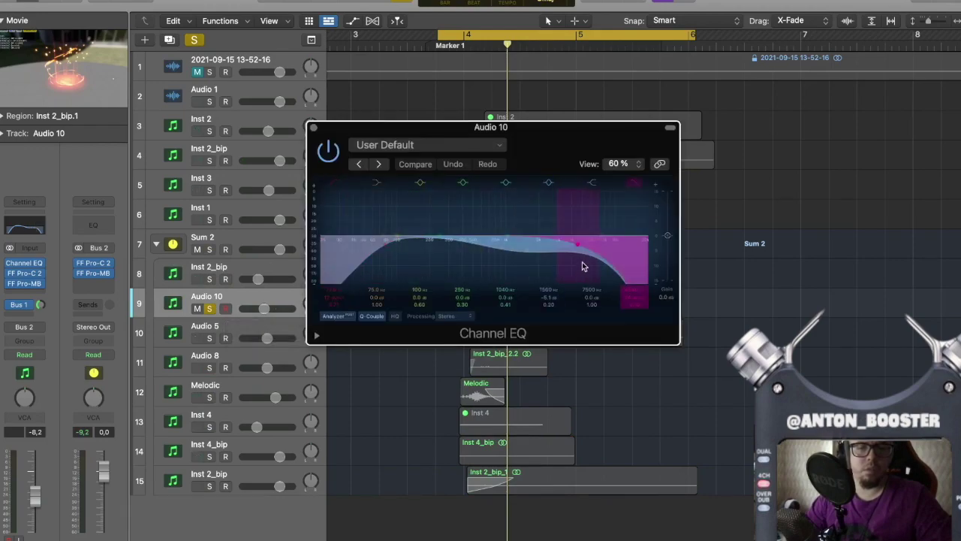
pyautogui.moveTo(383, 249); pyautogui.dragTo(340, 251)
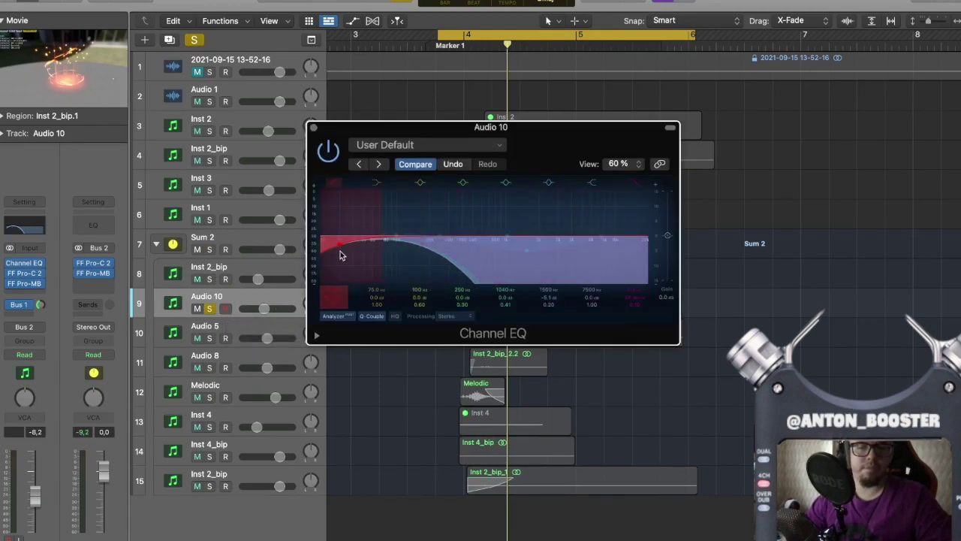
pyautogui.press('space')
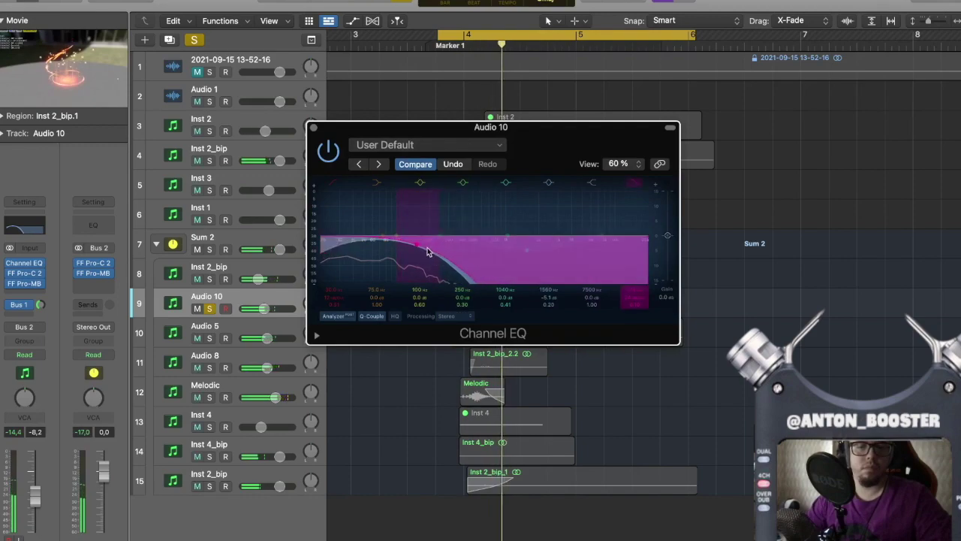
pyautogui.moveTo(386, 247); pyautogui.dragTo(397, 212)
pyautogui.press('space')
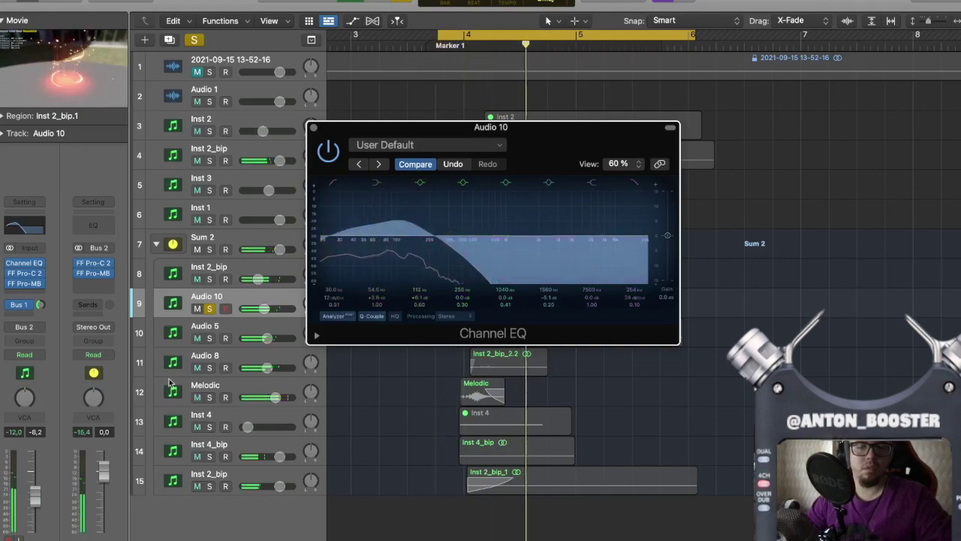
pyautogui.click(313, 128)
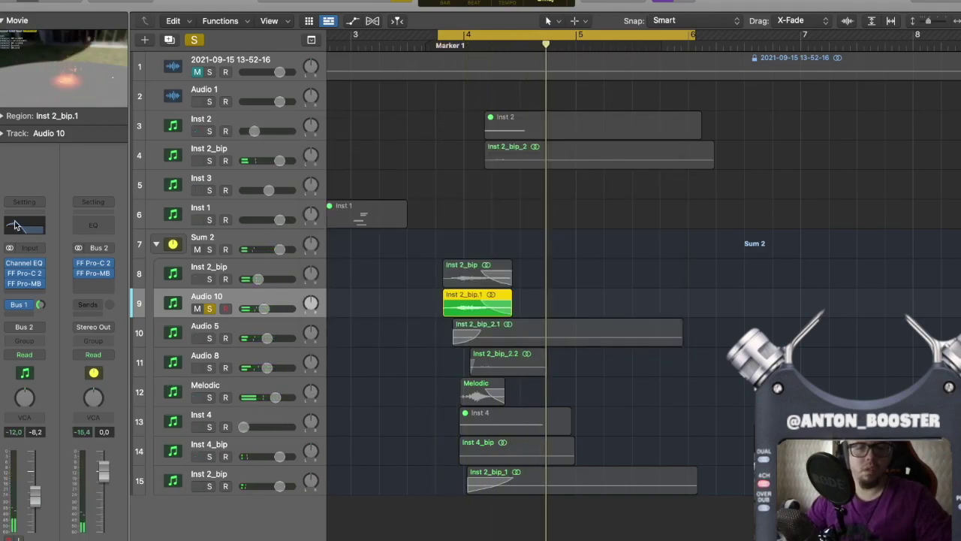
pyautogui.press('v')
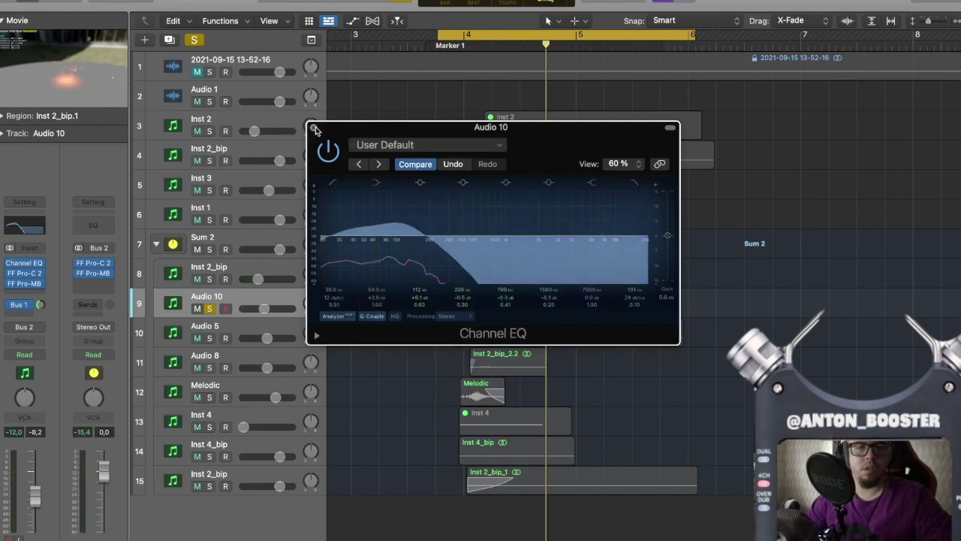
pyautogui.click(314, 129)
# Step: Solo and play the whole Sum 2 stack, and open the video in a floating window over the arrangement
pyautogui.click(210, 249)
pyautogui.press('space')
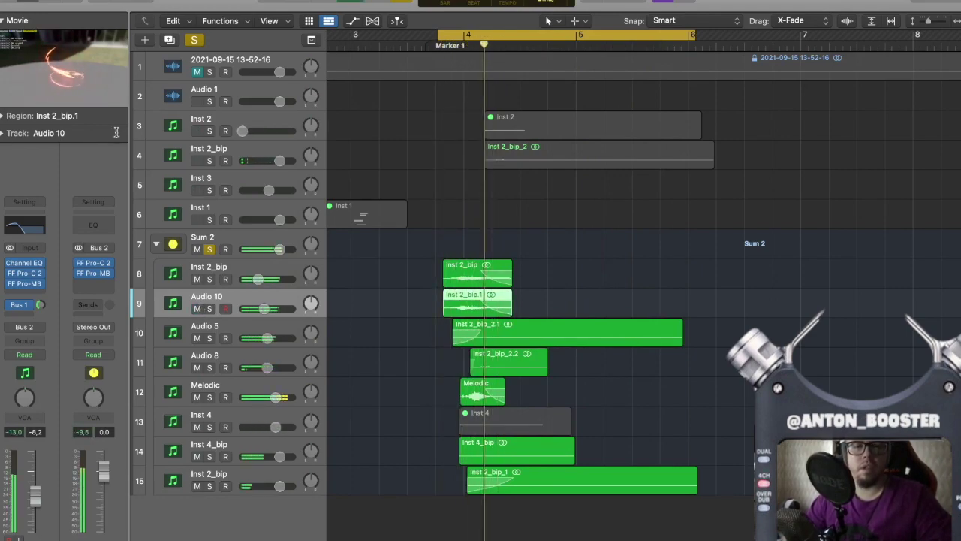
pyautogui.doubleClick(88, 76)
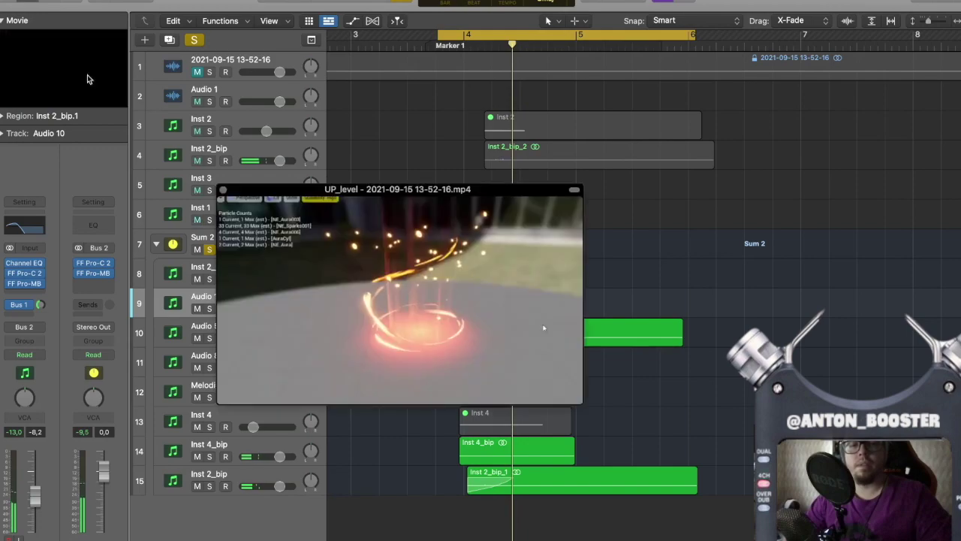
pyautogui.moveTo(485, 293); pyautogui.dragTo(469, 233)
pyautogui.moveTo(325, 238); pyautogui.dragTo(473, 206)
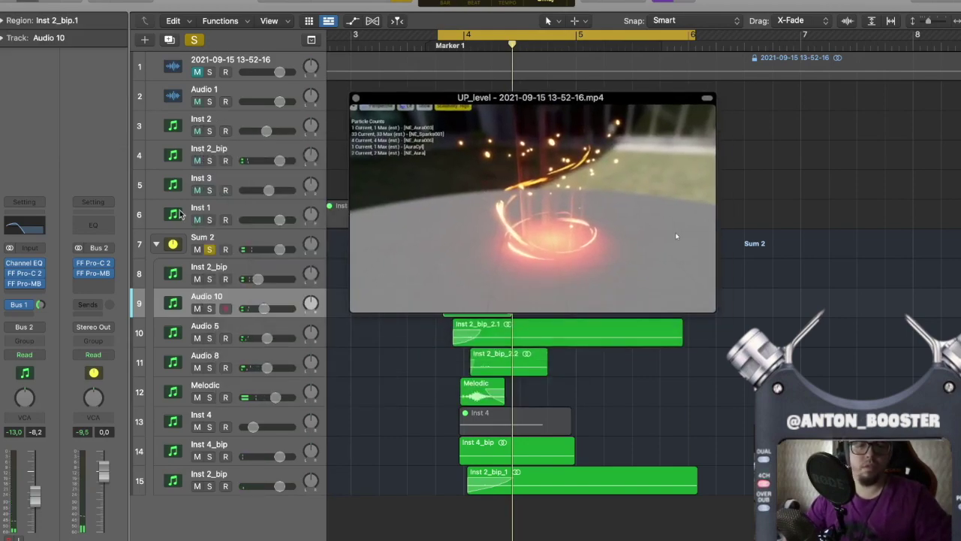
# Step: Collapse the Sum 2 stack and insert a Loudness Meter after Ozone 9 on the Stereo Out channel
pyautogui.click(156, 244)
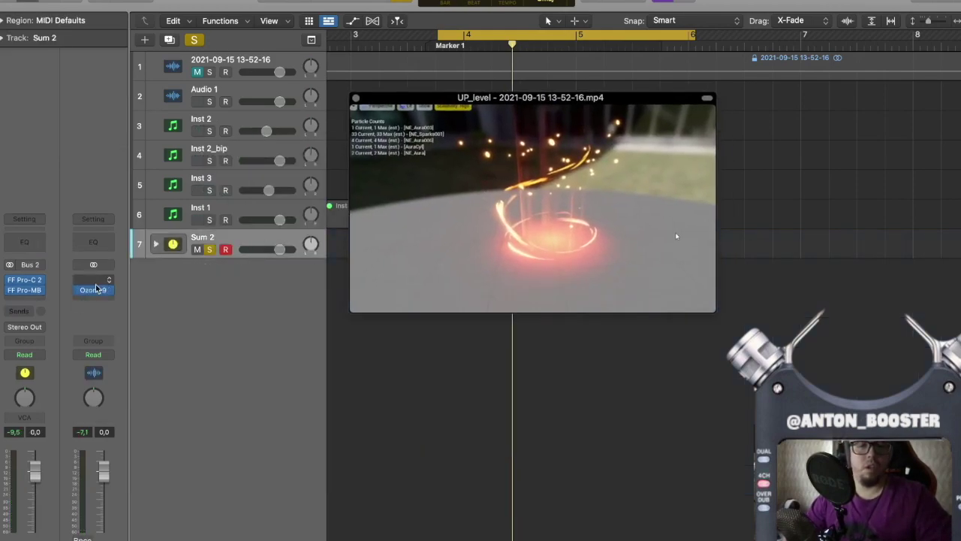
pyautogui.click(98, 301)
pyautogui.moveTo(106, 463)
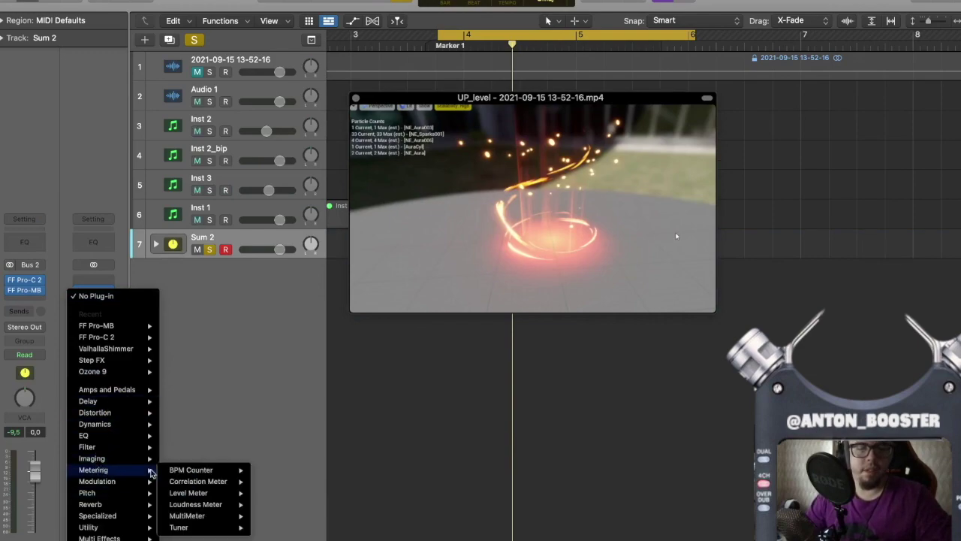
pyautogui.click(214, 505)
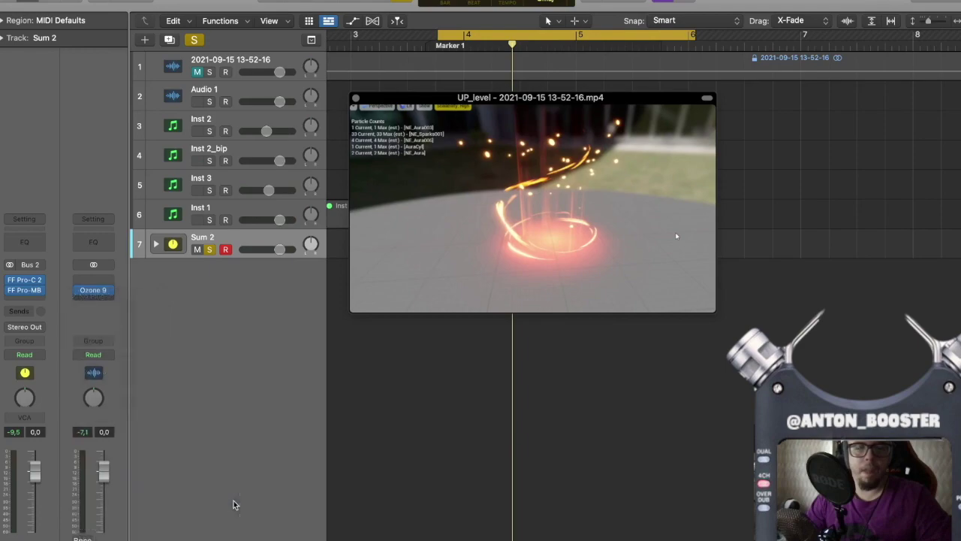
pyautogui.click(360, 413)
pyautogui.click(388, 413)
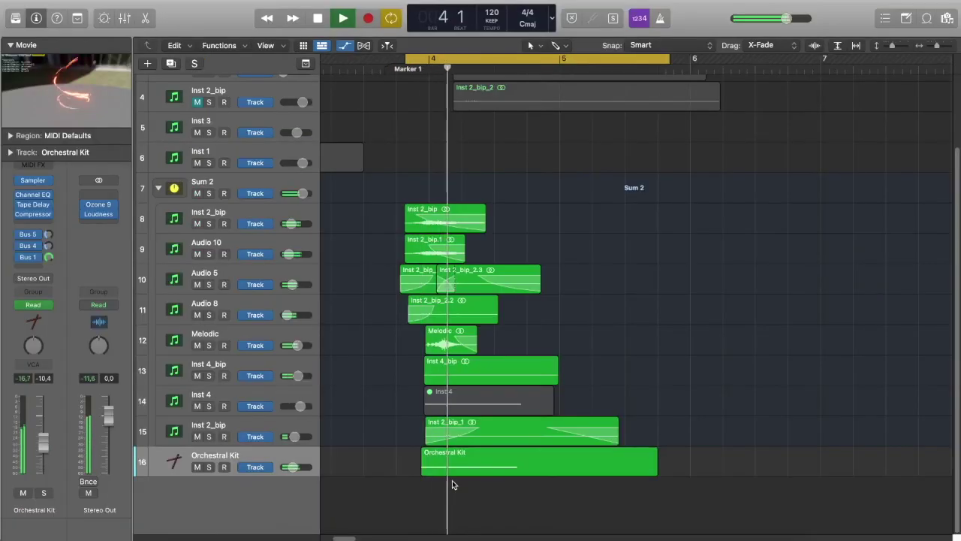
# Step: Play the mix and bypass the Orchestral Kit's Channel EQ, Tape Delay, Compressor and its Bus 5, Bus 4 and Bus 1 sends
pyautogui.press('space')
pyautogui.press('space')
pyautogui.press('space')
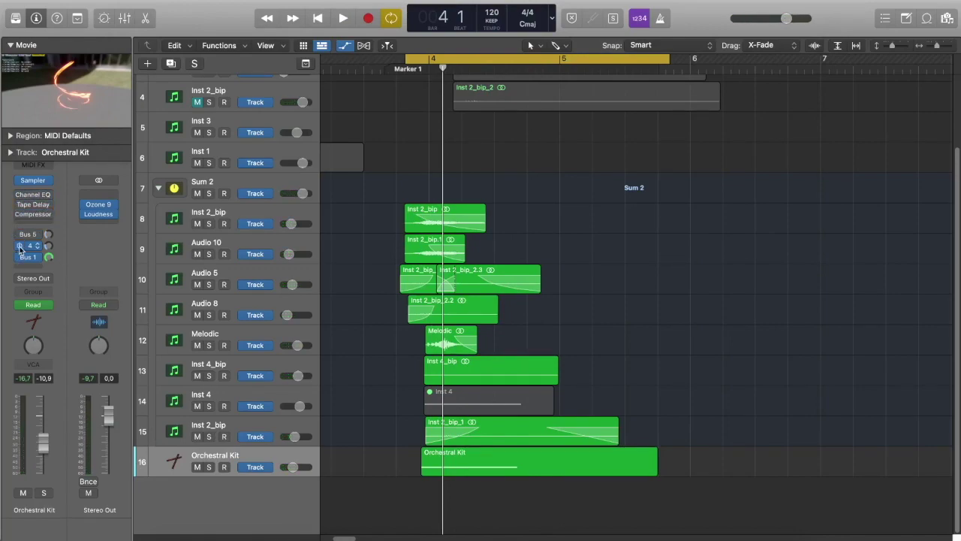
pyautogui.press('space')
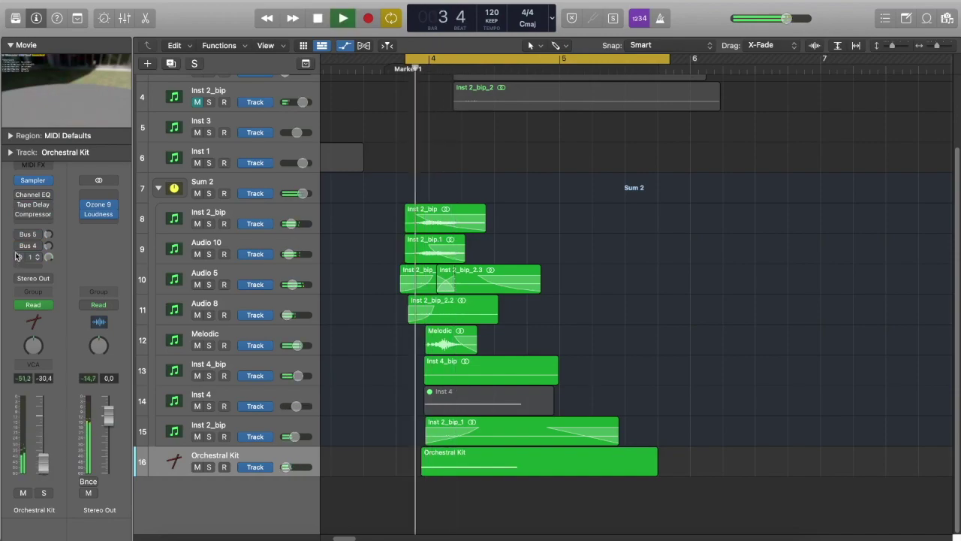
pyautogui.press('space')
# Step: Solo the Orchestral Kit and re-enable its insert effects and bus sends while it plays
pyautogui.click(209, 467)
pyautogui.press('space')
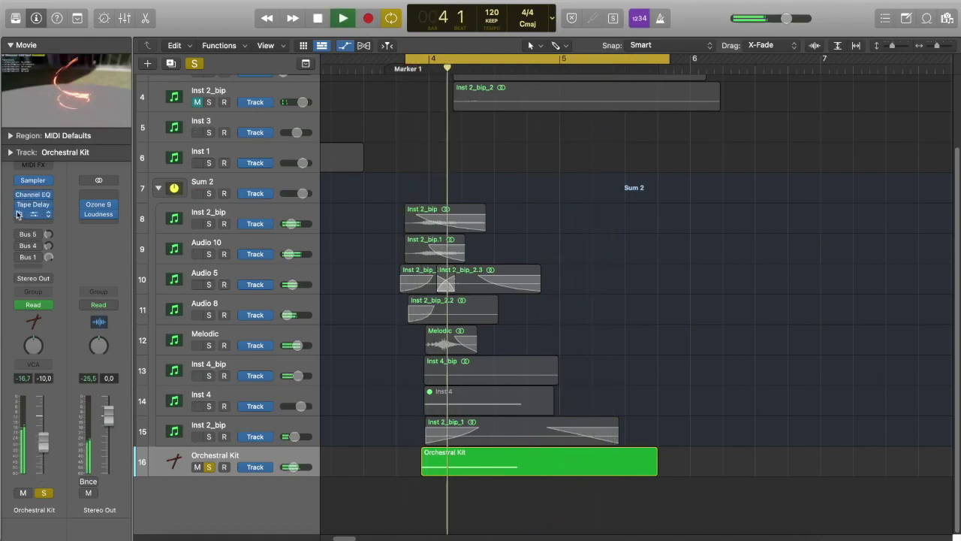
pyautogui.press('space')
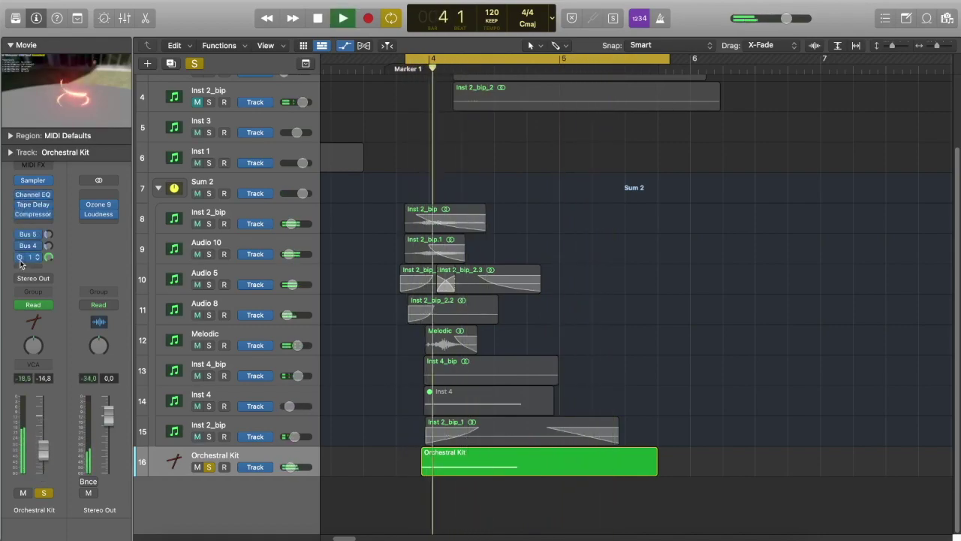
# Step: Solo Sum 2, compare it with the Orchestral Kit muted, and solo the kit alongside it
pyautogui.click(198, 193)
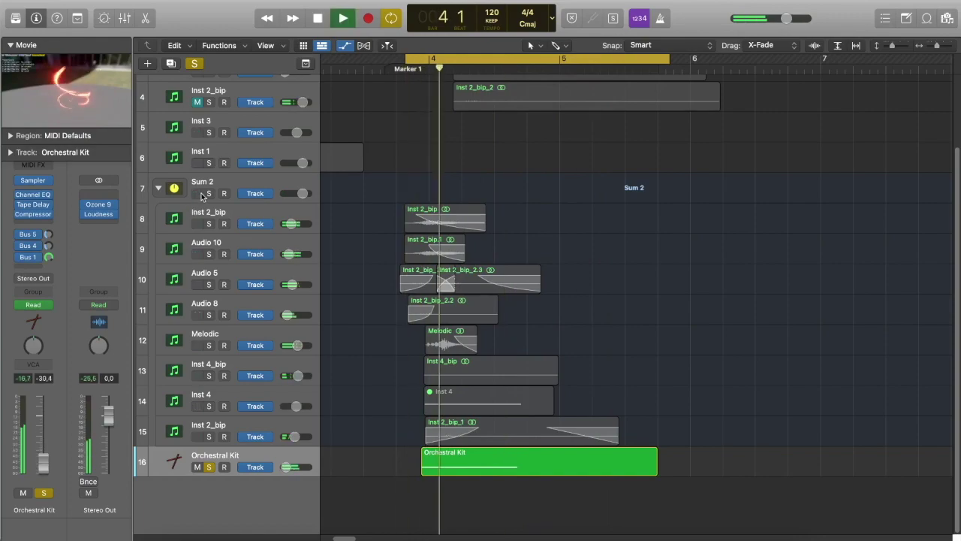
pyautogui.click(208, 193)
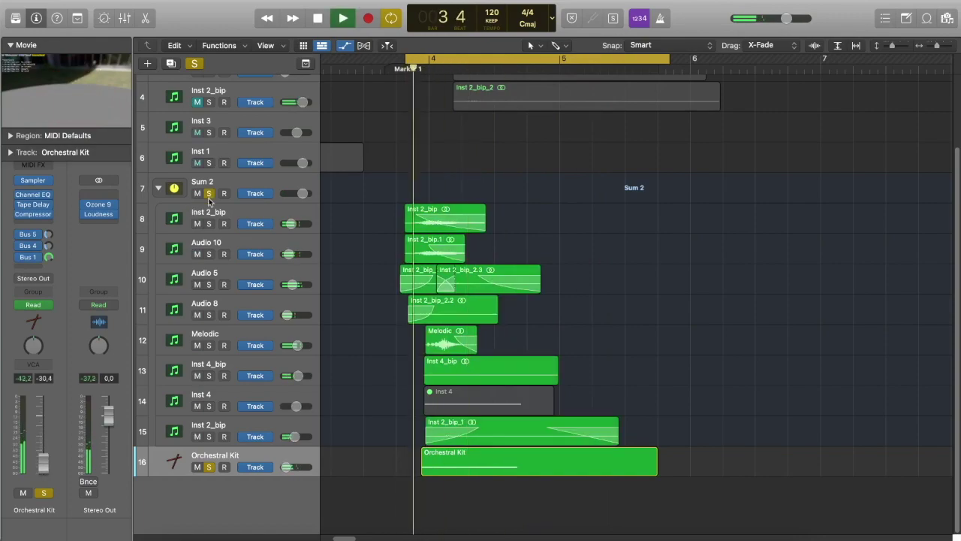
pyautogui.click(209, 468)
pyautogui.click(198, 467)
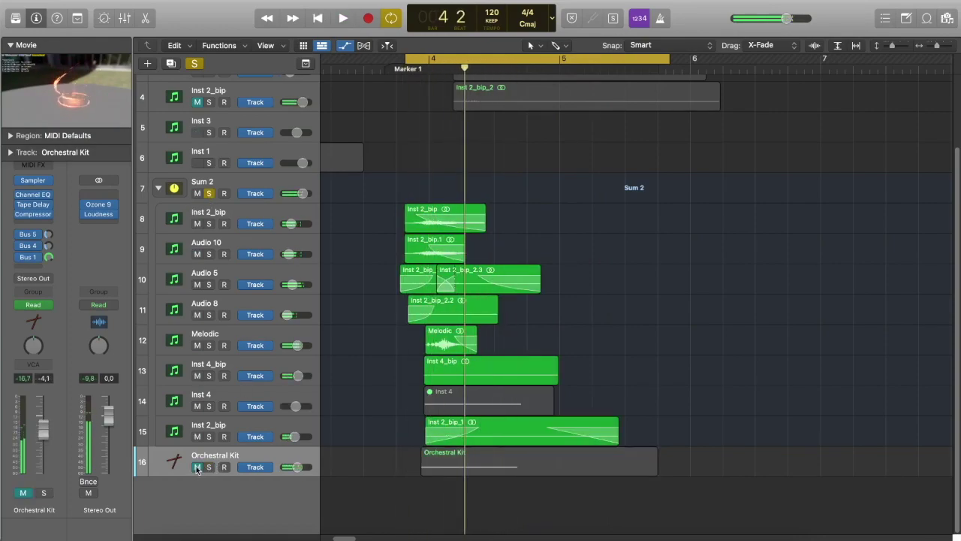
pyautogui.click(198, 468)
pyautogui.click(209, 467)
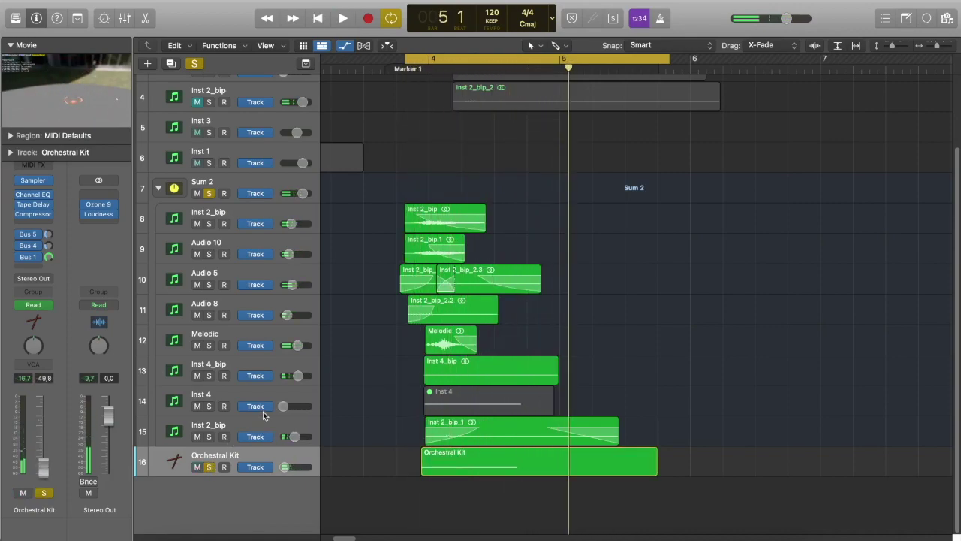
# Step: Open the video in a floating window and enlarge it to watch the effect with the soloed mix
pyautogui.doubleClick(84, 85)
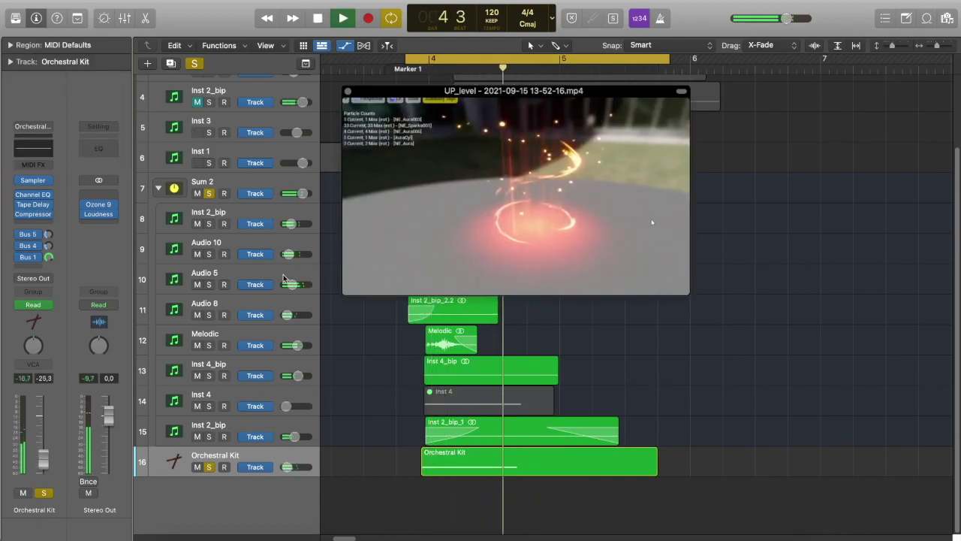
pyautogui.moveTo(343, 293); pyautogui.dragTo(127, 484)
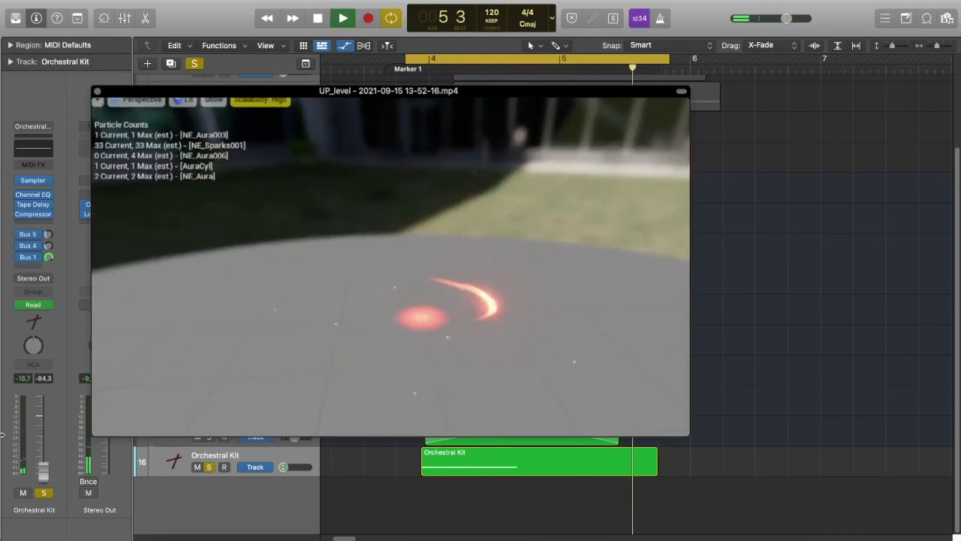